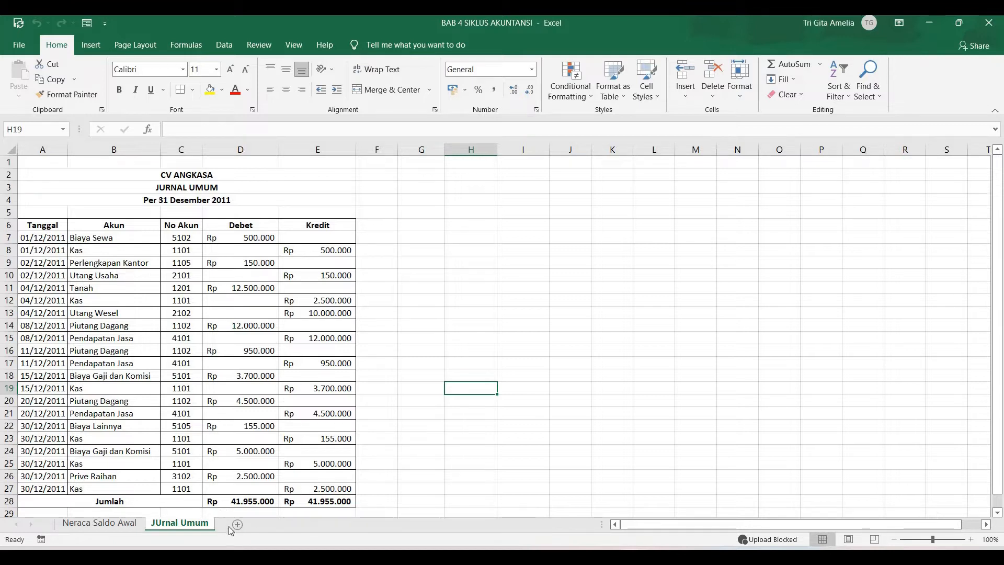
- Add a new worksheet after JUrnal Umum and name it Buku Besar
left_click(237, 524)
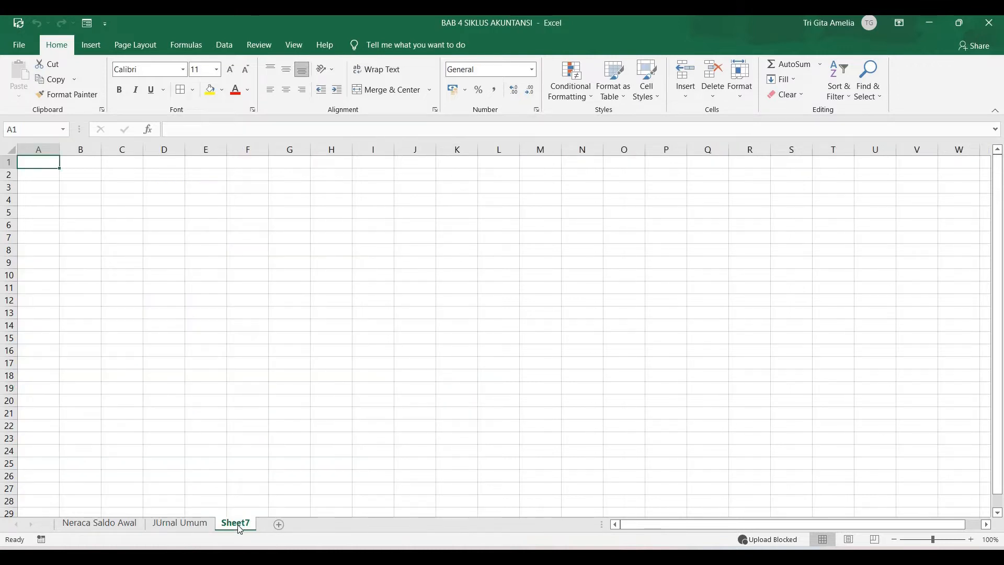
right_click(239, 530)
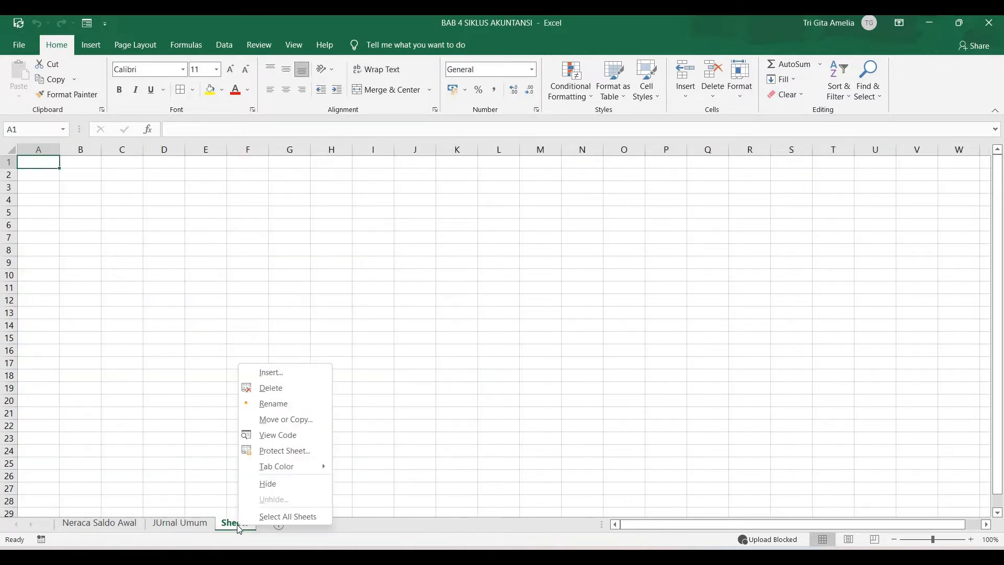
left_click(269, 404)
type("B")
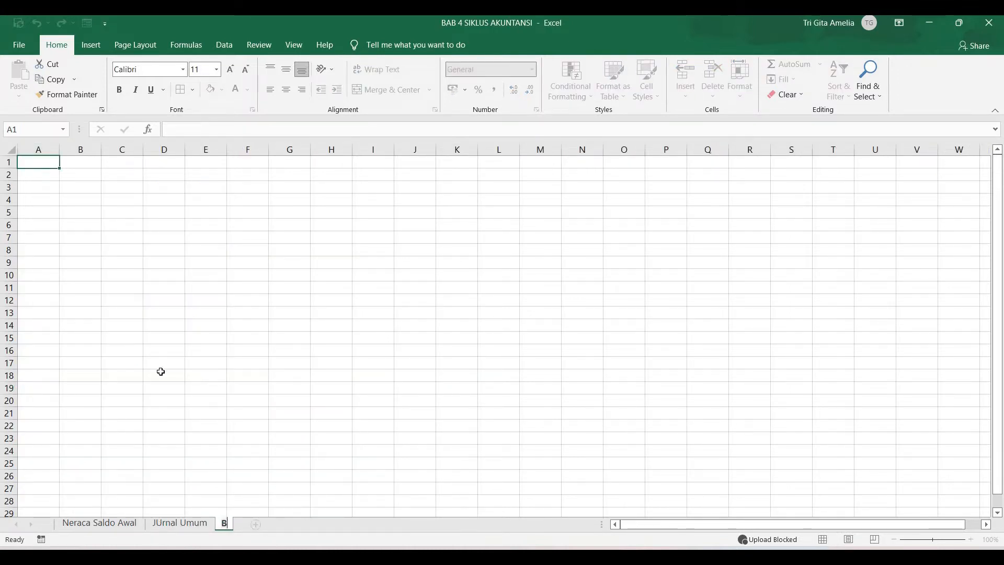
type("uku Besar")
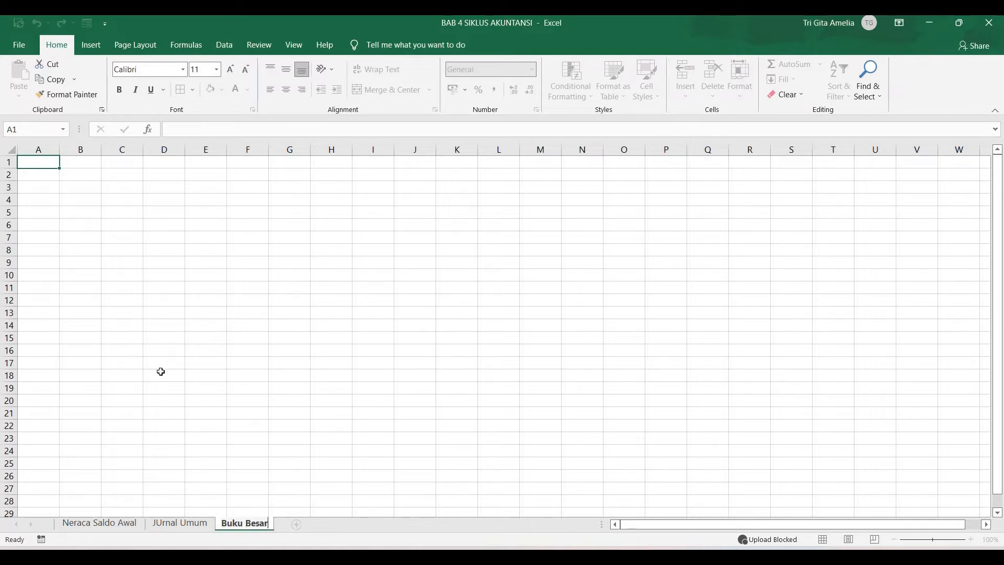
key("Return")
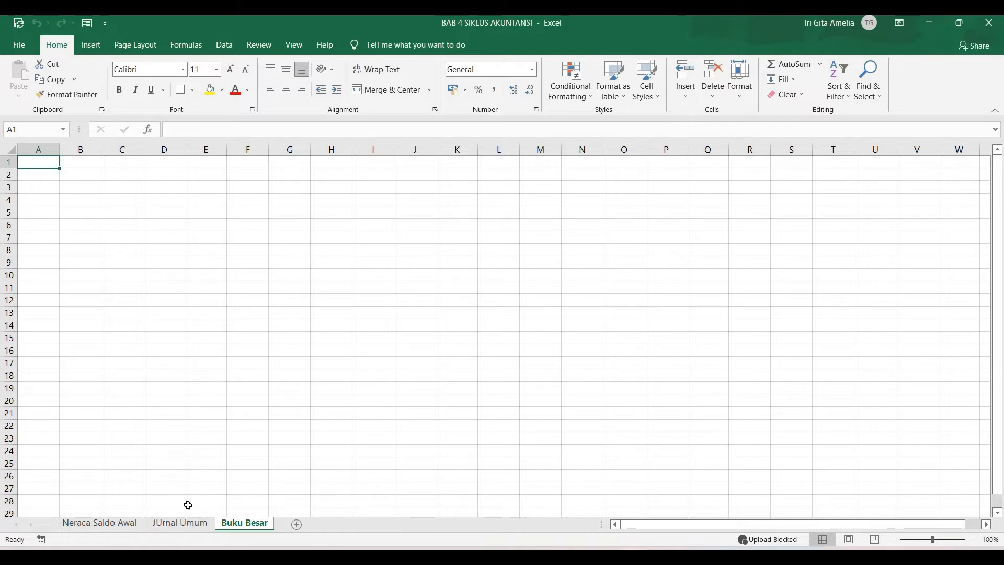
- Copy the title block and column headers A2:E6 from the JUrnal Umum sheet to cell A1 of Buku Besar
left_click(186, 525)
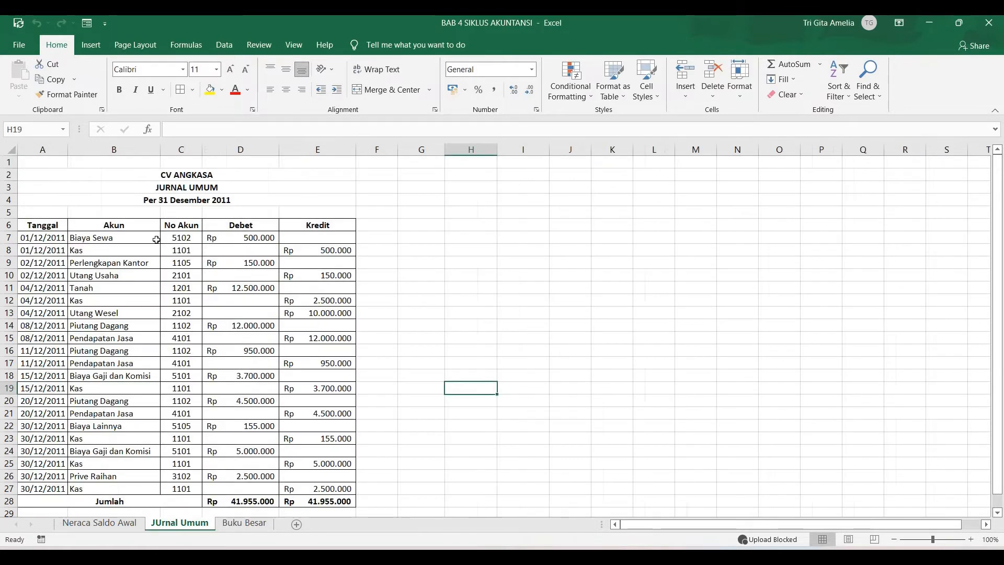
left_click_drag(205, 175, 230, 215)
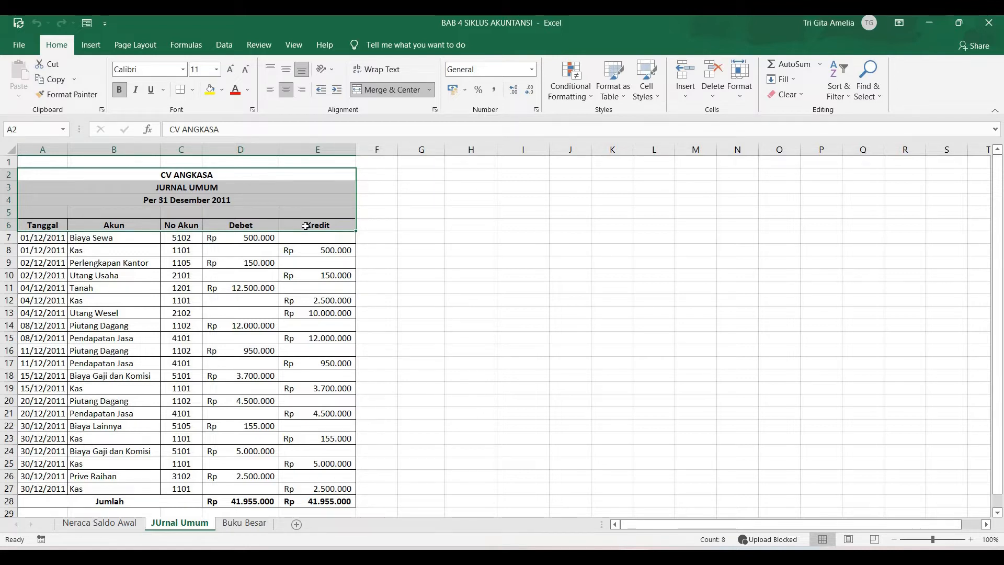
key("ctrl+c")
left_click(246, 523)
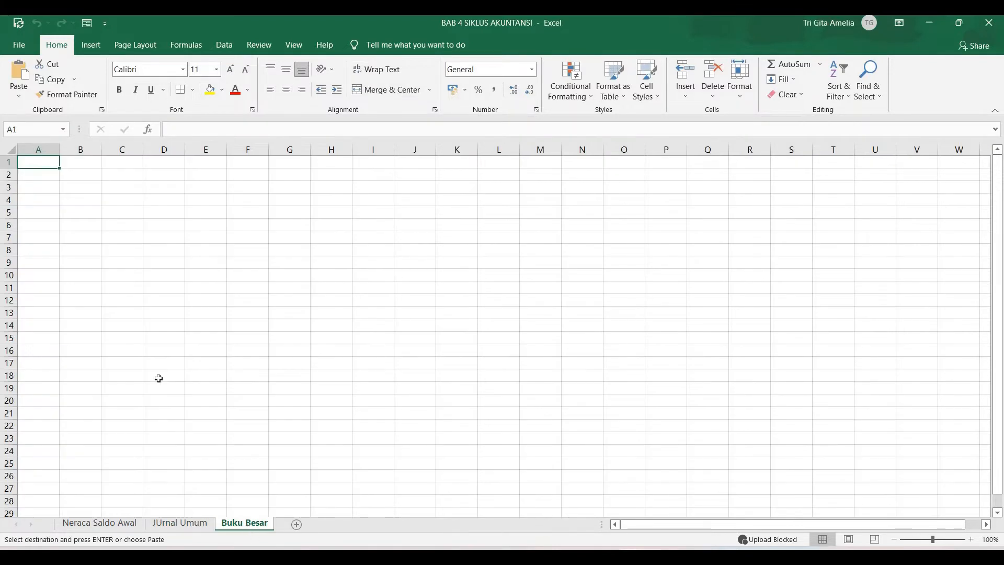
key("ctrl+v")
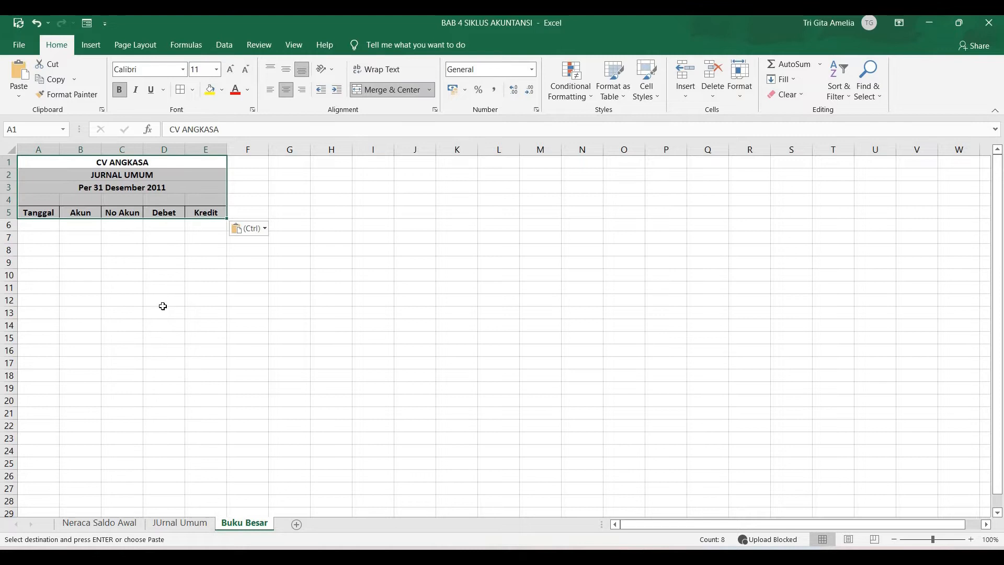
left_click(149, 238)
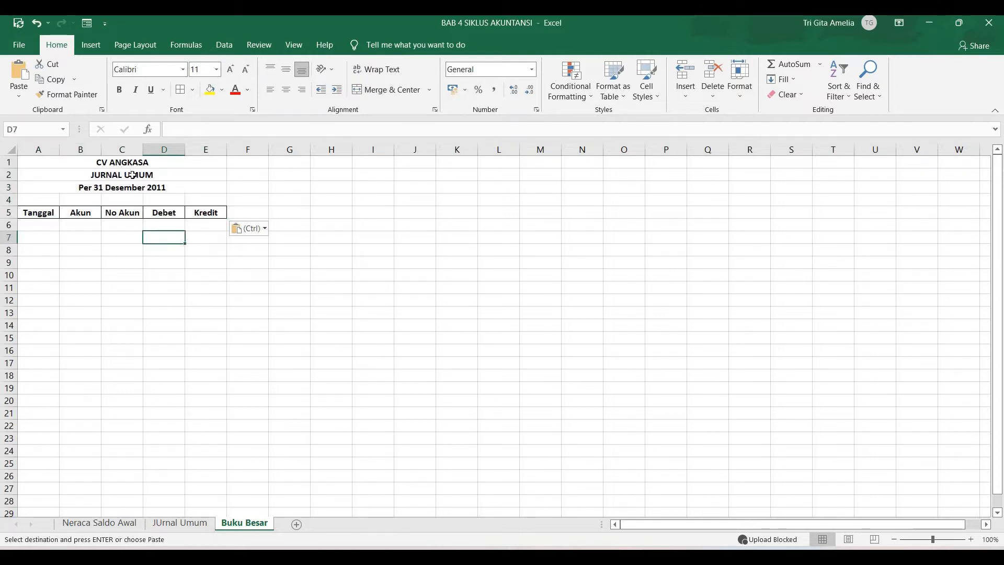
- Replace the report title in row 2 of Buku Besar with BUKU BESAR
left_click(131, 175)
left_click_drag(239, 131, 170, 130)
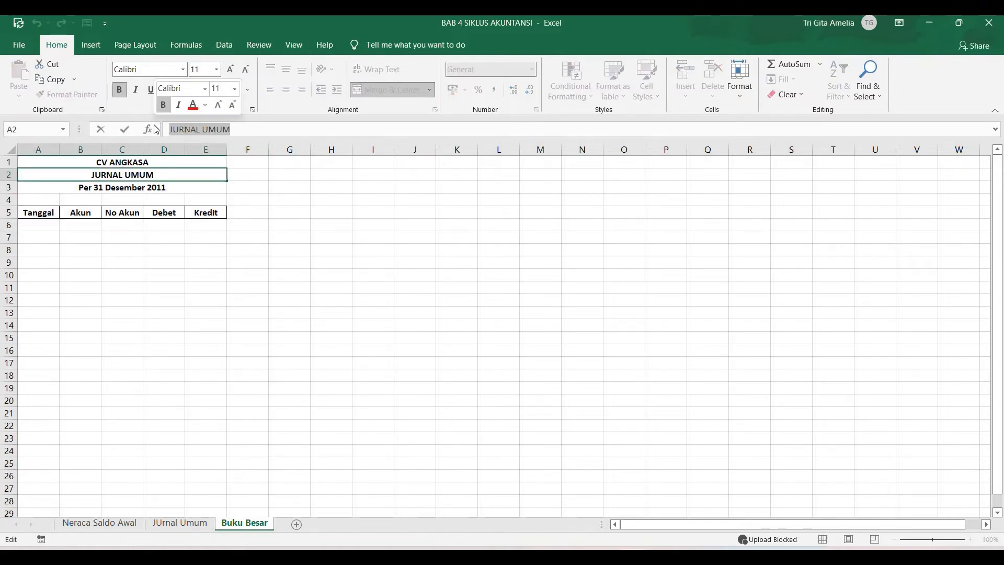
type("BUKU BESAR")
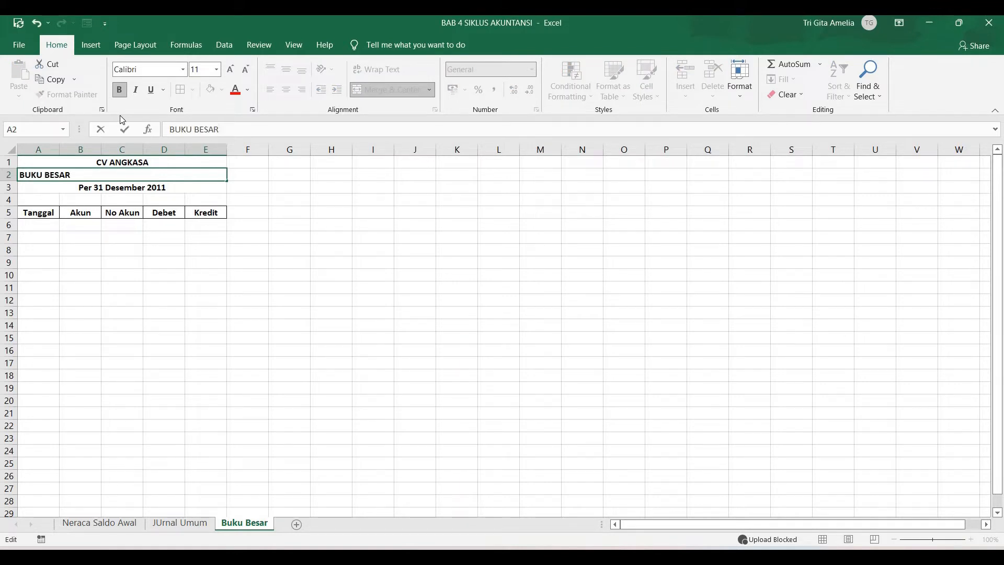
key("Return")
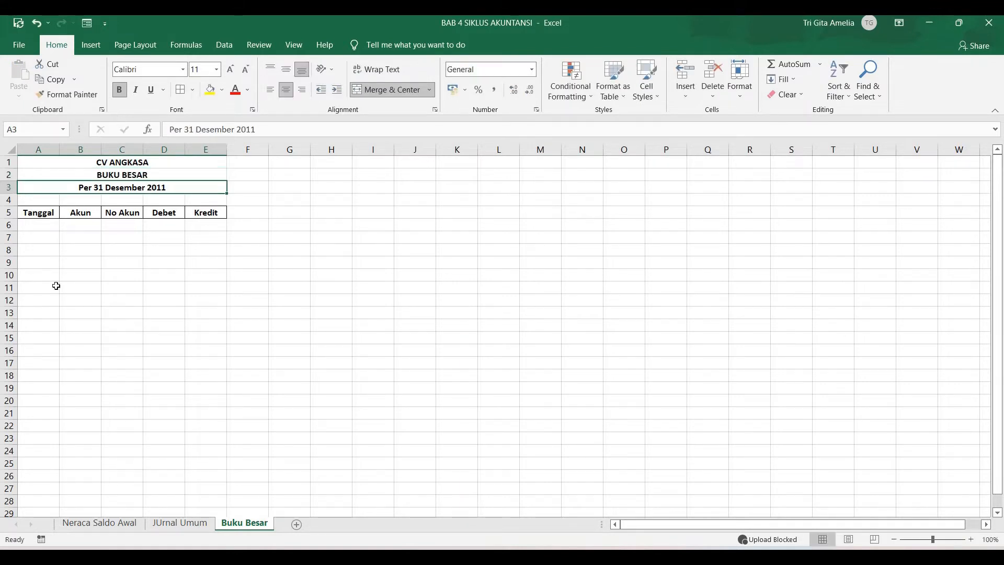
left_click(79, 276)
- Insert two extra blank rows of cells across A:E at row 4, above the Tanggal–Kredit column headers
left_click_drag(28, 198, 204, 197)
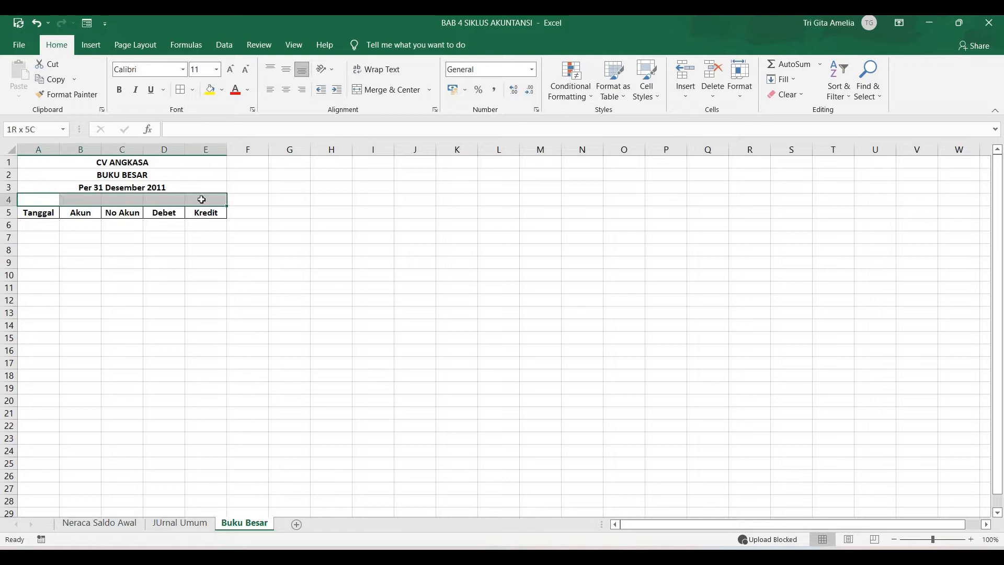
left_click(249, 252)
left_click_drag(28, 199, 198, 198)
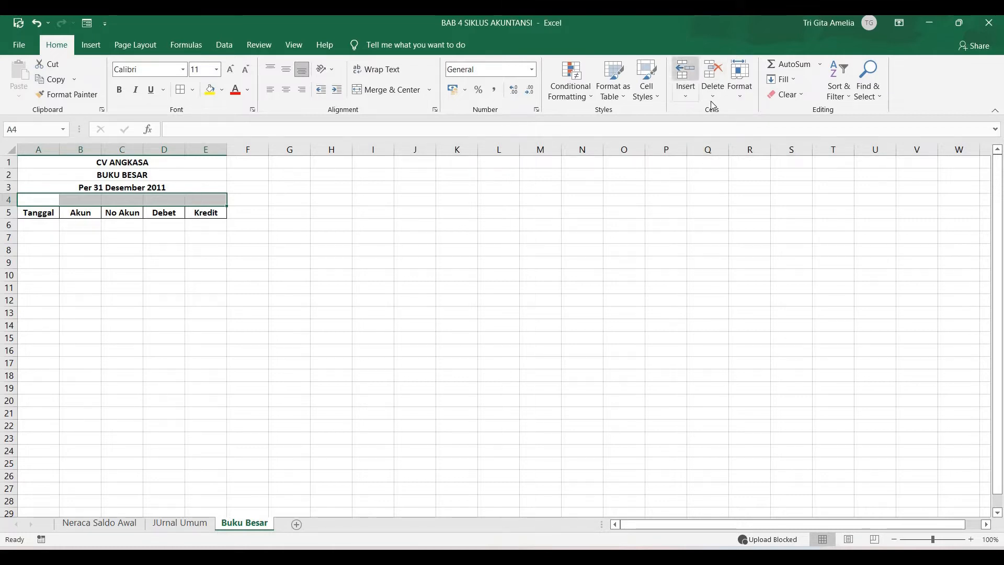
left_click(691, 75)
key("F4")
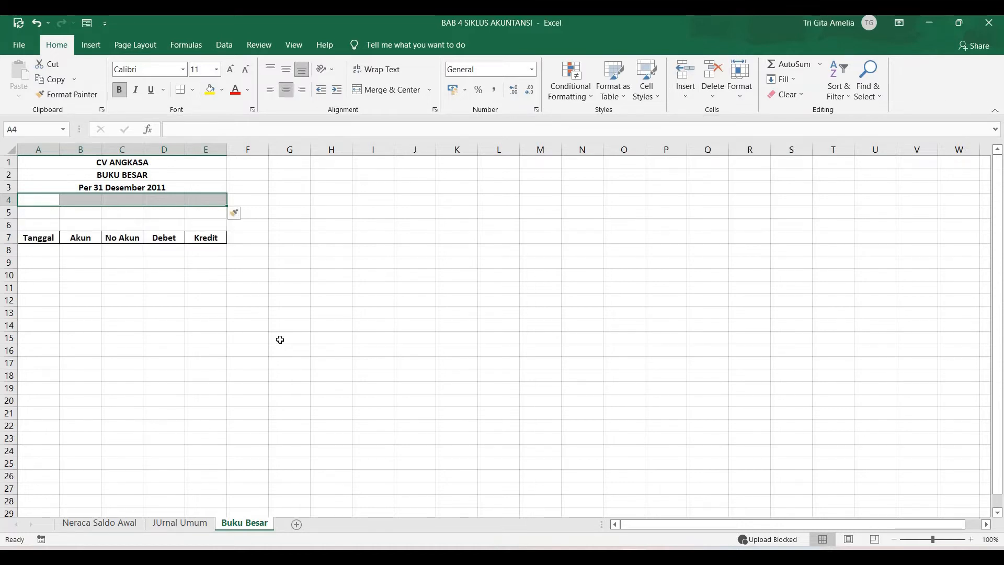
left_click(275, 326)
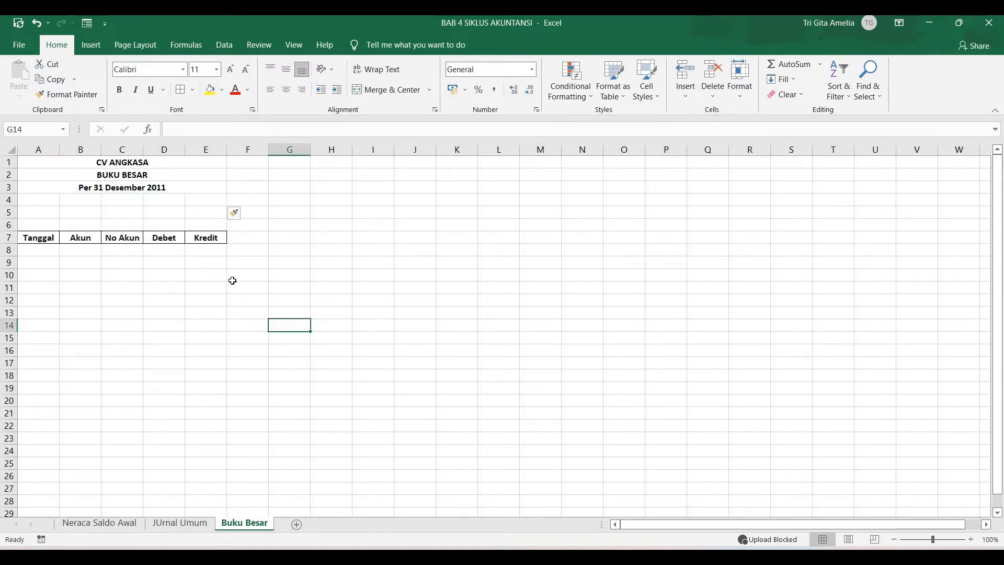
left_click(8, 212)
left_click(273, 314)
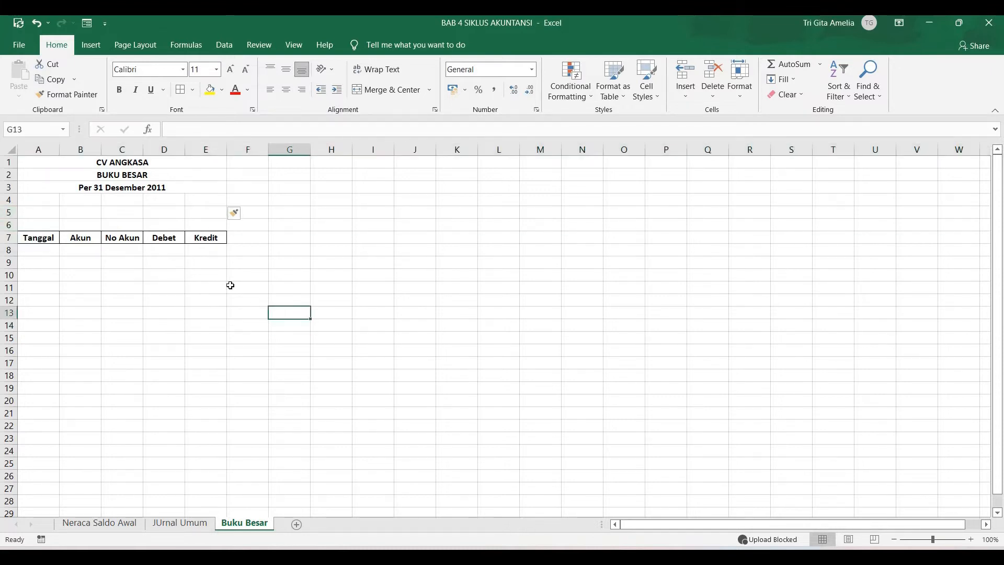
- Enter the label No Akun in cell E5, above the Kredit column
left_click(207, 216)
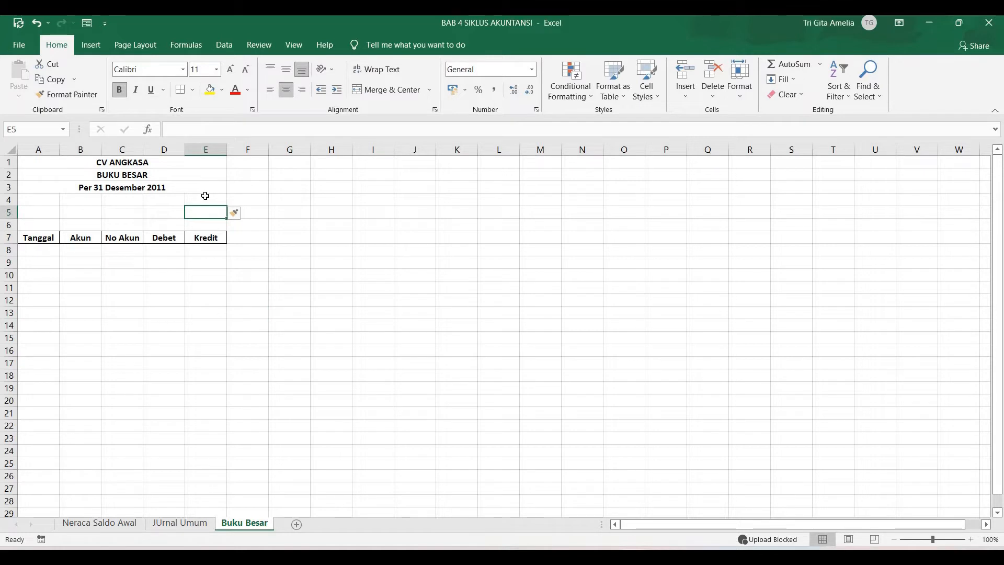
type("No Akun")
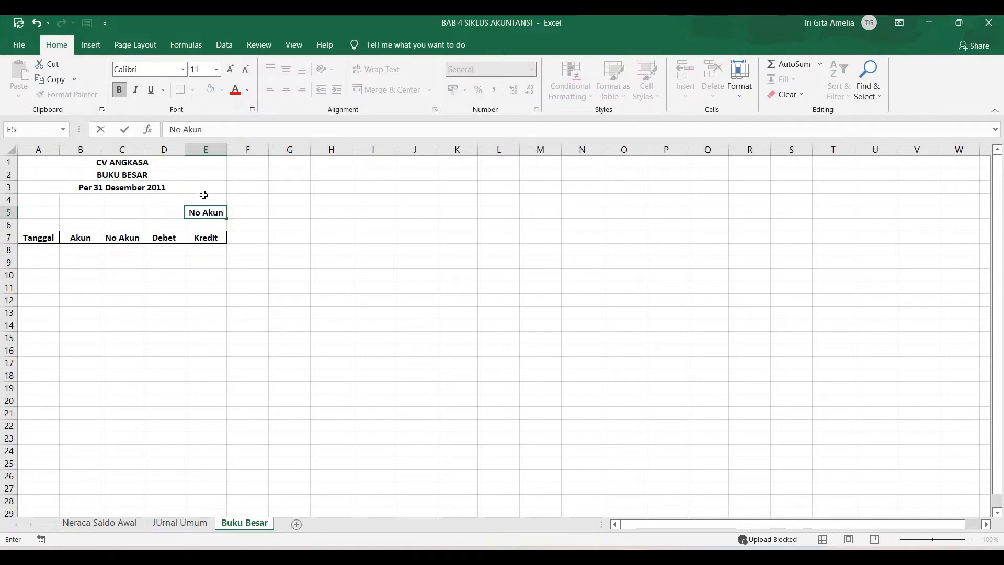
key("Return")
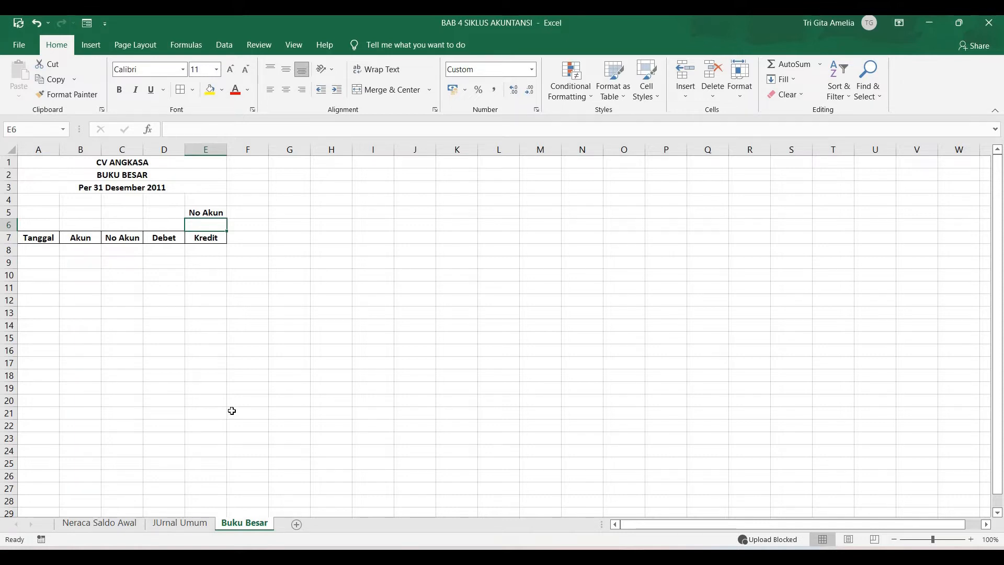
- Look up the Kas account code on the Neraca Saldo Awal sheet and enter 1101 in cell E6 of Buku Besar
left_click(100, 523)
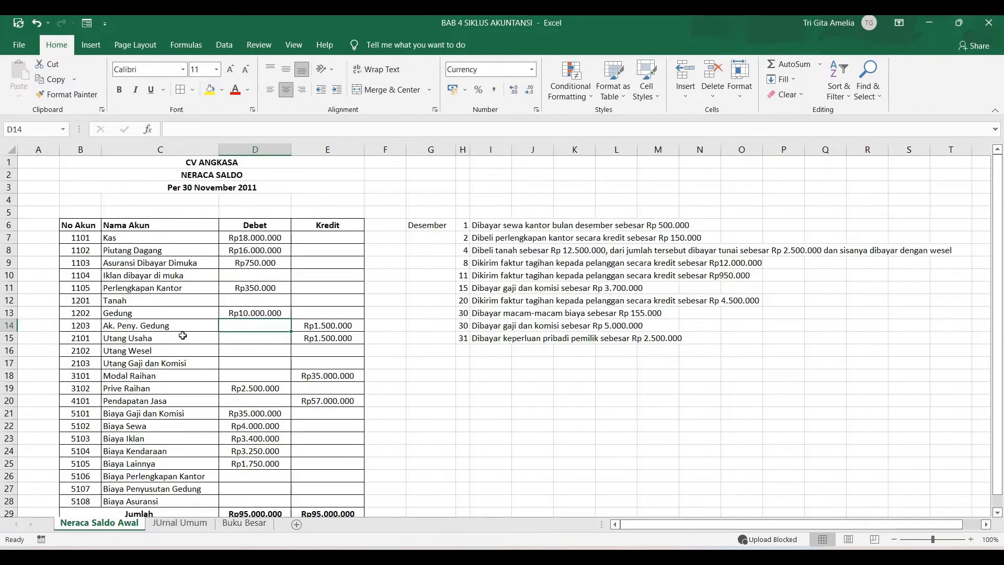
left_click(157, 273)
left_click(144, 239)
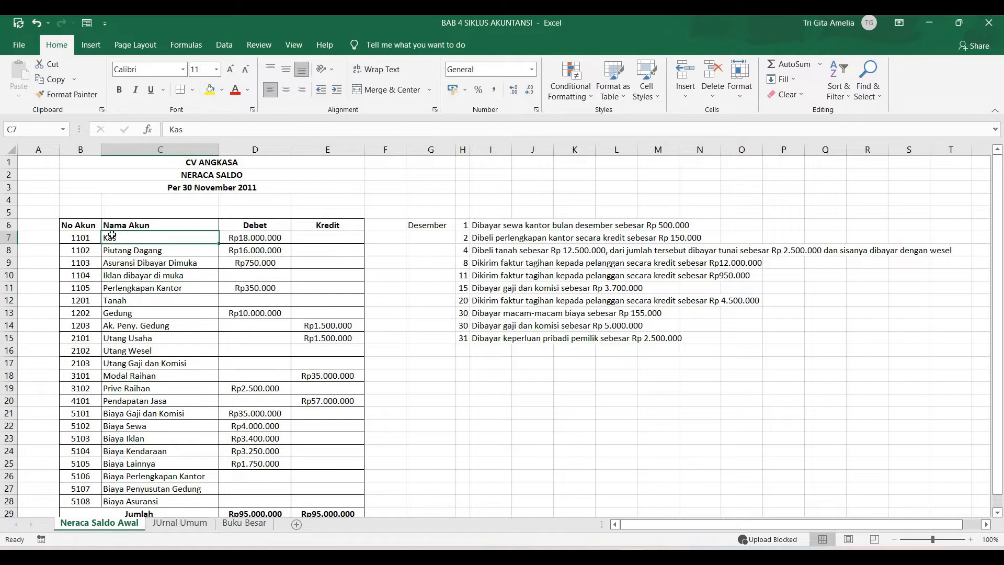
left_click(71, 235)
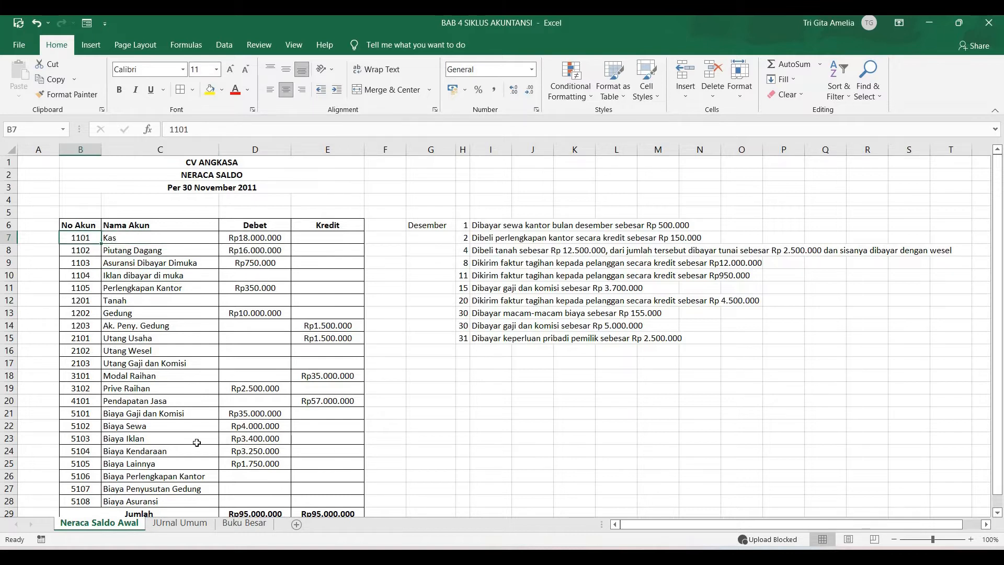
left_click(242, 523)
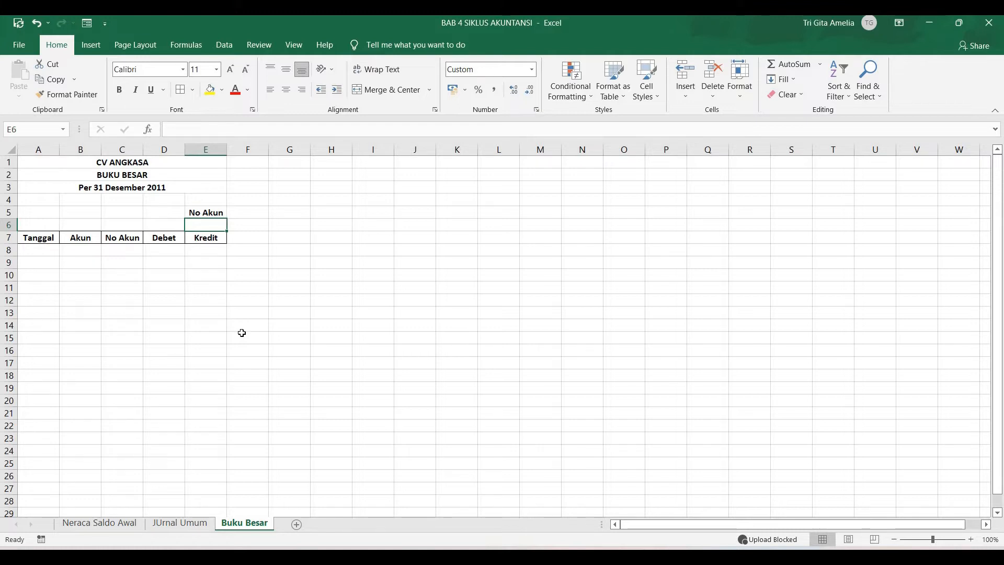
type("1101")
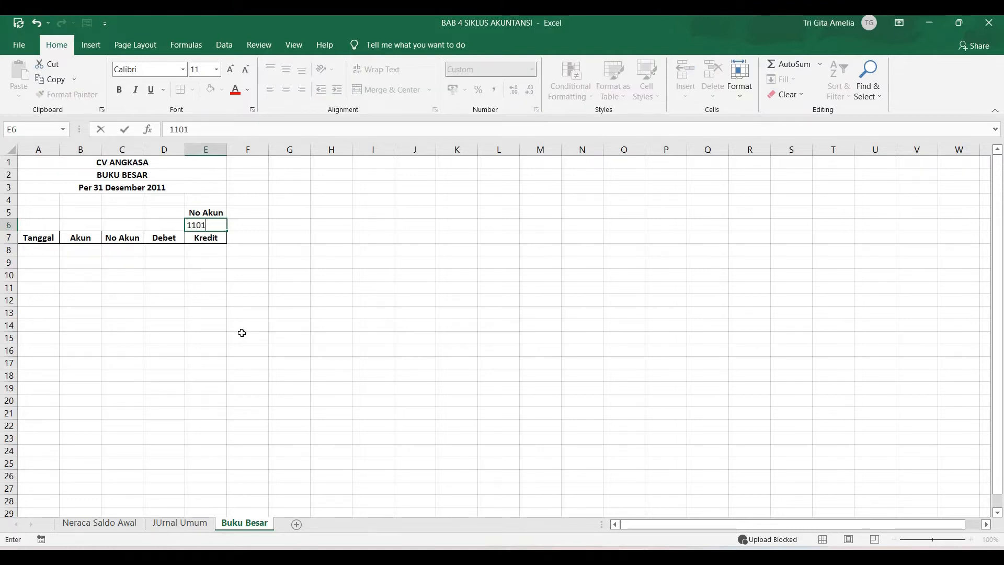
key("Return")
- Set the number format of the account code in E6 to General and make it bold
key("Return")
key("Up")
key("Up")
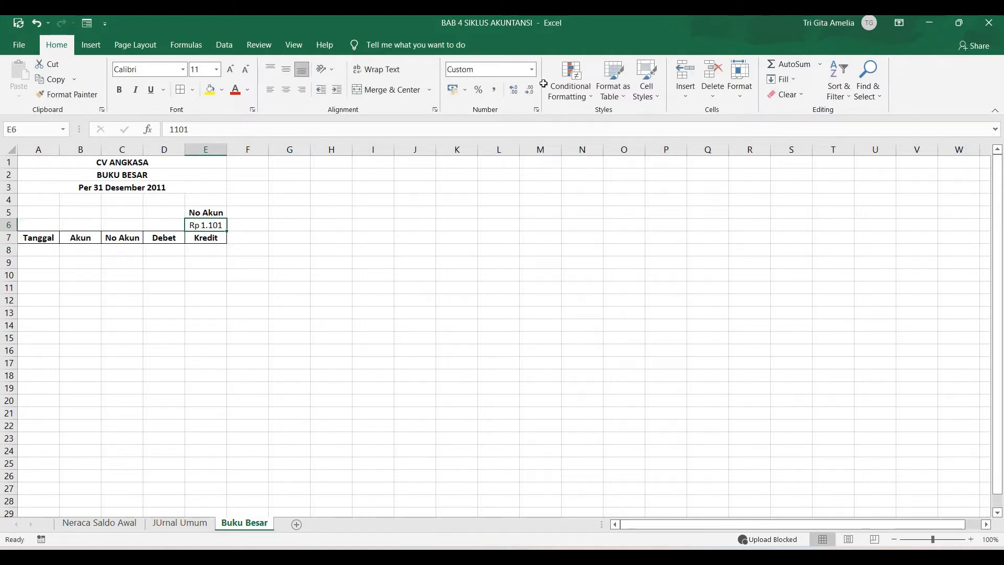
left_click(531, 69)
left_click(500, 92)
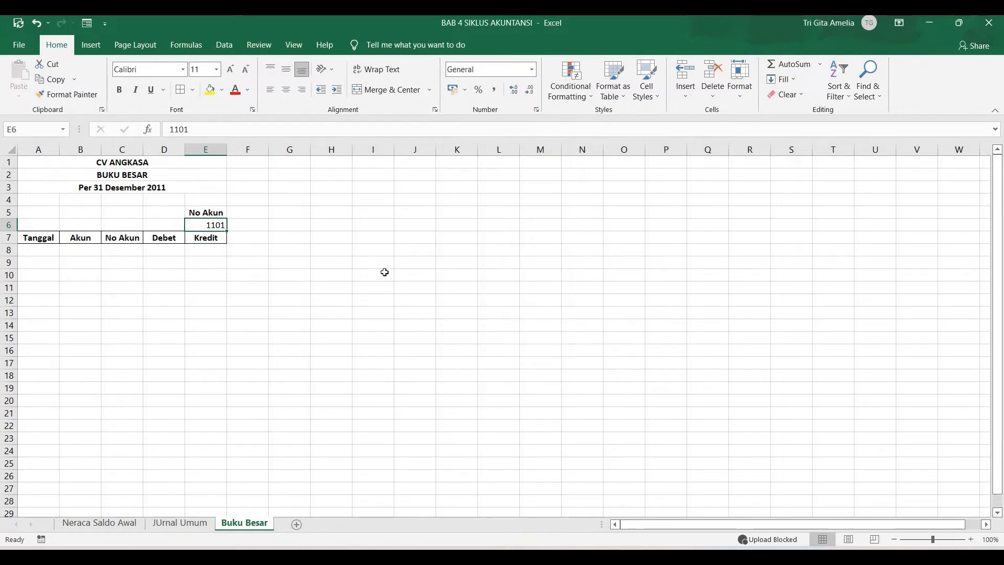
left_click(385, 272)
left_click(225, 226)
key("ctrl+b")
left_click(254, 313)
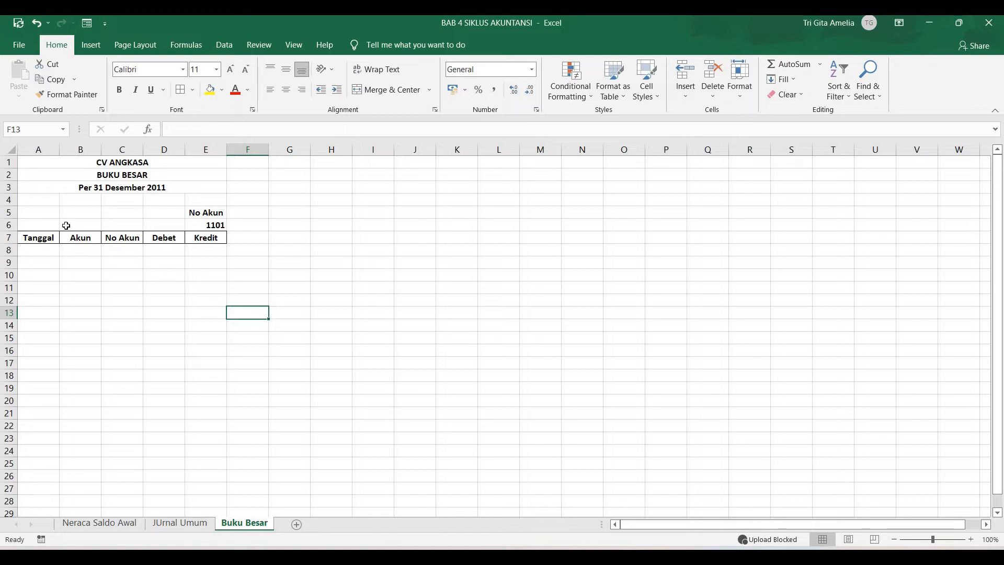
- Check the account list on the Neraca Saldo Awal sheet, and start a VLOOKUP formula in Buku Besar cell B6 with E6 as lookup value
left_click(79, 224)
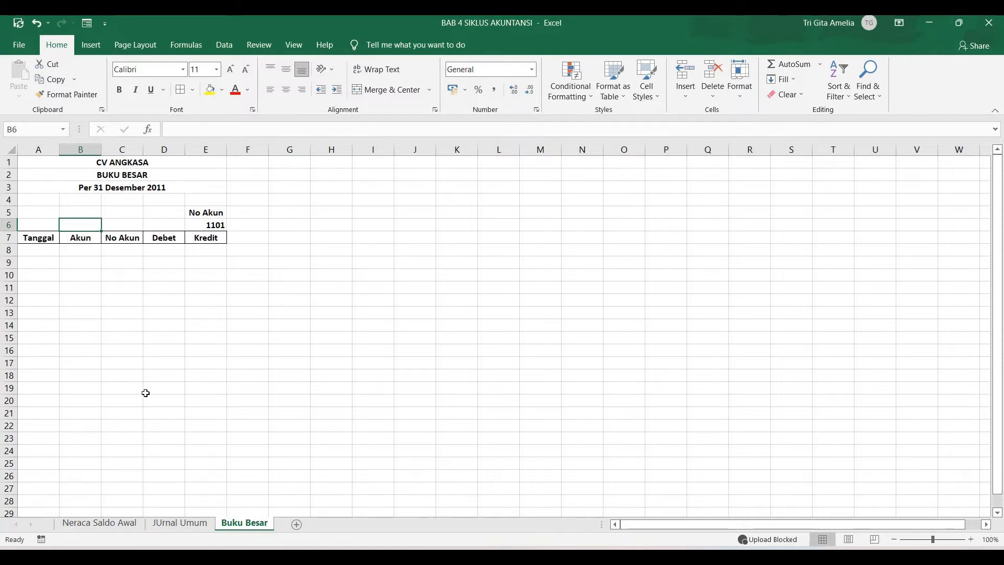
left_click(128, 525)
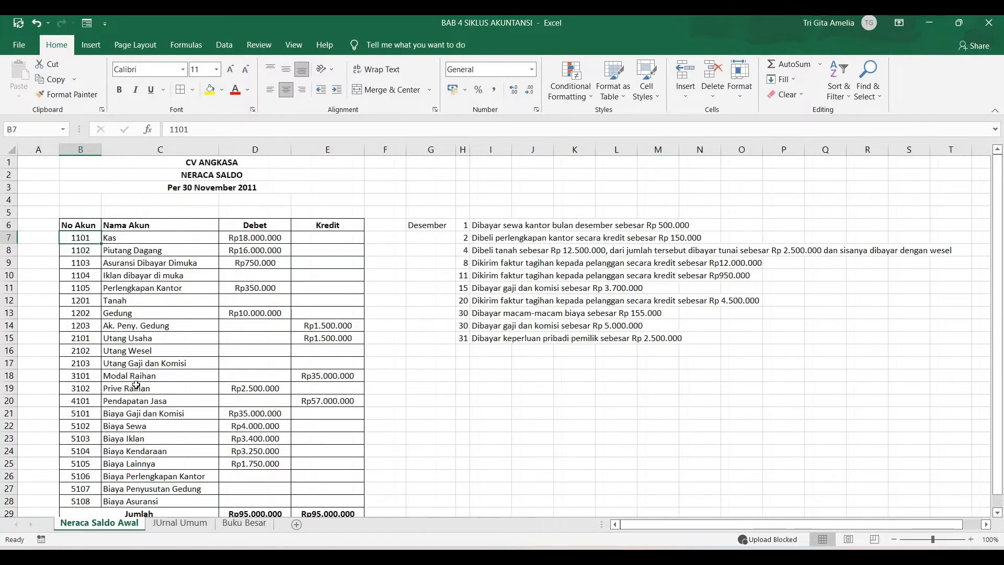
left_click(156, 300)
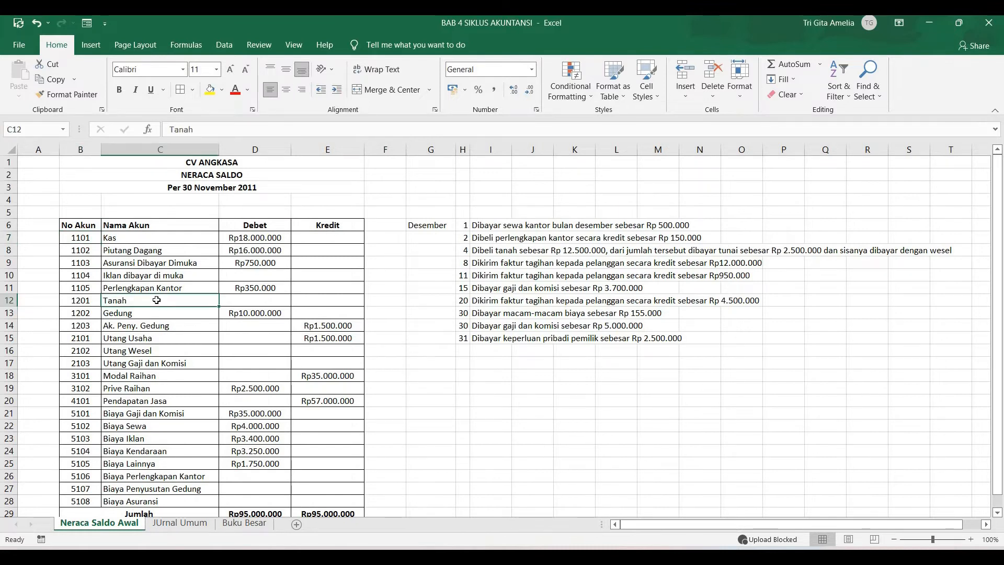
left_click(98, 230)
left_click_drag(98, 230, 153, 488)
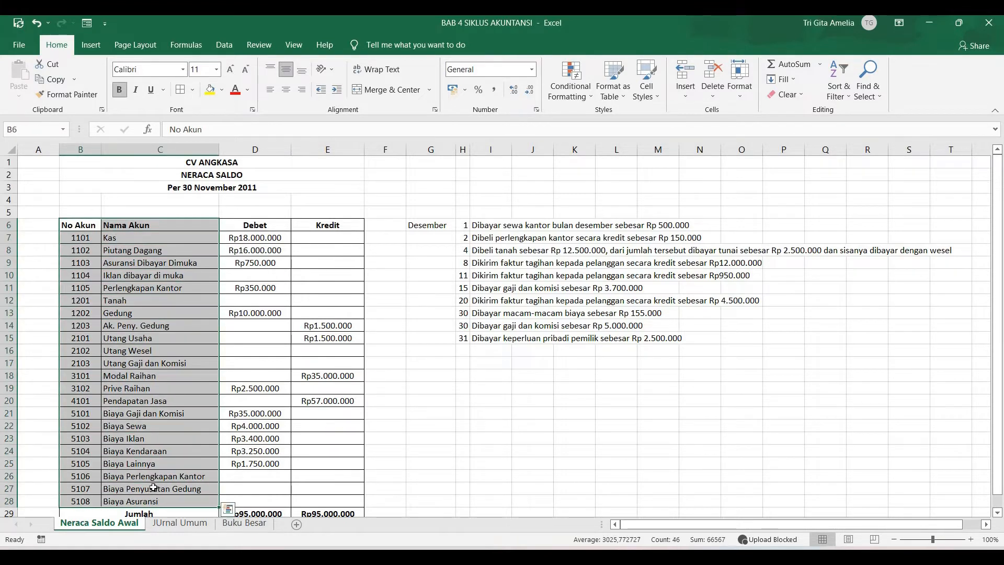
left_click(244, 523)
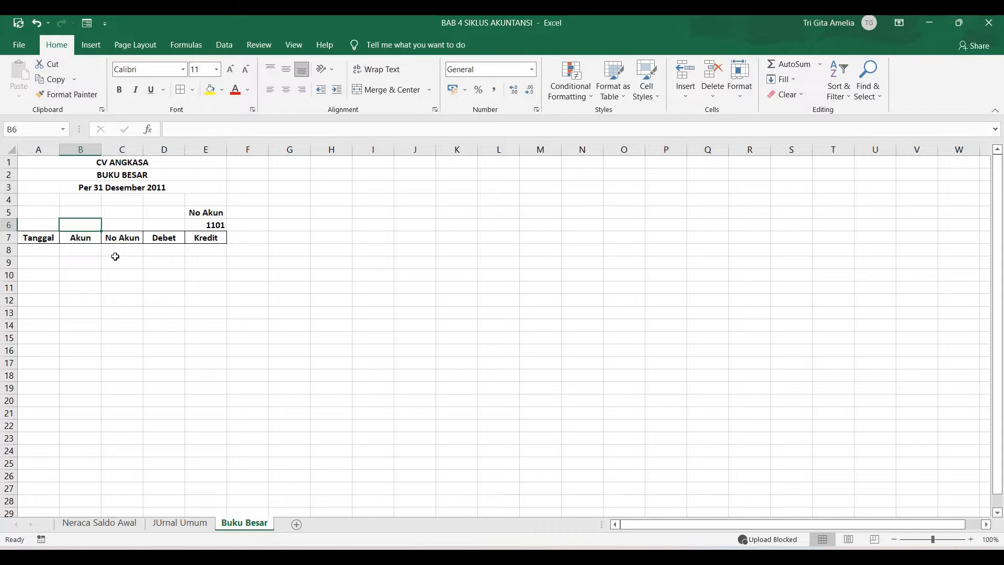
type("=vlo")
double_click(98, 240)
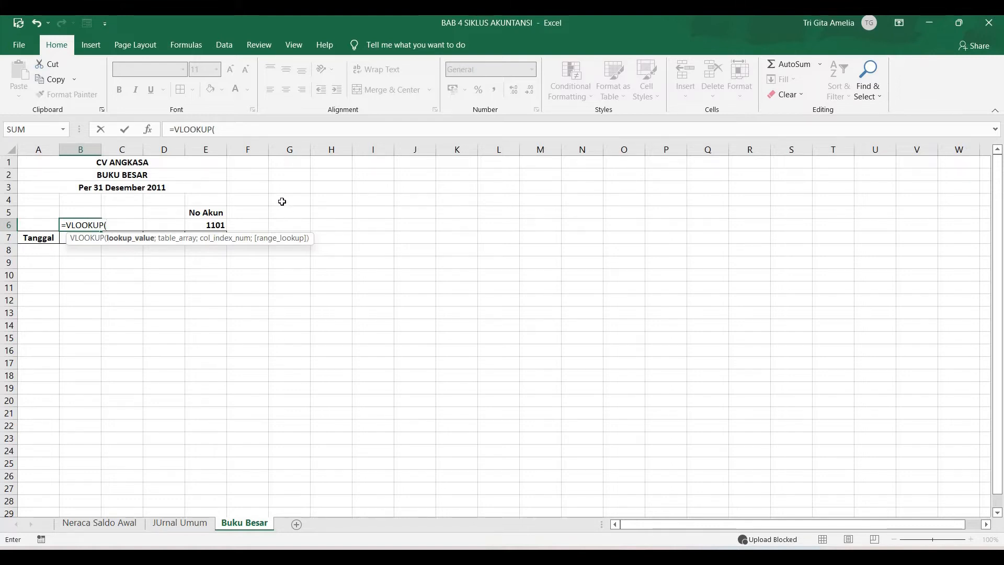
left_click(222, 224)
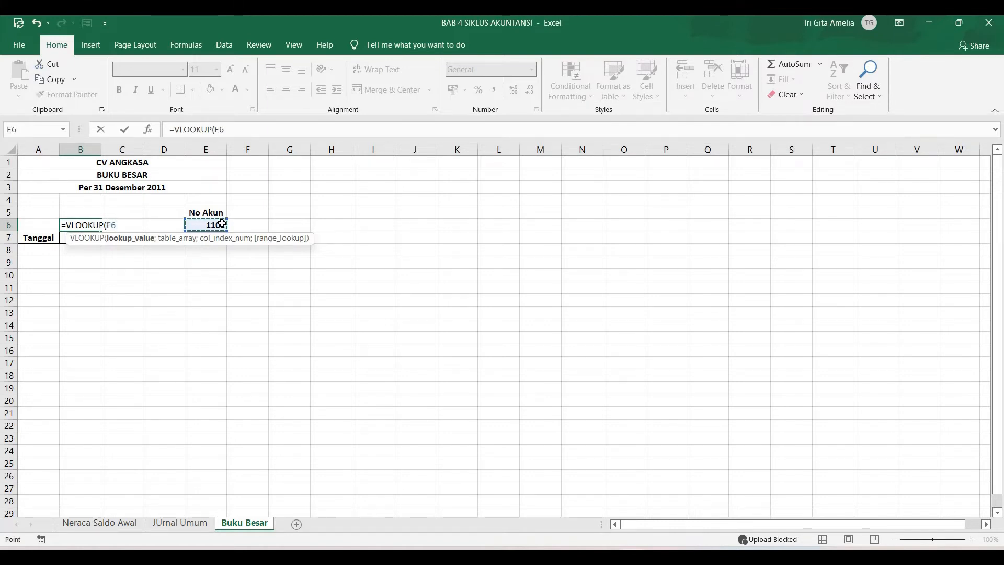
type(";")
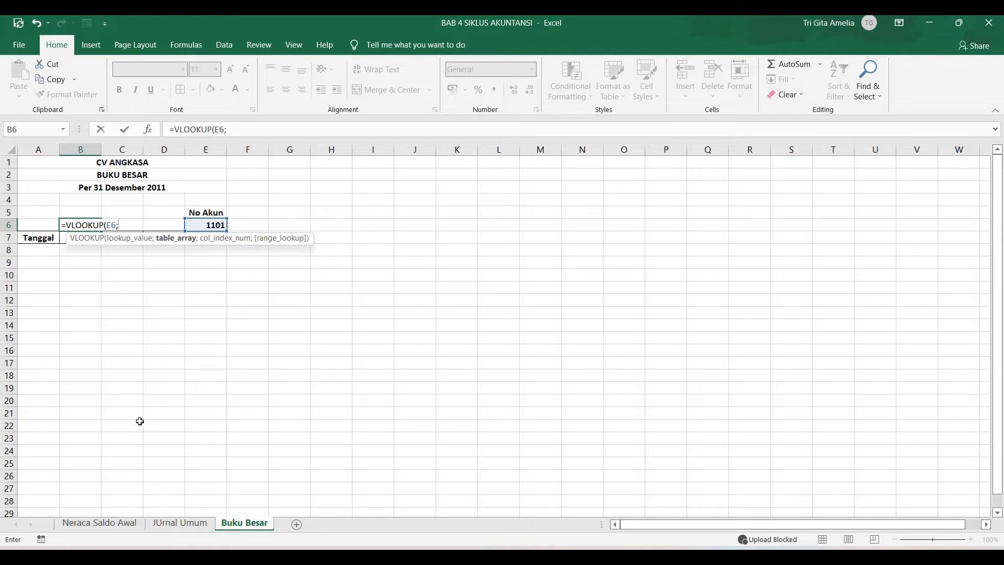
- Set the VLOOKUP table array to the absolute range $B$7:$C$28 on the Neraca Saldo Awal sheet
left_click(116, 525)
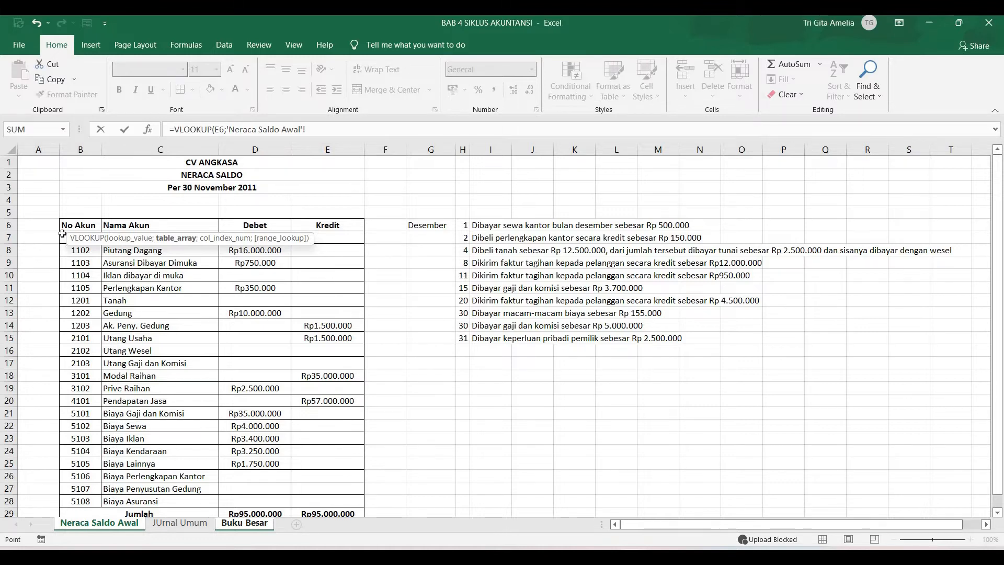
left_click_drag(68, 235, 140, 498)
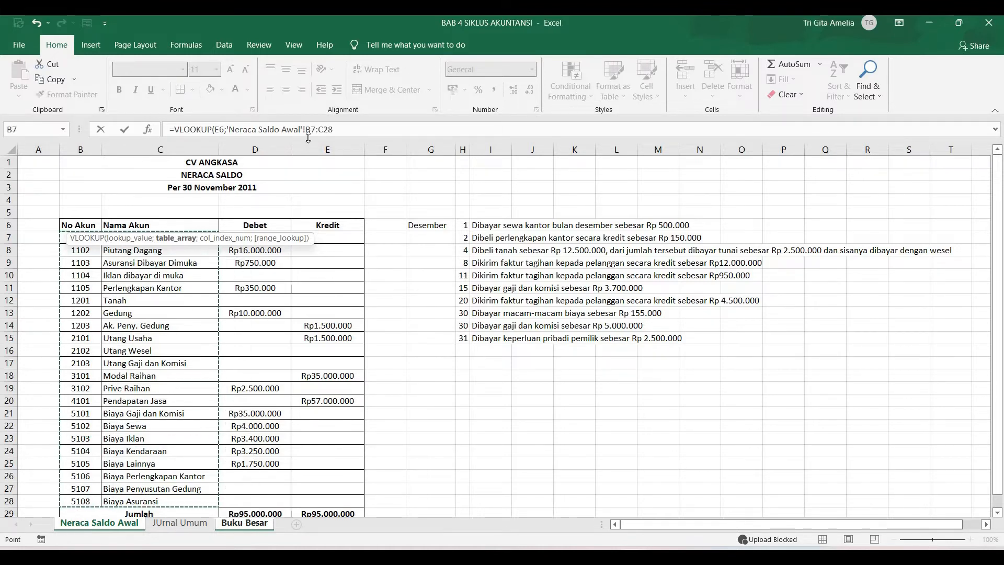
left_click(338, 129)
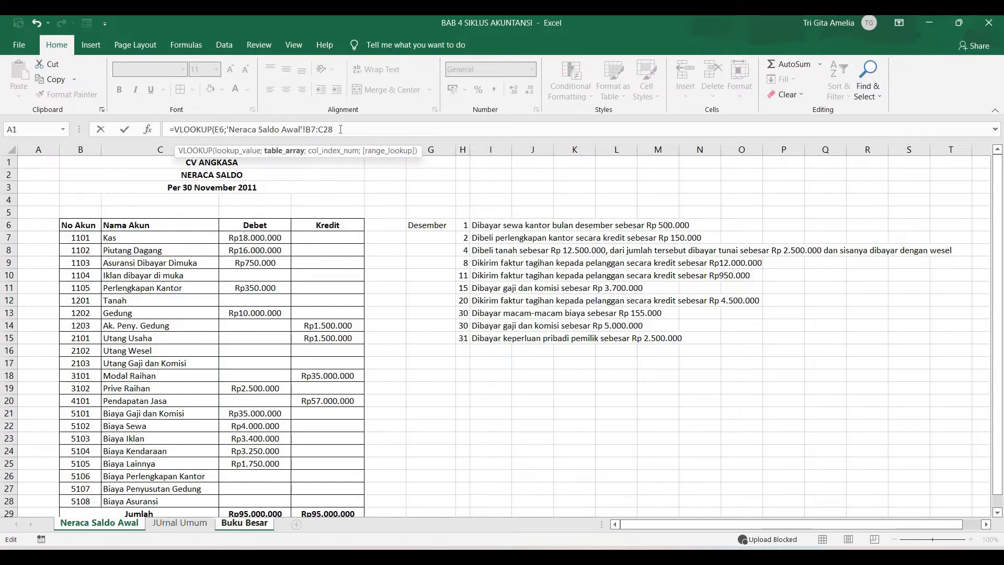
left_click_drag(340, 129, 311, 126)
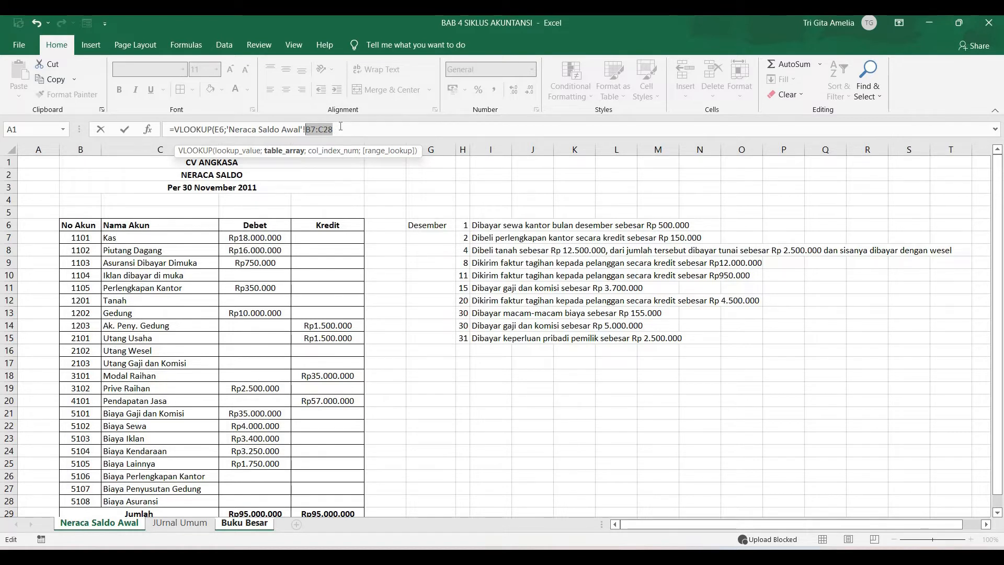
key("F4")
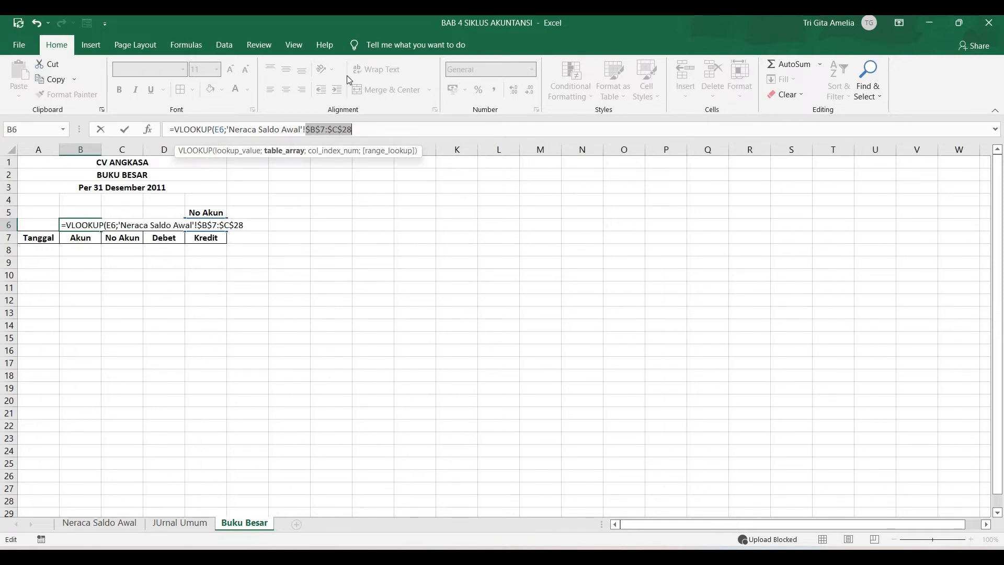
left_click(369, 130)
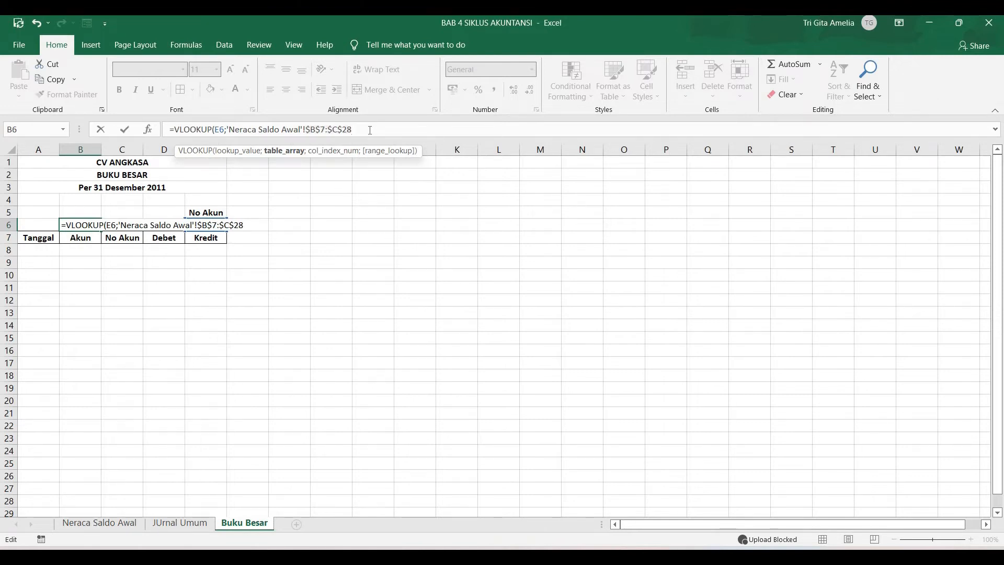
type(";")
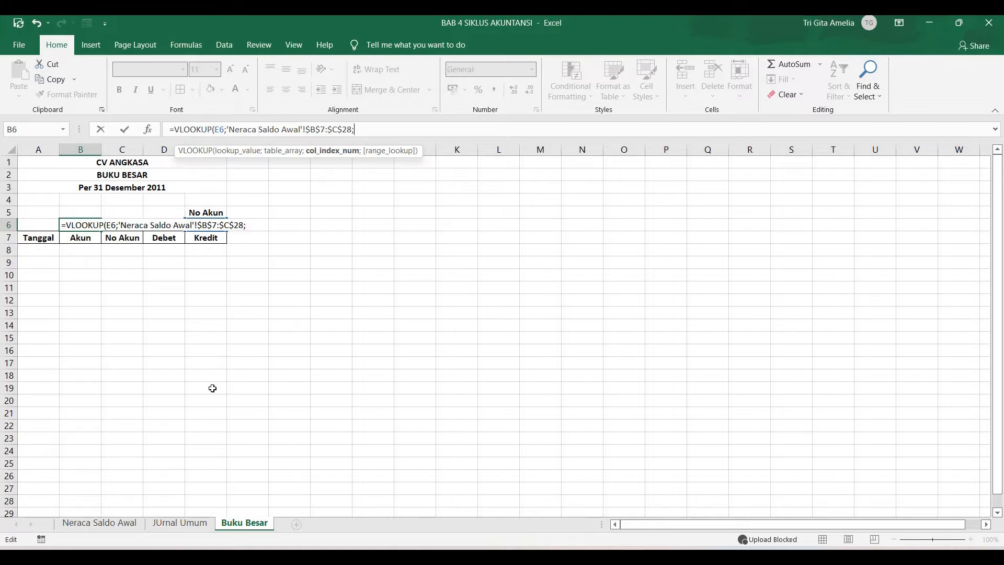
- Complete the VLOOKUP formula with column index 2 and FALSE for an exact match
left_click(95, 524)
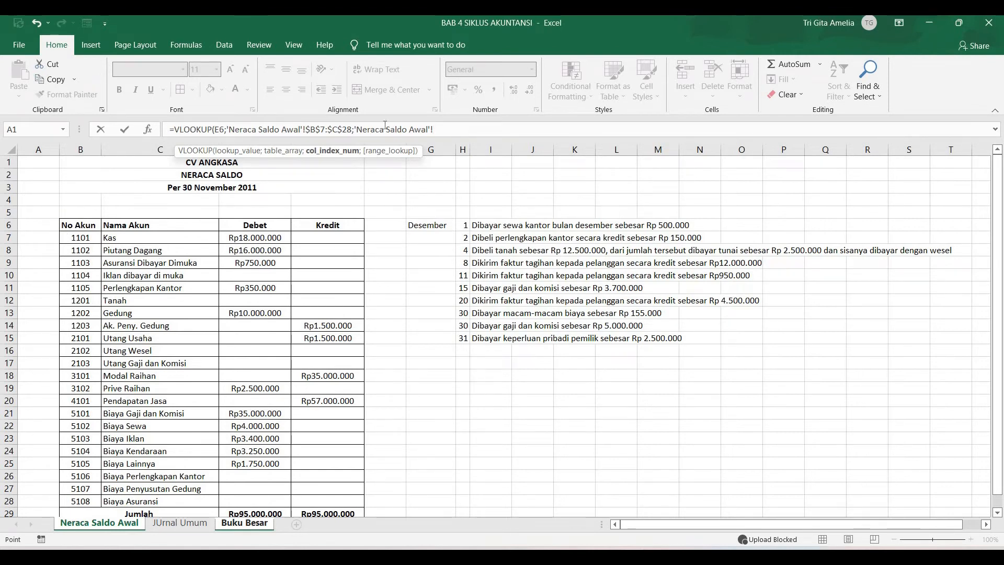
left_click_drag(439, 129, 359, 129)
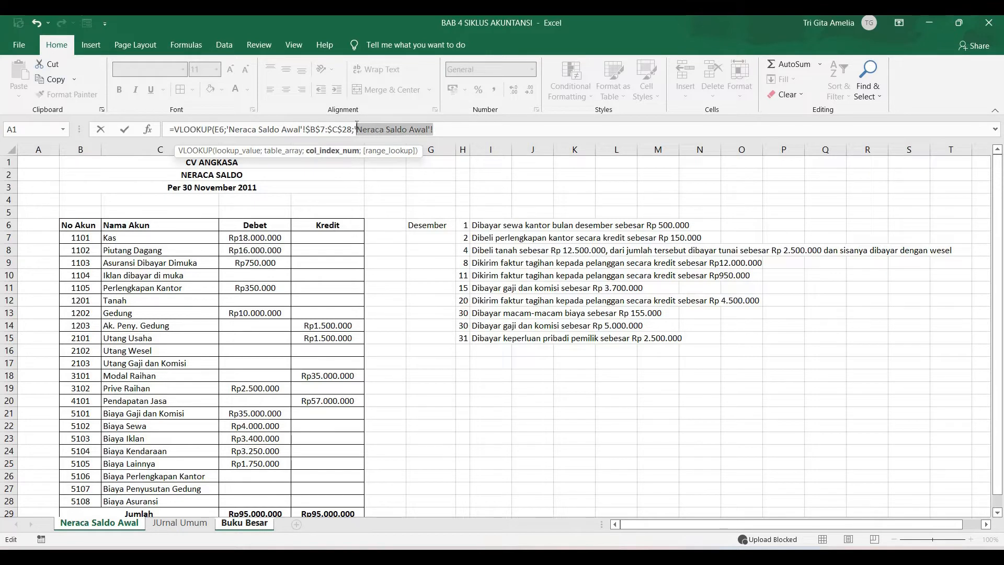
key("BackSpace")
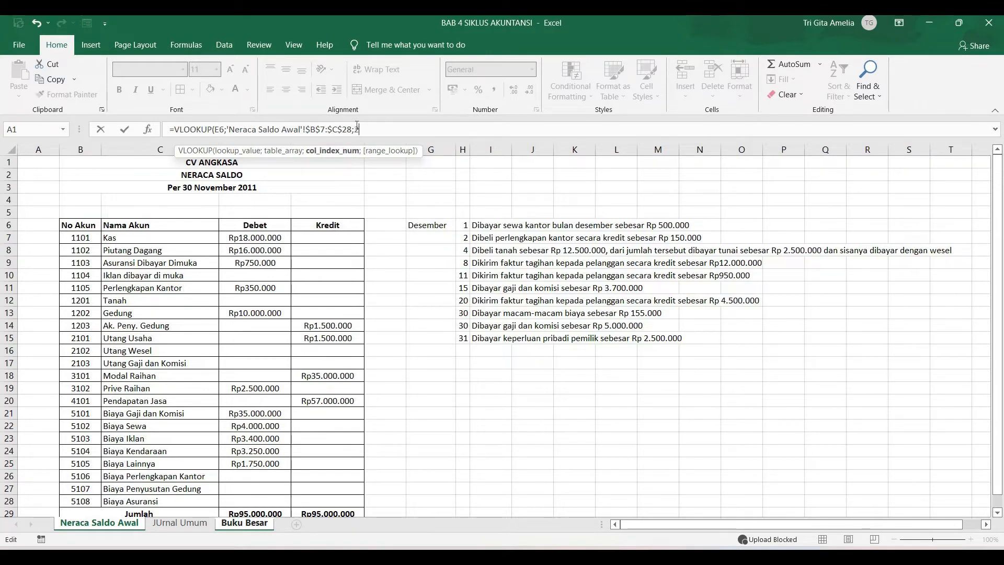
type("2;")
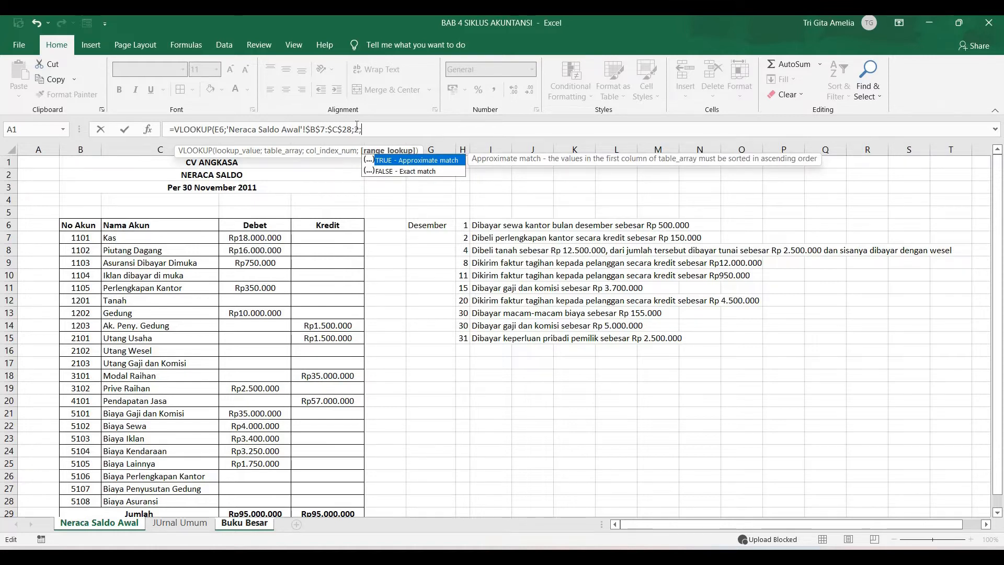
double_click(396, 175)
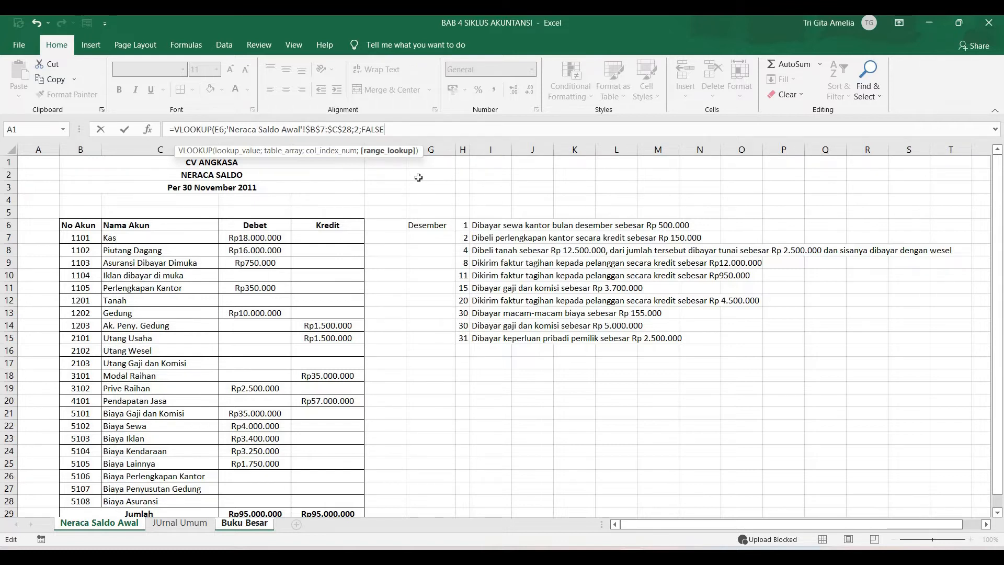
key("Return")
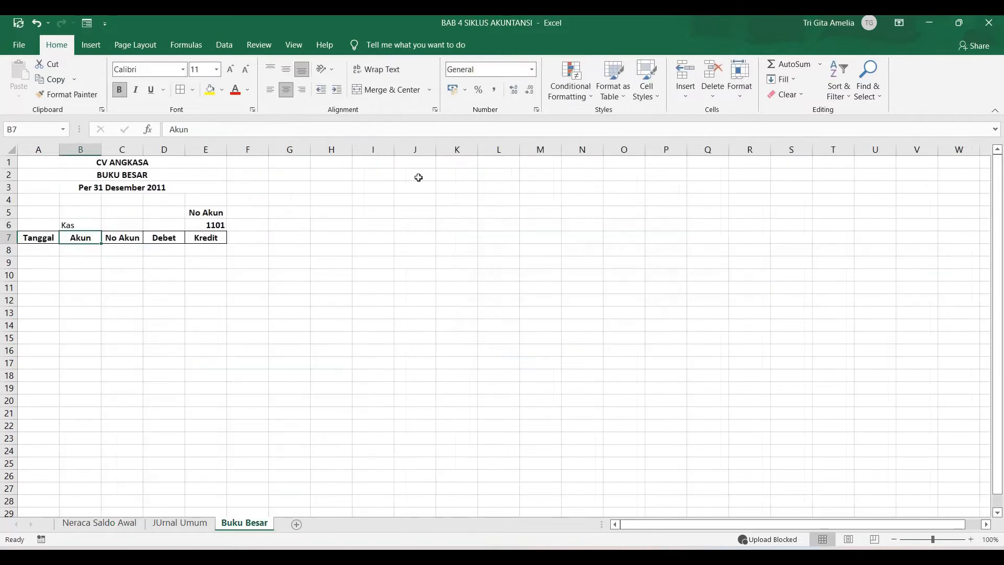
- Make the looked-up account name in cell B6 bold
left_click(86, 225)
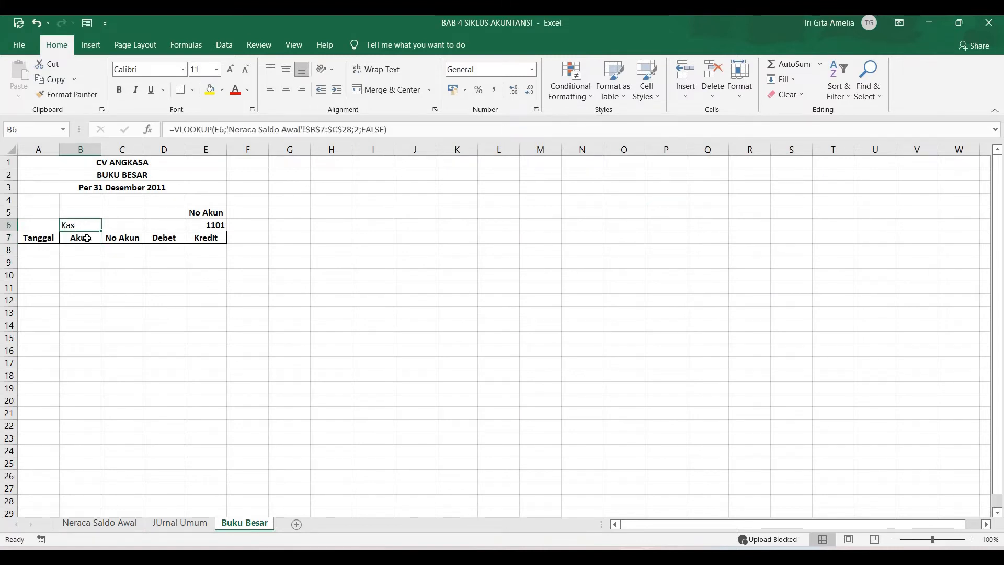
key("ctrl+b")
left_click(157, 314)
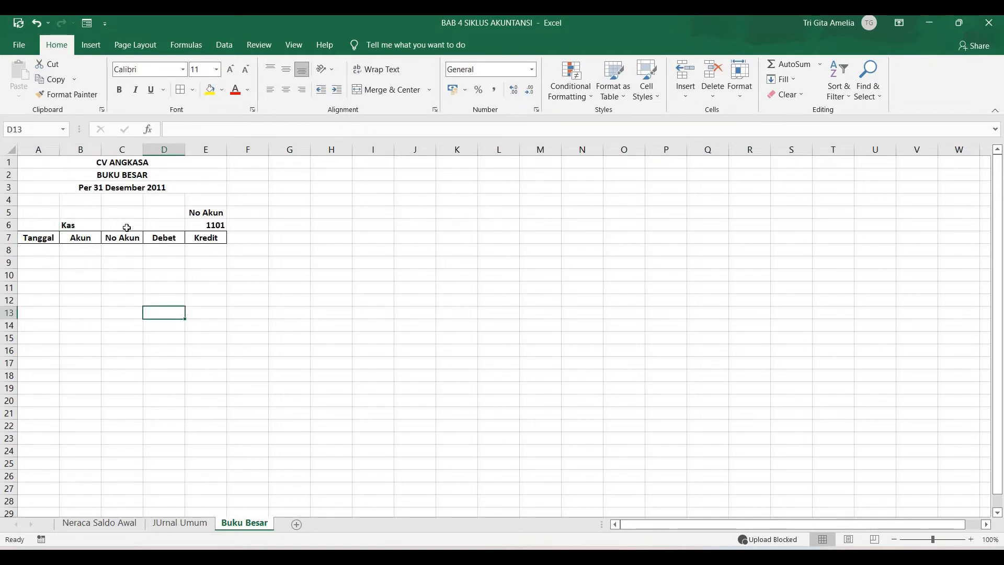
- Start an Advanced Filter from cell B8 of Buku Besar with the action Copy to another location
left_click(91, 252)
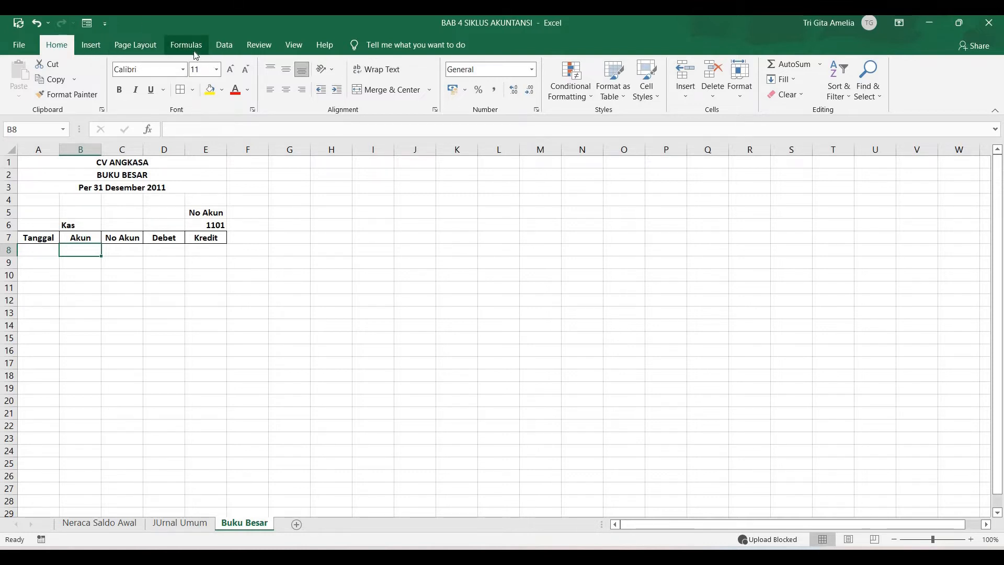
left_click(229, 46)
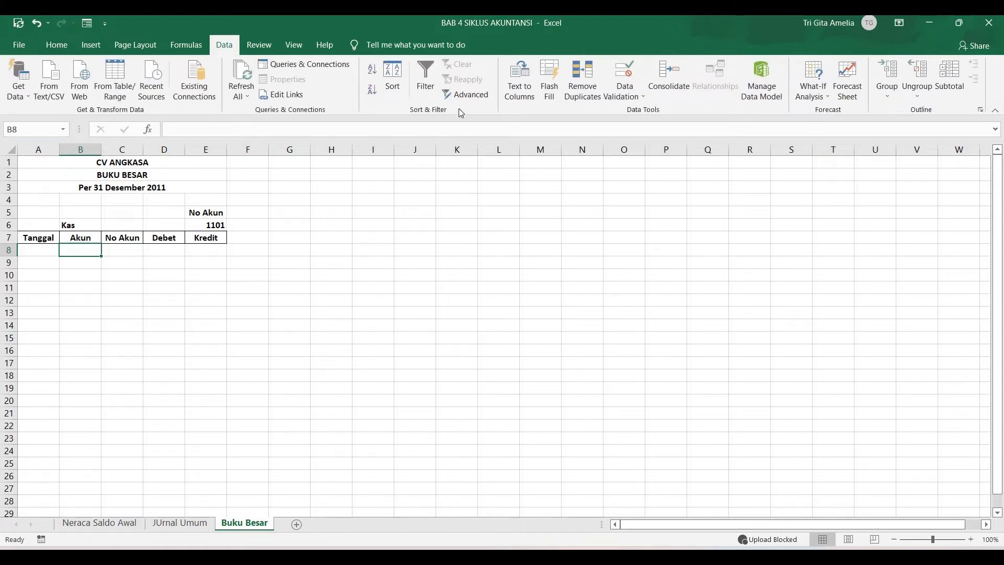
left_click(467, 97)
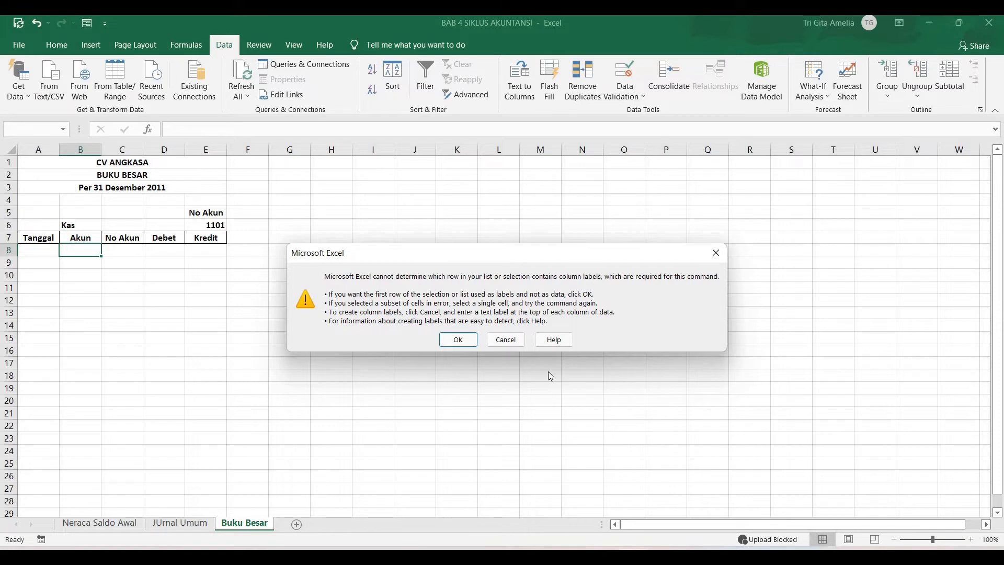
left_click(451, 339)
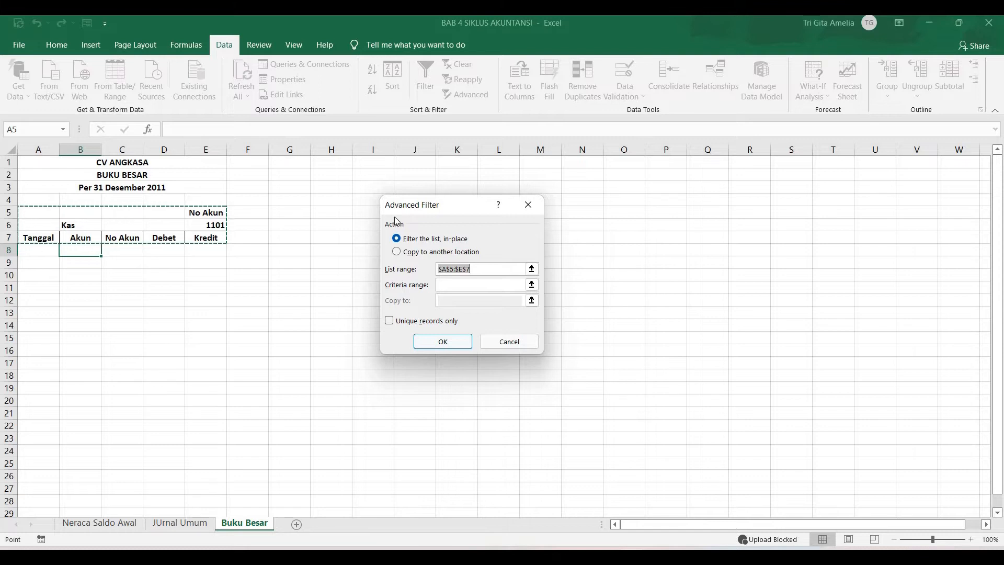
left_click(409, 256)
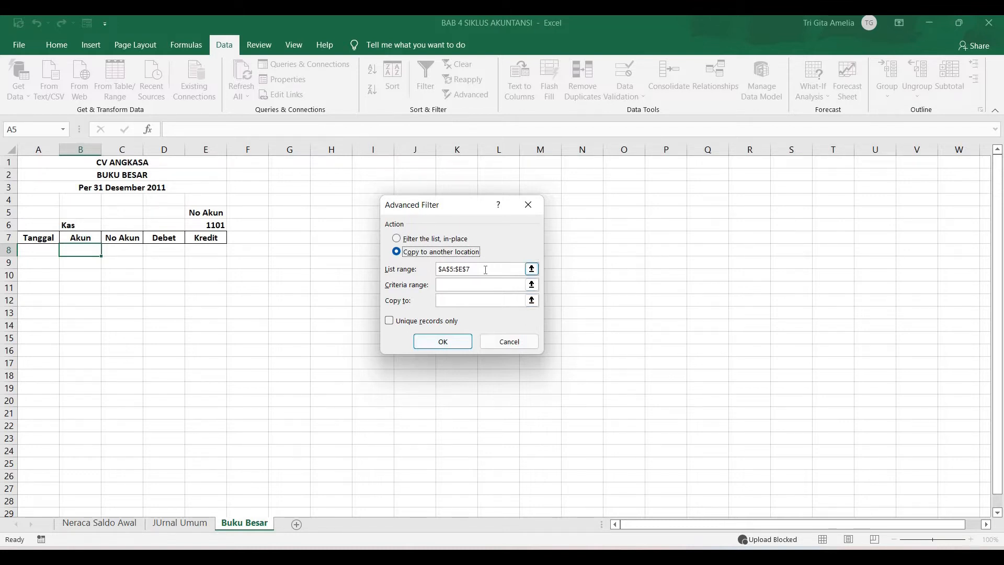
- Replace the Advanced Filter list range with the journal table $A$6:$E$27 on the JUrnal Umum sheet
left_click_drag(485, 270, 433, 277)
key("BackSpace")
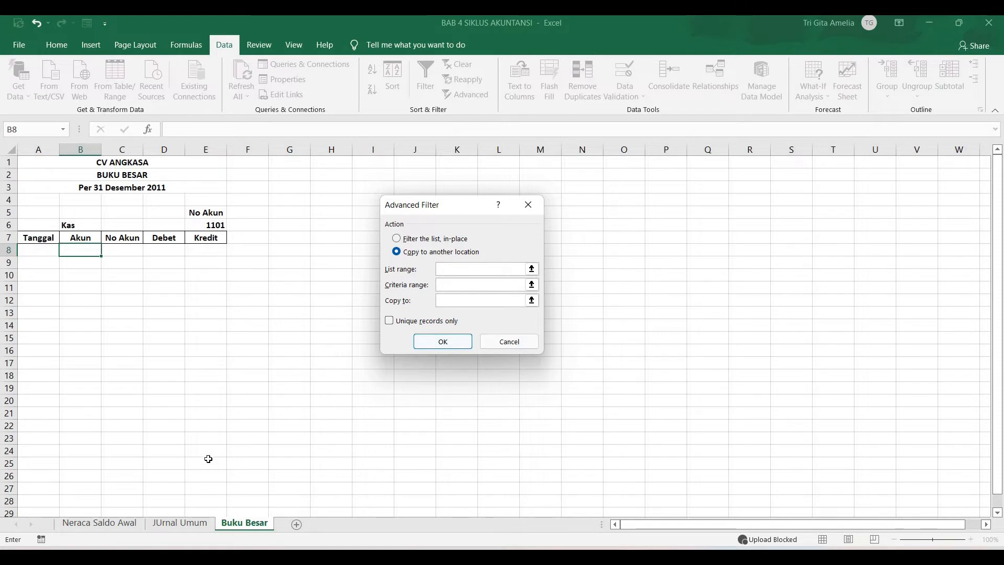
left_click(178, 523)
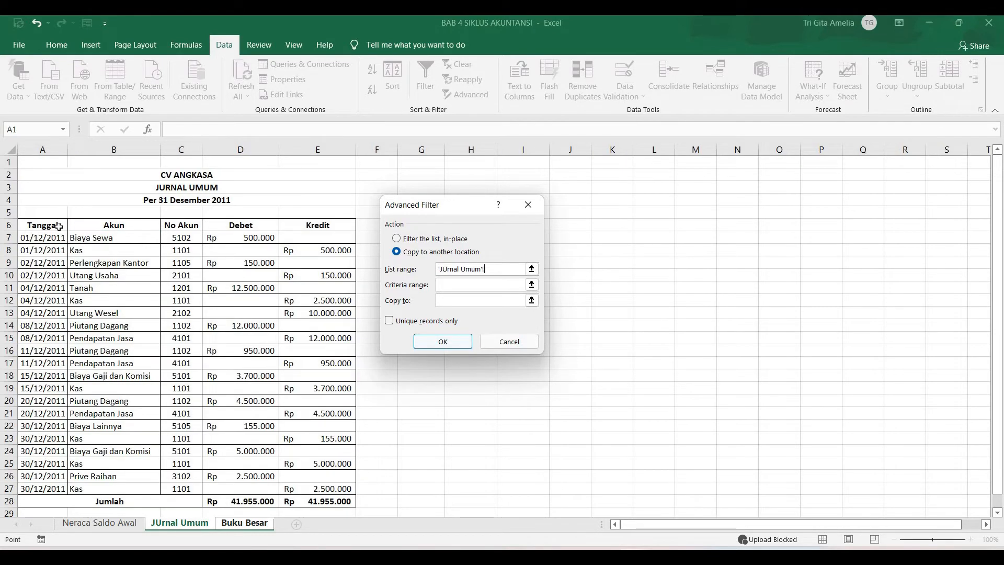
left_click_drag(59, 226, 341, 490)
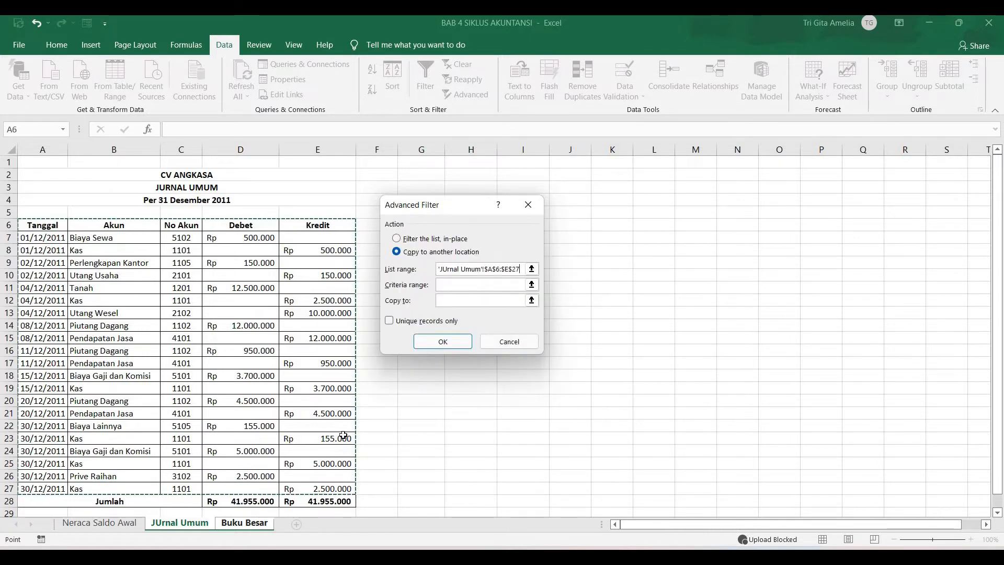
- Set the filter's criteria range to $E$5:$E$6 and its copy destination to the header row $A$7:$E$7 on Buku Besar
left_click(452, 284)
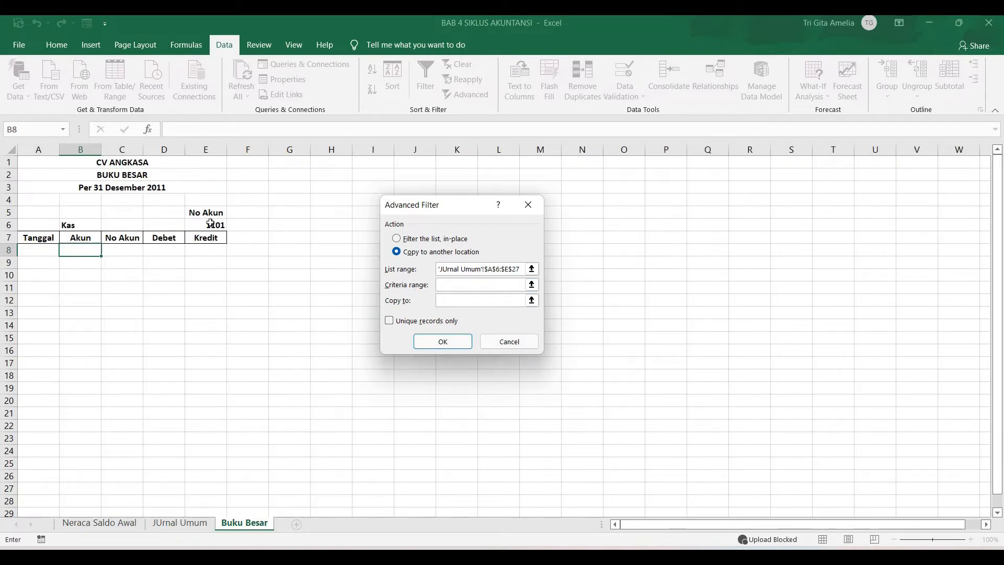
left_click_drag(214, 211, 218, 225)
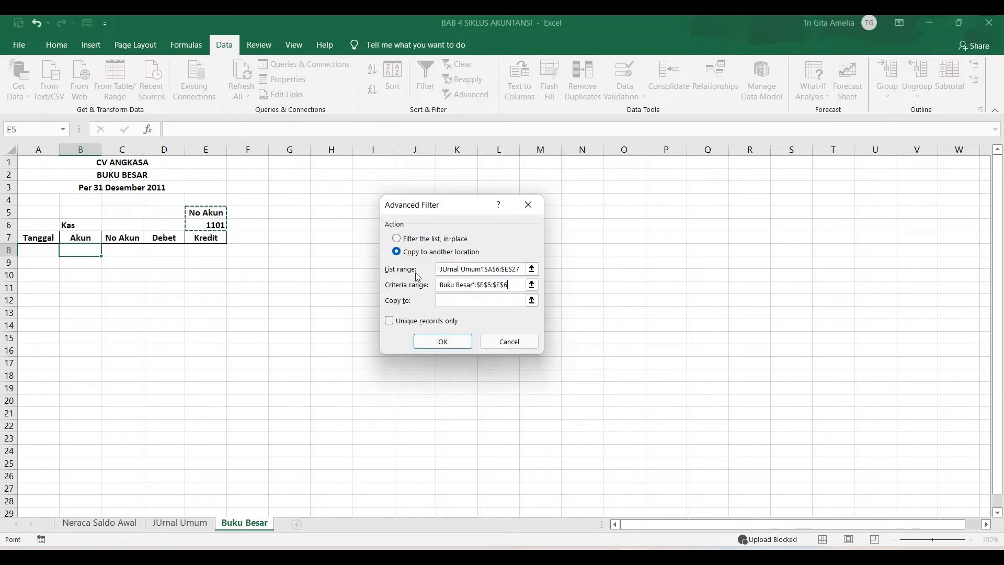
left_click(466, 300)
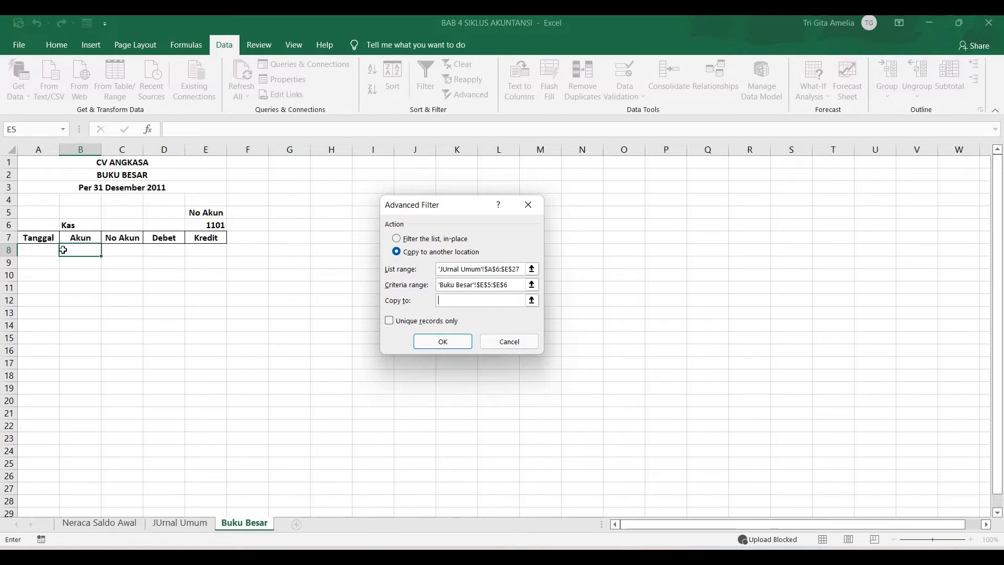
left_click_drag(43, 238, 212, 236)
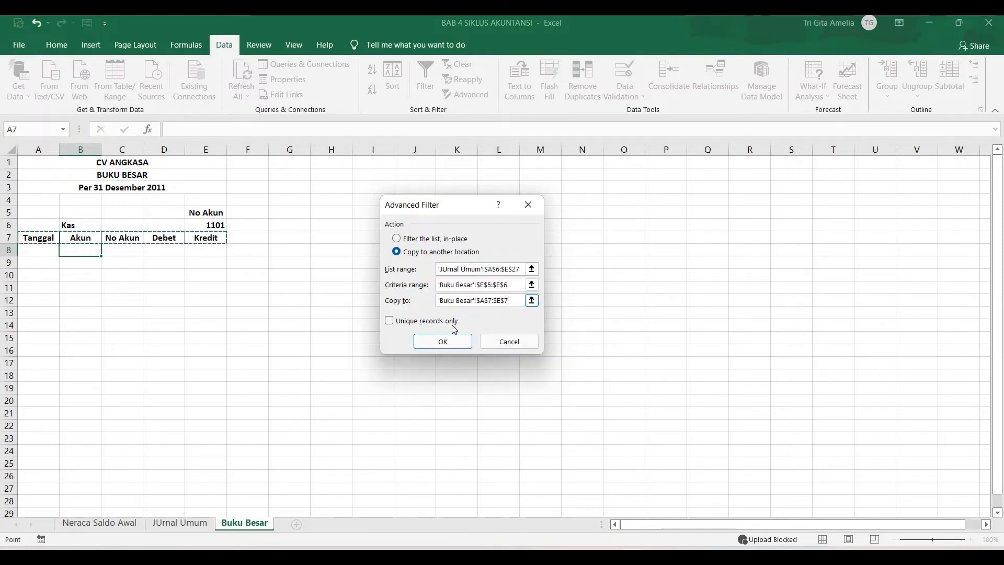
- Run the Advanced Filter to extract the Kas entries into Buku Besar and autofit columns A and E
left_click(447, 340)
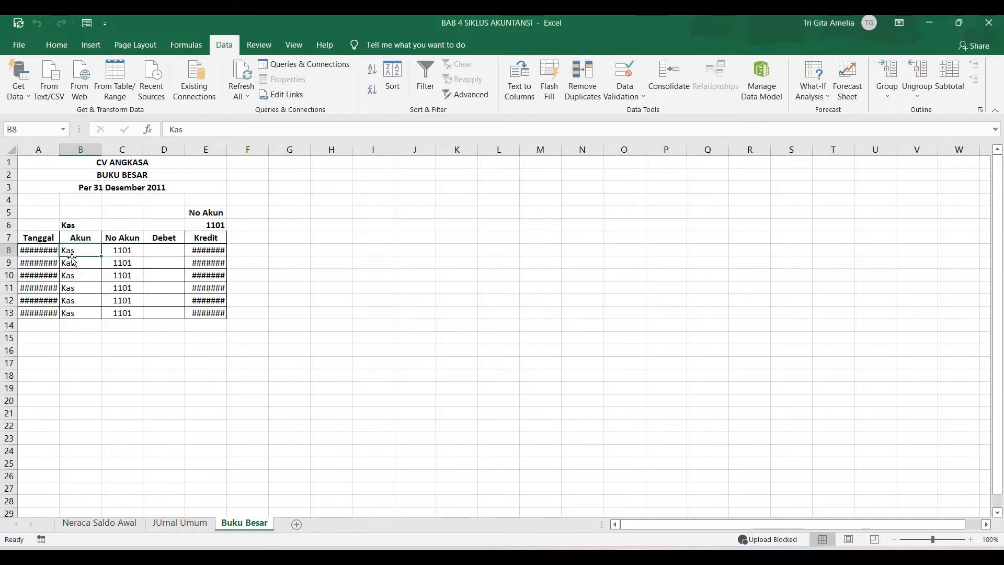
double_click(60, 149)
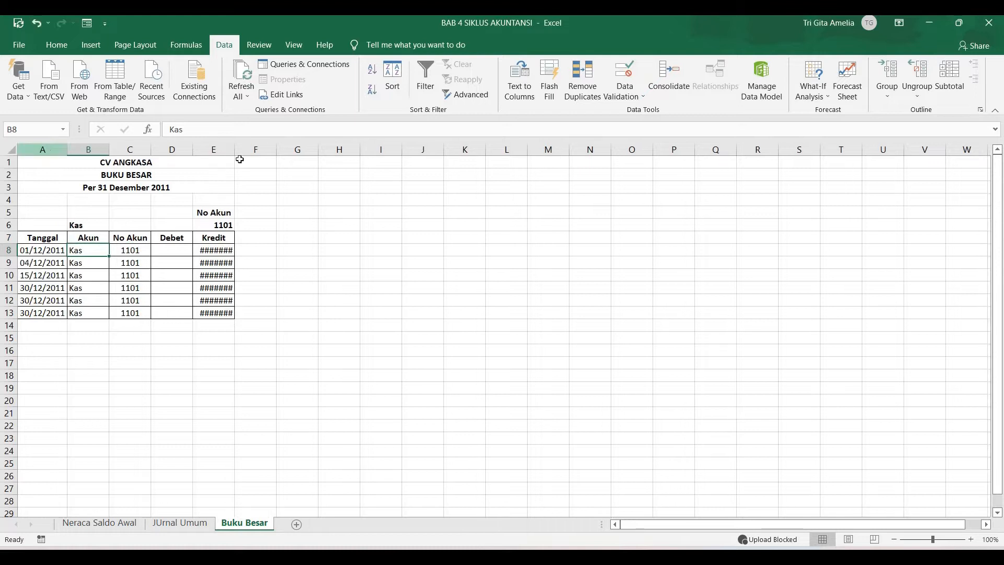
double_click(236, 151)
left_click(356, 312)
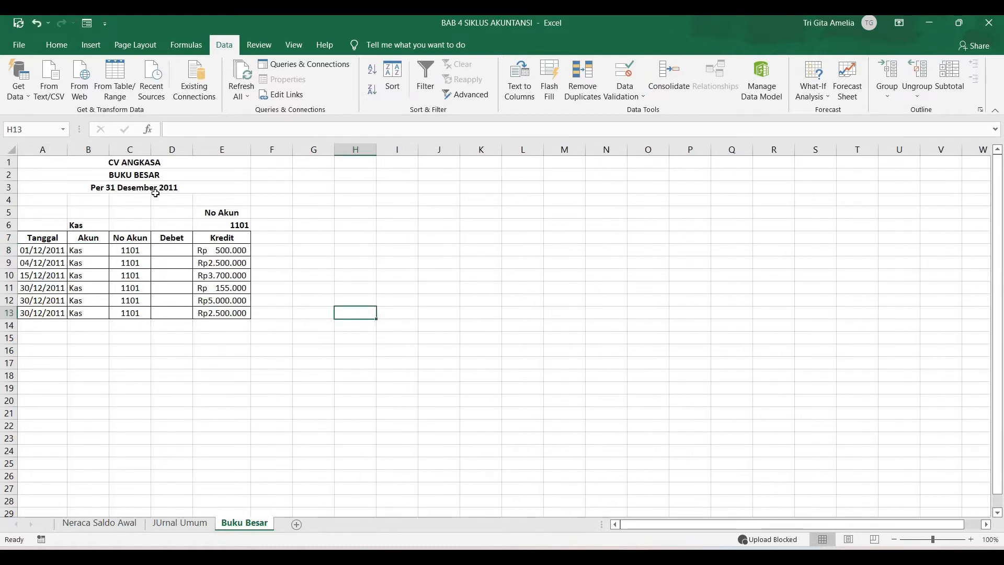
- Compare the extracted Kas rows and their Kredit amounts on Buku Besar with the journal entries on JUrnal Umum
left_click(74, 251)
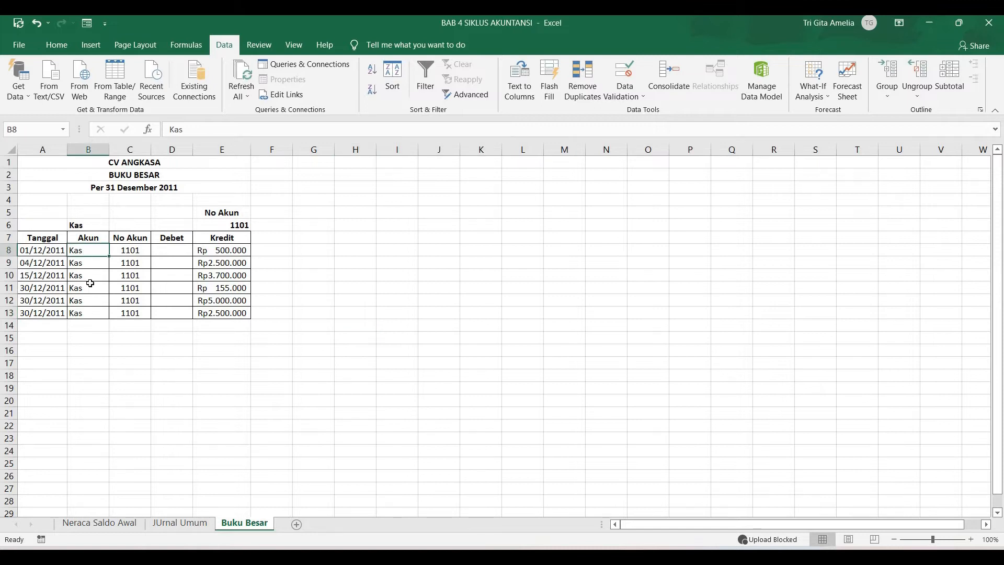
left_click_drag(90, 313, 91, 264)
left_click(134, 438)
left_click(195, 524)
left_click(195, 412)
left_click_drag(45, 239, 314, 492)
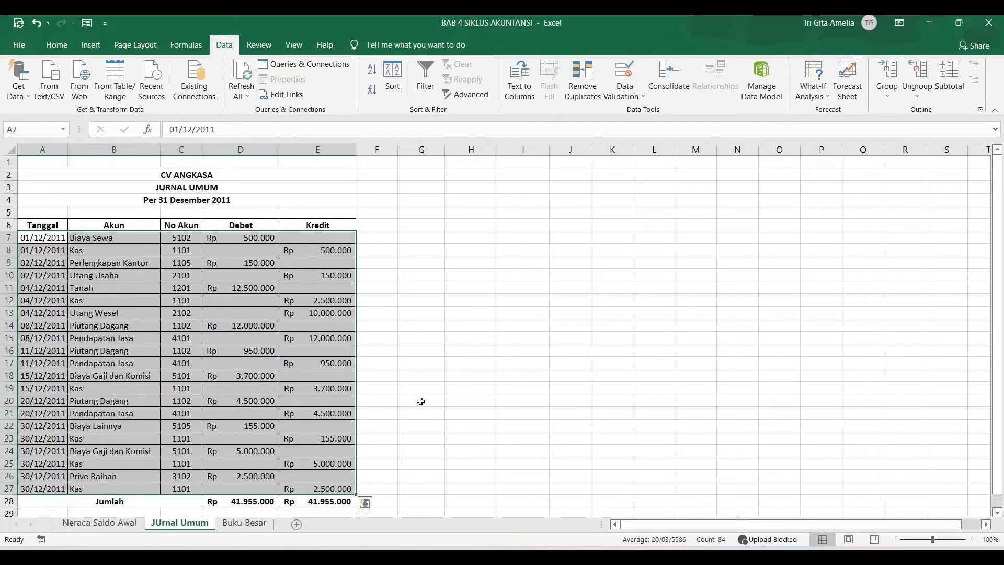
left_click(420, 401)
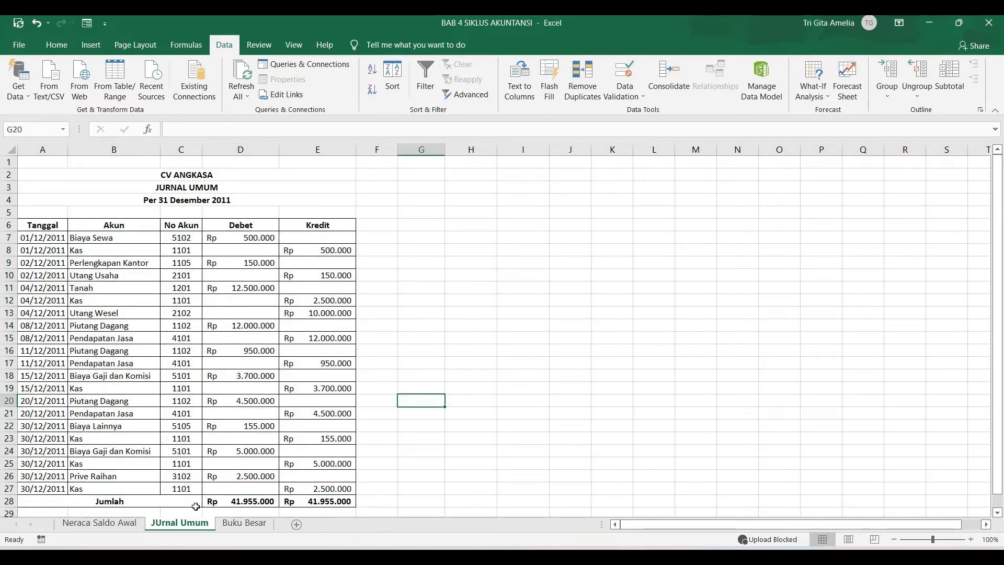
left_click(236, 523)
left_click_drag(220, 248, 222, 313)
left_click(208, 360)
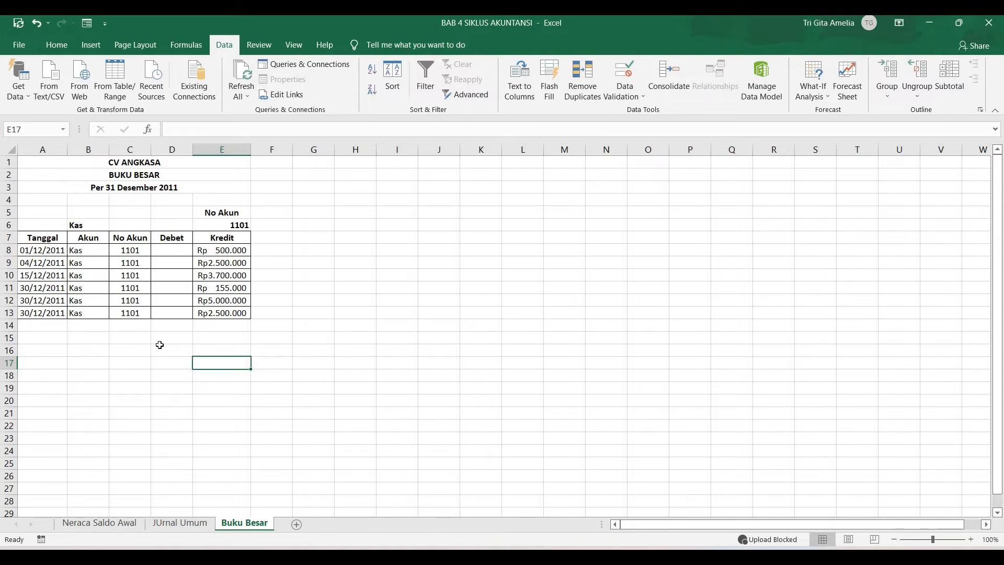
- Enter the label Jumlah in cell A14 below the Kas entries and merge and center it across A14:C14
left_click(57, 327)
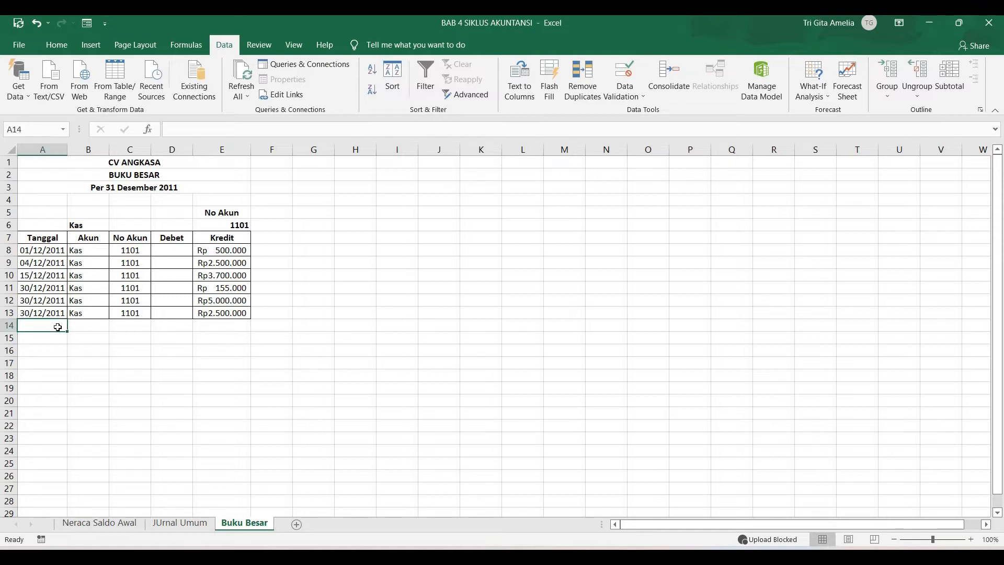
type("Jumlah")
key("Return")
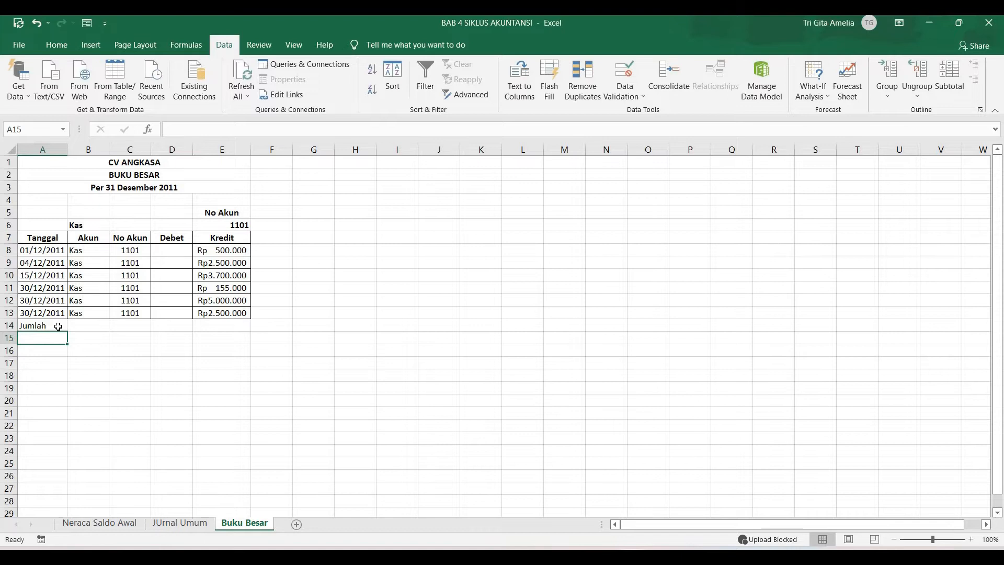
left_click(92, 343)
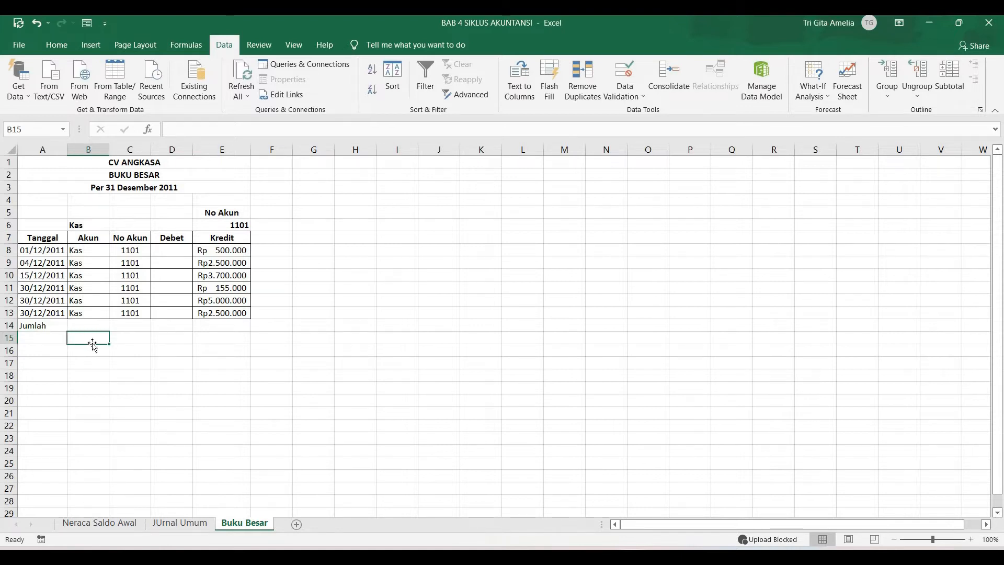
left_click(43, 324)
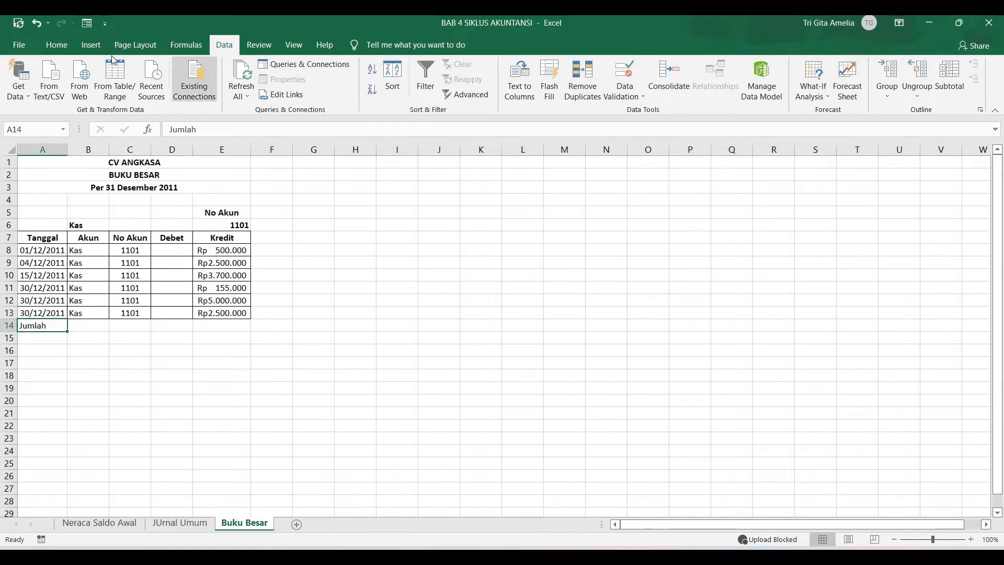
left_click(58, 47)
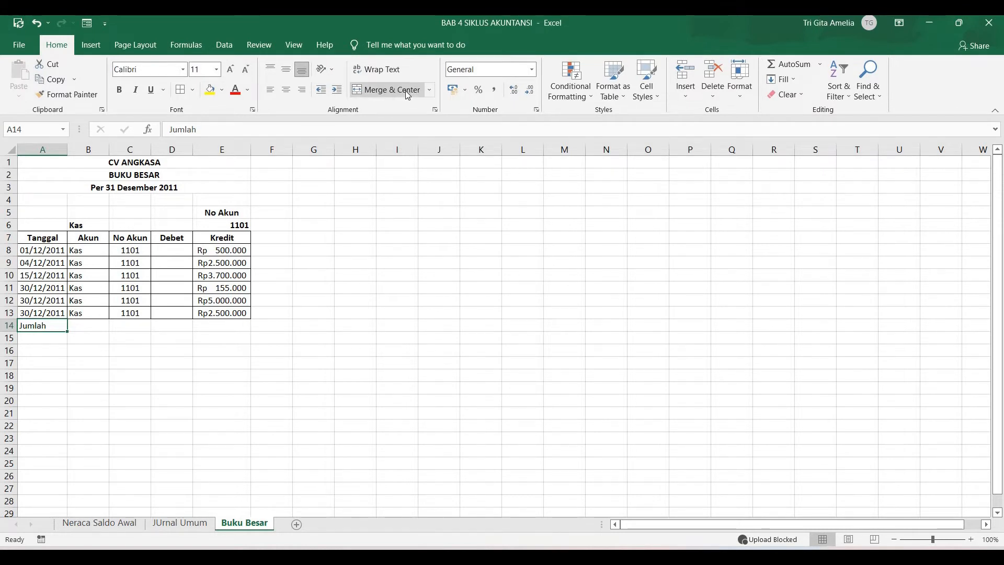
left_click(99, 339)
left_click_drag(33, 325, 122, 324)
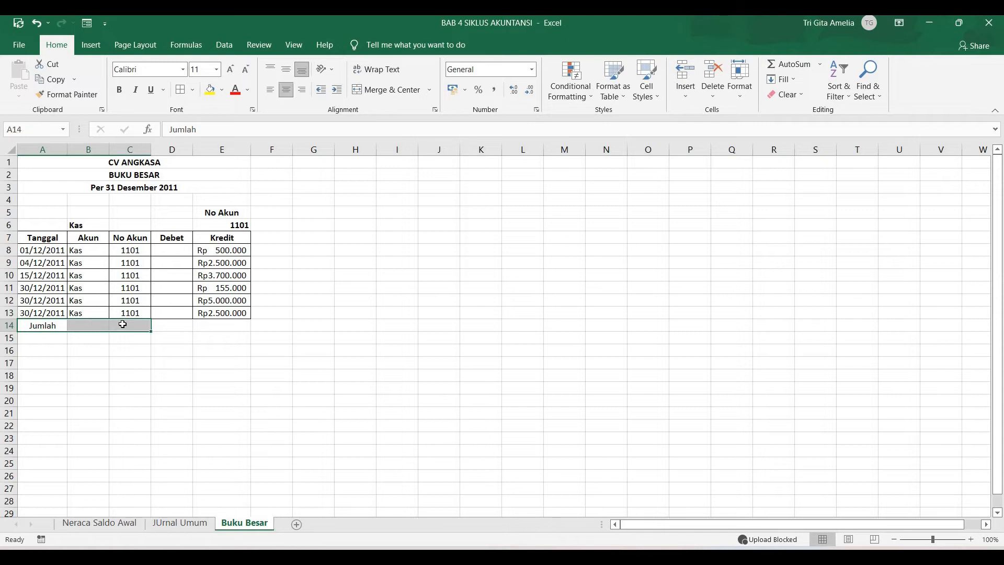
left_click(407, 91)
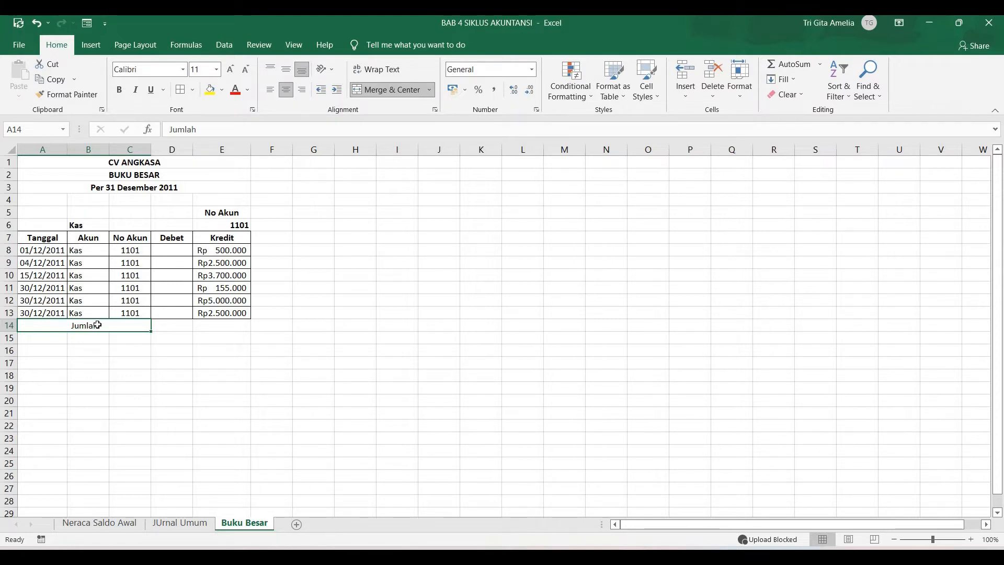
left_click(183, 378)
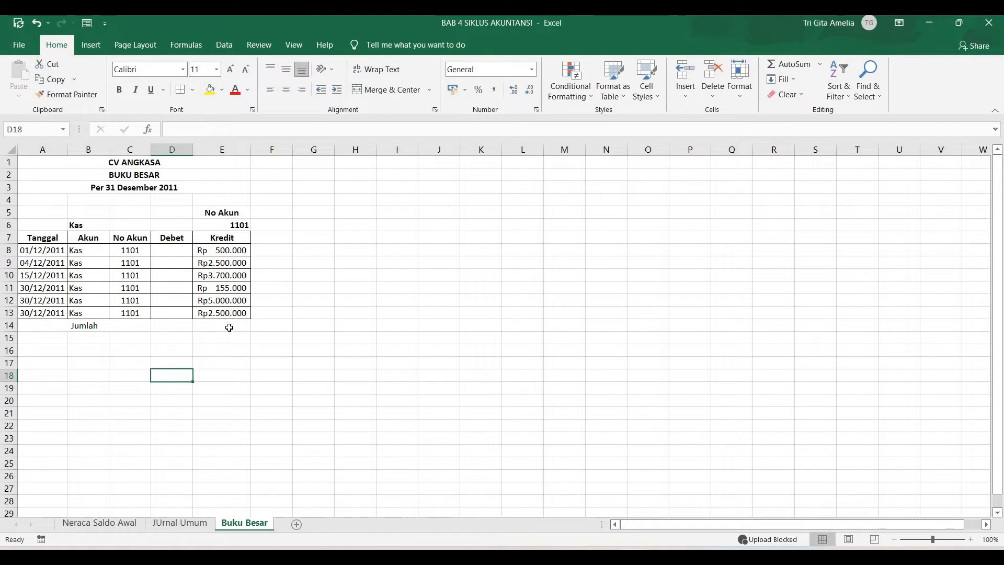
- Total the Kredit column in cell E14 with a SUM formula over E8:E13
left_click(229, 328)
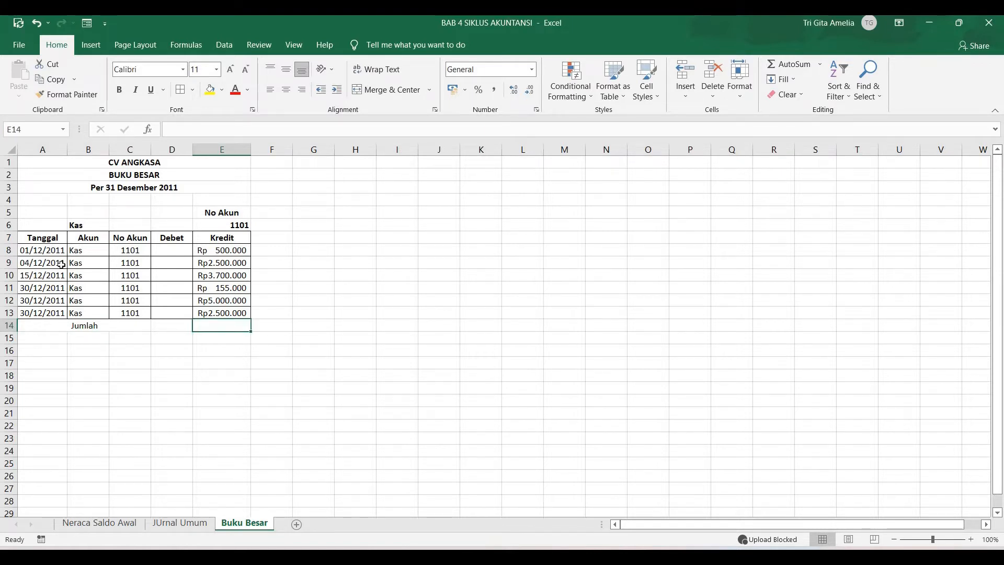
type("sum(")
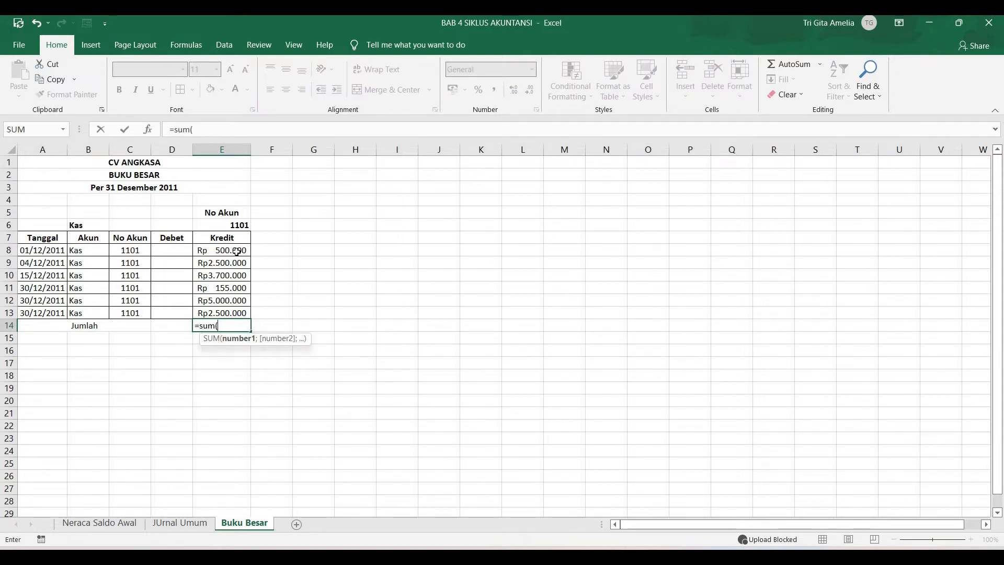
left_click_drag(237, 251, 244, 308)
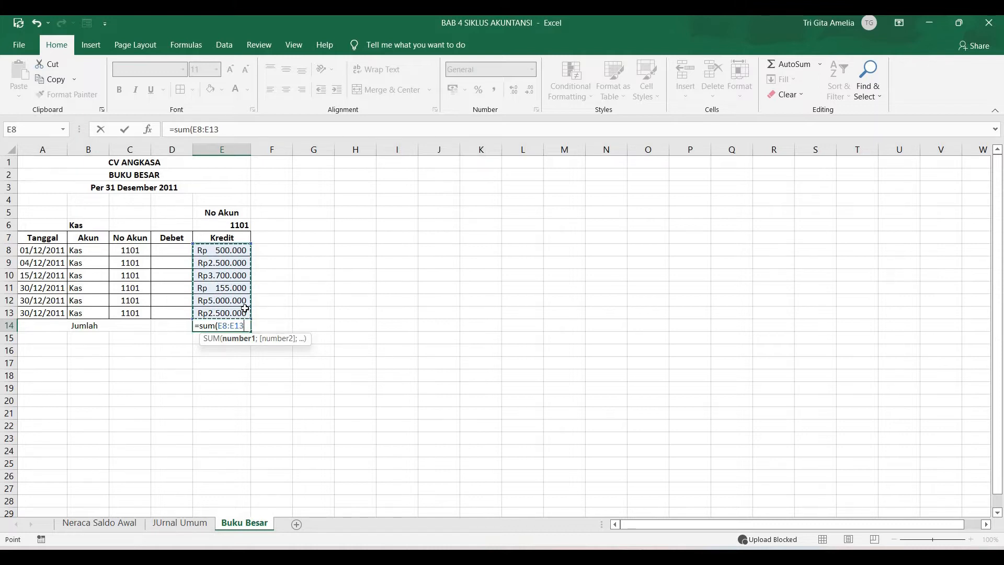
key("Return")
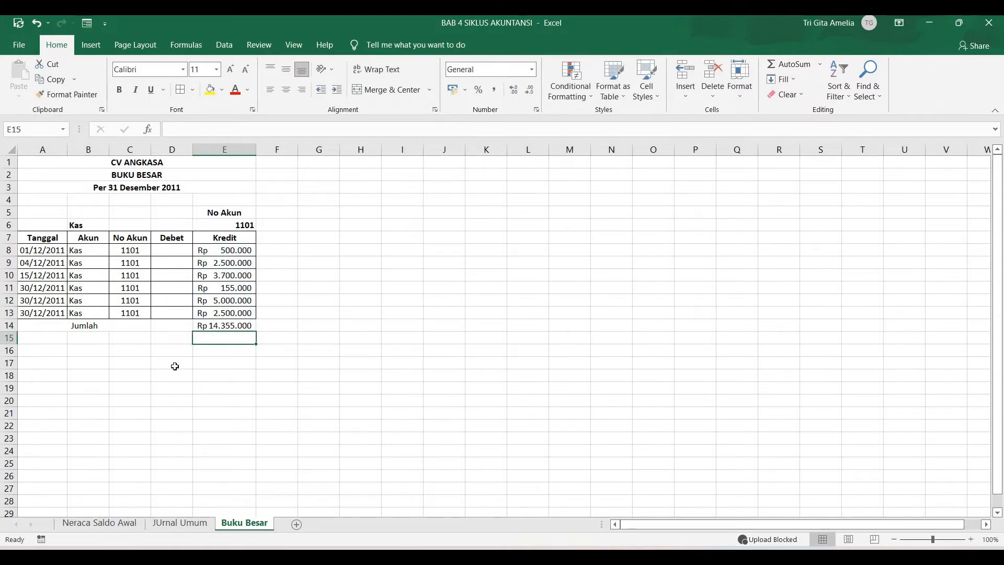
left_click(160, 388)
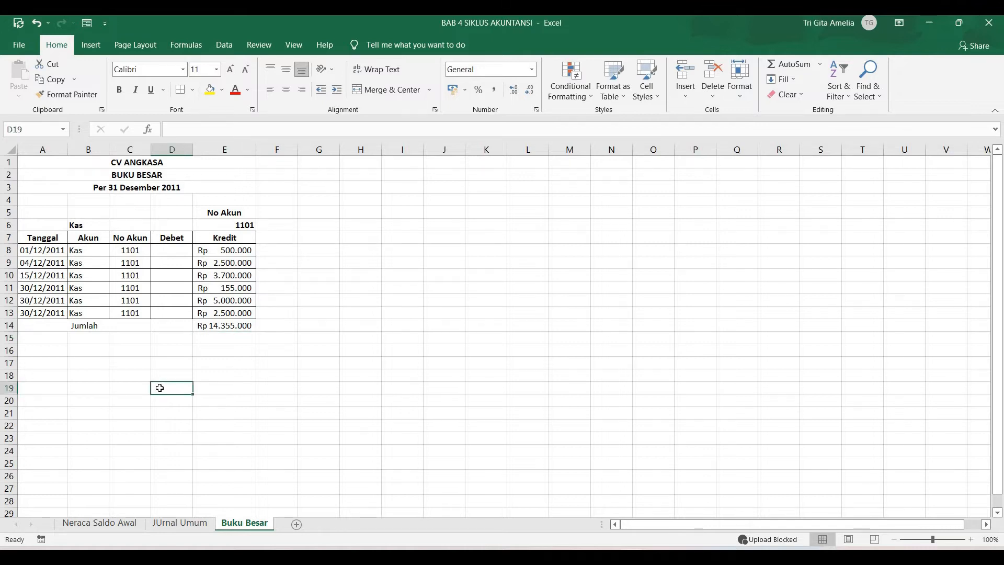
- Apply all borders to the Jumlah row A14:E14 and make its contents bold
left_click_drag(88, 322, 230, 326)
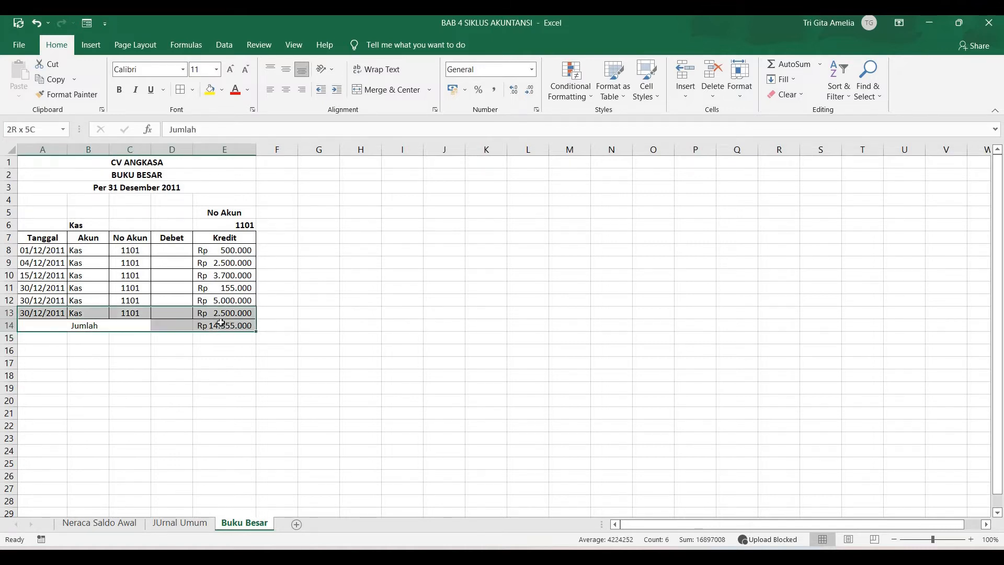
left_click(193, 90)
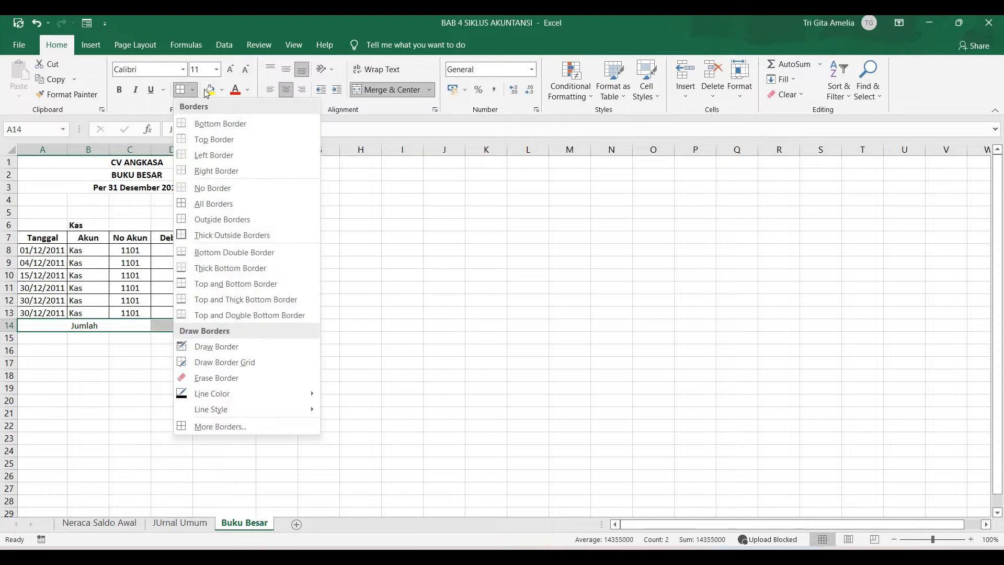
left_click(213, 204)
left_click(187, 415)
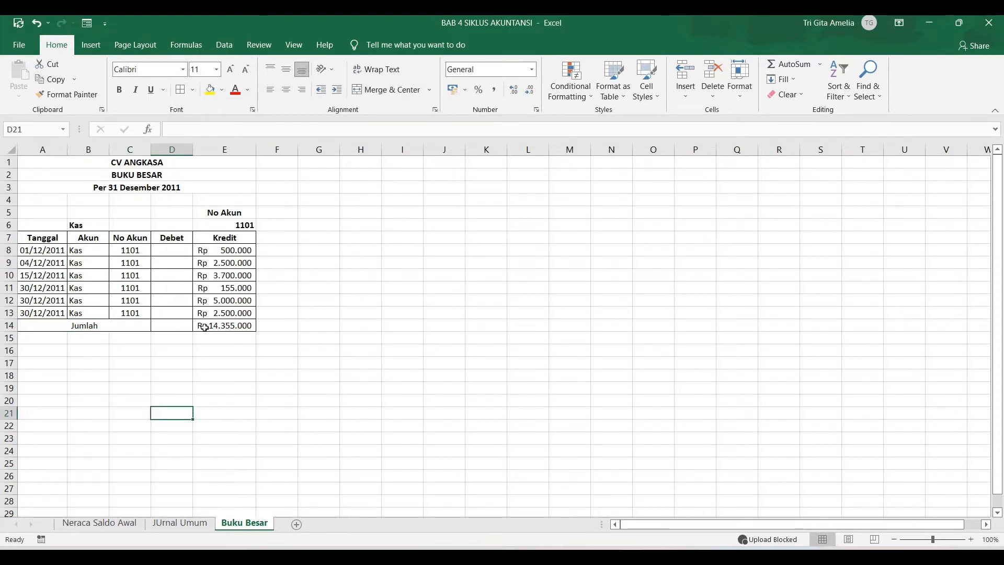
left_click_drag(98, 322, 225, 327)
key("ctrl+b")
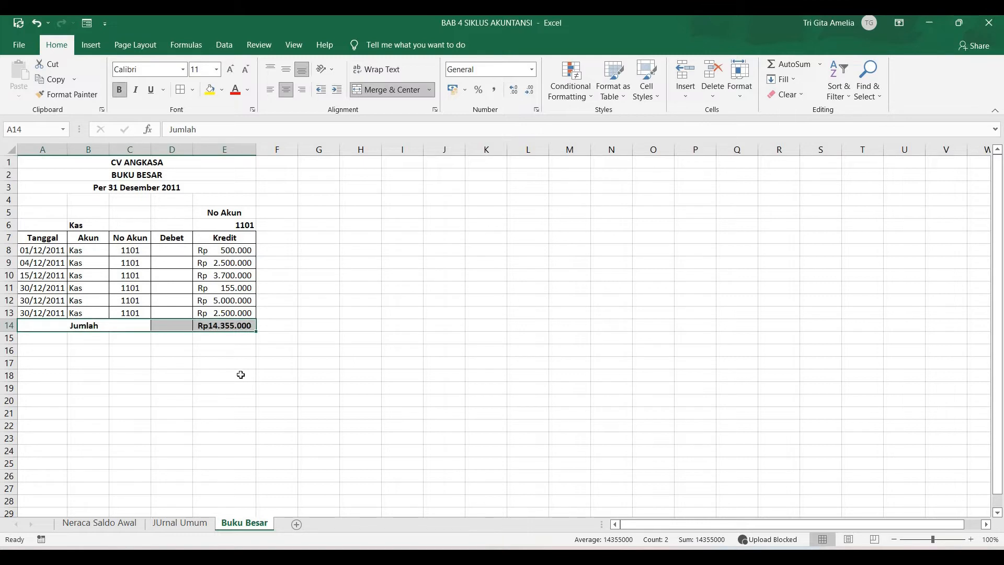
left_click(240, 375)
left_click(245, 360)
left_click(251, 346)
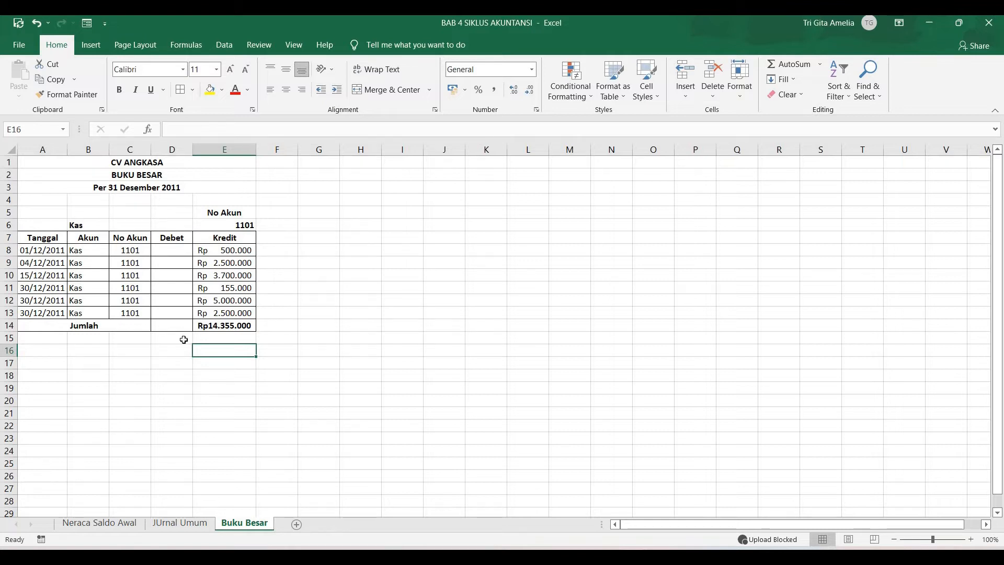
- Review the remaining accounts on Neraca Saldo Awal, from Piutang Dagang to Biaya Asuransi, that also need ledger tables
left_click(179, 523)
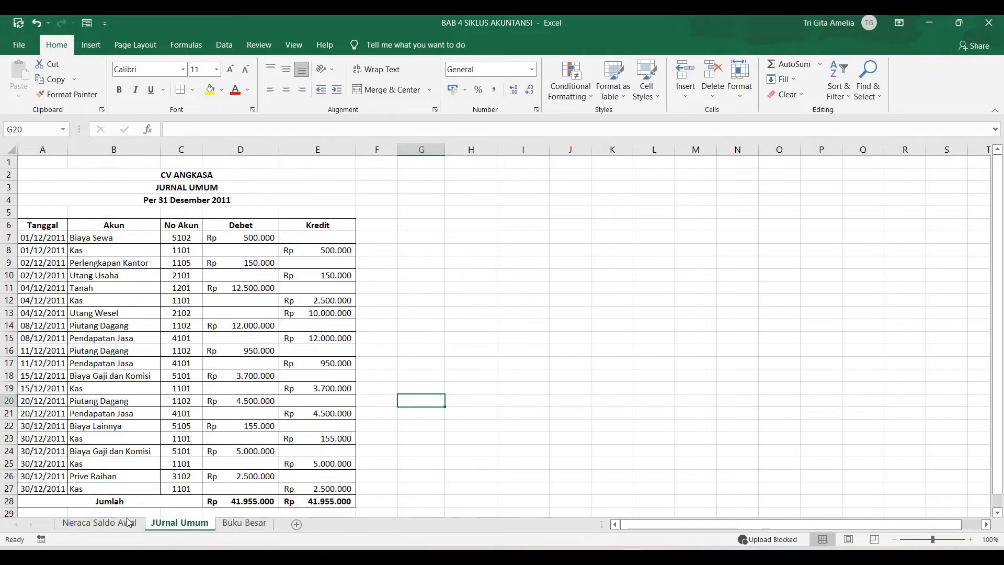
left_click(99, 523)
left_click(402, 424)
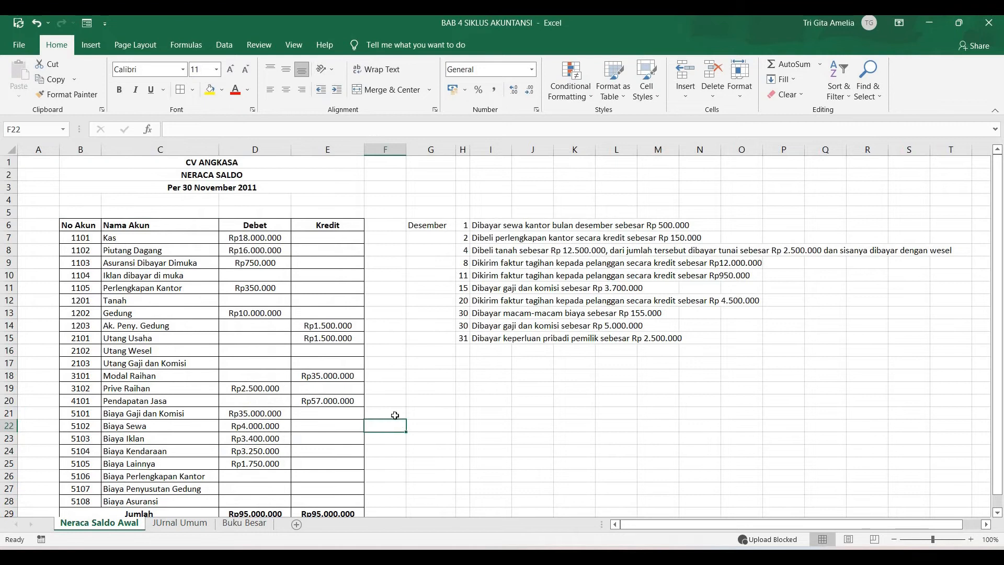
left_click(120, 250)
key("shift+Down")
key("shift+Down")
key("shift+Down")
key("shift+Down")
key("shift+Down")
key("shift+Down")
key("shift+Down")
key("shift+Down")
key("shift+Down")
key("shift+Down")
key("shift+Down")
key("shift+Down")
key("shift+Down")
key("shift+Down")
key("shift+Down")
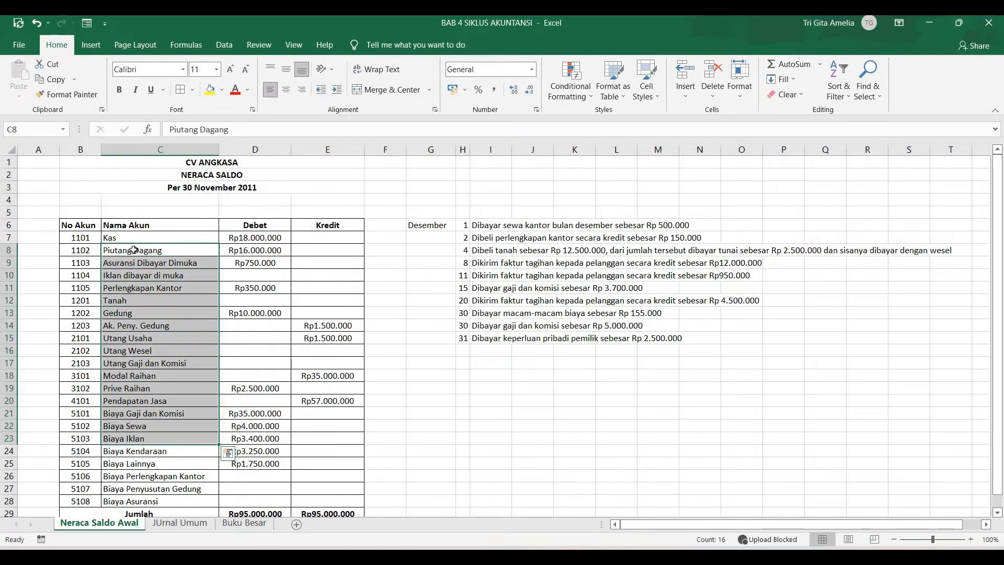
left_click(134, 250)
left_click(156, 502)
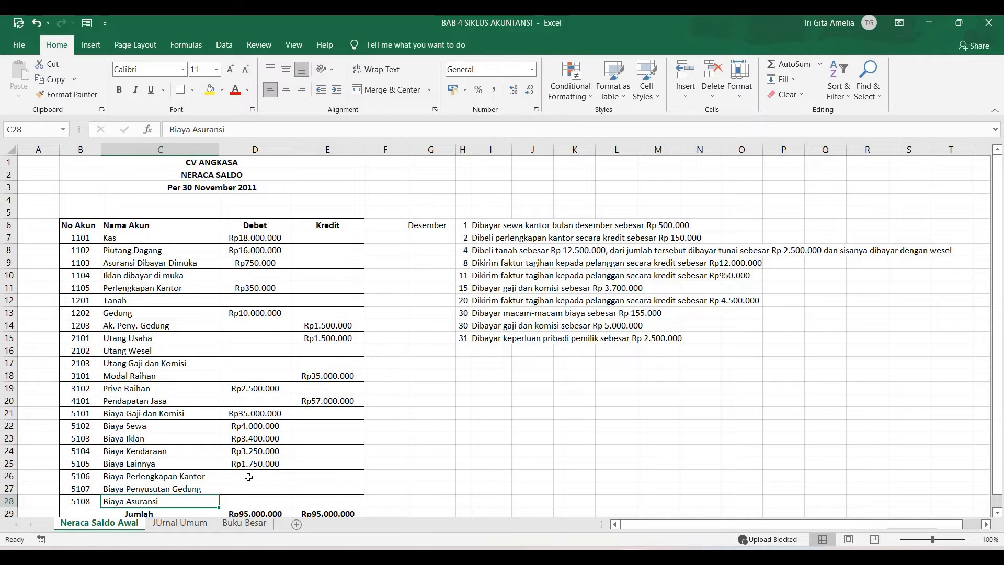
left_click(252, 524)
left_click(240, 427)
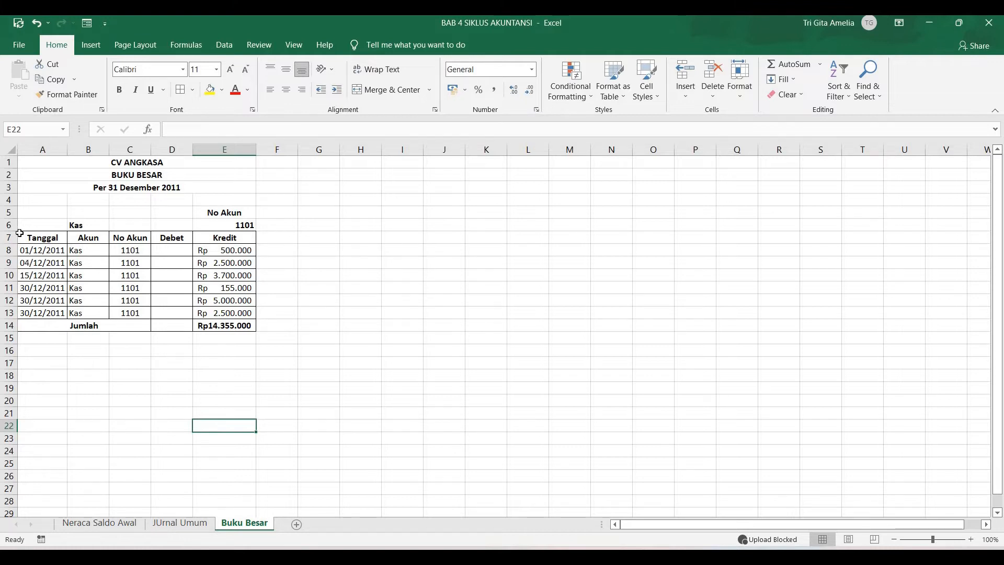
- Copy the Kas ledger heading block A5:E7 to A16 on Buku Besar to start another account table
left_click_drag(41, 211, 240, 241)
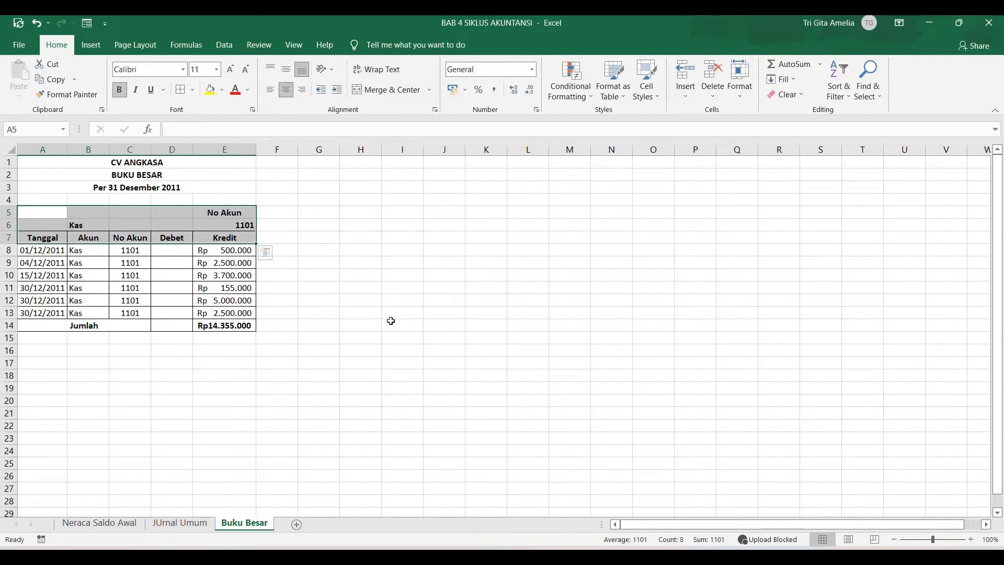
key("ctrl+c")
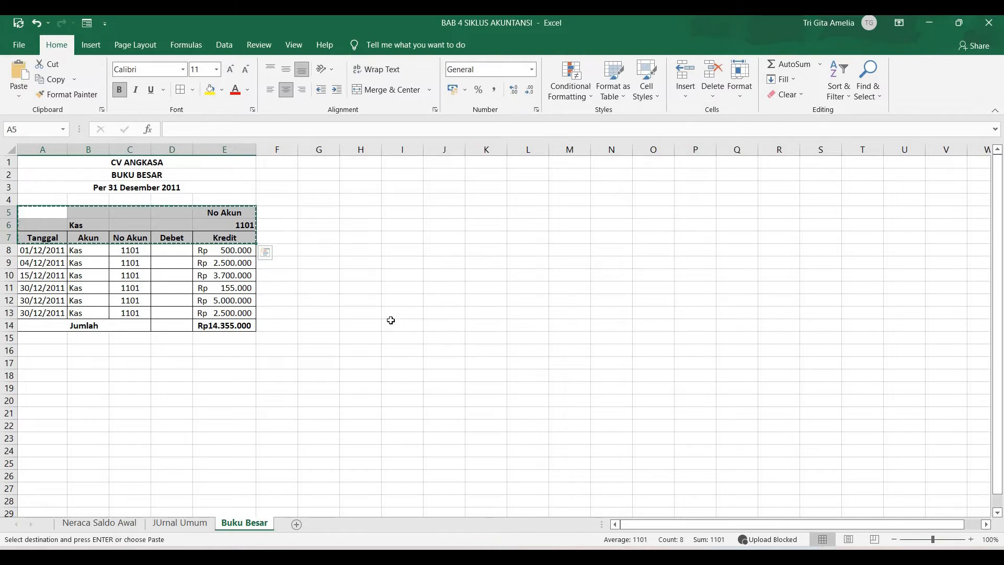
left_click(53, 355)
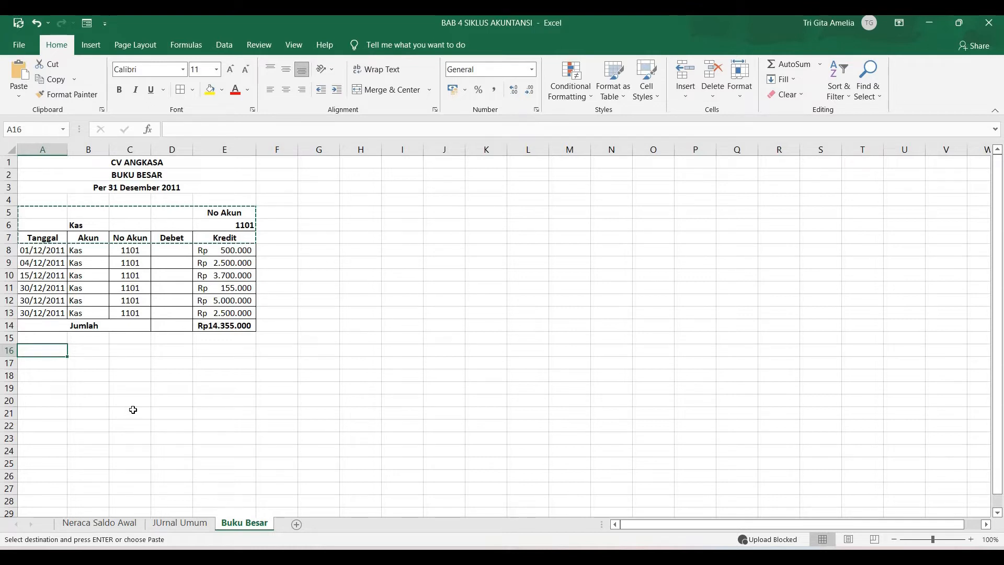
key("ctrl+v")
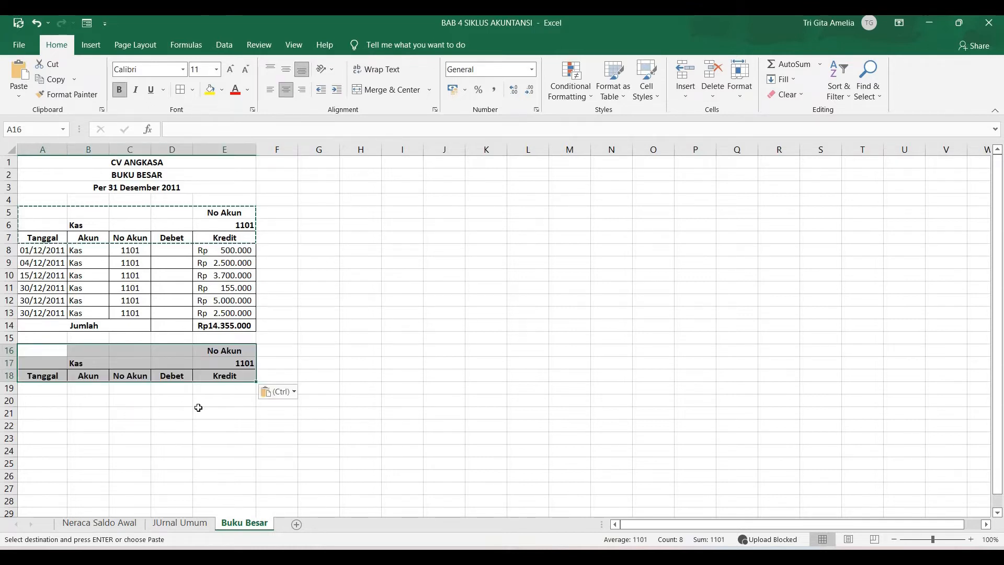
left_click(201, 404)
key("Escape")
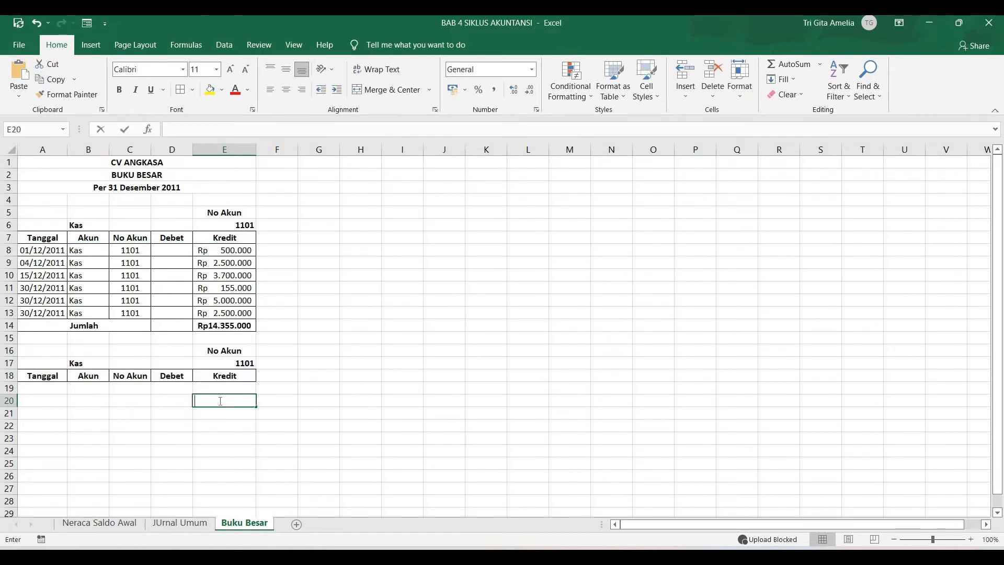
- Look up the account number of Piutang Dagang on the Neraca Saldo Awal sheet
left_click(275, 438)
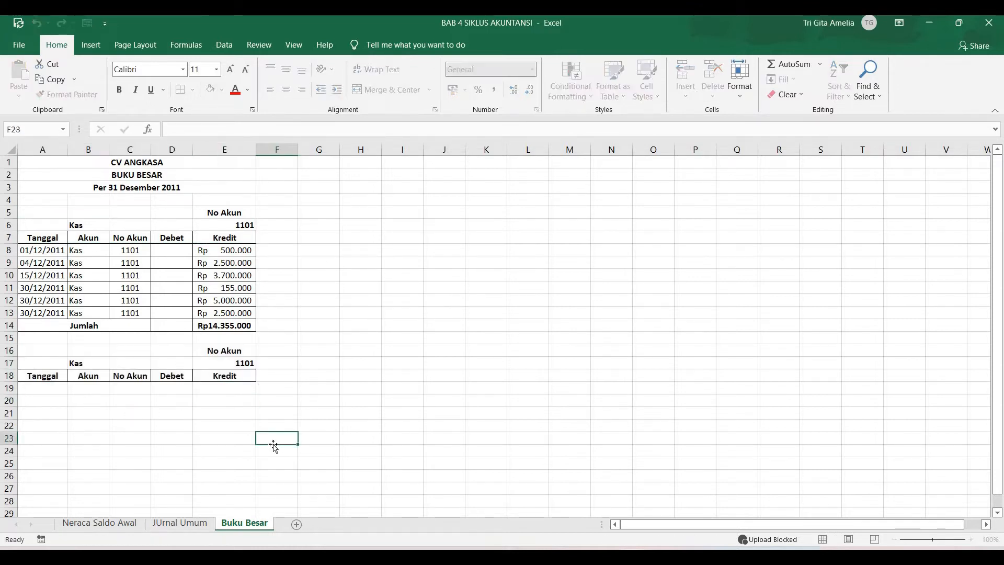
left_click(95, 361)
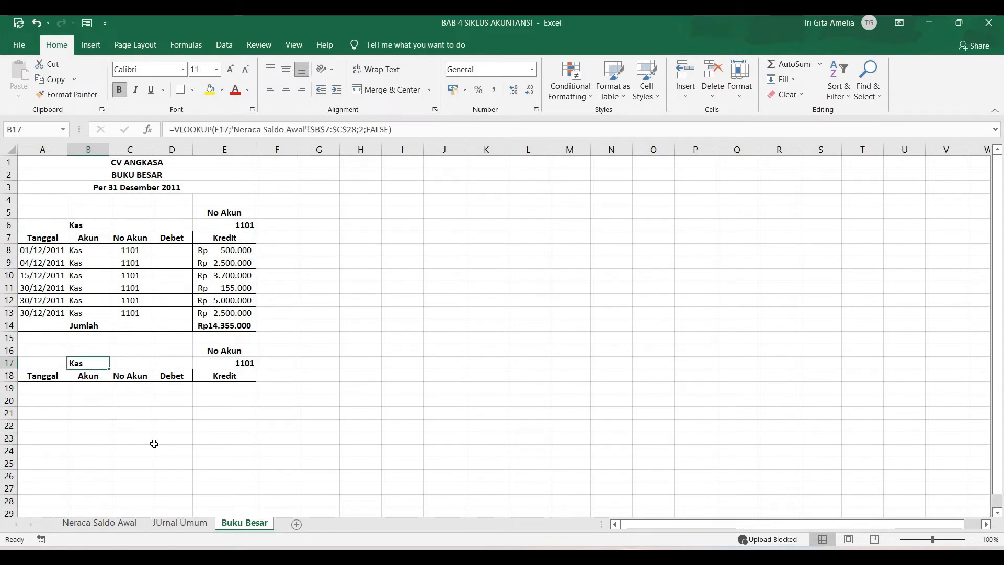
left_click(117, 523)
left_click(157, 252)
left_click(244, 523)
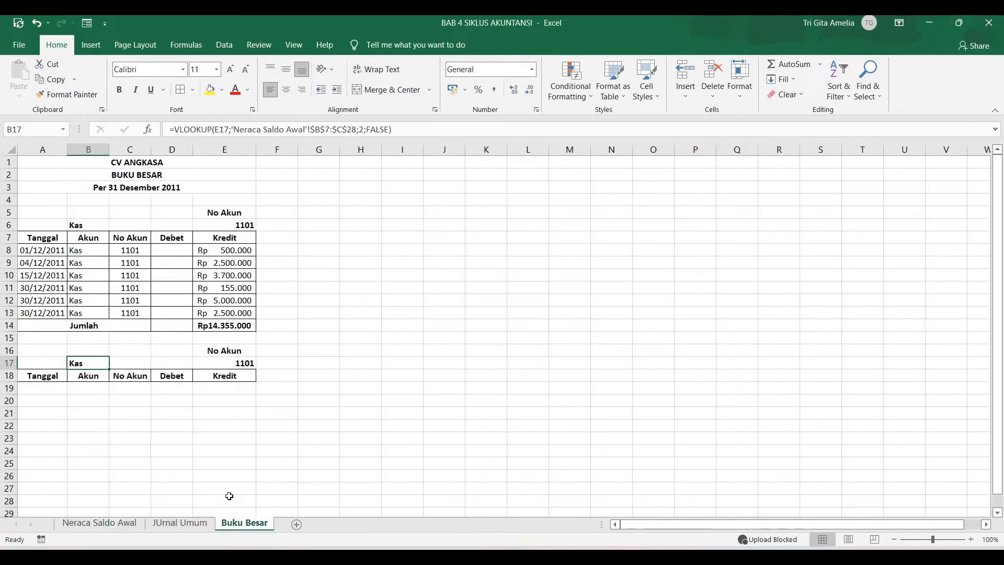
left_click(100, 523)
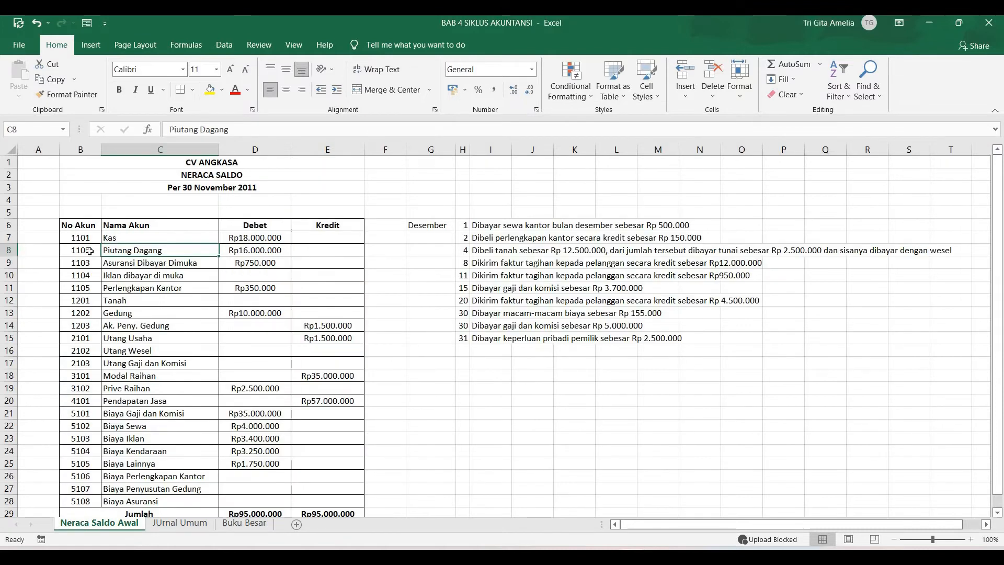
left_click(84, 250)
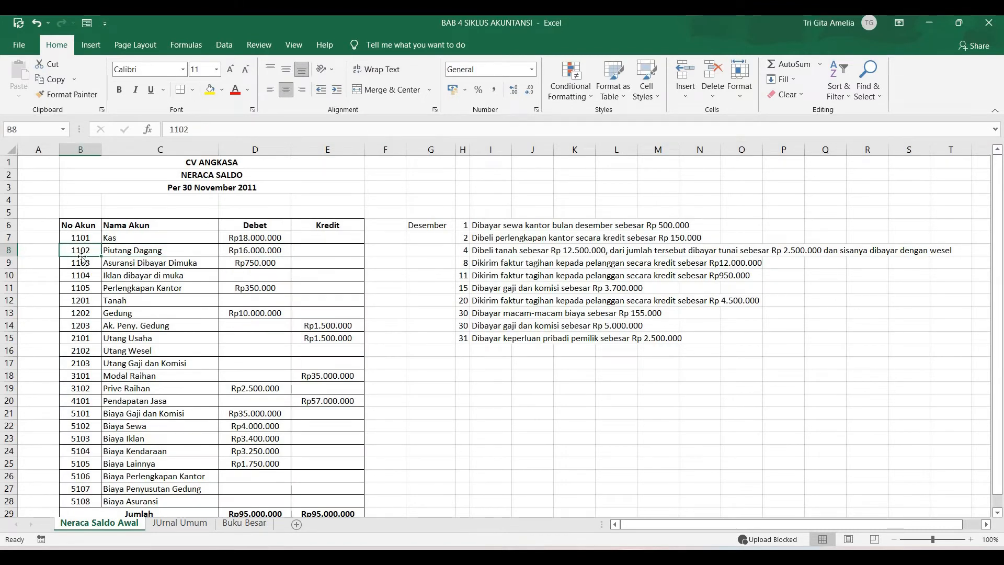
left_click(245, 524)
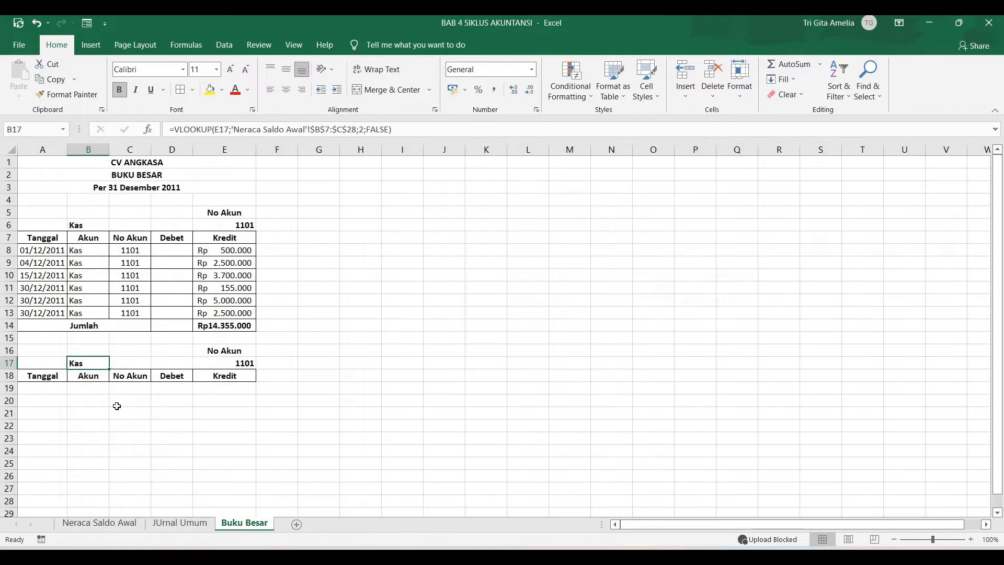
- Set the account number in E17 of the copied heading on Buku Besar to 1102 for Piutang Dagang
left_click(239, 364)
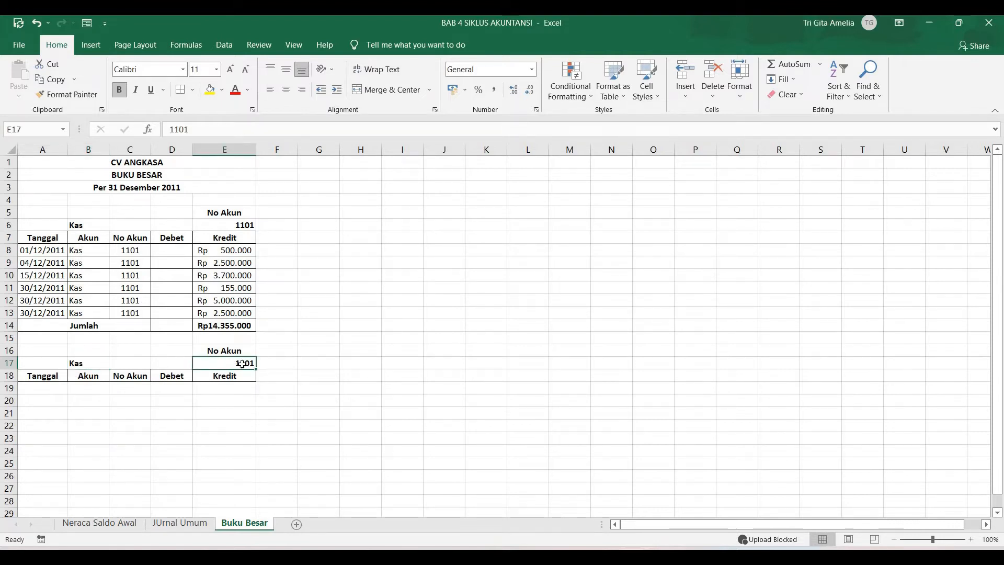
left_click(259, 425)
left_click(245, 365)
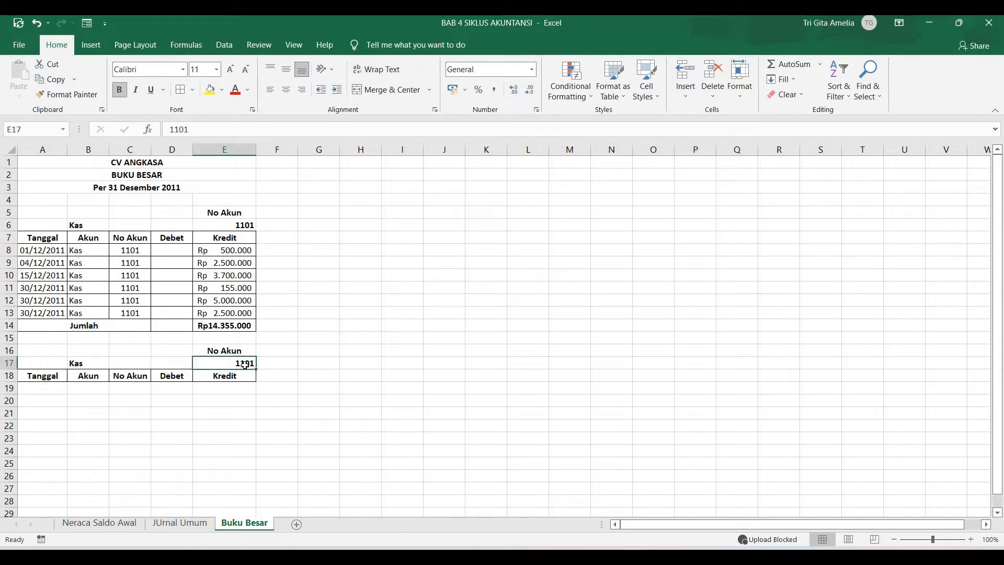
left_click(197, 128)
key("BackSpace")
type("2")
key("Return")
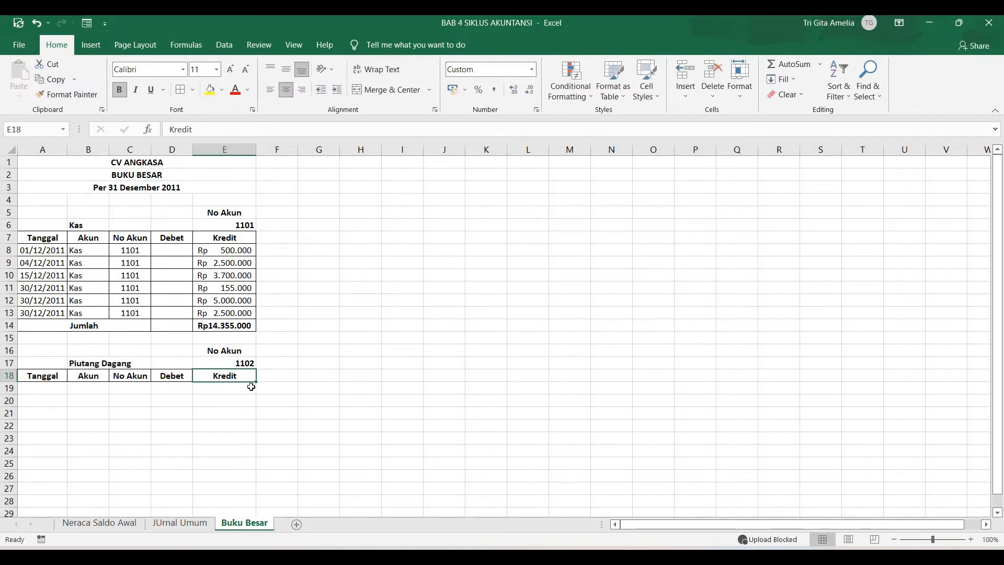
left_click(146, 450)
left_click(101, 363)
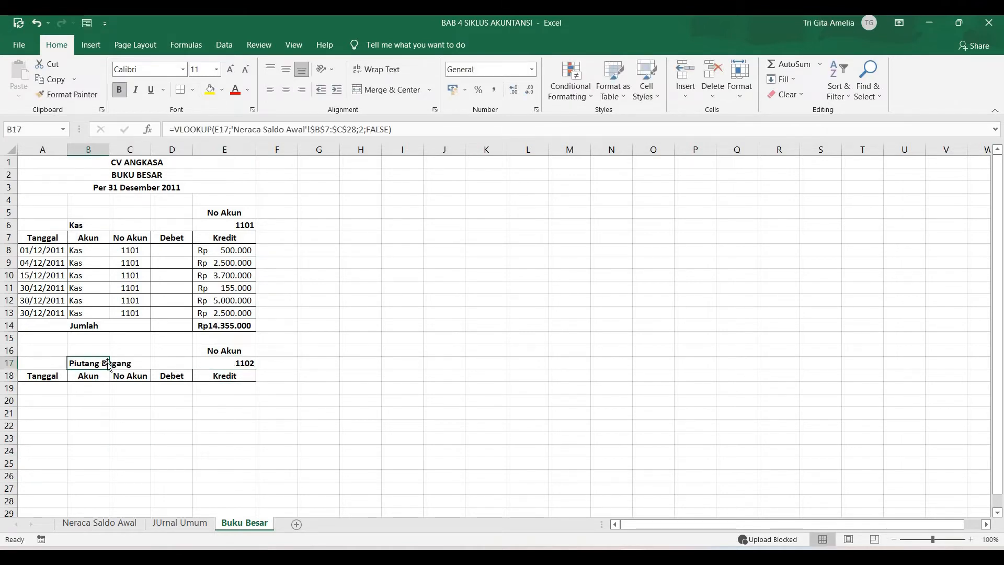
left_click(276, 415)
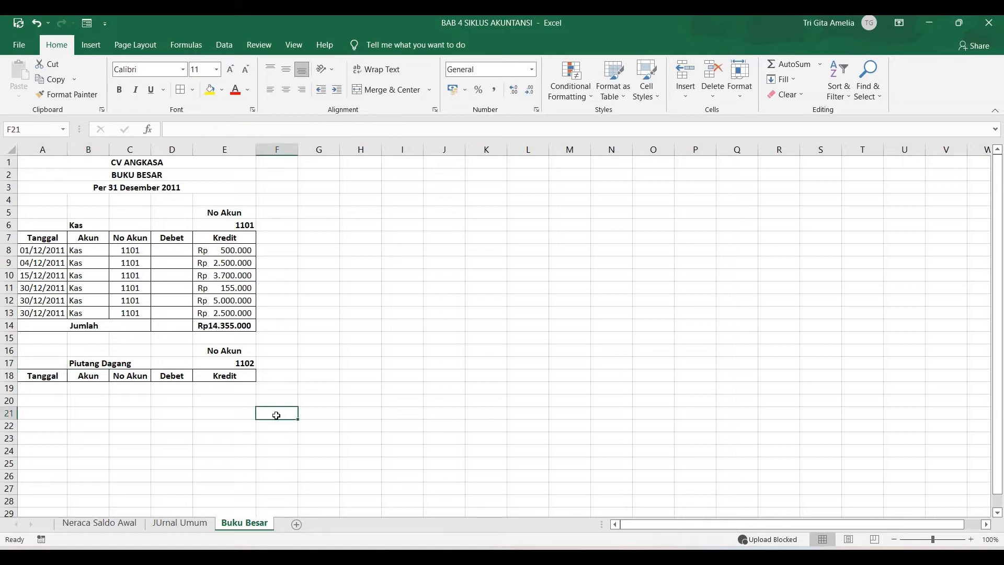
- Start an Advanced Filter that copies to another location, and clear its preset list, criteria and copy-to ranges
left_click(91, 391)
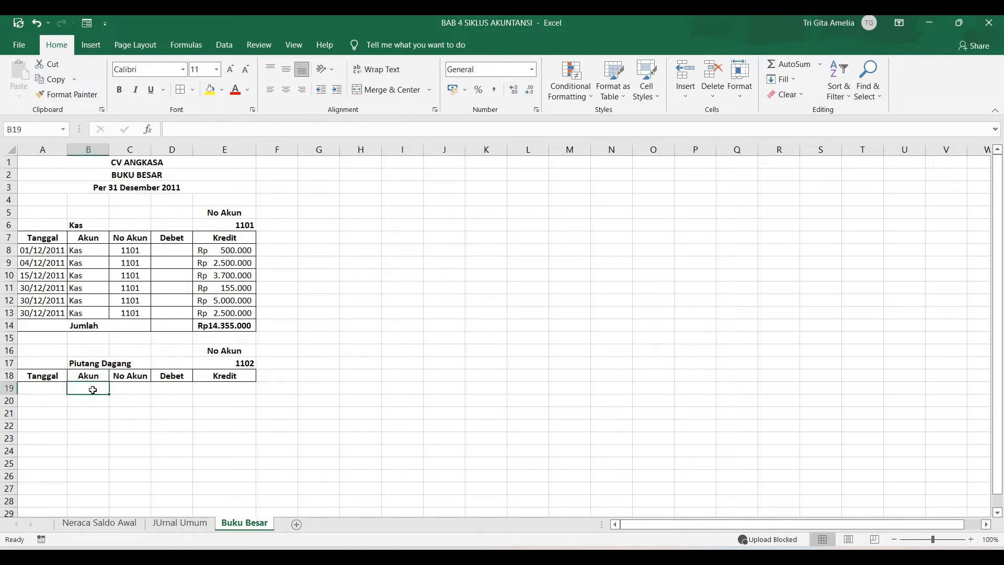
left_click(224, 46)
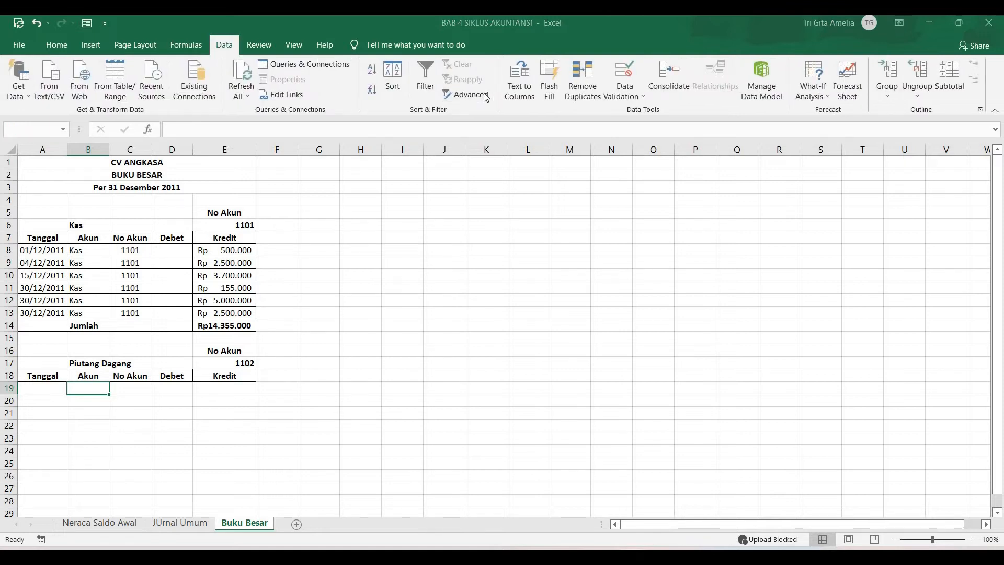
left_click(486, 96)
left_click(458, 340)
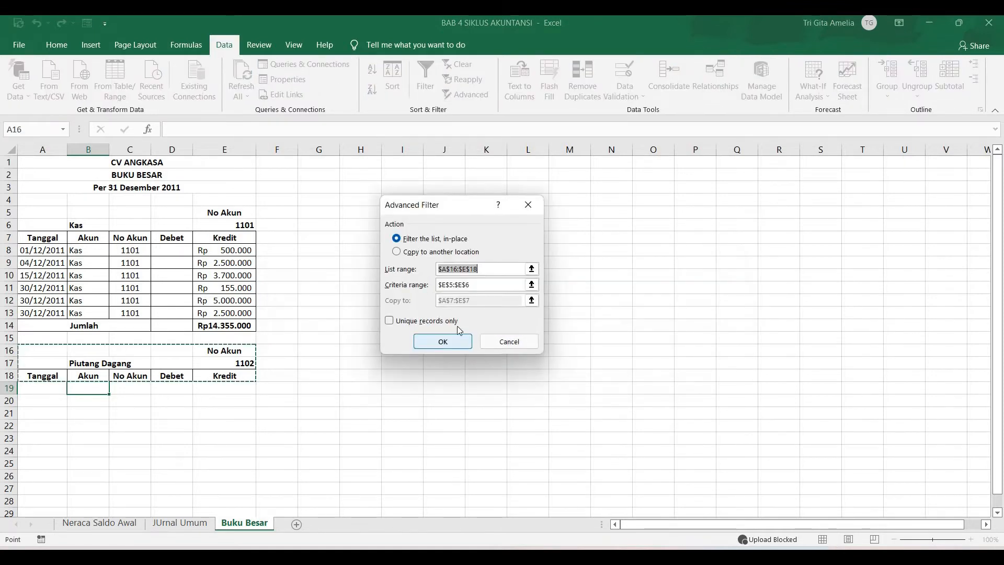
left_click(412, 252)
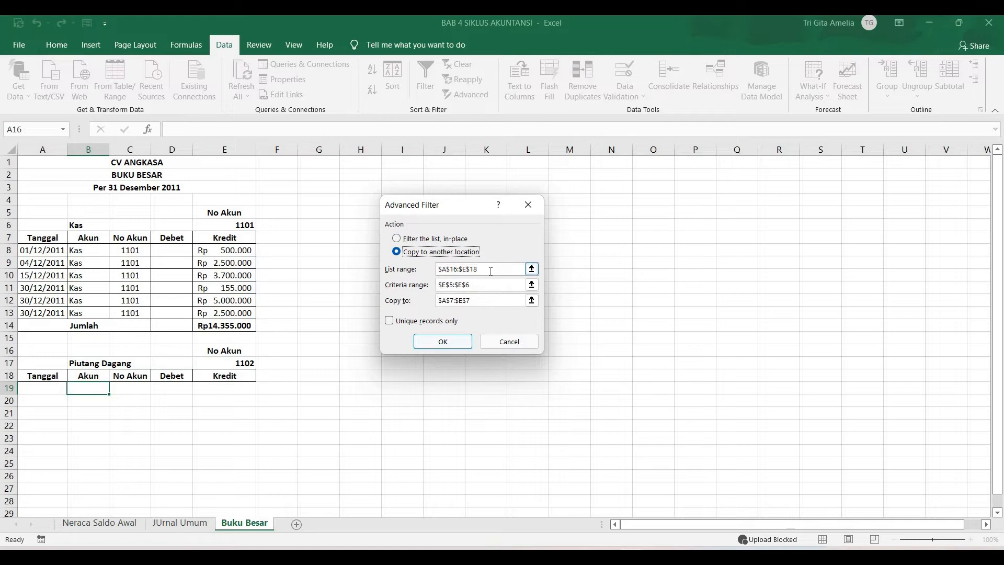
left_click_drag(480, 268, 438, 301)
key("BackSpace")
key("BackSpace")
key("BackSpace")
left_click(455, 267)
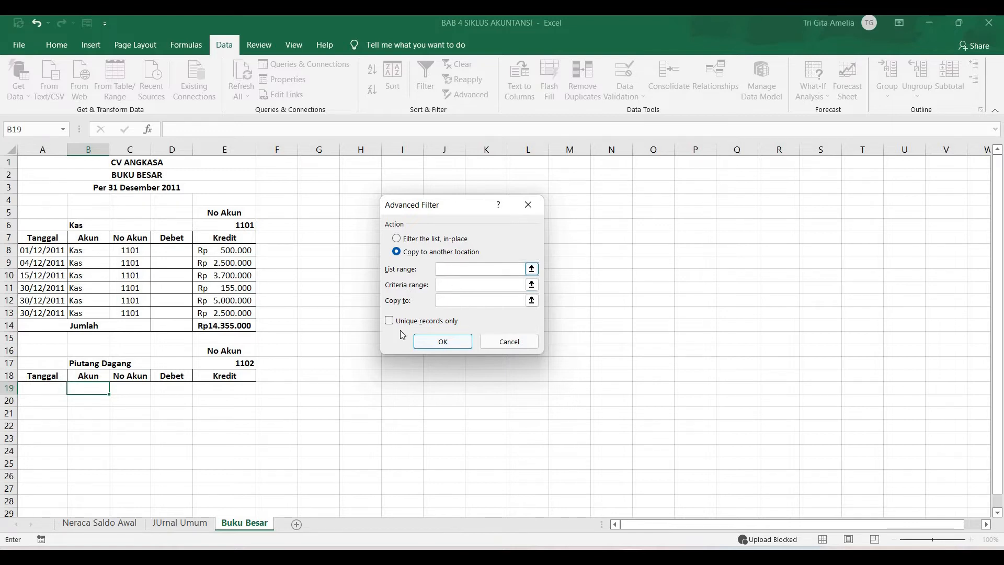
- Run the filter with list range A6:E27 on JUrnal Umum, criteria E16:E17 and copy-to range A18:E18 on Buku Besar
left_click(179, 523)
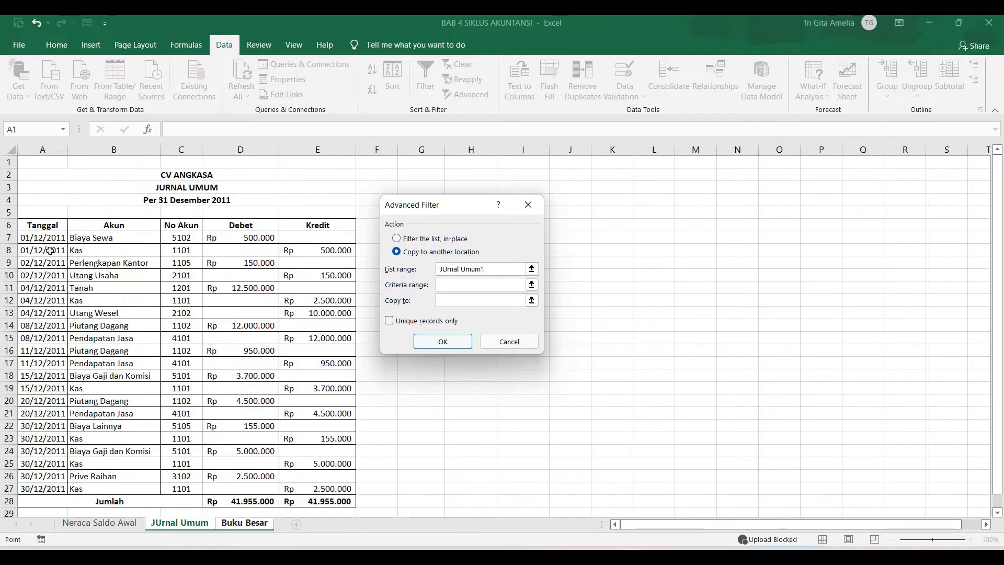
left_click_drag(81, 226, 312, 489)
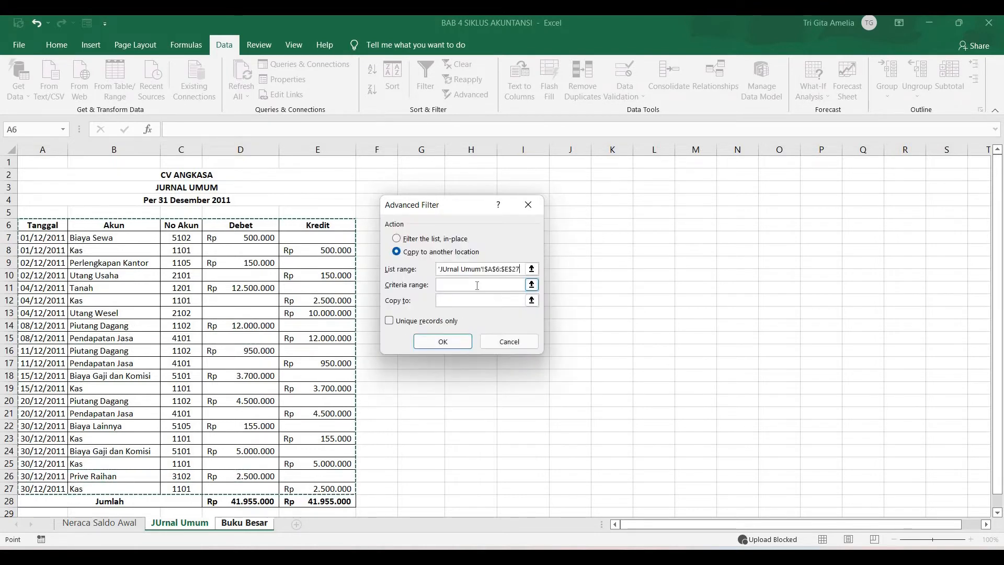
left_click(477, 285)
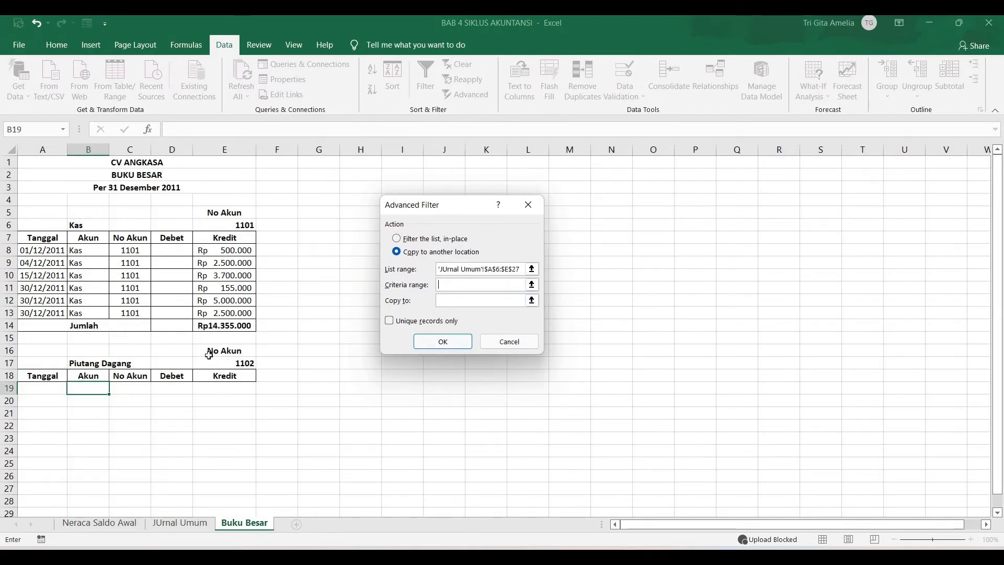
left_click_drag(226, 351, 256, 366)
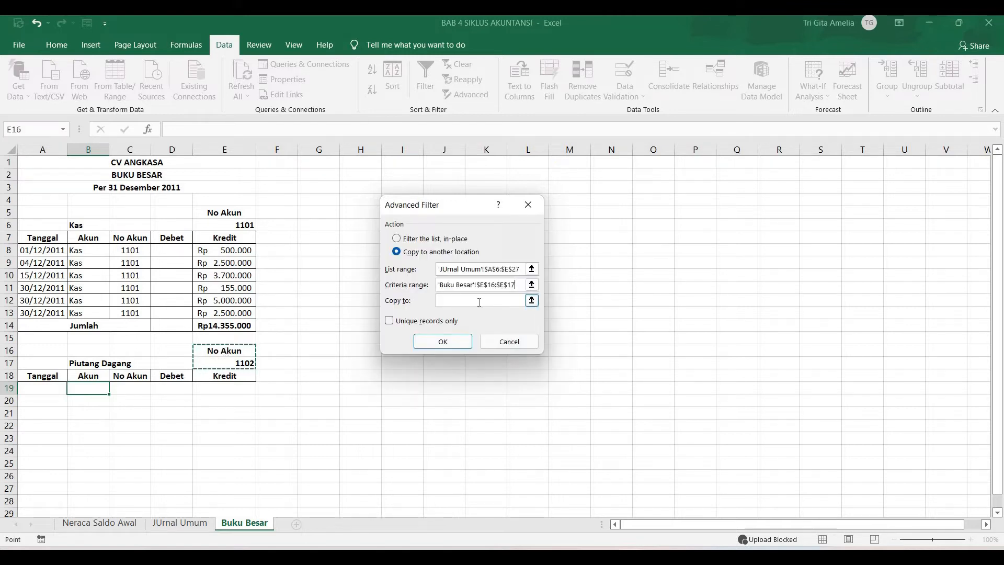
left_click(449, 301)
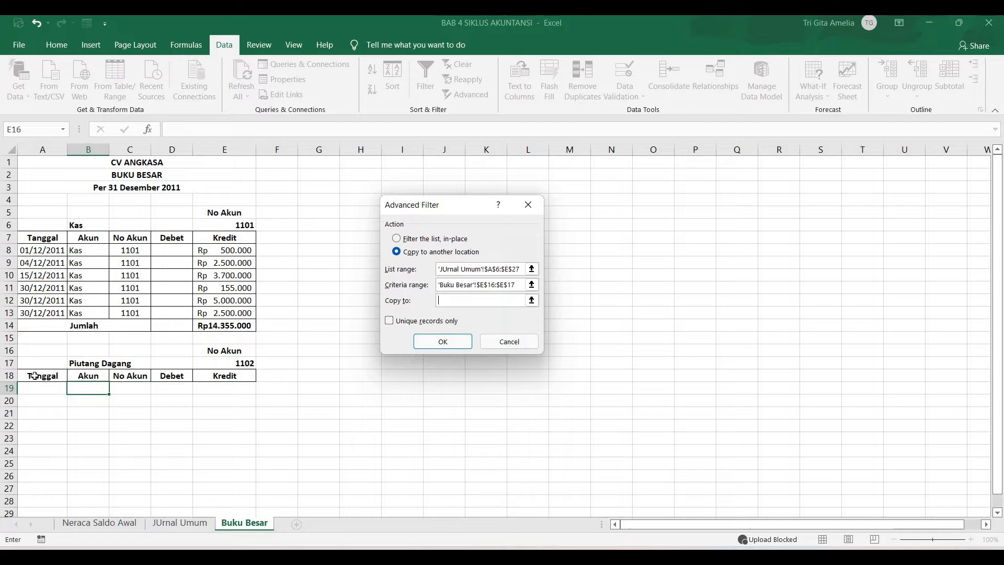
left_click_drag(34, 376, 254, 379)
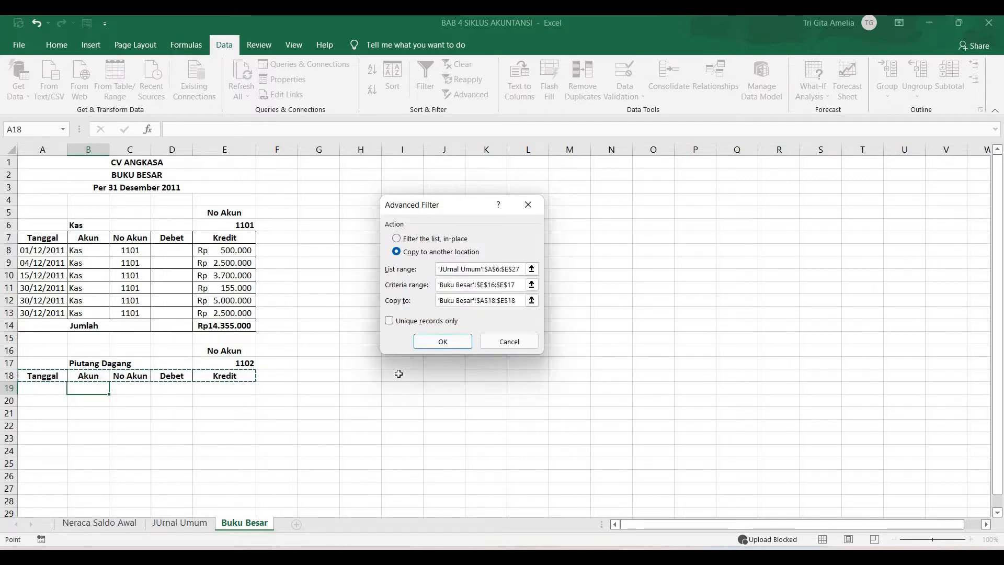
left_click(463, 343)
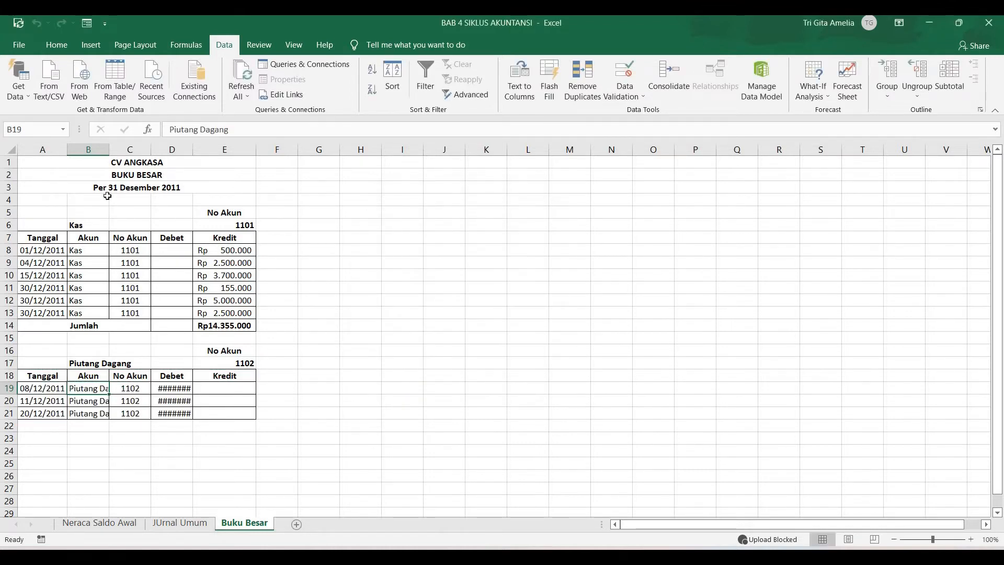
- Autofit the Akun and Debet columns, B and D, on Buku Besar to their contents
double_click(109, 149)
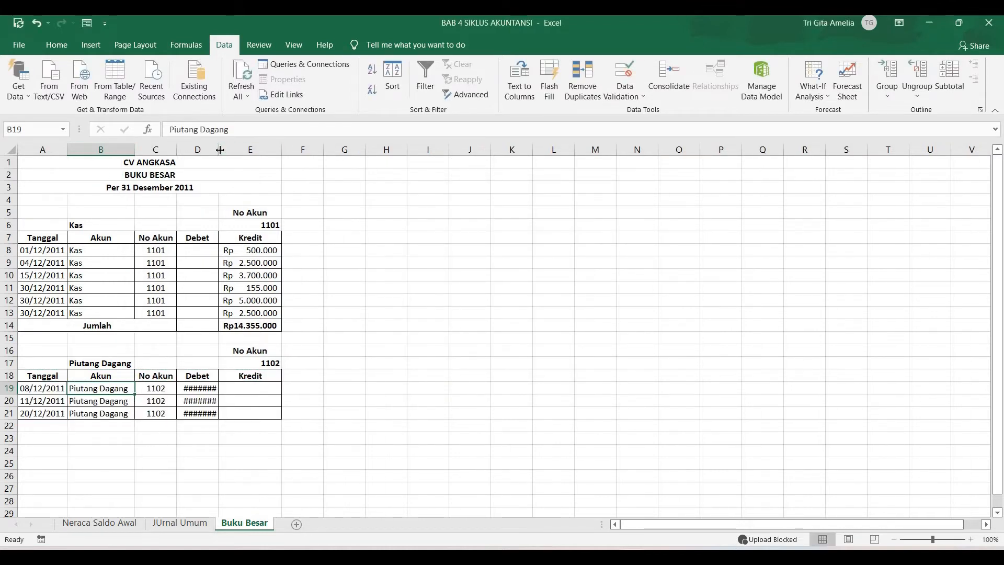
double_click(220, 150)
left_click(394, 453)
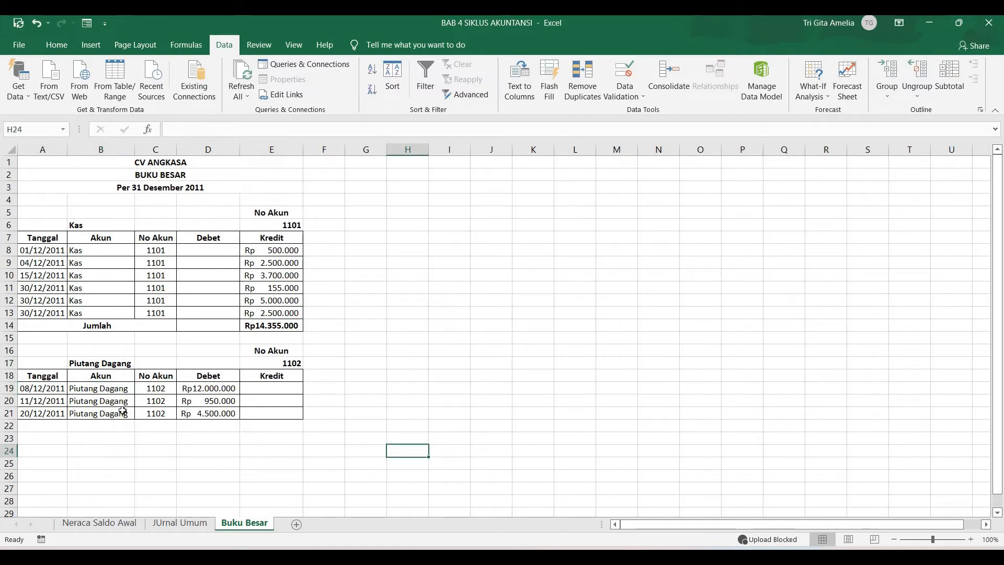
- Compare the extracted Piutang Dagang rows on Buku Besar with the journal entries on JUrnal Umum
left_click_drag(125, 388, 210, 424)
left_click(76, 487)
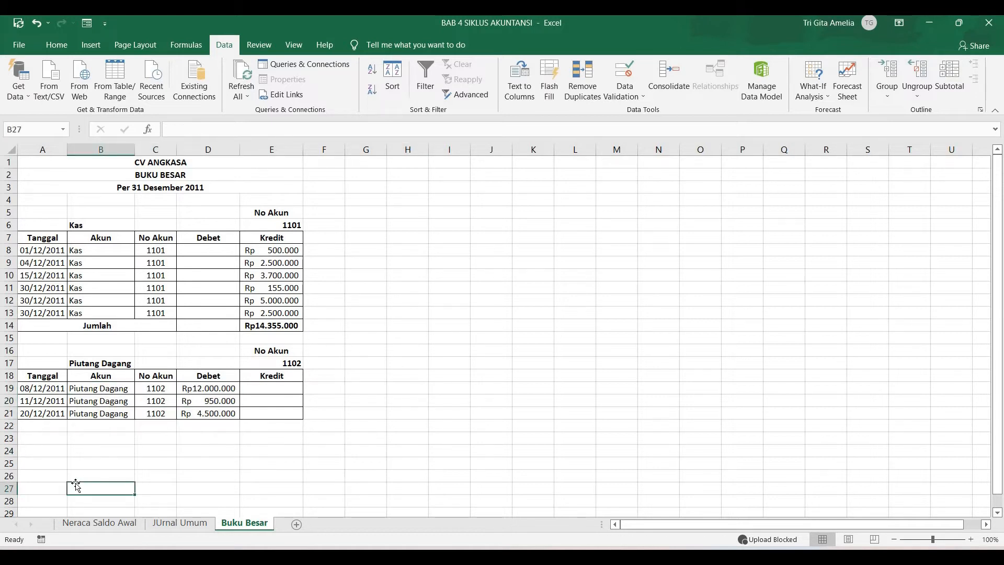
left_click(185, 523)
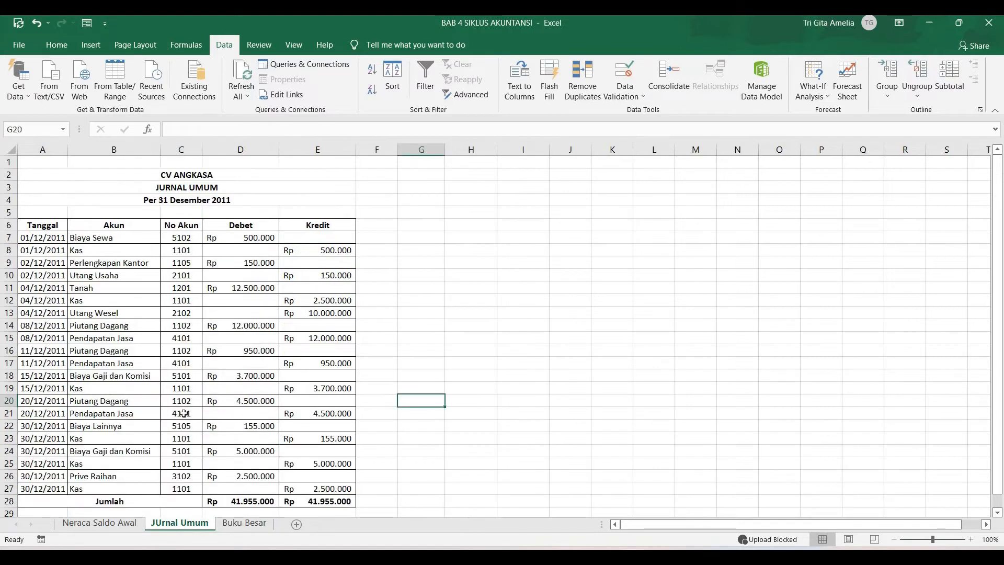
left_click_drag(59, 227, 340, 501)
left_click(478, 416)
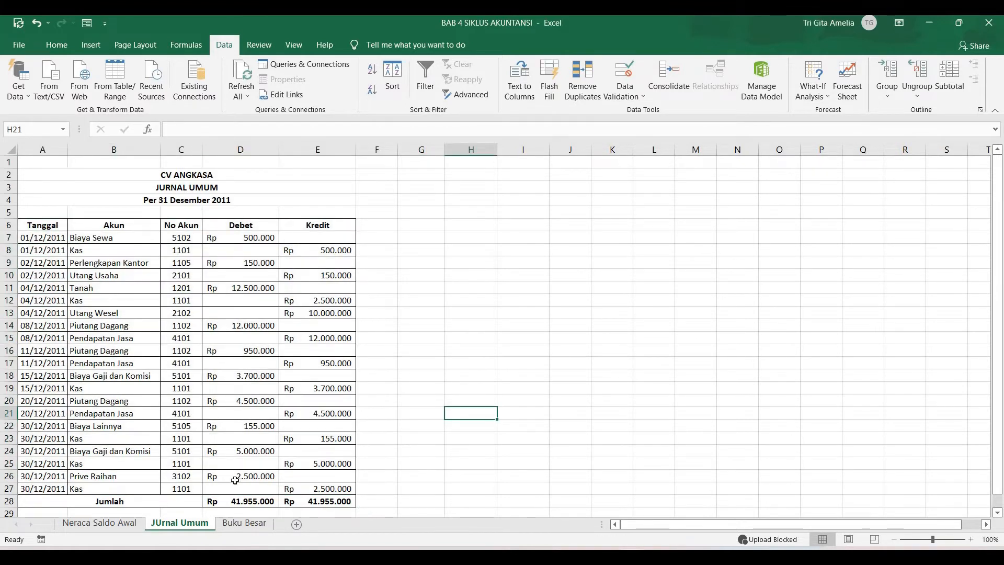
left_click(240, 523)
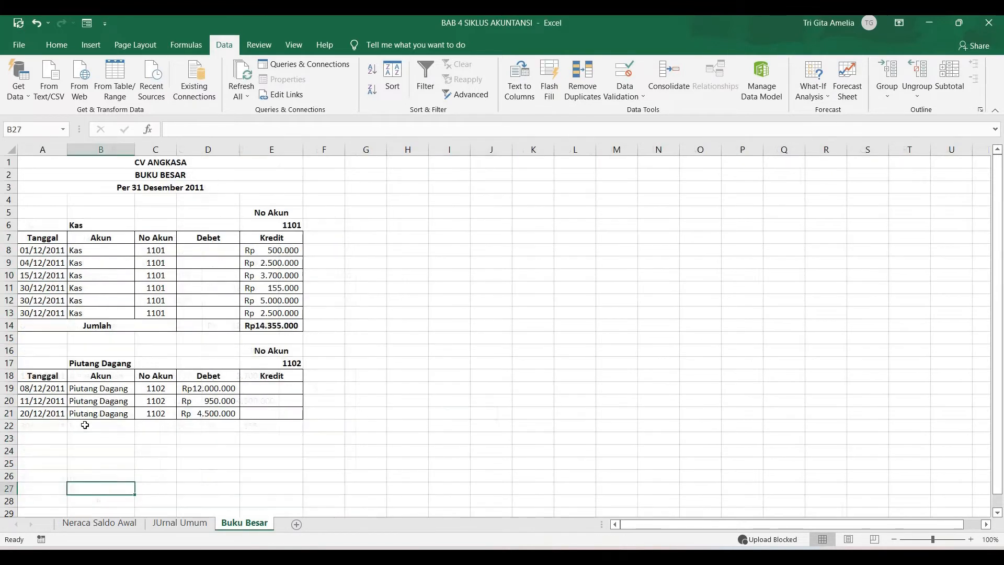
left_click(37, 388)
left_click(38, 402)
left_click(57, 416)
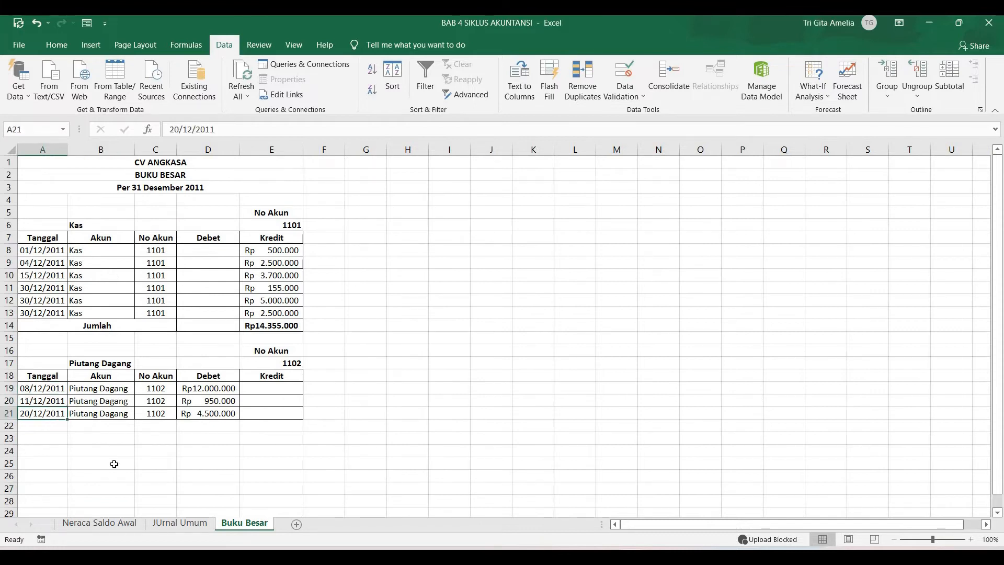
left_click(125, 461)
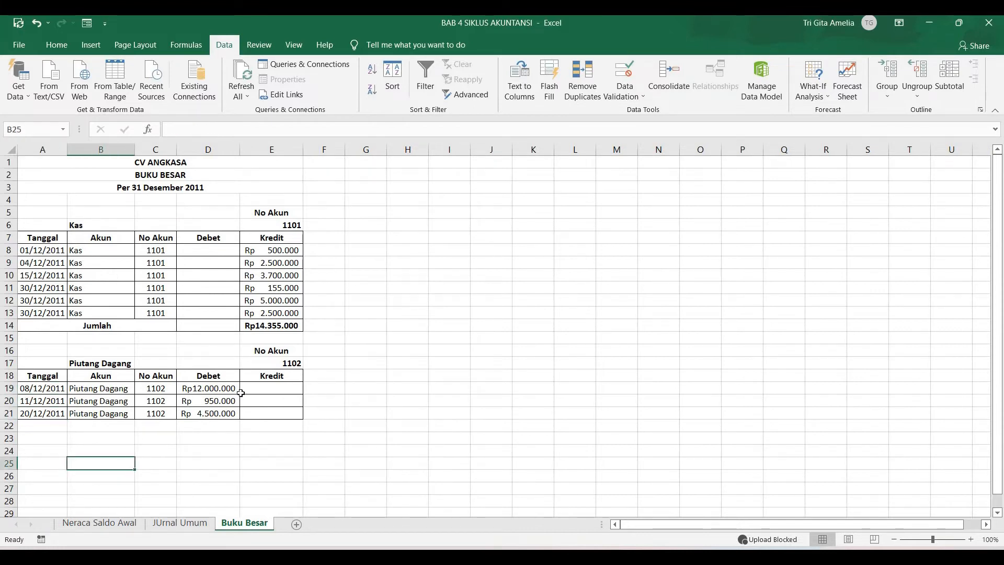
- Copy the Kas table's Jumlah row A14:E14 to A22, directly below the Piutang Dagang rows
left_click(90, 330)
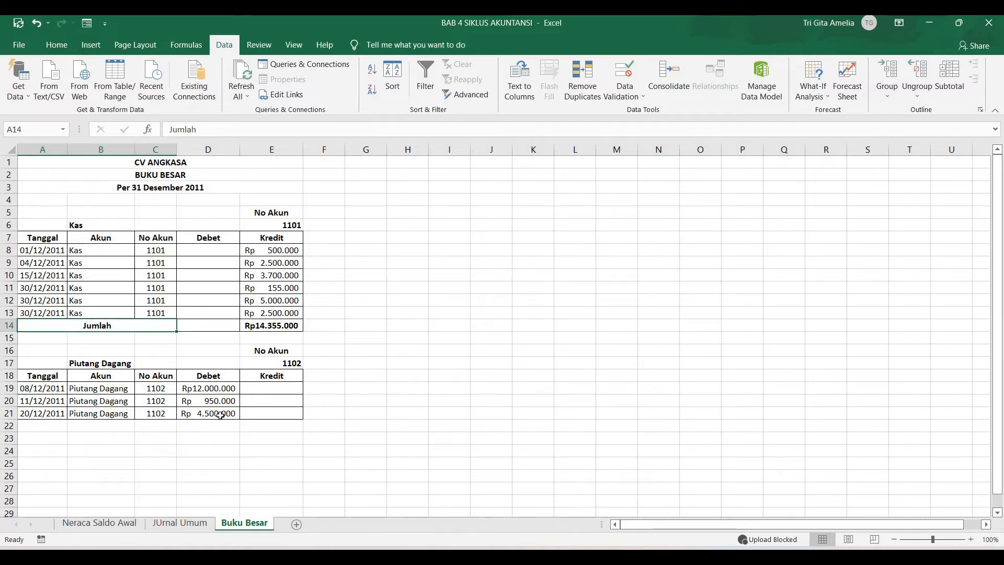
left_click_drag(229, 324, 272, 325)
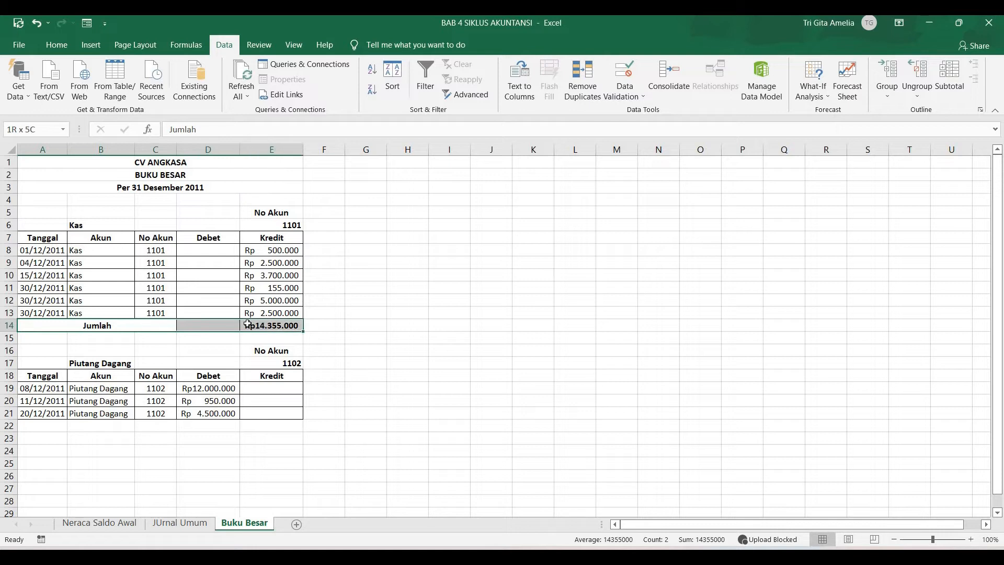
key("ctrl+c")
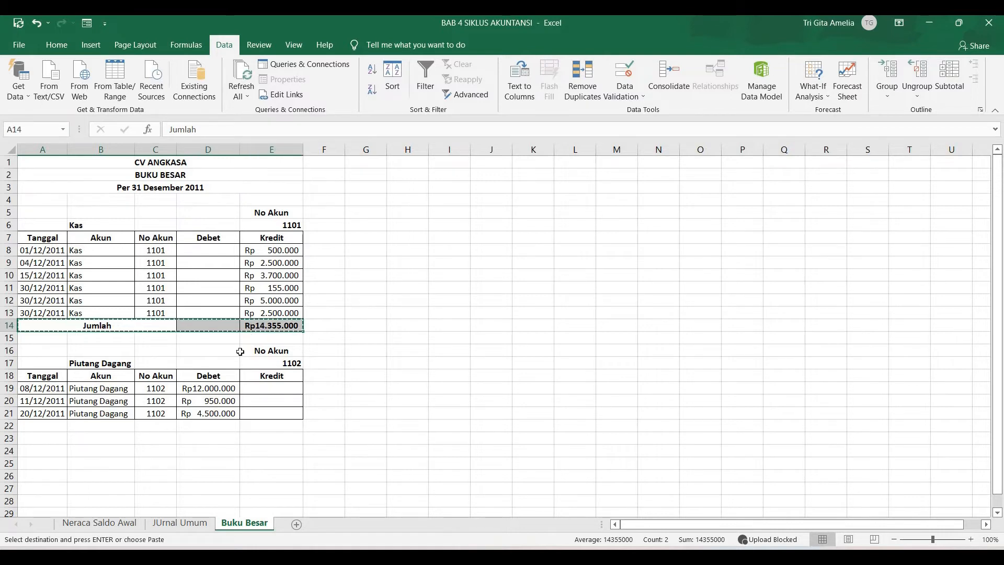
left_click(43, 425)
key("ctrl+v")
left_click(167, 462)
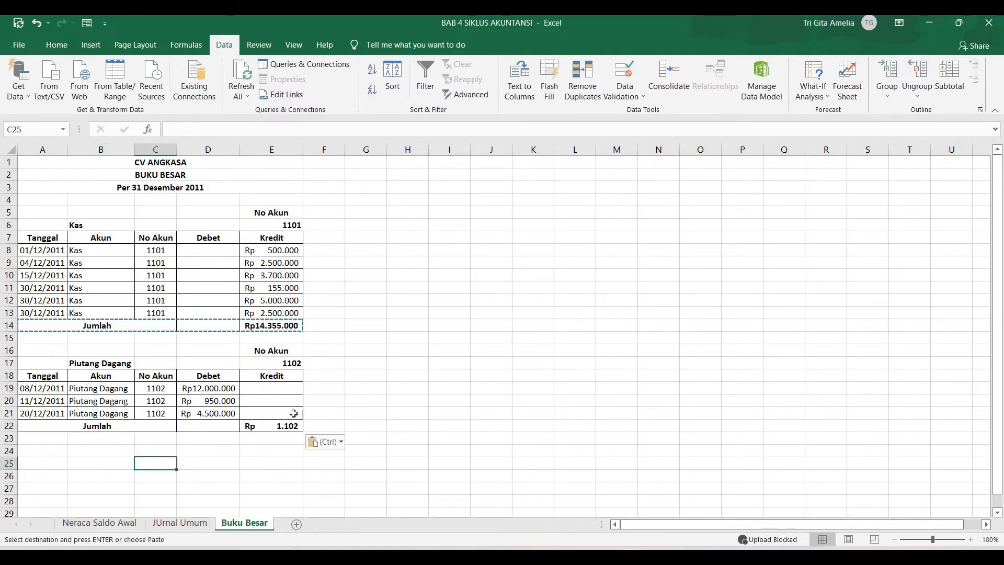
- In the Piutang Dagang Jumlah row, clear the Kredit total in E22 and total D19:D21 with SUM in D22
left_click(286, 425)
key("Delete")
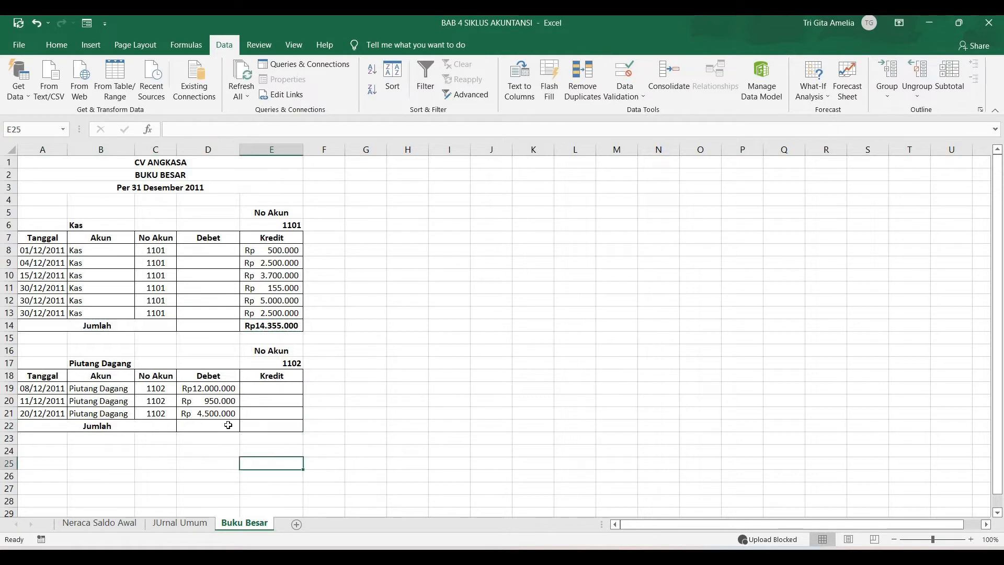
left_click(228, 425)
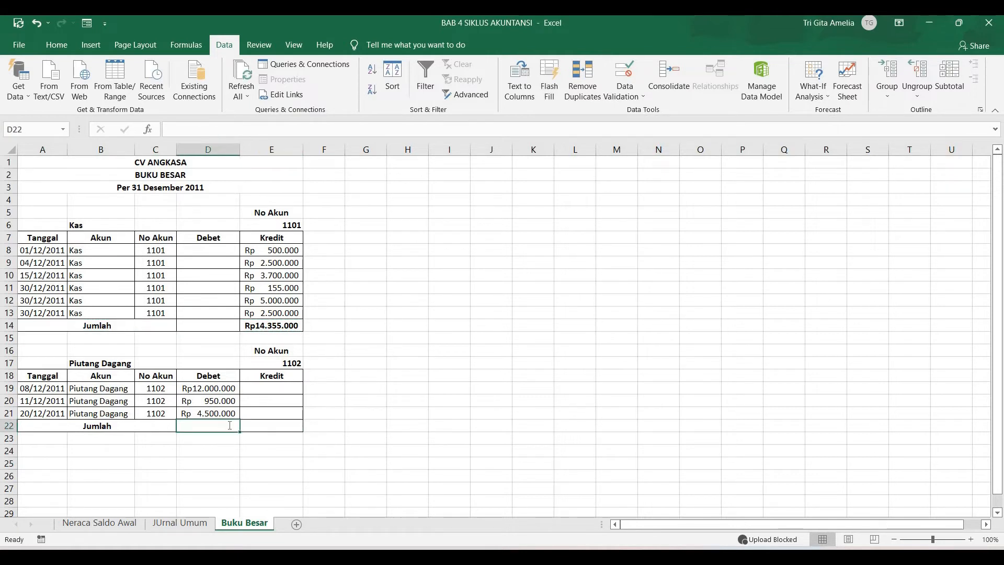
type("=sum(")
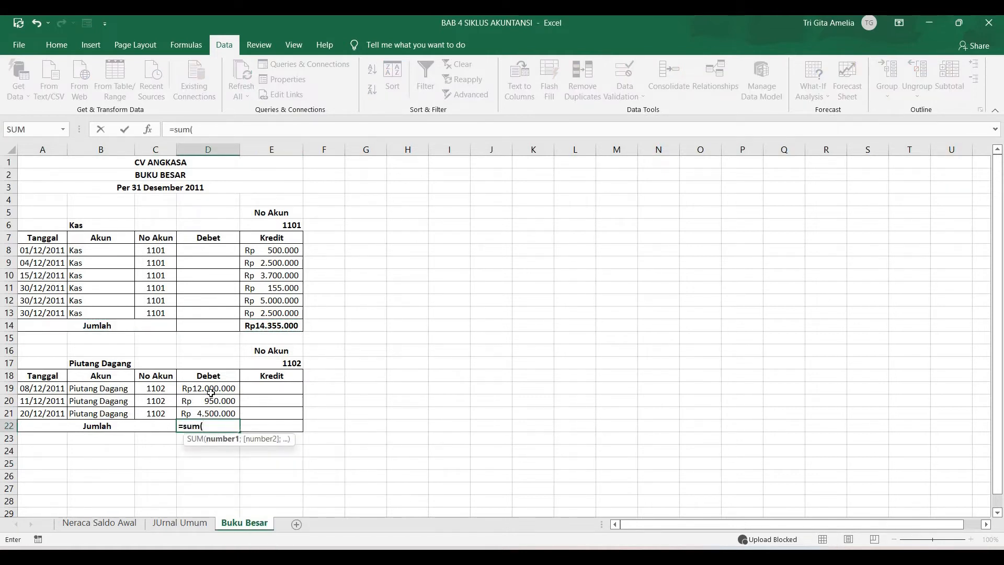
left_click_drag(212, 393, 220, 413)
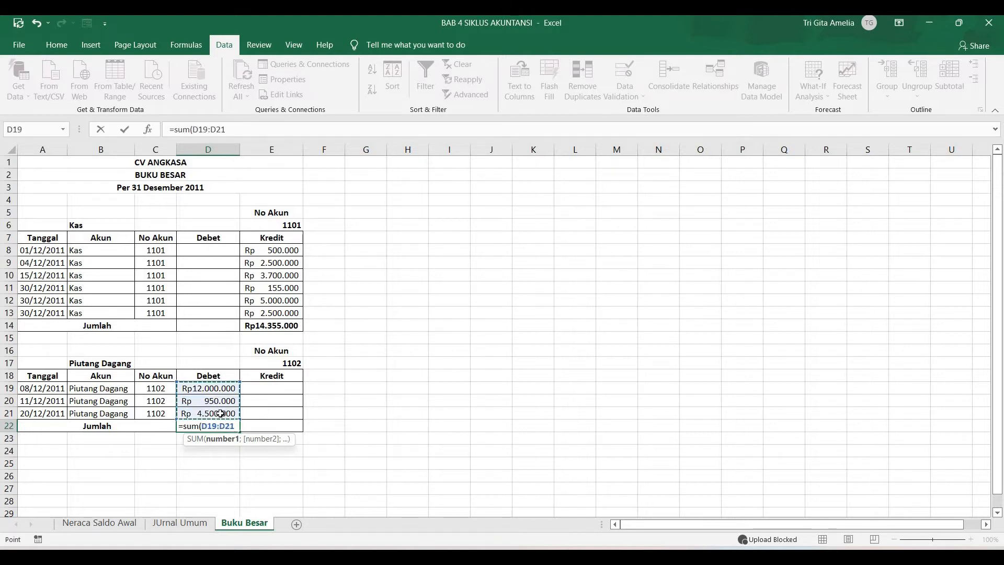
key("Return")
left_click(289, 474)
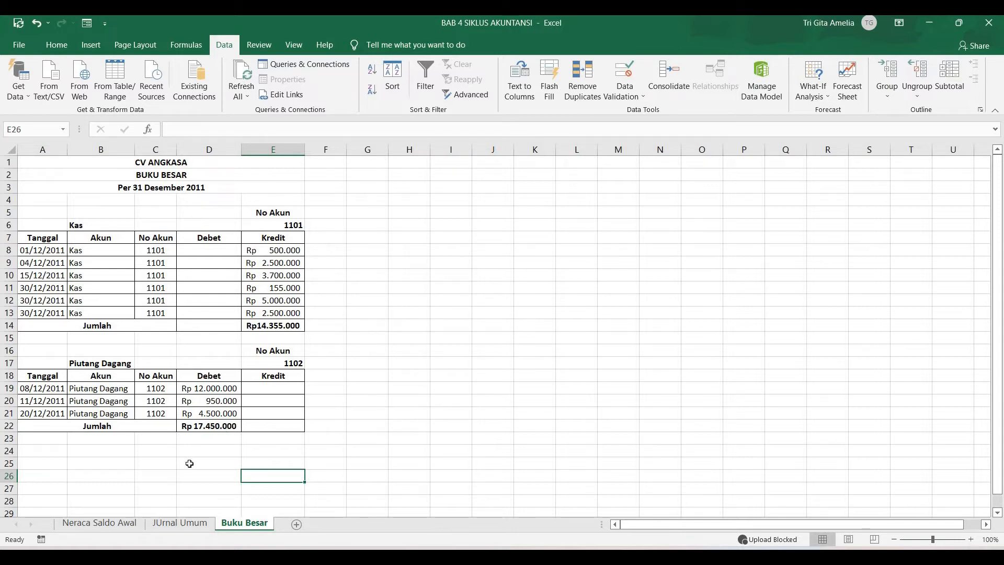
- Check the account after Piutang Dagang on Neraca Saldo Awal and look for its entries in the Akun column of JUrnal Umum
left_click(123, 524)
left_click(124, 362)
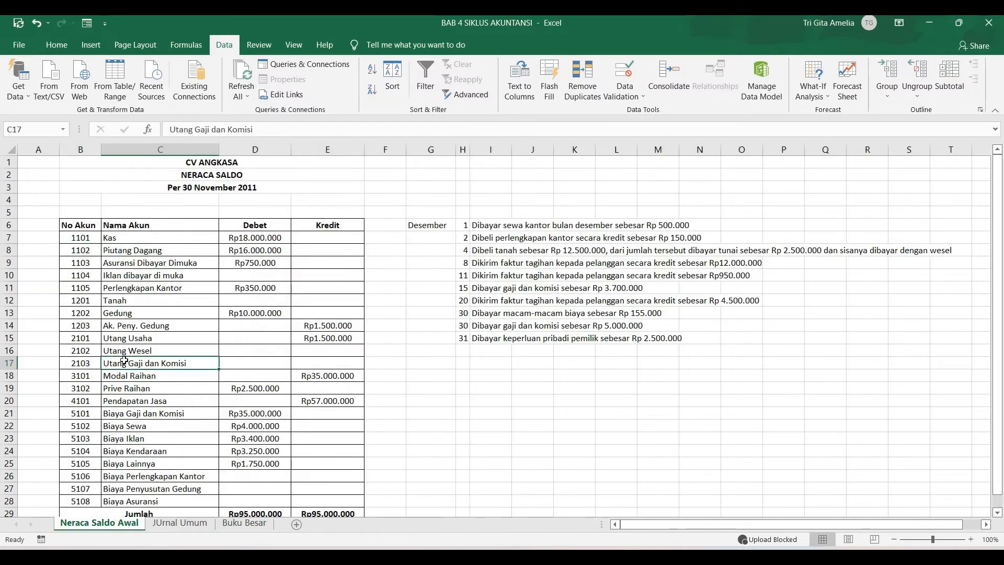
left_click(143, 262)
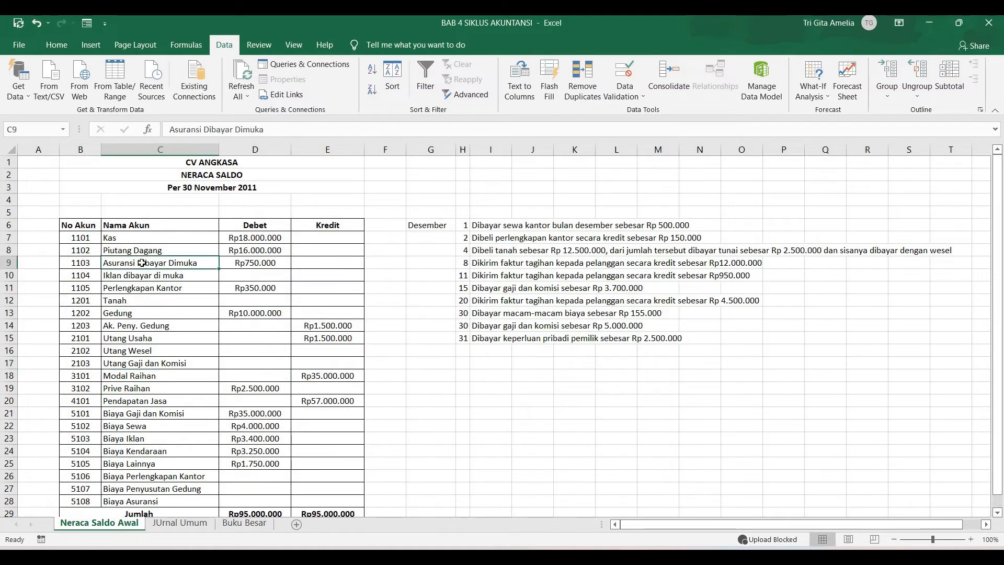
left_click(179, 523)
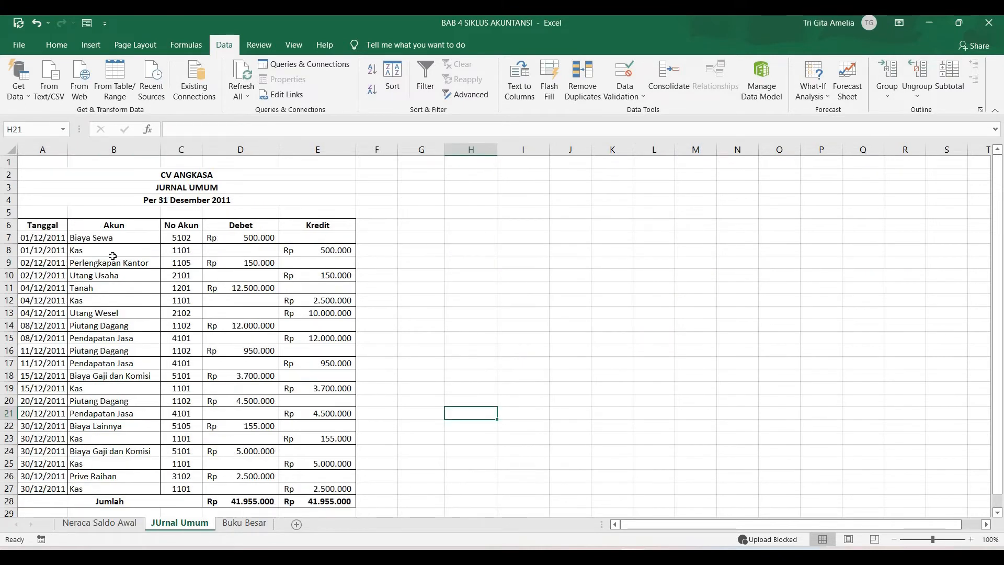
mouse_move(42, 227)
left_mouse_down()
mouse_move(331, 383)
mouse_move(338, 488)
left_mouse_up()
left_click(128, 442)
left_click_drag(127, 243, 113, 489)
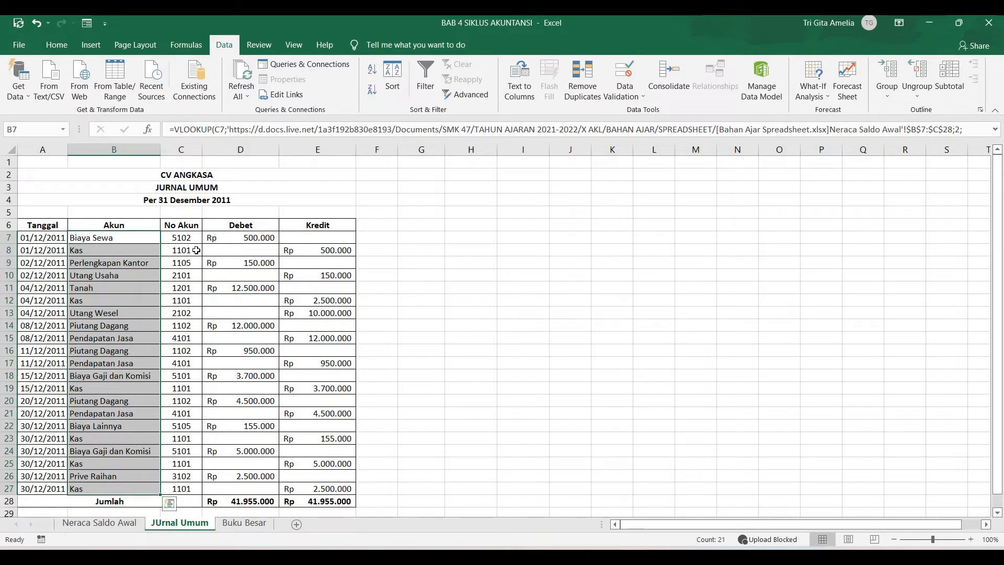
left_click(196, 200)
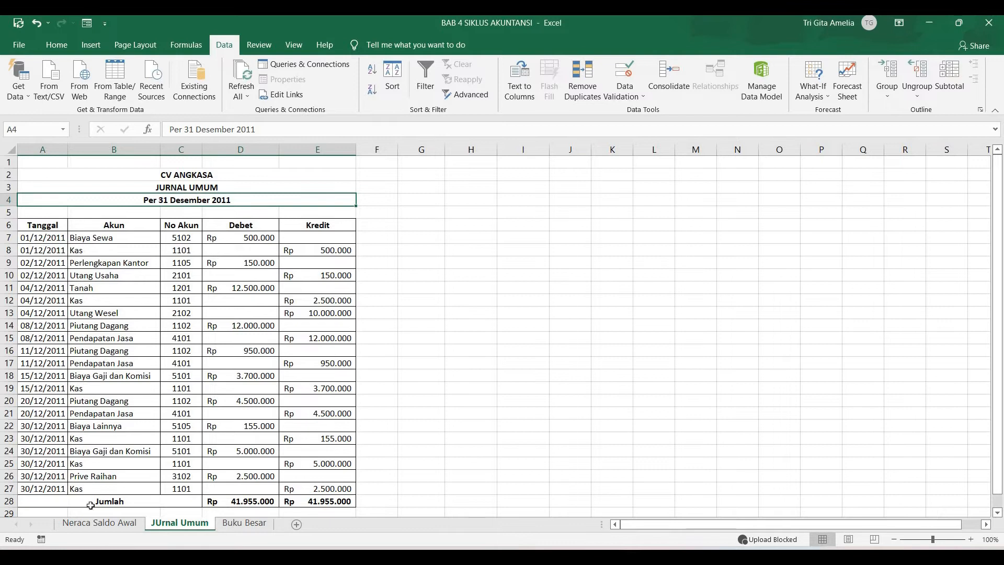
left_click(115, 524)
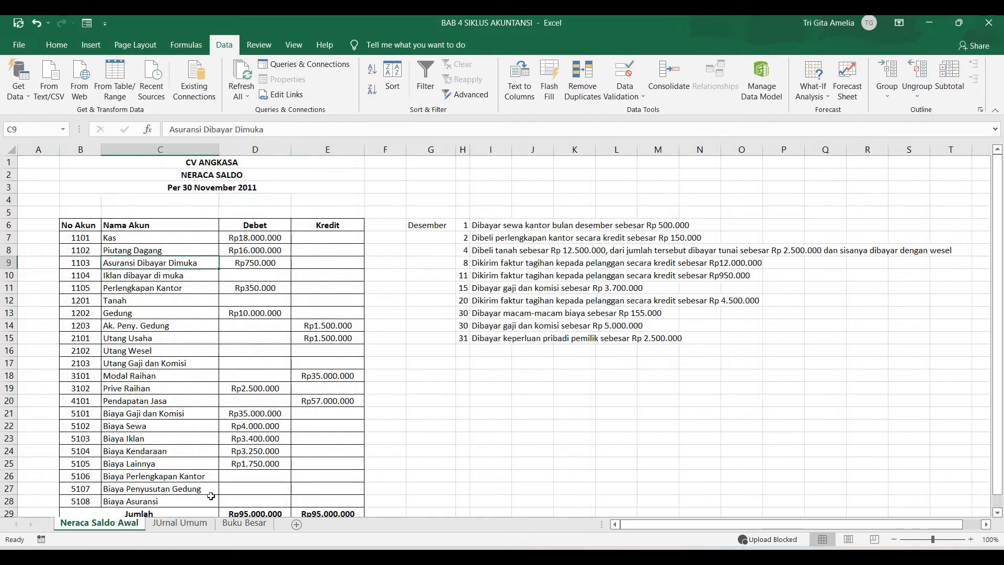
left_click(179, 523)
left_click_drag(120, 493, 120, 262)
left_click(244, 523)
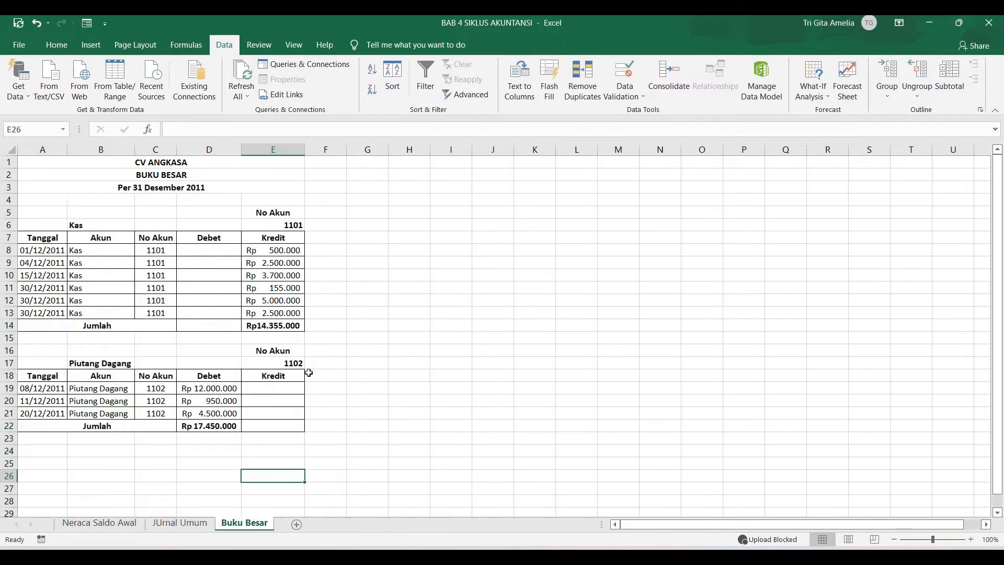
left_click(325, 424)
left_click(57, 452)
mouse_move(87, 452)
left_mouse_down()
mouse_move(265, 457)
mouse_move(265, 466)
left_mouse_up()
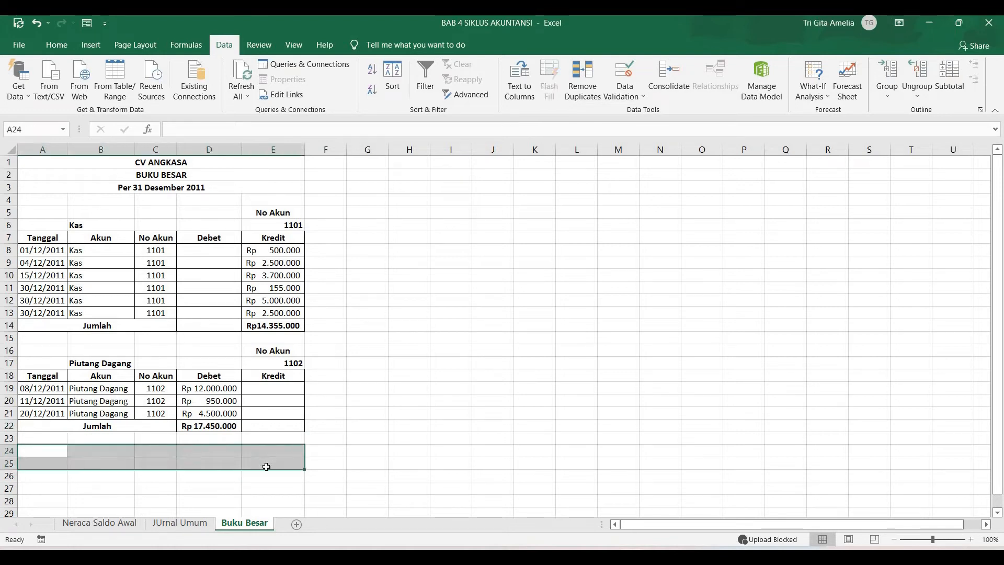
left_click(266, 467)
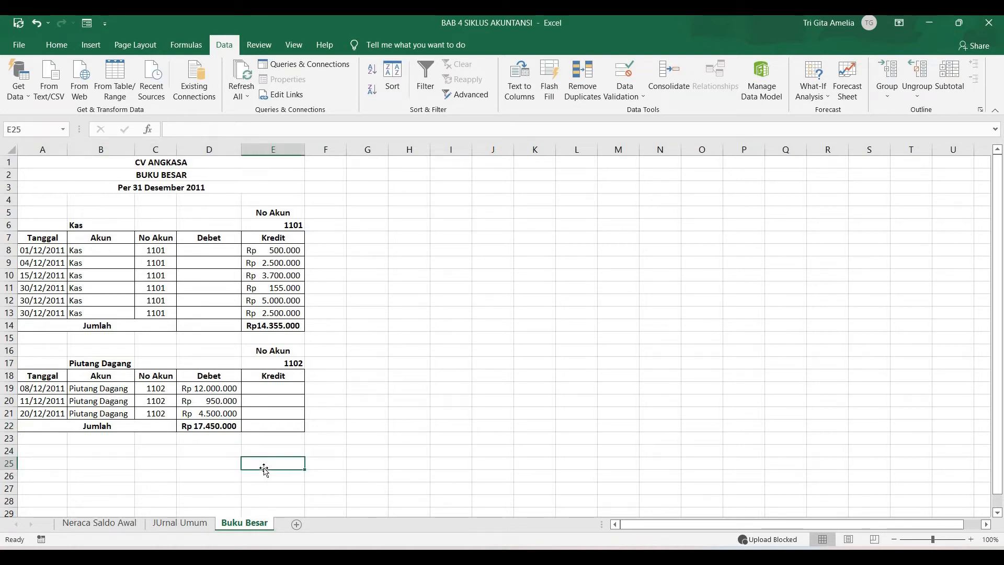
left_click(233, 474)
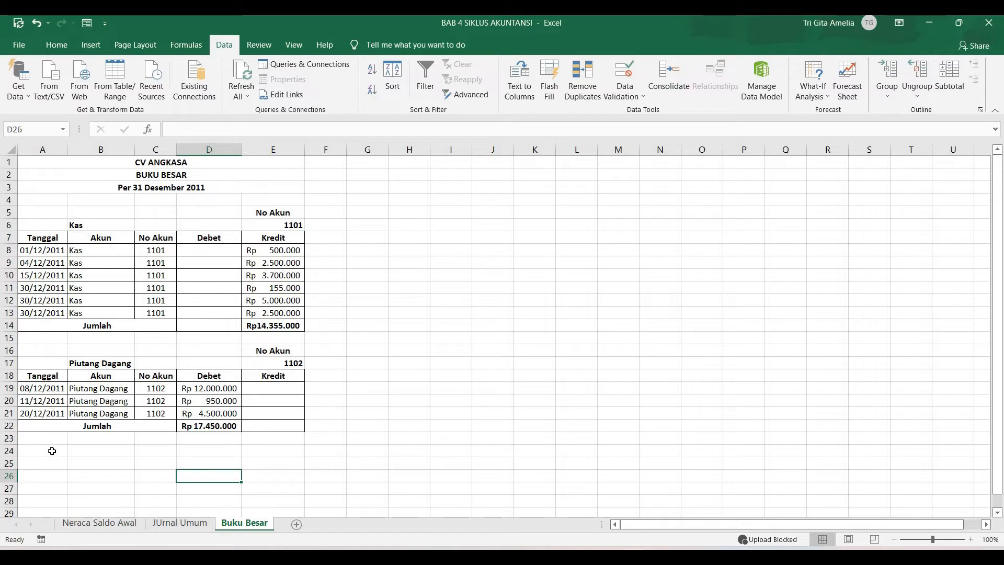
left_click(52, 451)
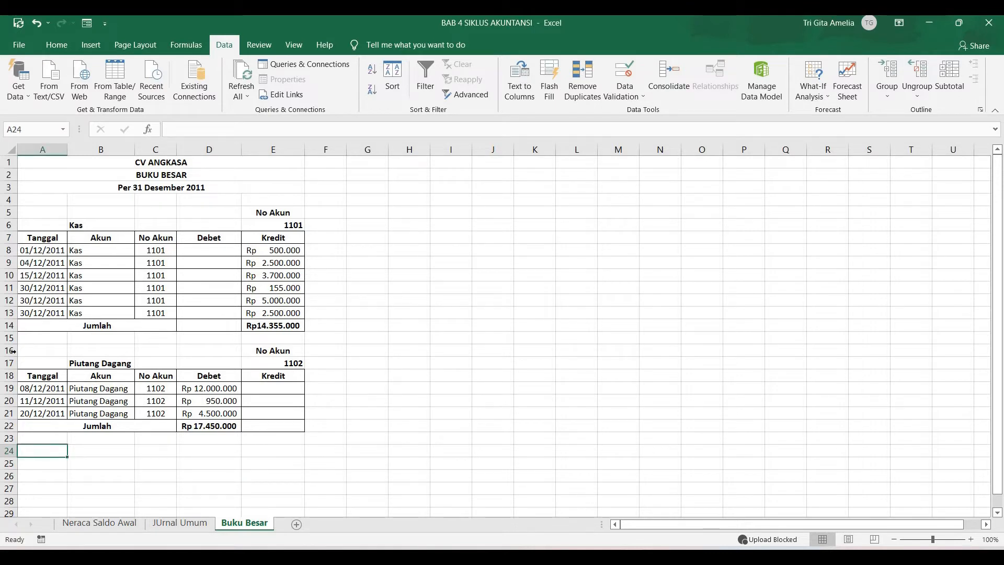
- Copy the Piutang Dagang heading rows 16 to 18 on Buku Besar to A24, below the Jumlah row
left_click_drag(10, 350, 9, 373)
key("ctrl+c")
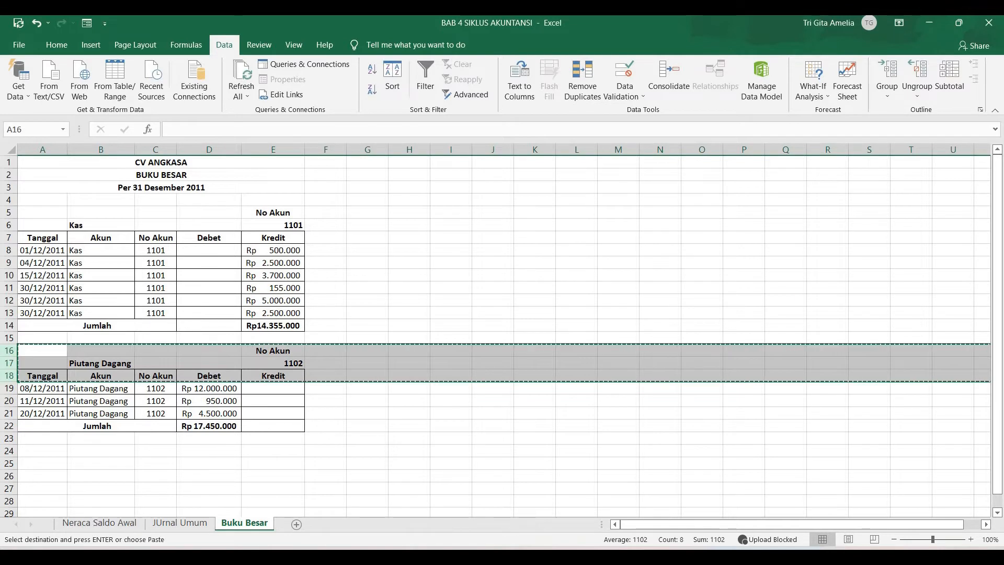
left_click(49, 453)
key("ctrl+v")
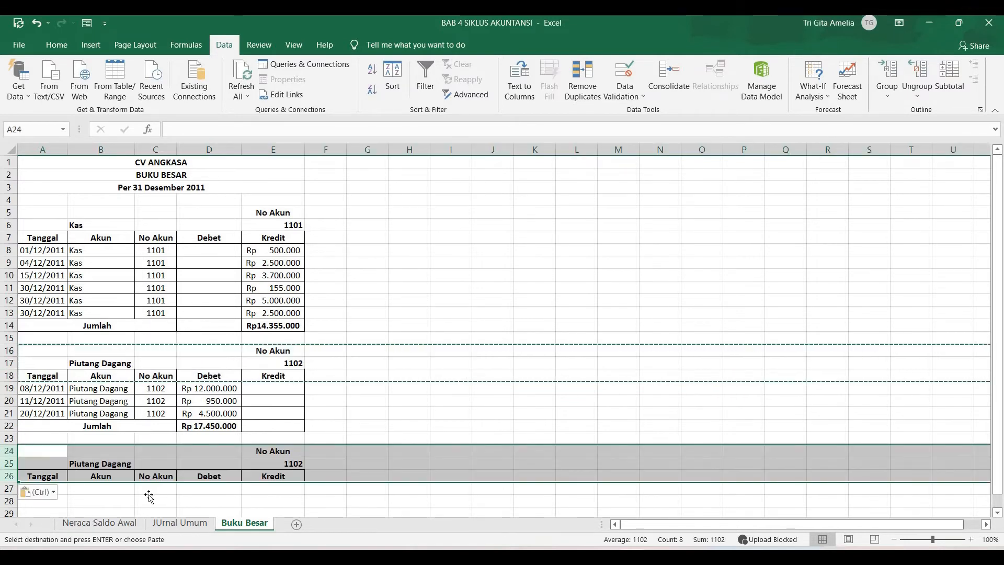
left_click(149, 492)
- Change the copied account number in E25 to 1103 and check the account name formula in B25
scroll(251, 437, "down", 1)
left_click(276, 425)
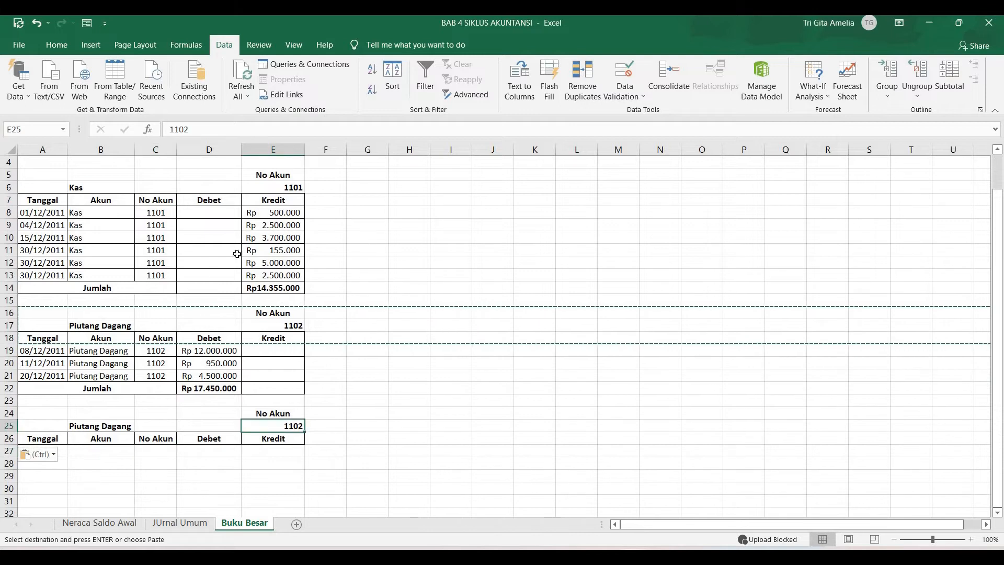
key("F2")
key("BackSpace")
type("3")
key("Return")
left_click(103, 427)
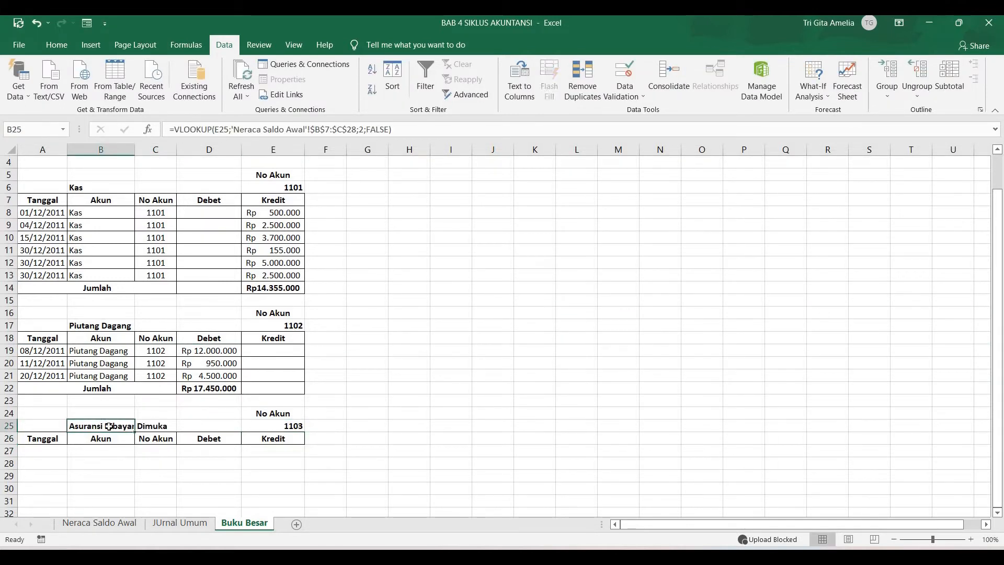
left_click(120, 462)
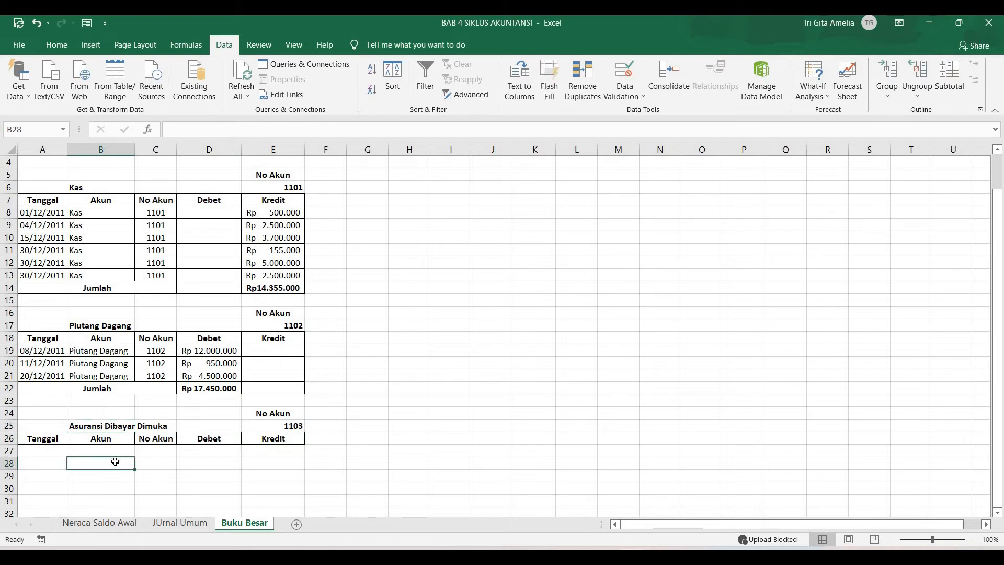
- From B27, open Advanced Filter, choose copying to another location and clear the old copy-to range
left_click(121, 449)
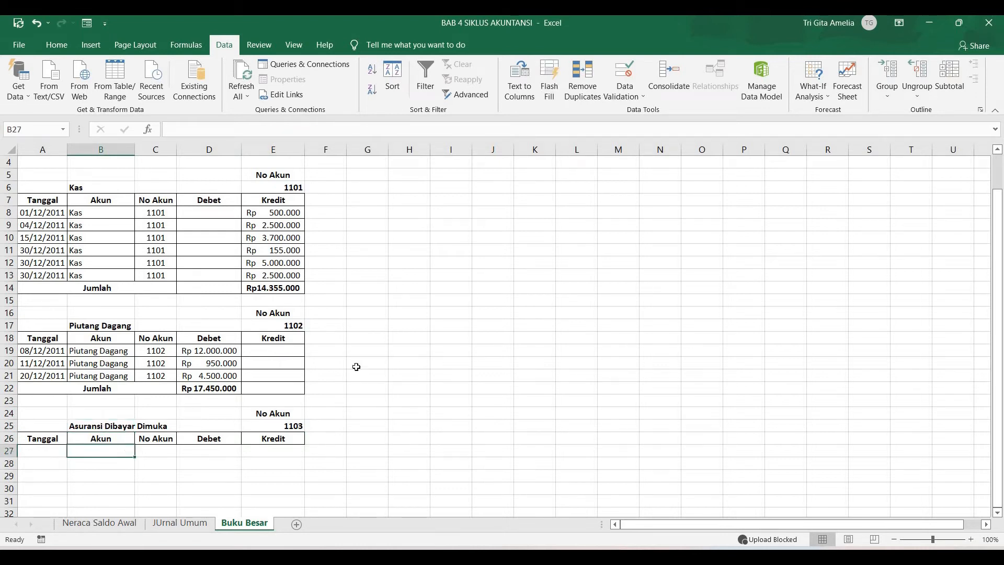
left_click(465, 94)
left_click(463, 341)
left_click(460, 251)
left_click_drag(480, 269, 437, 300)
key("BackSpace")
key("BackSpace")
key("BackSpace")
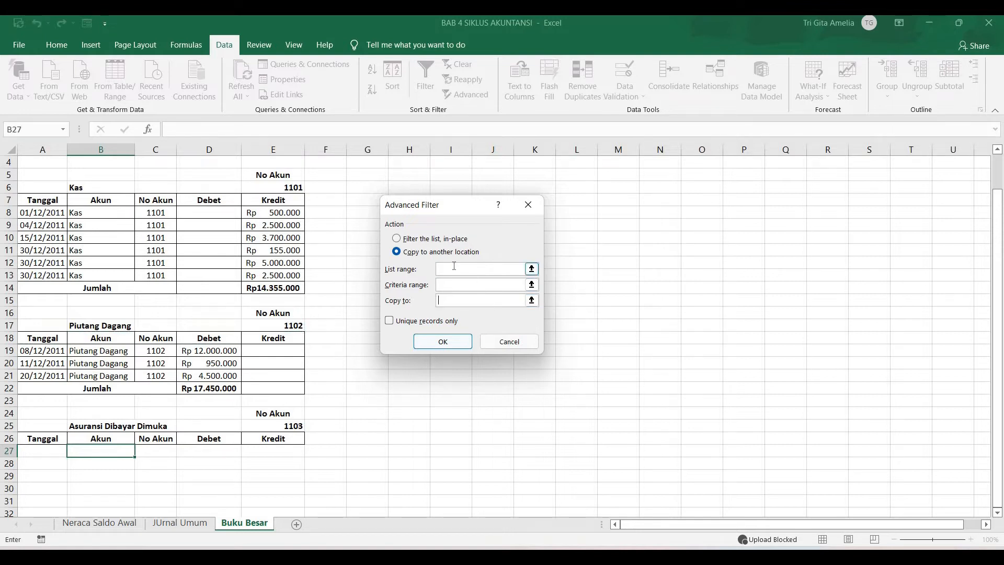
- Run the filter with list range A6:E27 on JUrnal Umum, criteria E24:E25 and copy-to range A26:E26 on Buku Besar
left_click(177, 523)
left_click_drag(53, 225, 352, 489)
left_click(466, 284)
key("ctrl+Page_Down")
left_click_drag(264, 414, 265, 426)
left_click(447, 300)
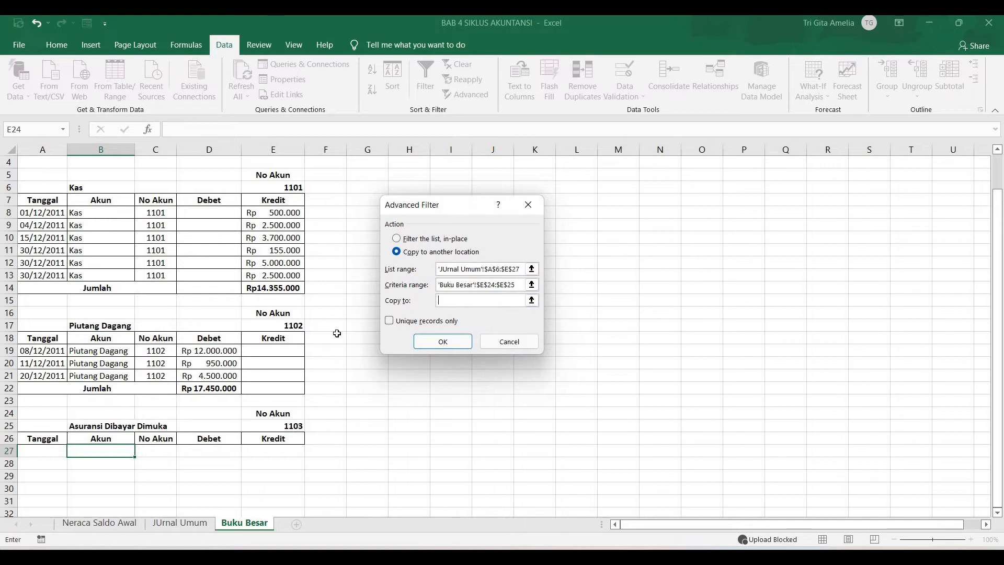
left_click_drag(48, 439, 304, 440)
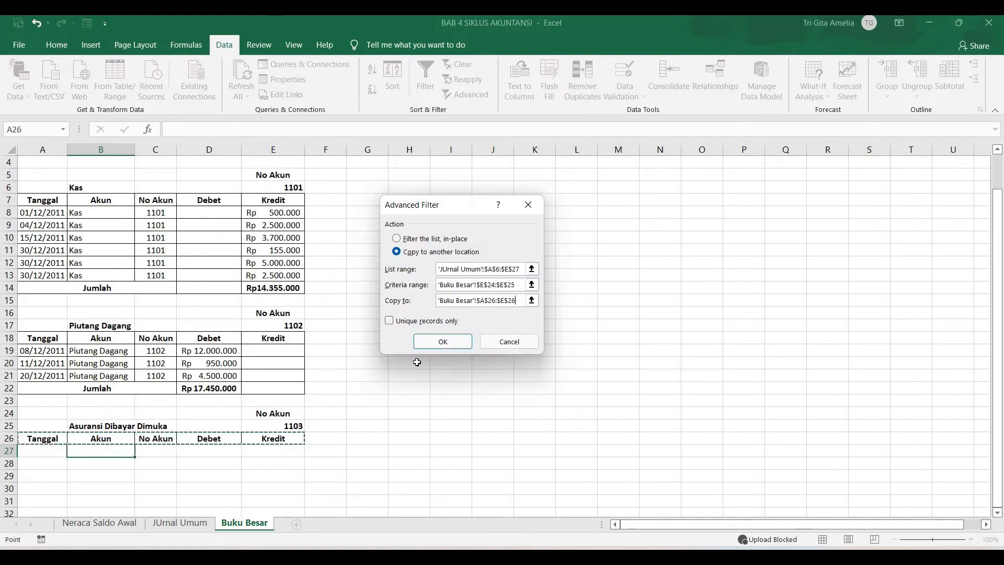
left_click(443, 342)
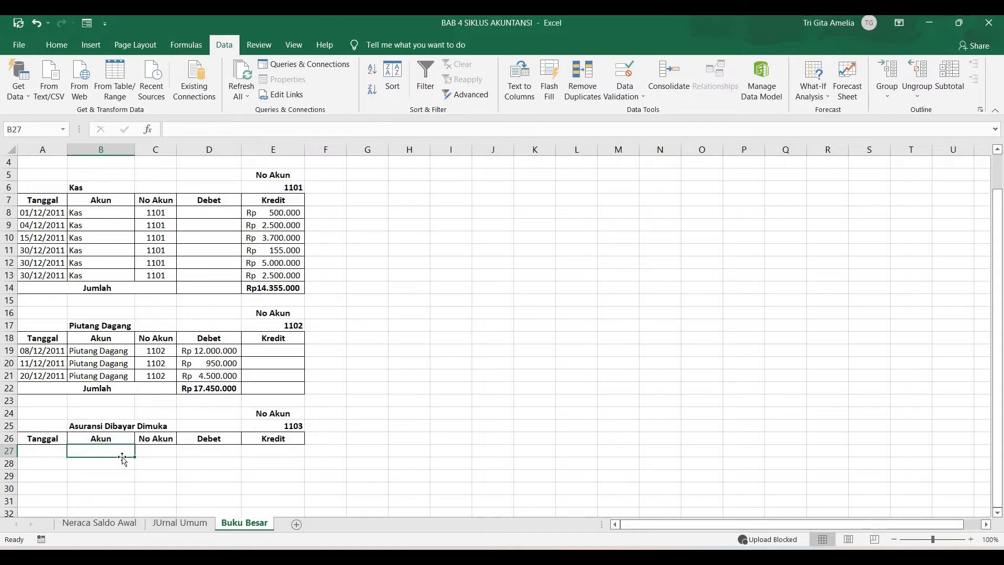
- Look through the Akun column B7:B27 on JUrnal Umum for Asuransi Dibayar Dimuka entries and return to Buku Besar
left_click(161, 528)
left_click(133, 249)
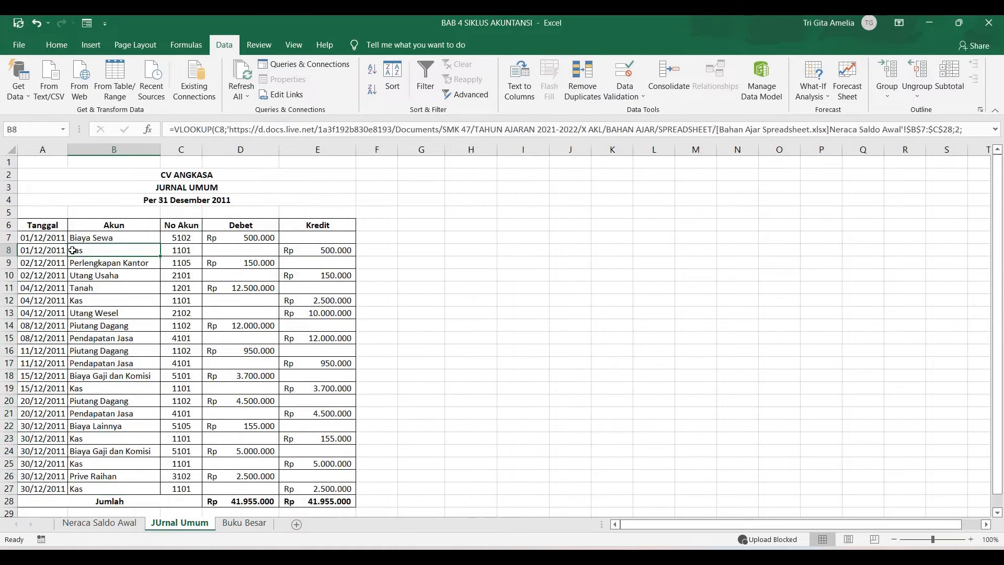
left_click_drag(111, 238, 111, 490)
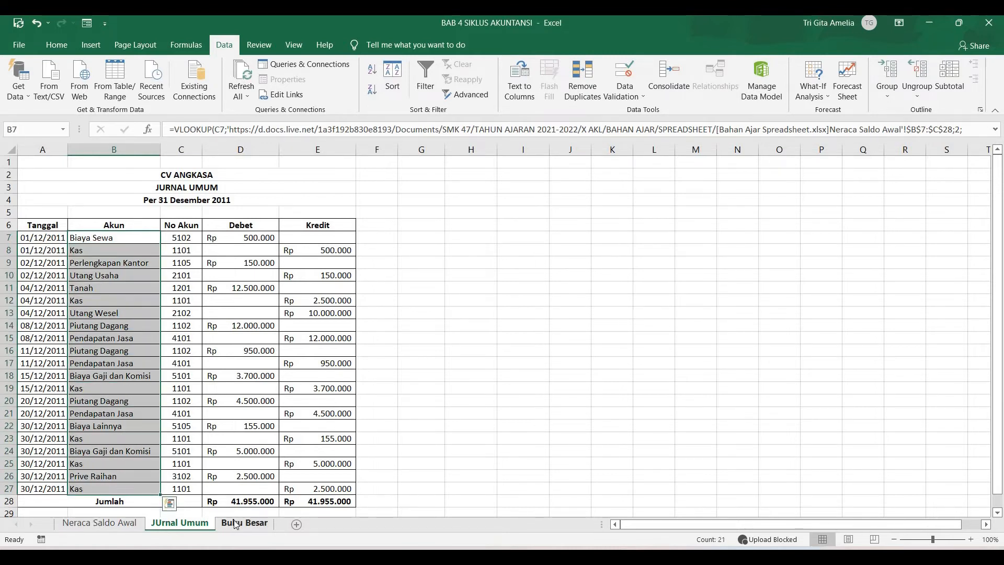
key("ctrl+Page_Down")
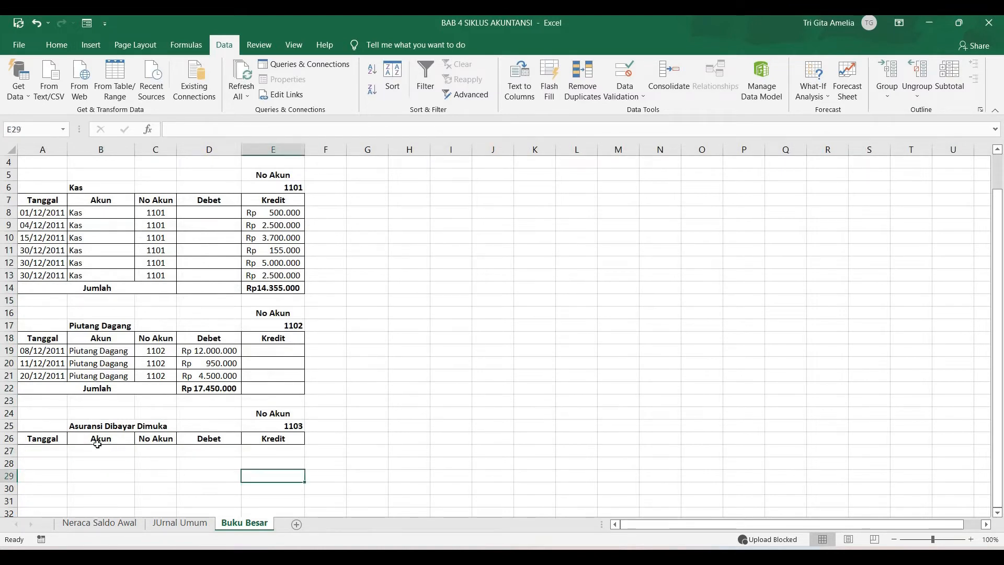
left_click(203, 476)
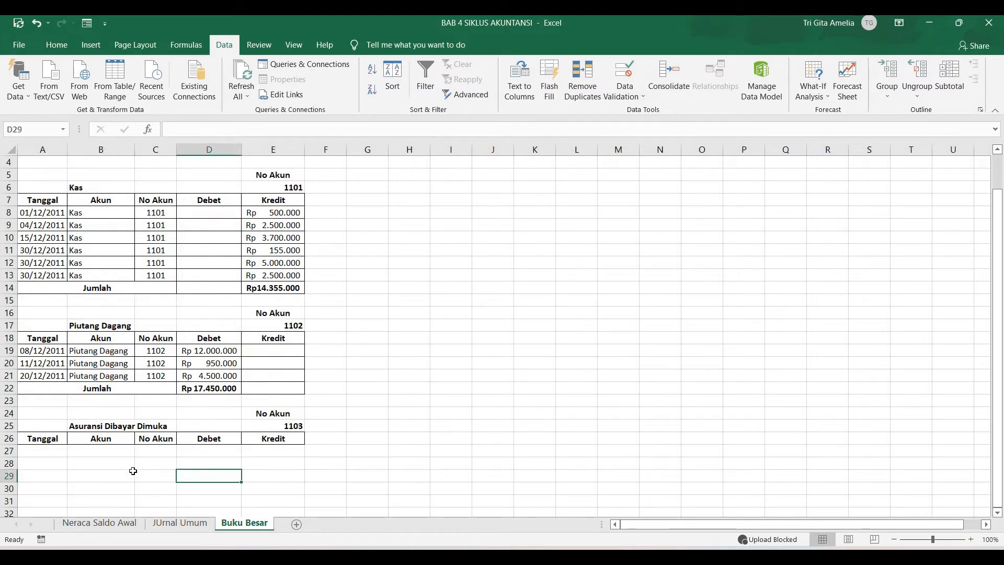
- Copy the merged Jumlah label from A22 to A27, directly below the Asuransi Dibayar Dimuka header row
left_click(100, 390)
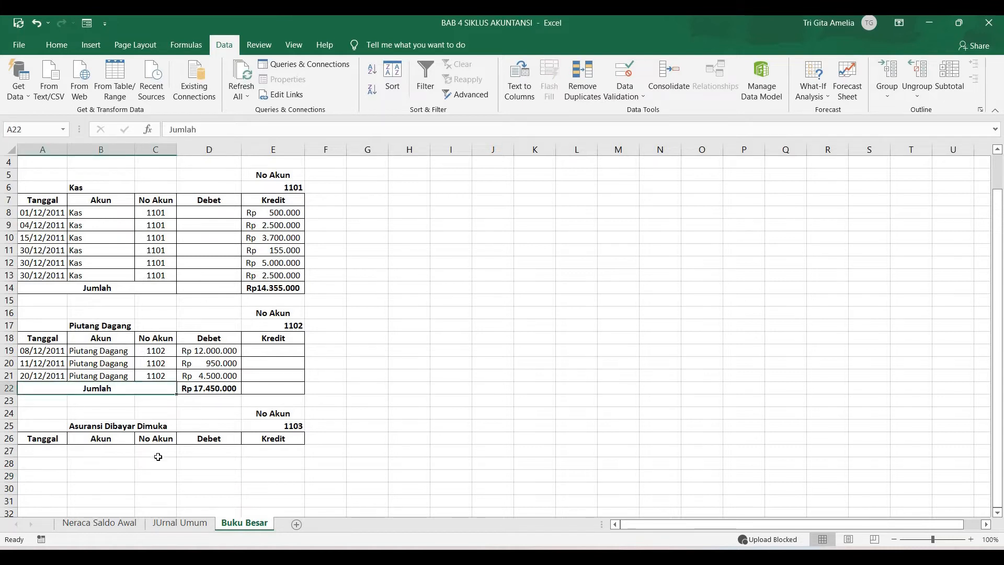
key("ctrl+c")
left_click(63, 451)
key("ctrl+v")
left_click(130, 478)
left_click(149, 464)
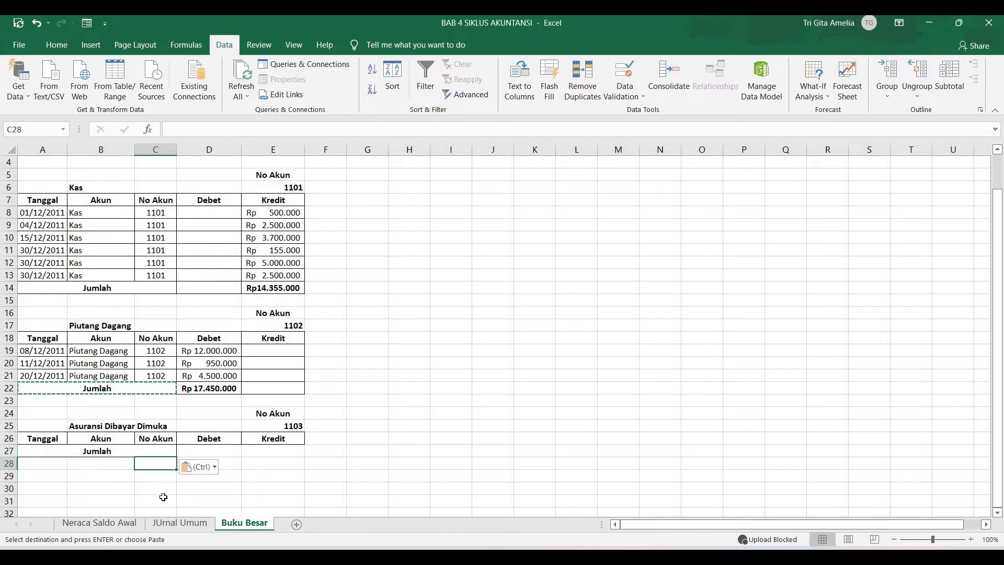
key("Escape")
left_click(158, 488)
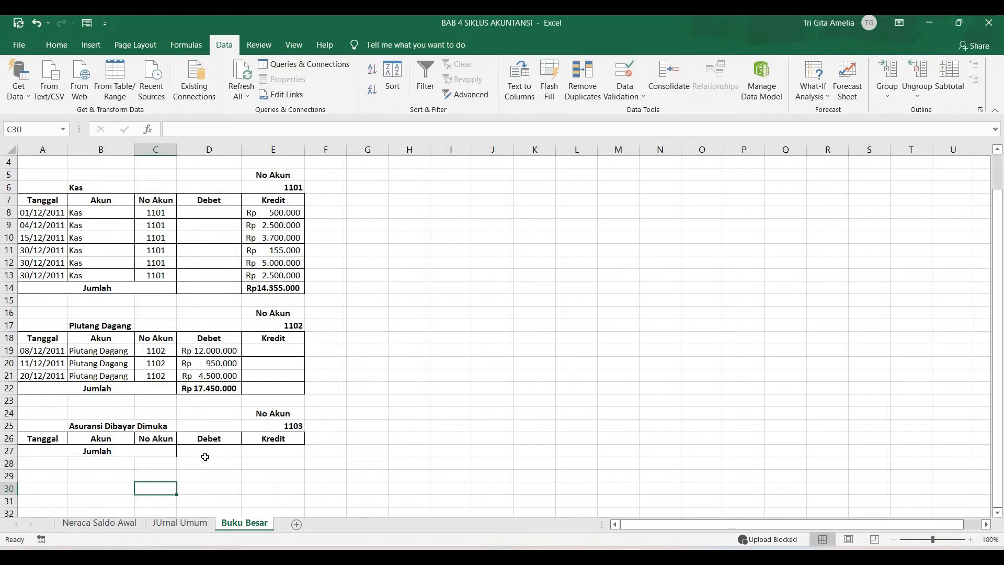
- Enter 0 as the Debet total in D27 of the Asuransi Dibayar Dimuka table
left_click(163, 426)
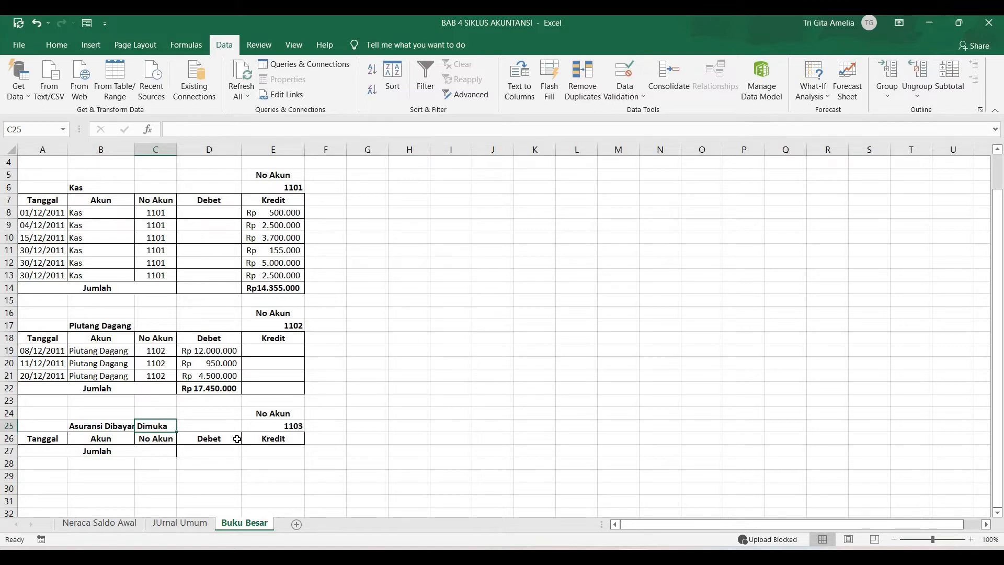
double_click(212, 454)
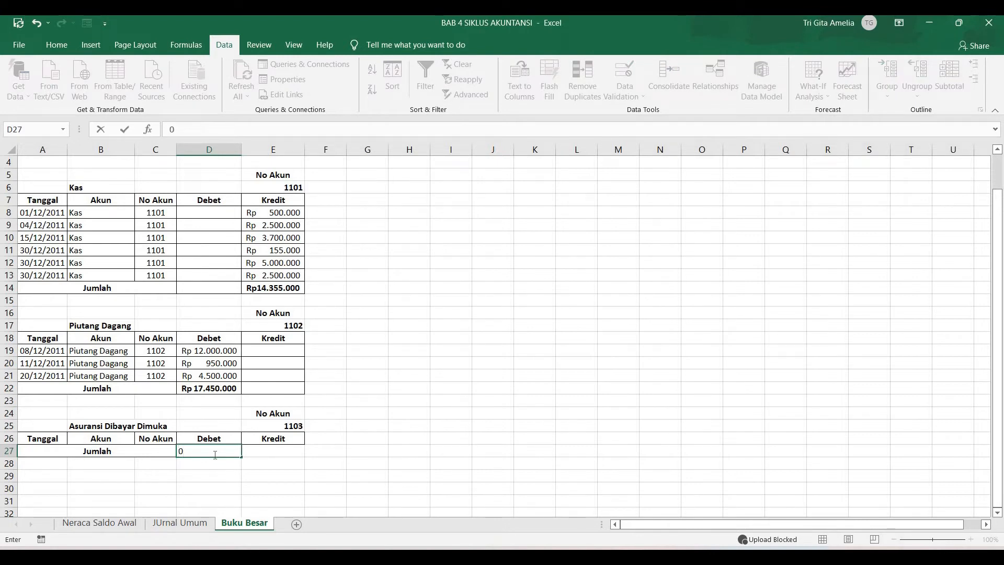
key("Return")
- Format the Debet total in D27 with the Accounting number format
left_click(210, 448)
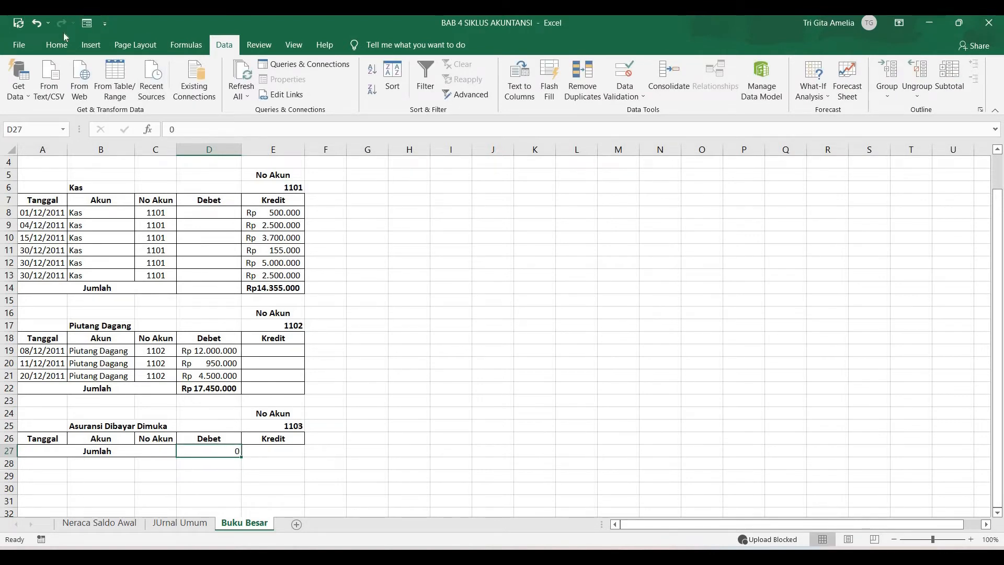
left_click(57, 45)
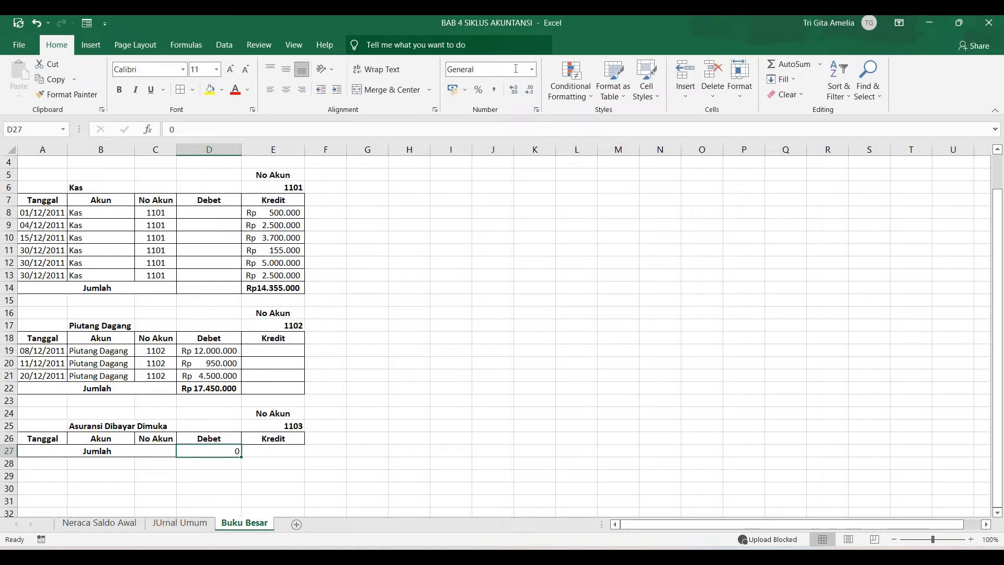
left_click(211, 148)
left_click(494, 237)
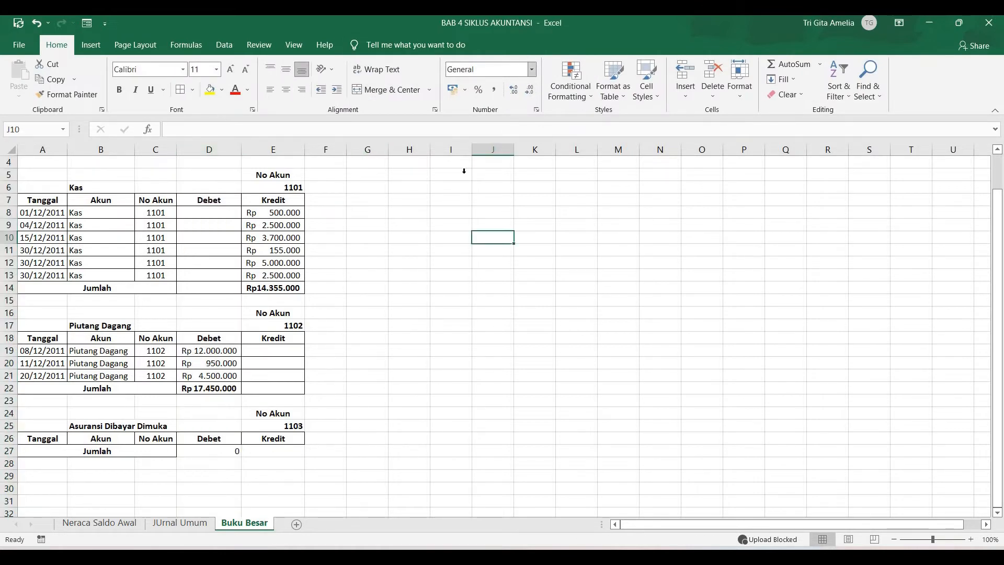
left_click(218, 450)
left_click(531, 69)
left_click(513, 174)
left_click(281, 452)
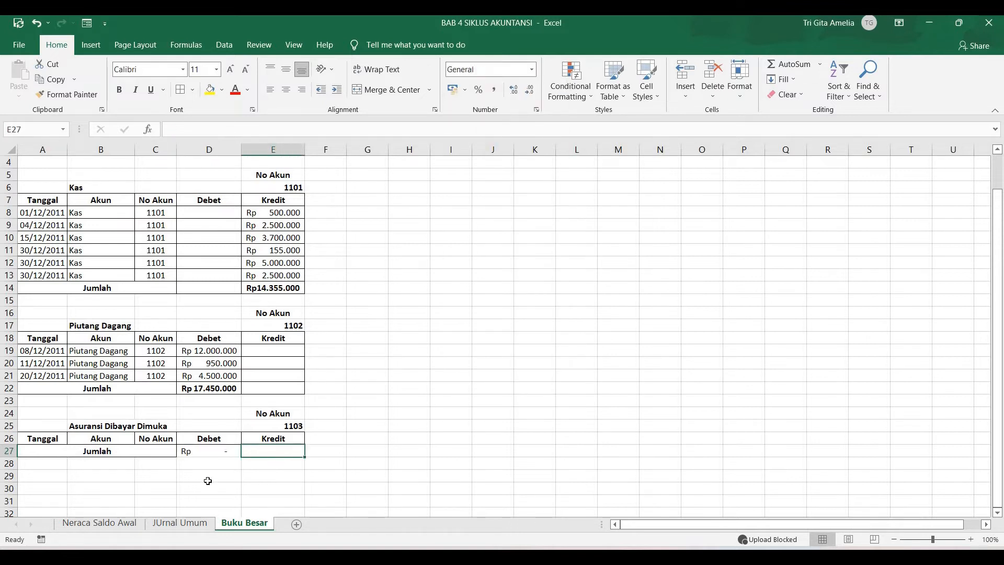
- Apply borders to the Jumlah row cells D27:E27 of the Asuransi Dibayar Dimuka table
left_click(228, 450)
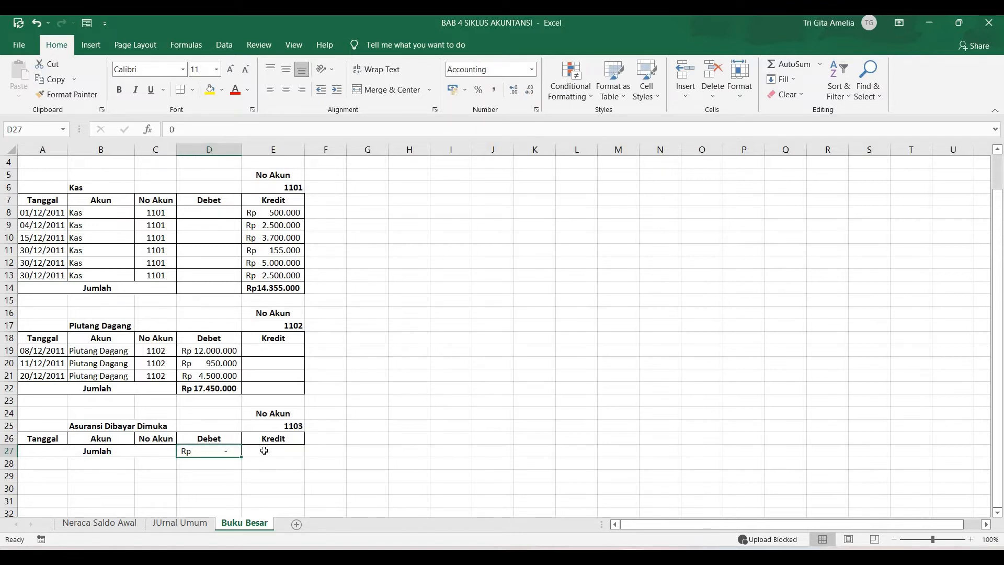
left_click_drag(264, 450, 274, 451)
left_click(182, 90)
left_click(403, 460)
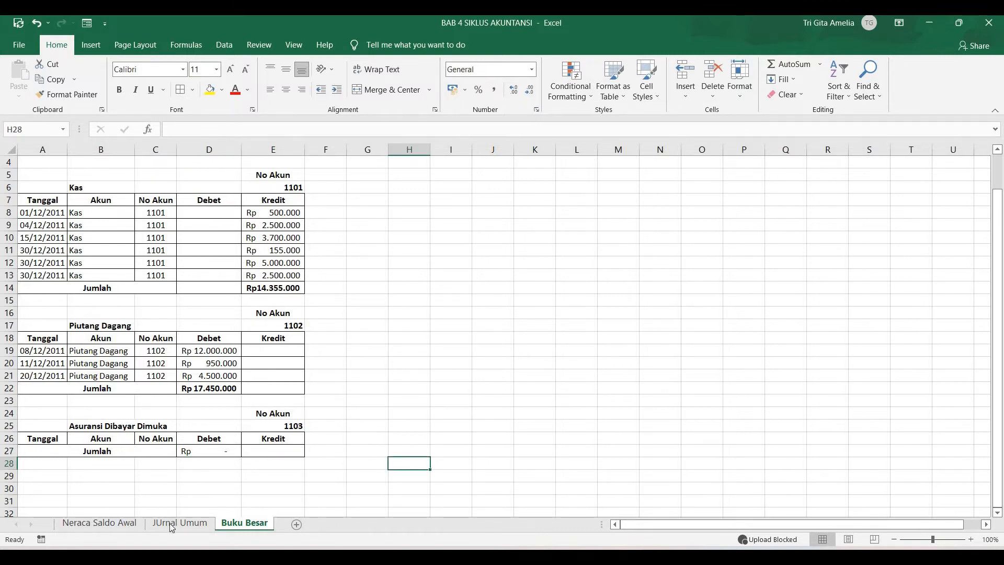
- Look over JUrnal Umum and the Kas, Piutang Dagang and Asuransi Dibayar Dimuka tables on Buku Besar
left_click(189, 523)
left_click(244, 523)
scroll(222, 442, "up", 1)
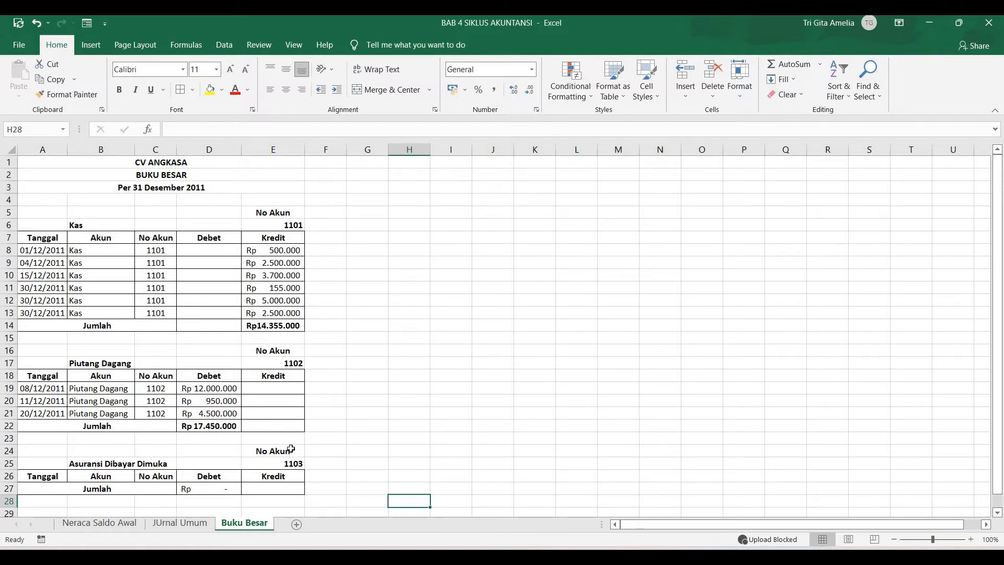
left_click(327, 435)
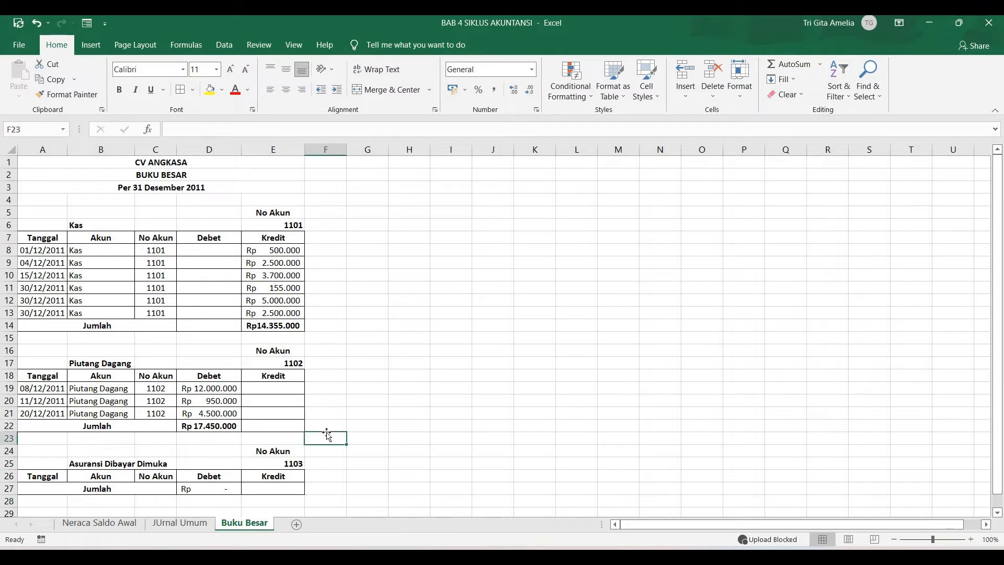
scroll(327, 435, "down", 1)
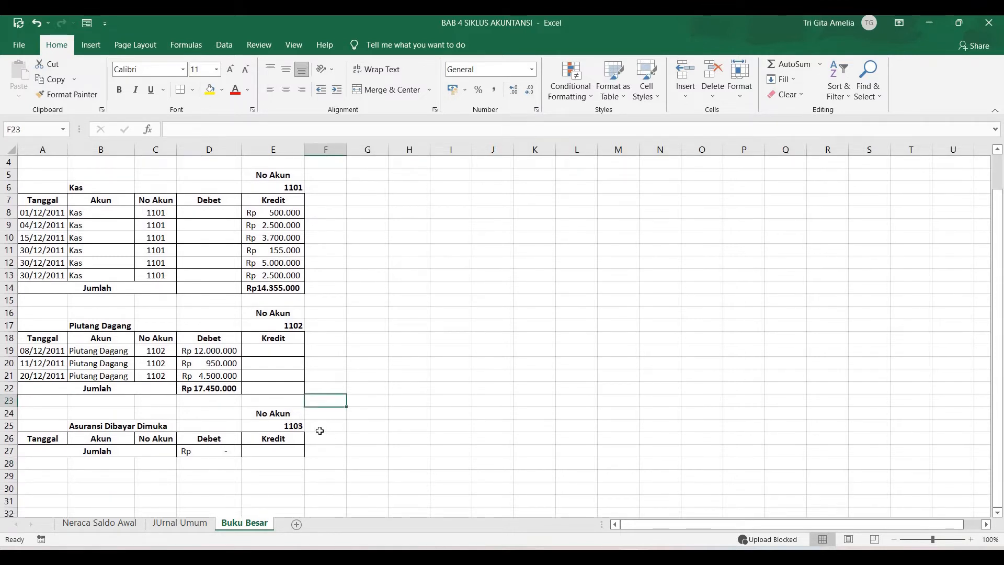
left_click(238, 489)
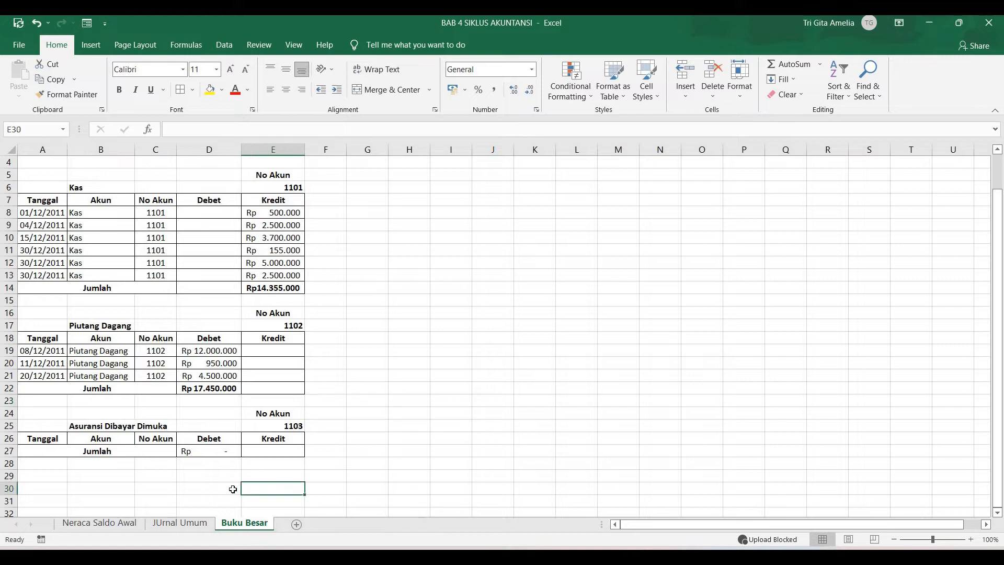
left_click(187, 477)
scroll(156, 471, "up", 1)
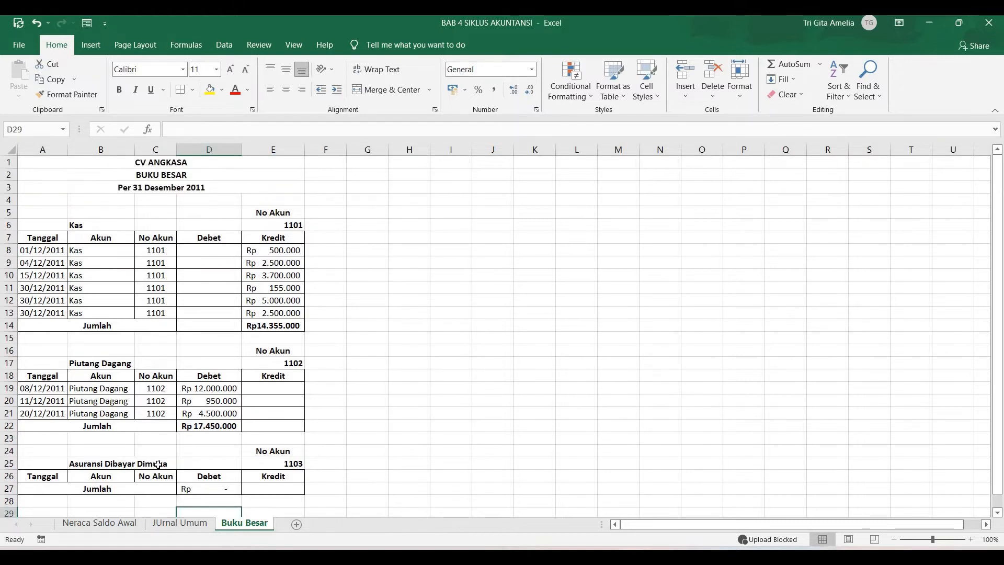
scroll(168, 442, "down", 1)
- Review the remaining accounts in B10:C28 on Neraca Saldo Awal and the free rows A29:E31 below the tables on Buku Besar
left_click(99, 522)
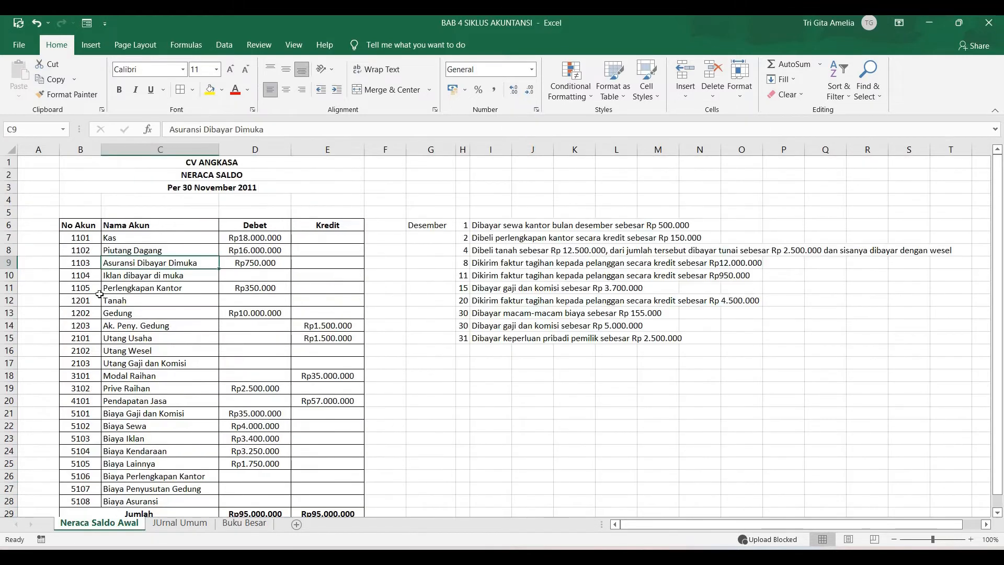
left_click(110, 275)
left_click(81, 273)
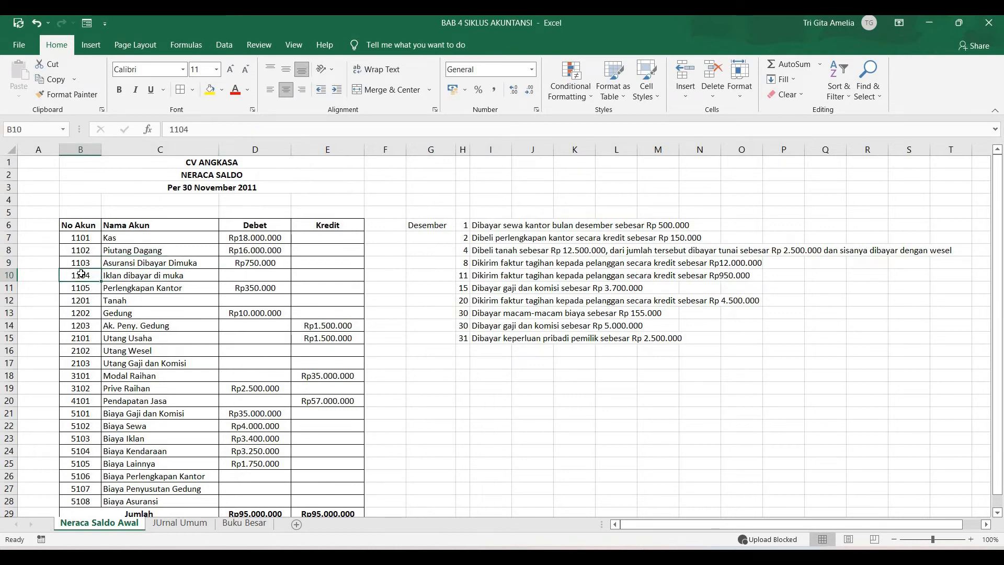
left_click_drag(126, 281, 214, 502)
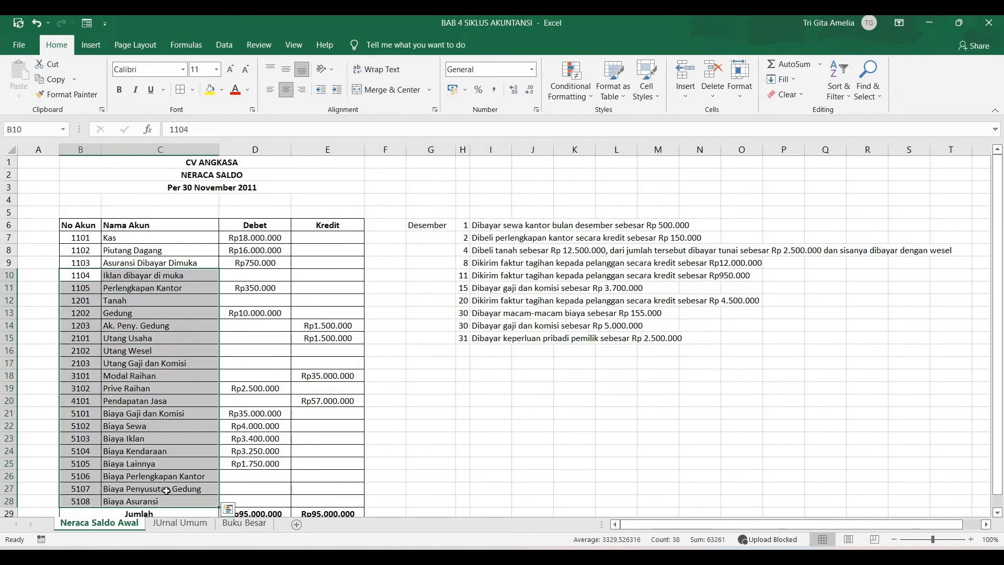
left_click(219, 525)
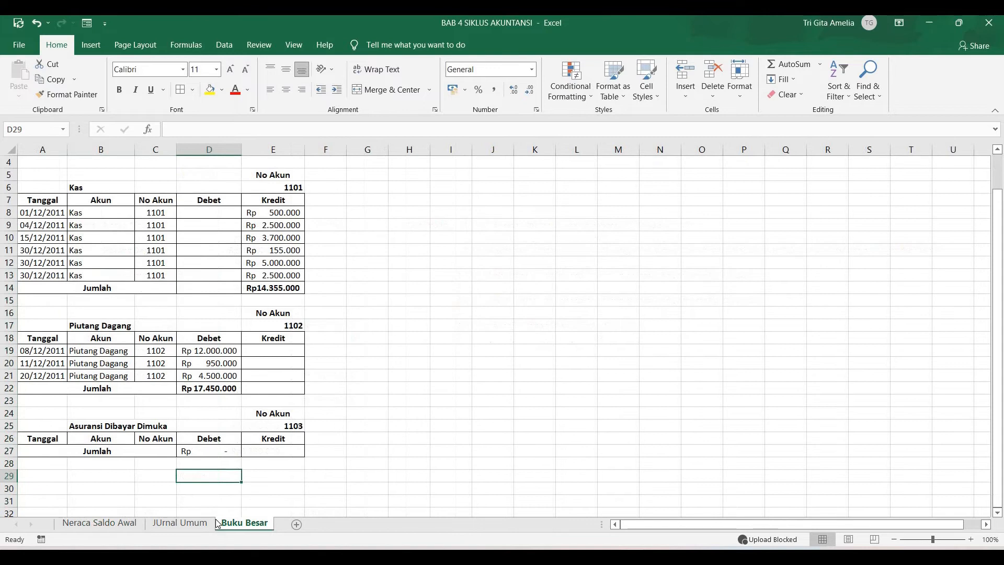
left_click_drag(47, 476, 249, 502)
scroll(345, 424, "down", 1)
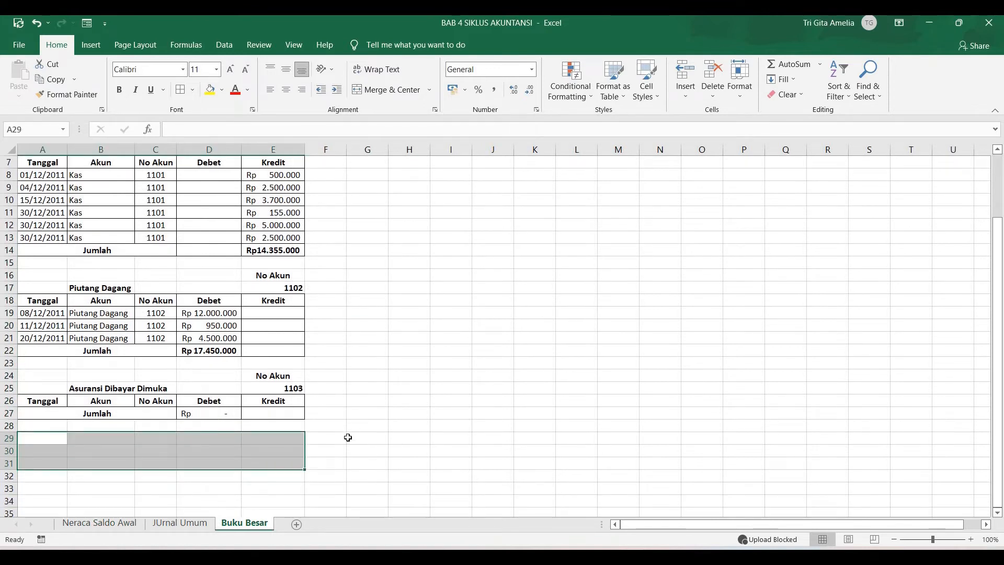
left_click(348, 439)
scroll(347, 435, "up", 2)
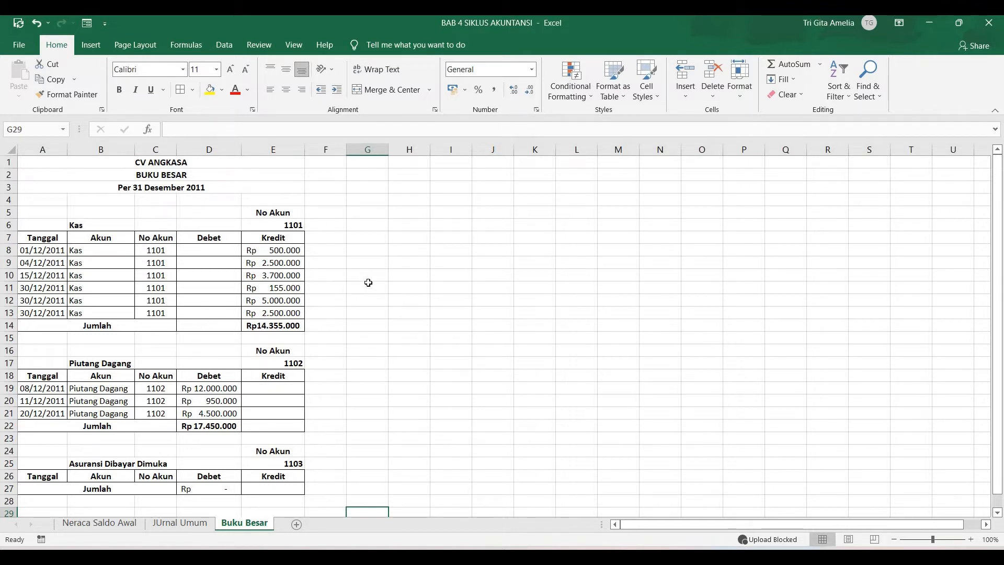
left_click(322, 238)
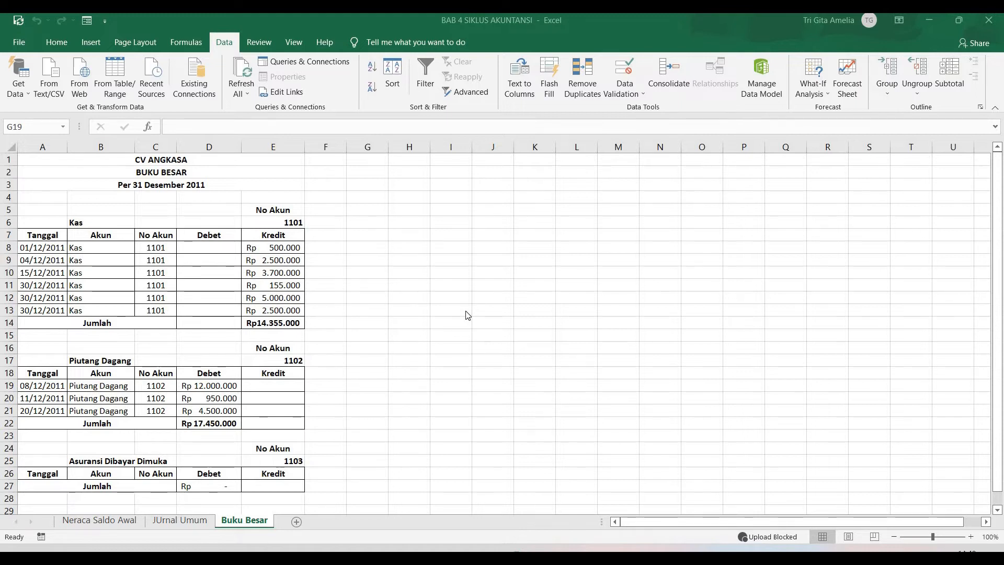
left_click(329, 233)
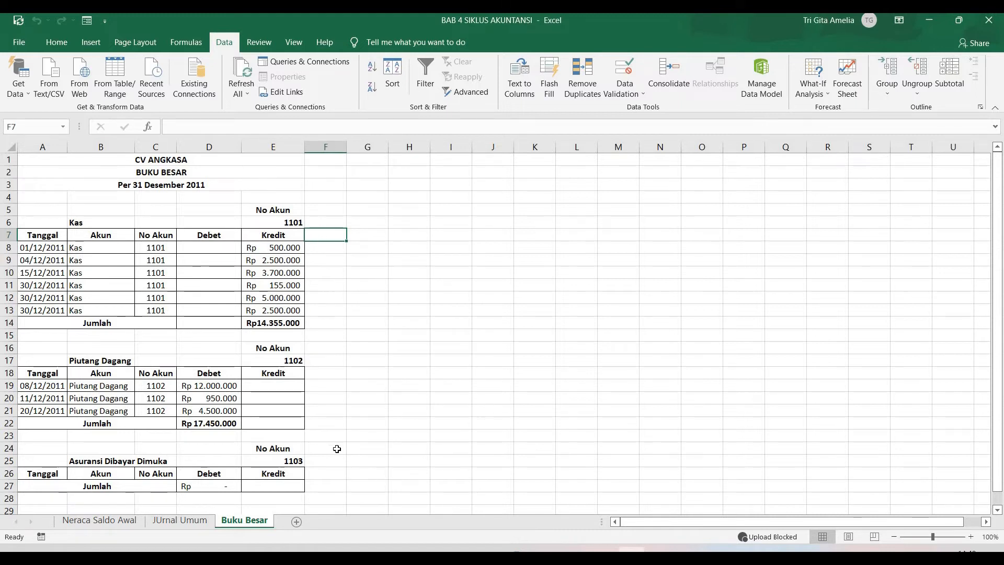
- Add a new sheet after Buku Besar and name it Buku Besar 2
left_click(302, 524)
right_click(300, 524)
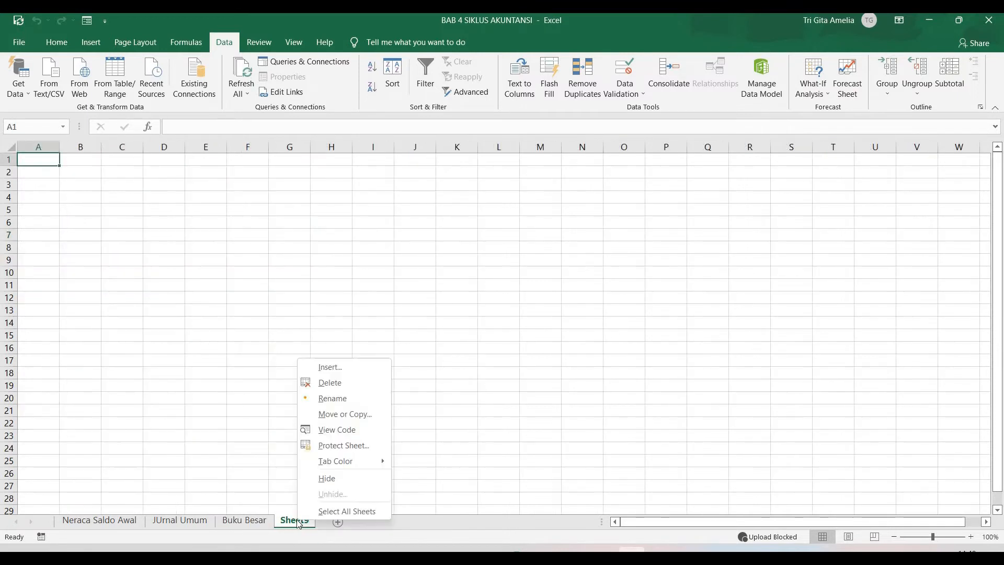
left_click(340, 398)
type("BUku")
key("BackSpace")
key("BackSpace")
key("BackSpace")
type("uku Besar 2")
key("Return")
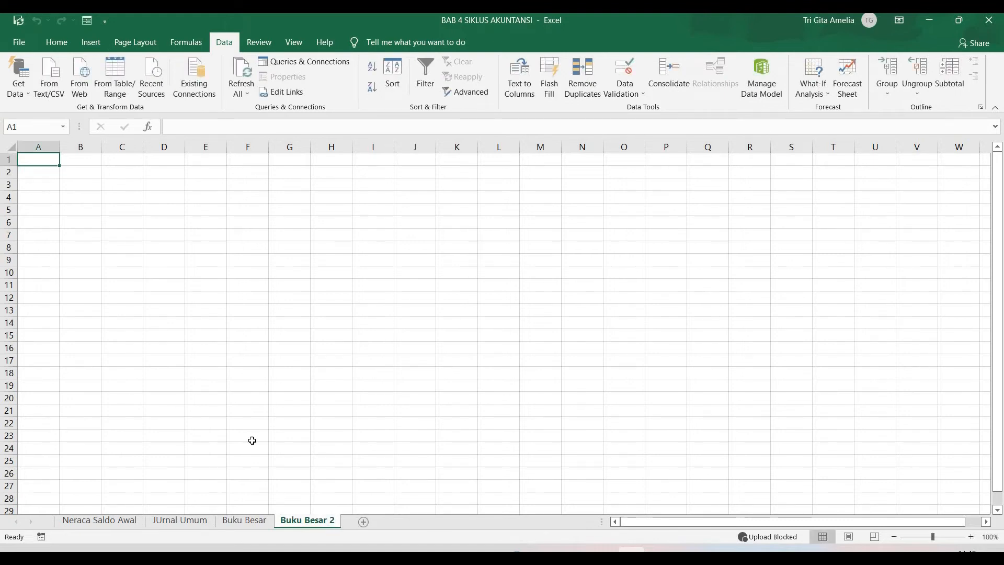
- Copy the title, Kas account heading and column headers A1:E7 from Buku Besar to A1 of Buku Besar 2
left_click(245, 521)
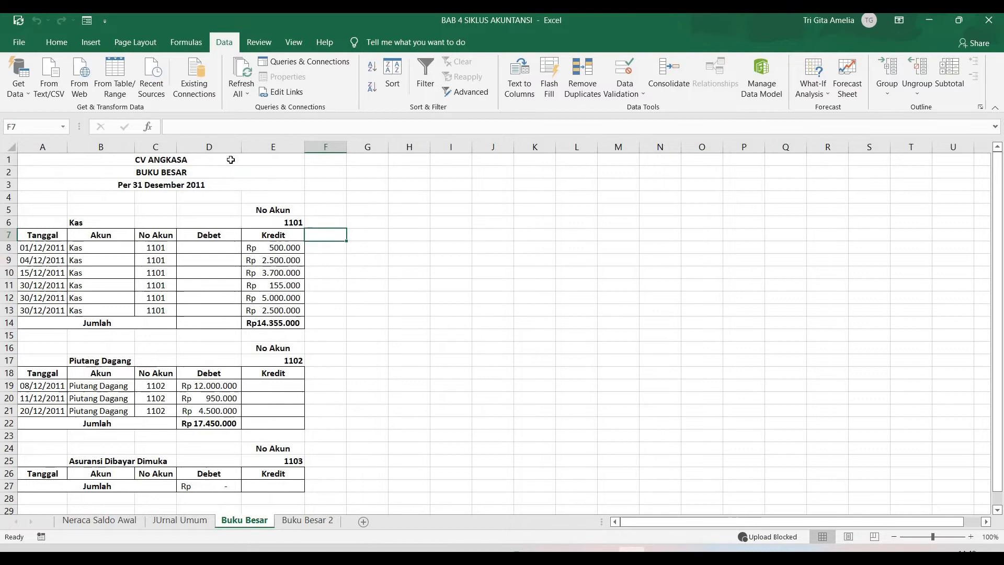
left_click_drag(230, 181, 236, 236)
key("ctrl+c")
left_click(308, 521)
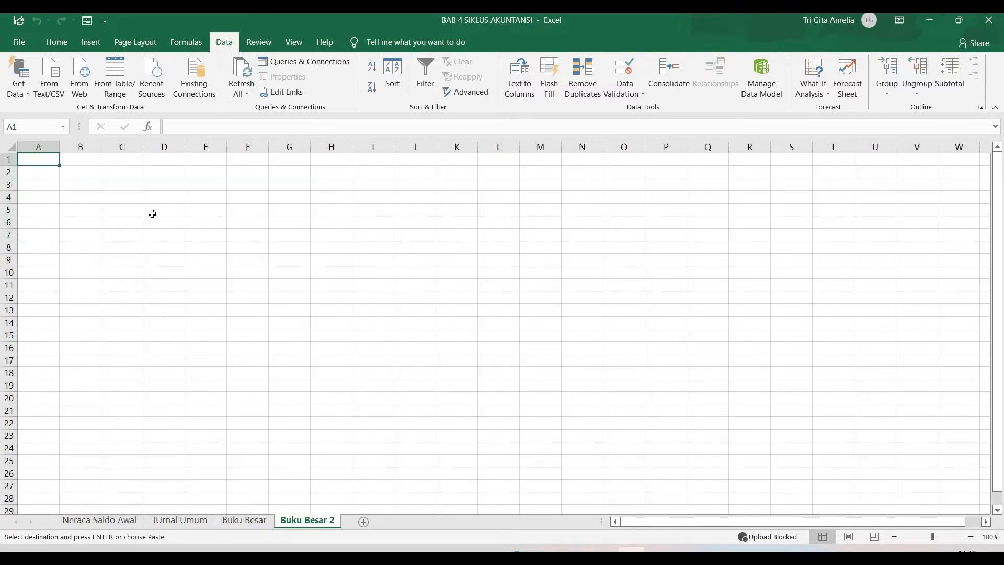
key("ctrl+v")
left_click(191, 288)
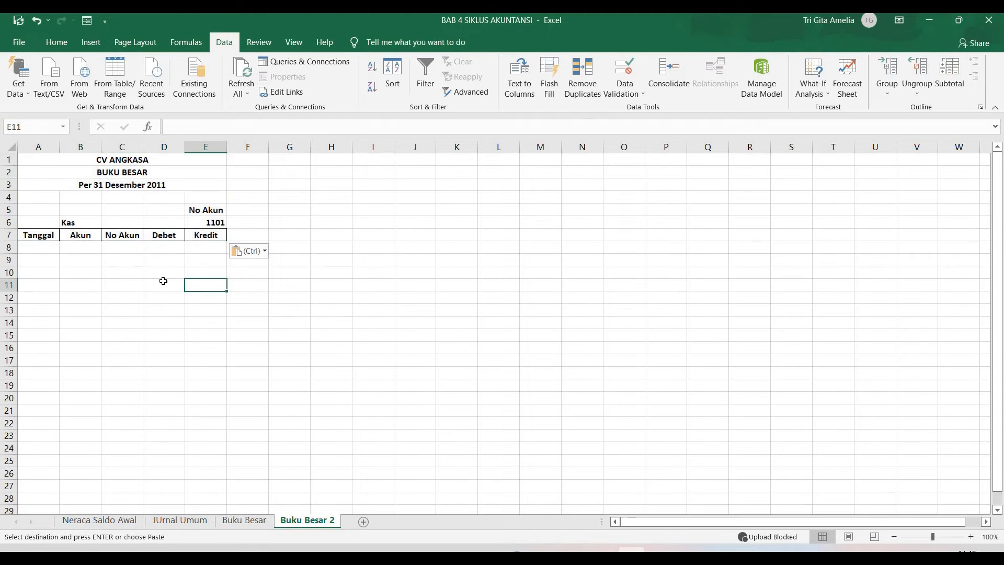
- Add a Saldo column header in F7, next to Kredit on Buku Besar 2
left_click(170, 249)
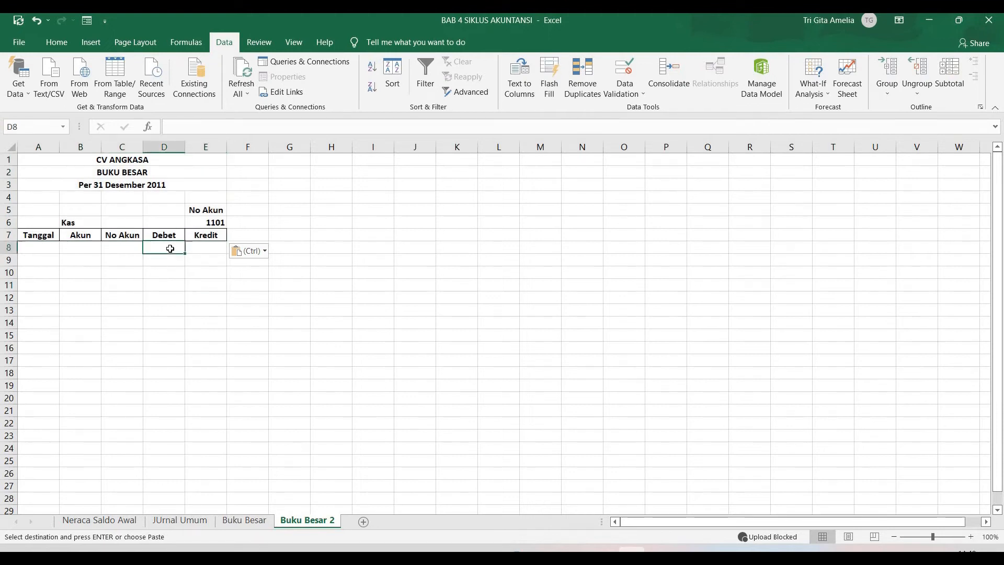
left_click(255, 231)
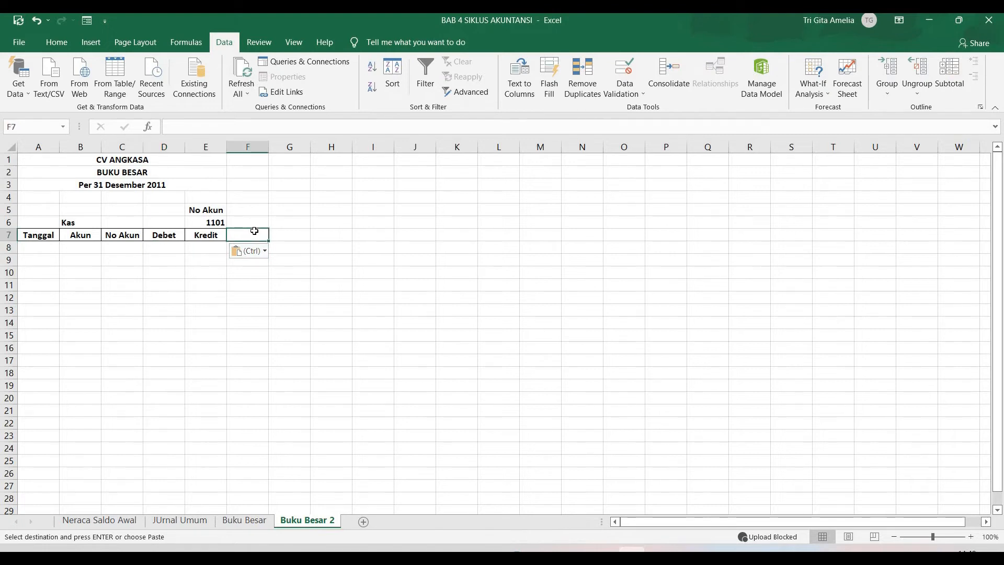
type("Saldo")
key("Return")
left_click(255, 234)
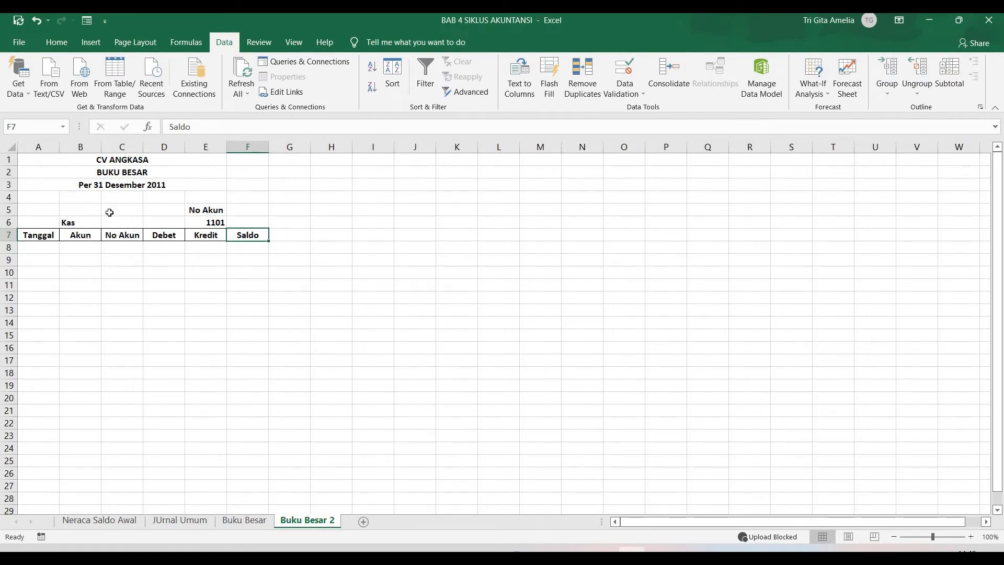
left_click(230, 257)
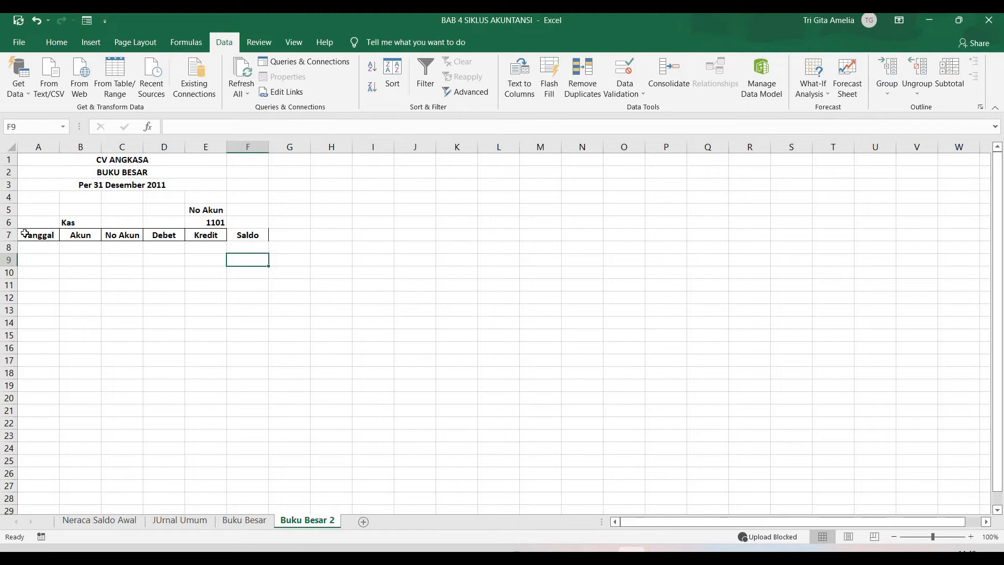
- Insert a row of blank cells above the header row A7:F7 on Buku Besar 2, shifting the headers down to row 8
left_click_drag(28, 234, 293, 249)
left_click(251, 297)
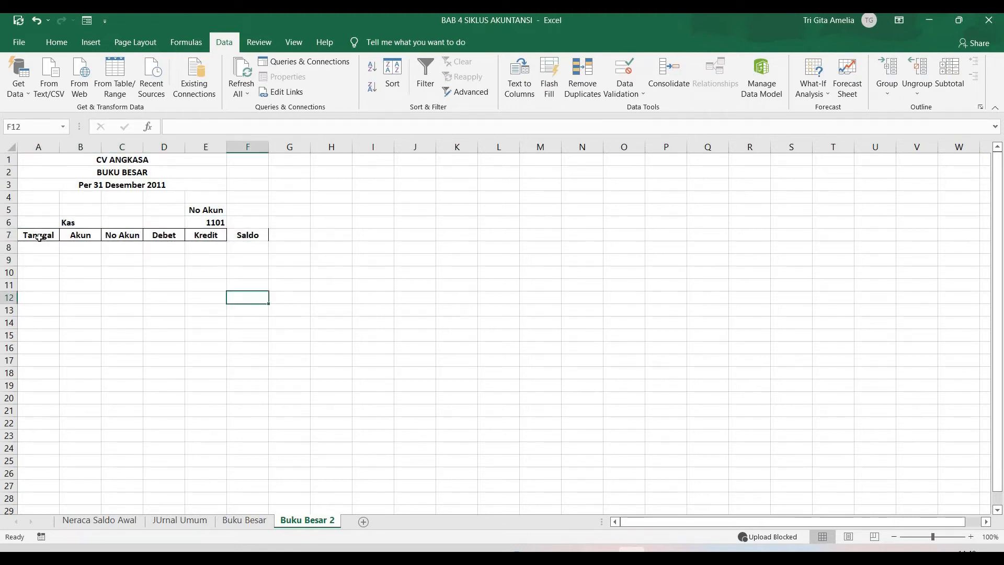
left_click_drag(39, 235, 259, 235)
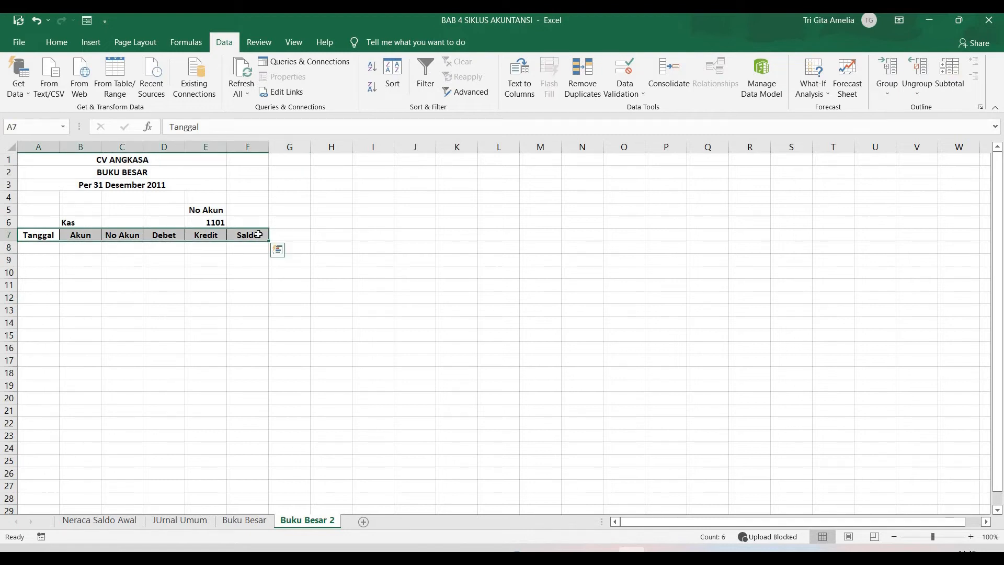
left_click(64, 41)
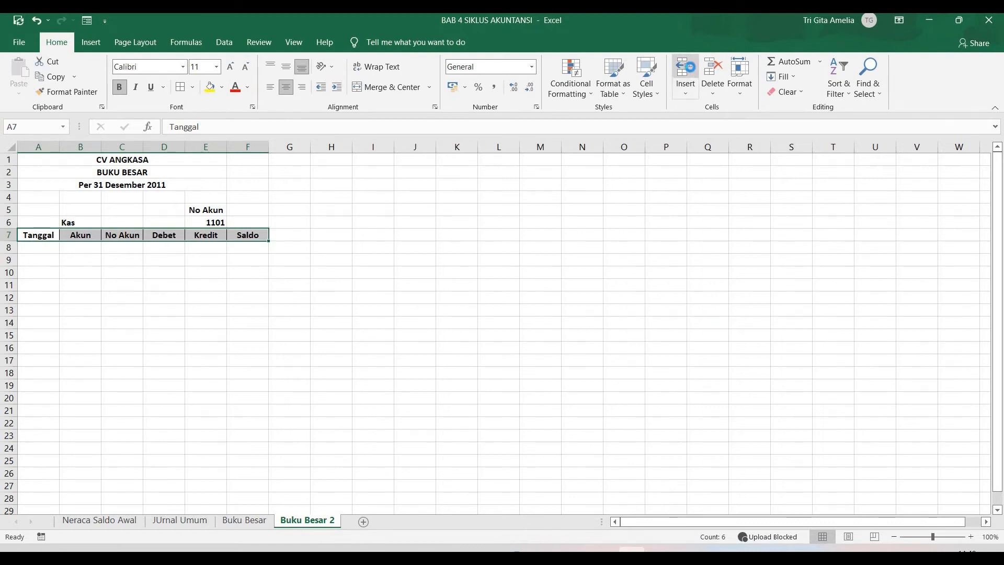
left_click(693, 72)
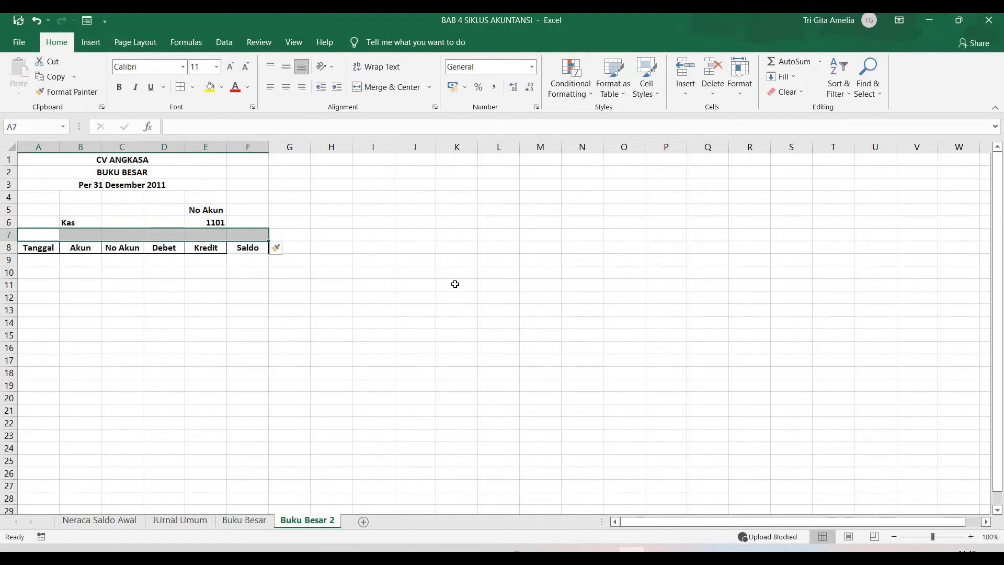
left_click(270, 329)
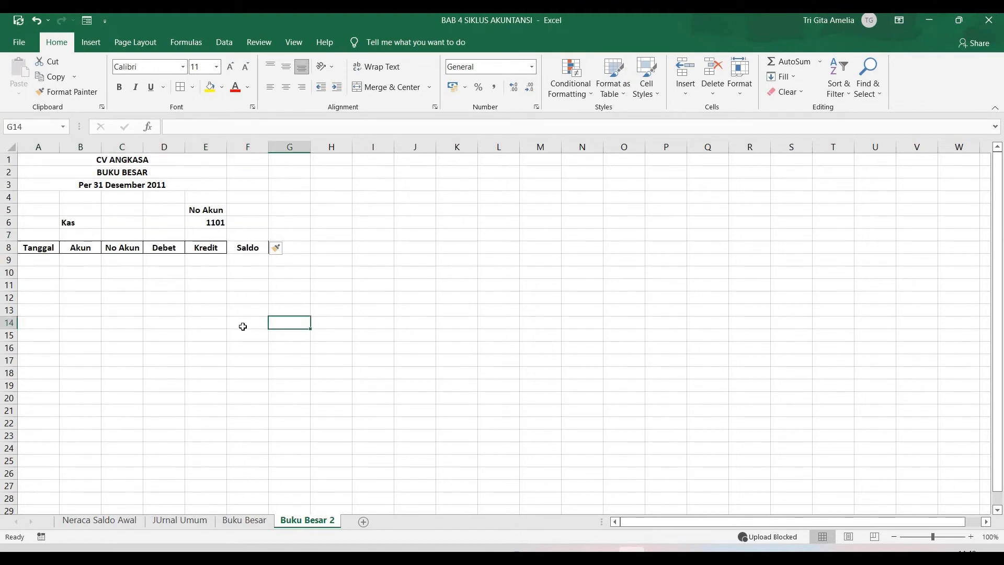
- Move the Kas account name formula from B6 to B7 on Buku Besar 2, directly above the column headers
left_click(85, 222)
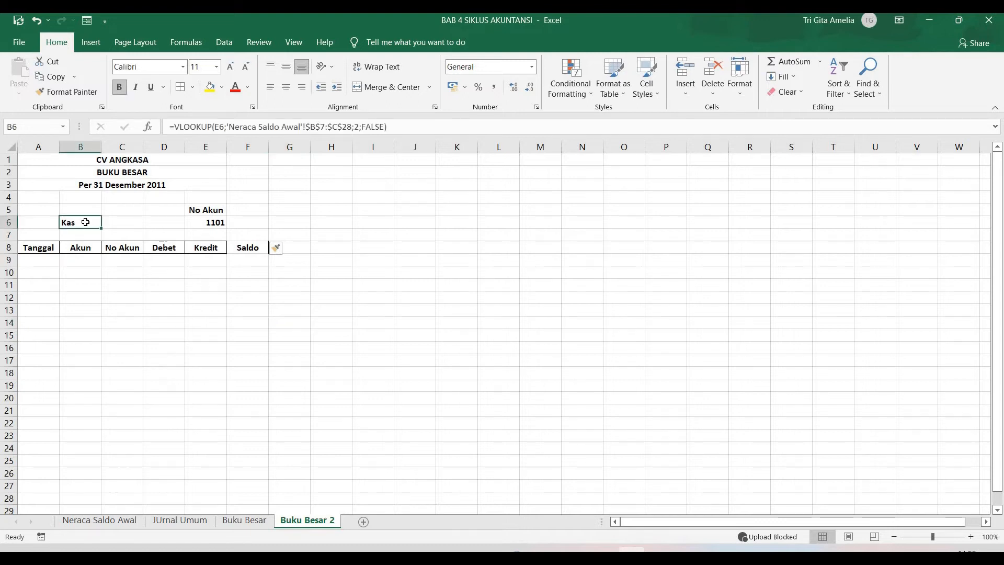
key("ctrl+c")
left_click(89, 233)
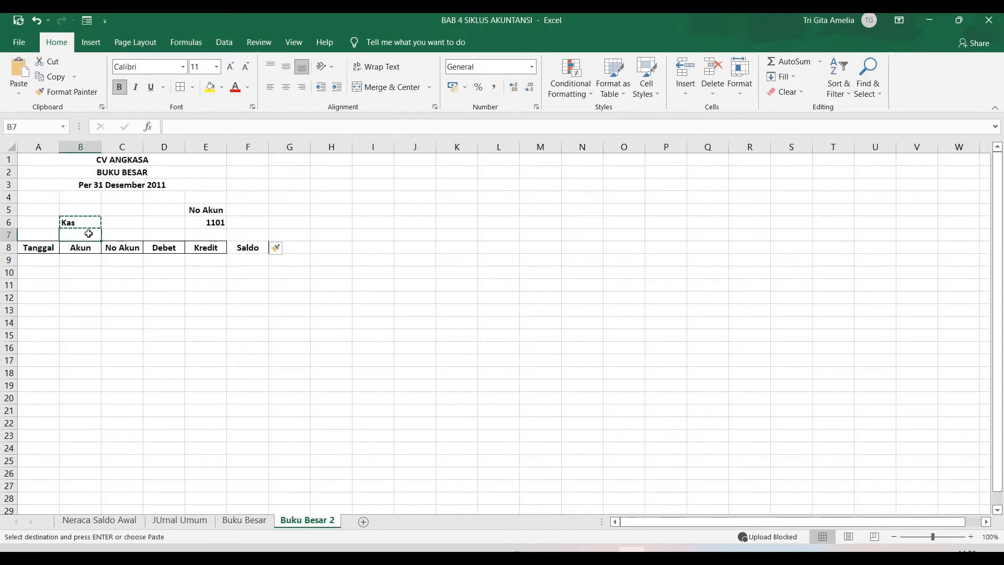
key("ctrl+v")
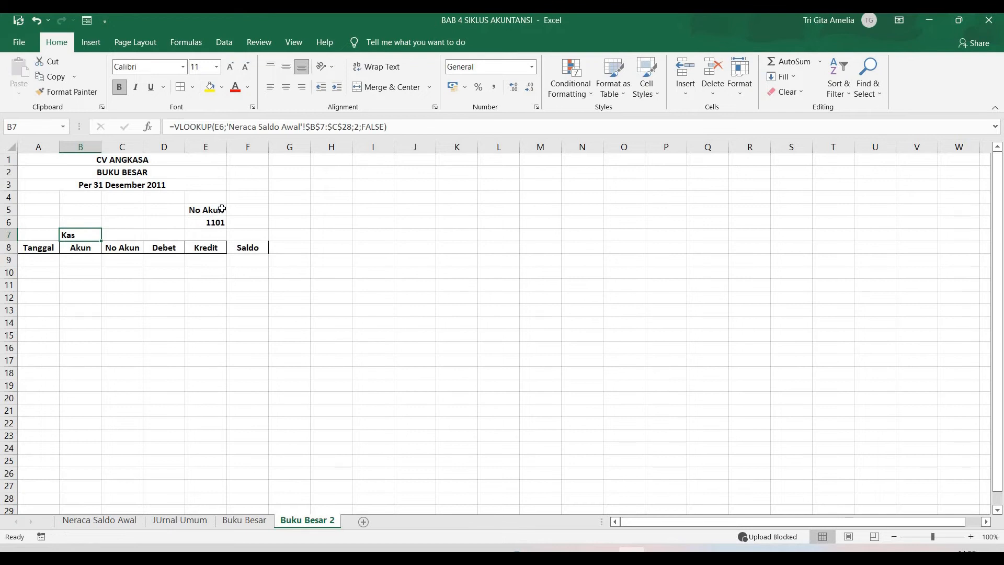
- Move the No Akun label and its account code from E5:E6 to F5:F6
left_click_drag(221, 208, 220, 222)
right_click(221, 218)
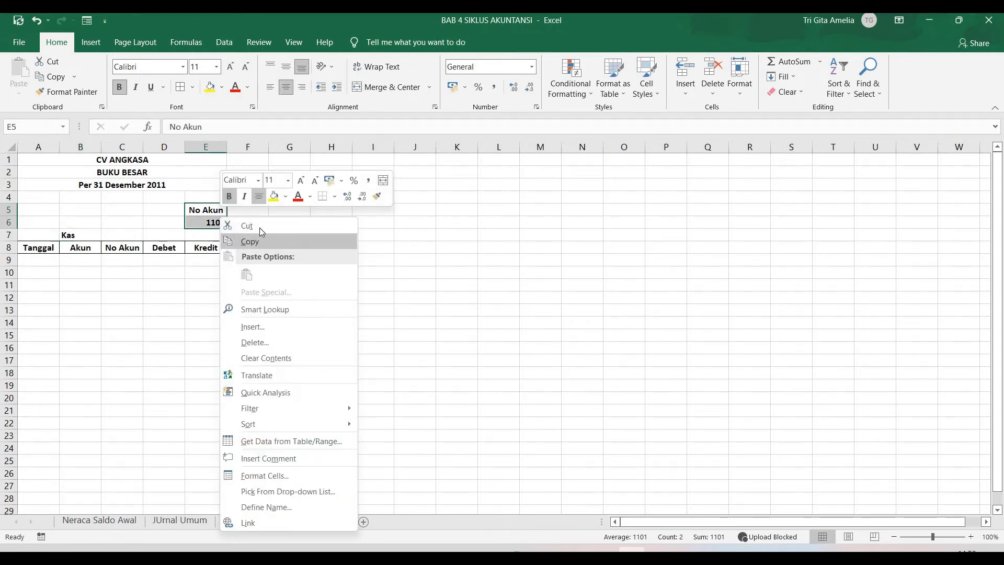
left_click(253, 226)
left_click(254, 212)
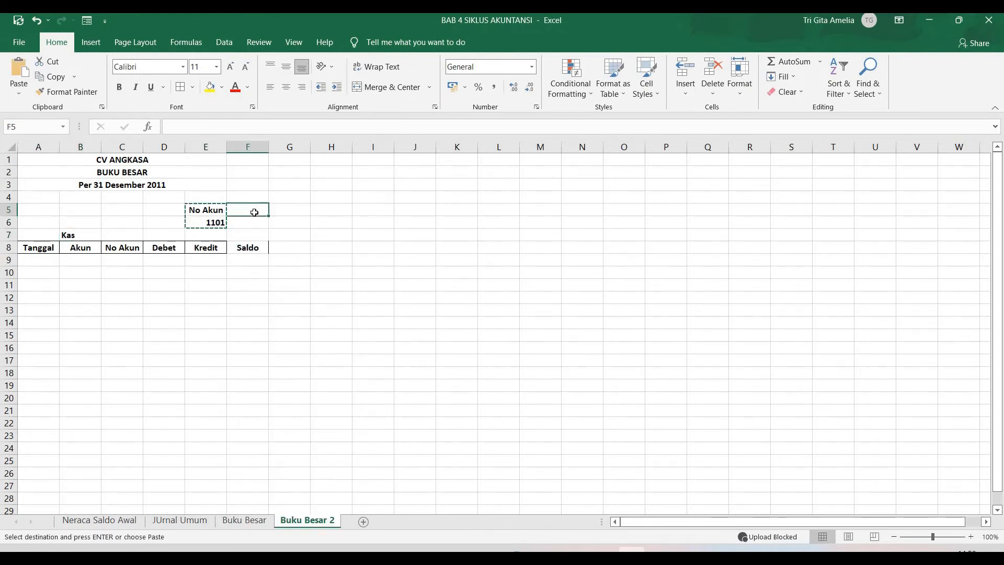
key("ctrl+v")
left_click(277, 311)
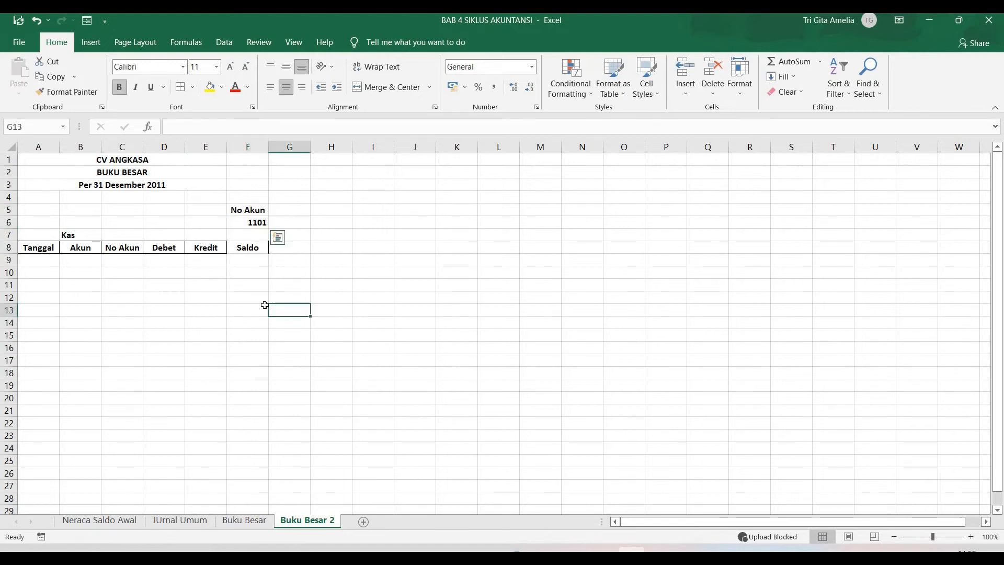
- Enter the label Saldo Awal in E7 and auto-fit the width of column E
left_click(215, 236)
type("S")
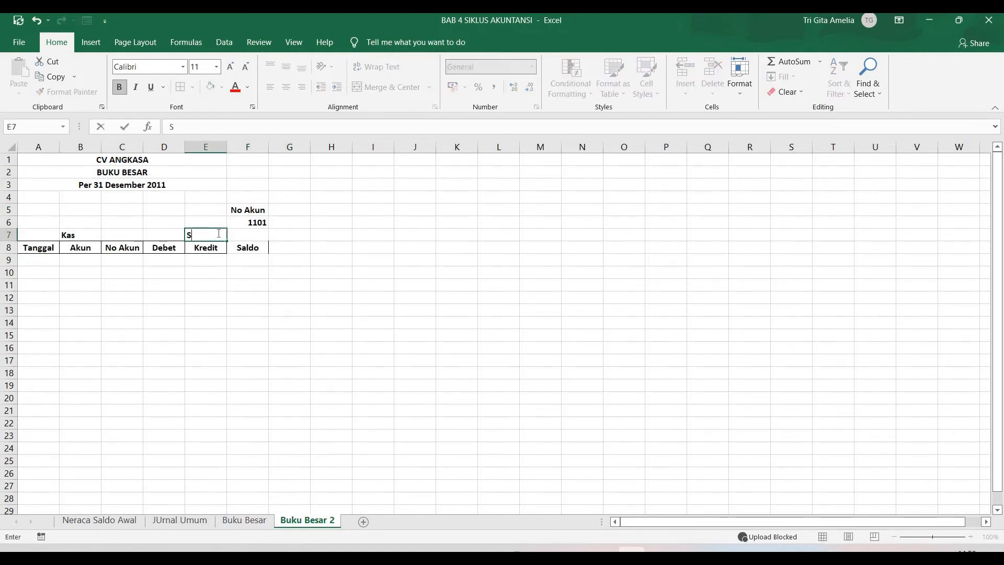
type("aldo Awa")
key("Return")
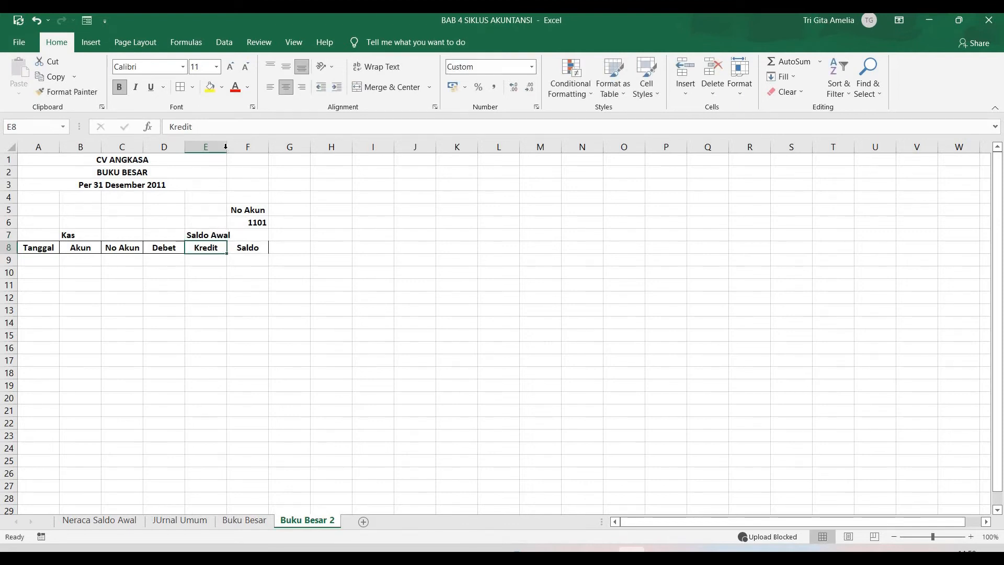
double_click(226, 147)
left_click(324, 396)
left_click(217, 234)
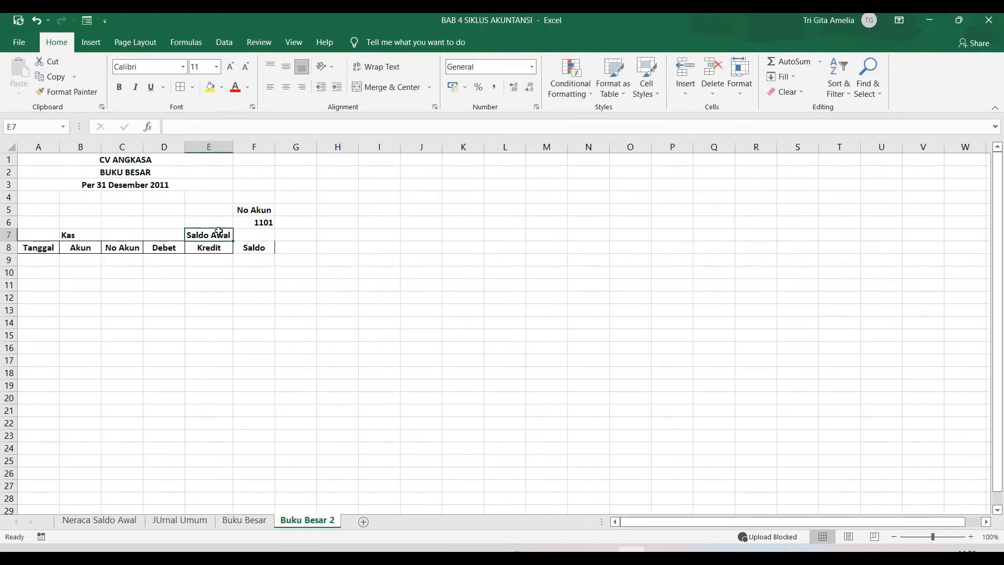
- Link F7 on Buku Besar 2 to the Kas debit balance in cell D7 of Neraca Saldo Awal
left_click(67, 234)
left_click(99, 520)
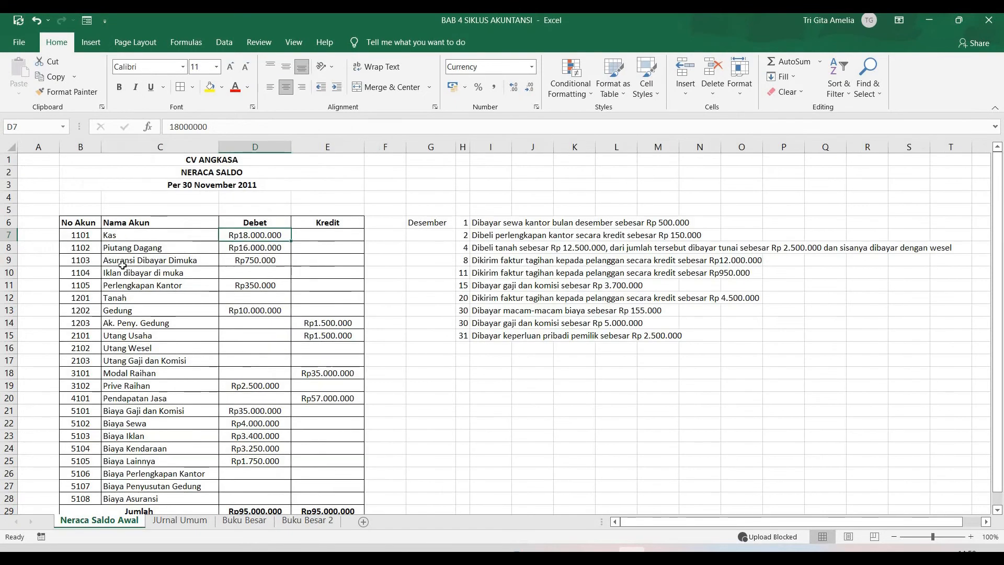
left_click(122, 265)
left_click(242, 238)
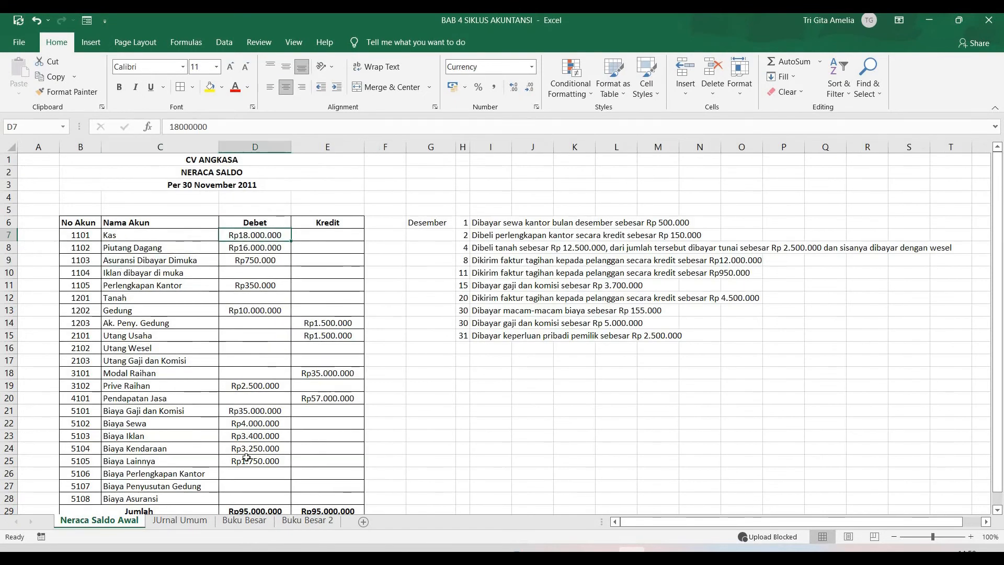
left_click(308, 521)
left_click(264, 238)
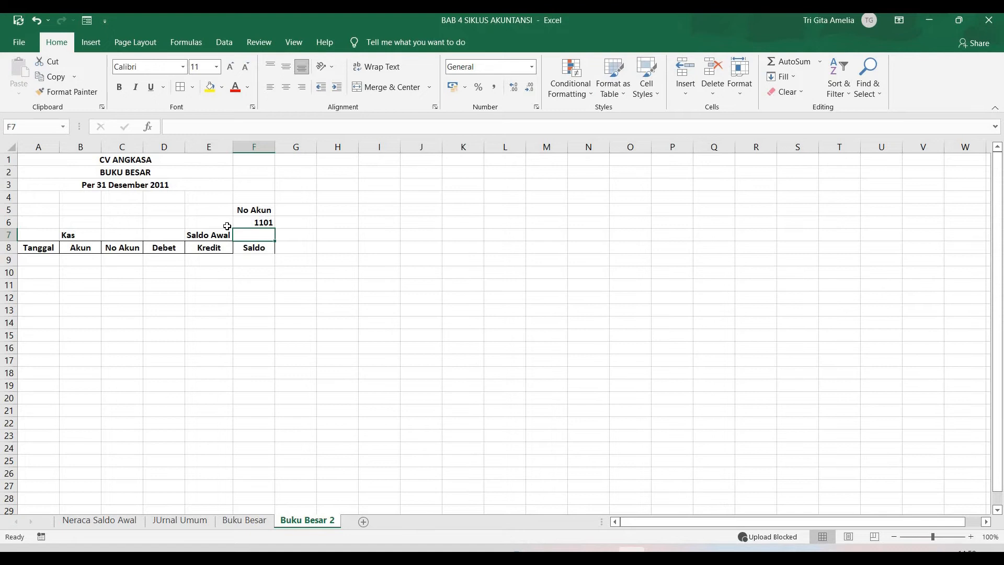
type("=")
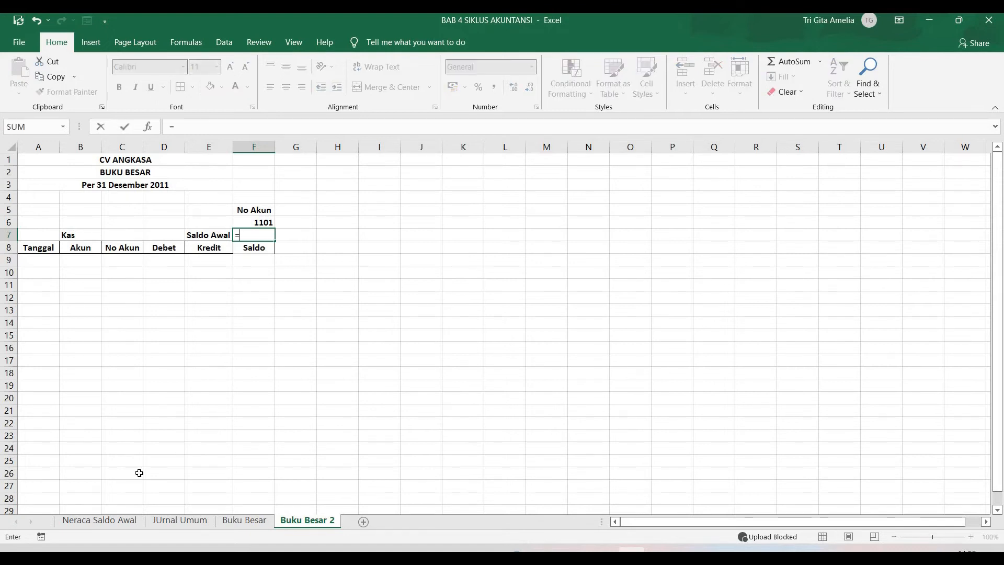
left_click(100, 520)
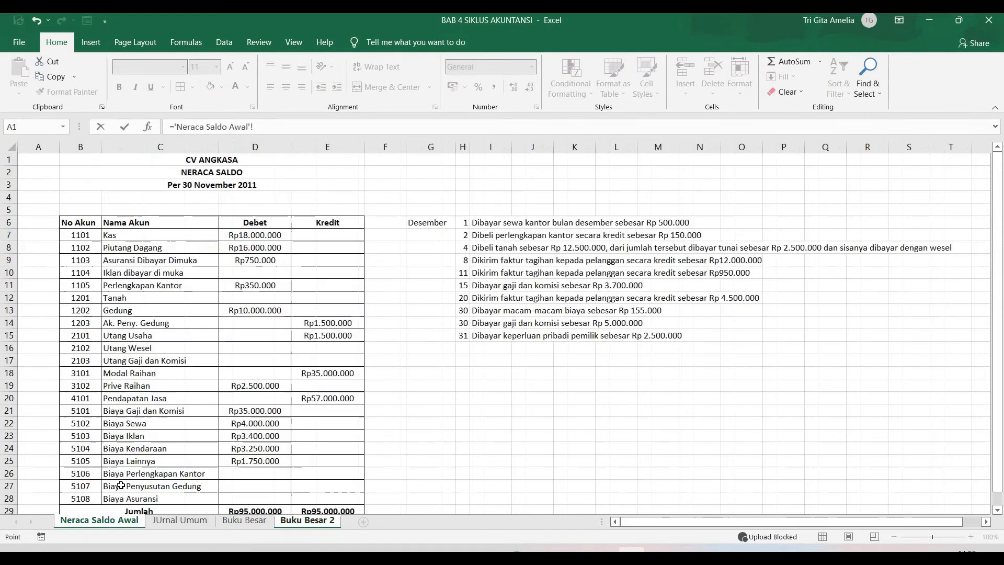
left_click(270, 238)
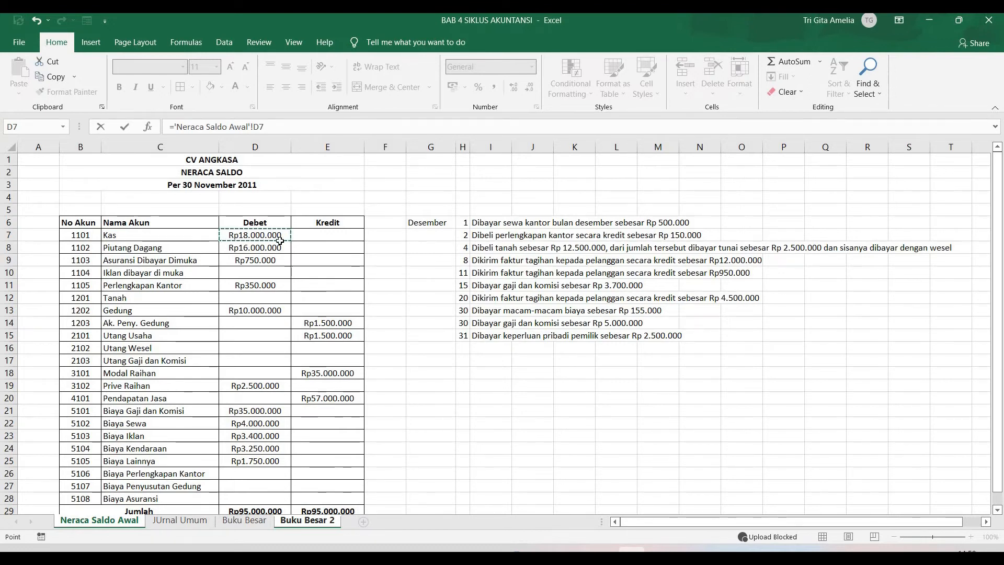
key("Return")
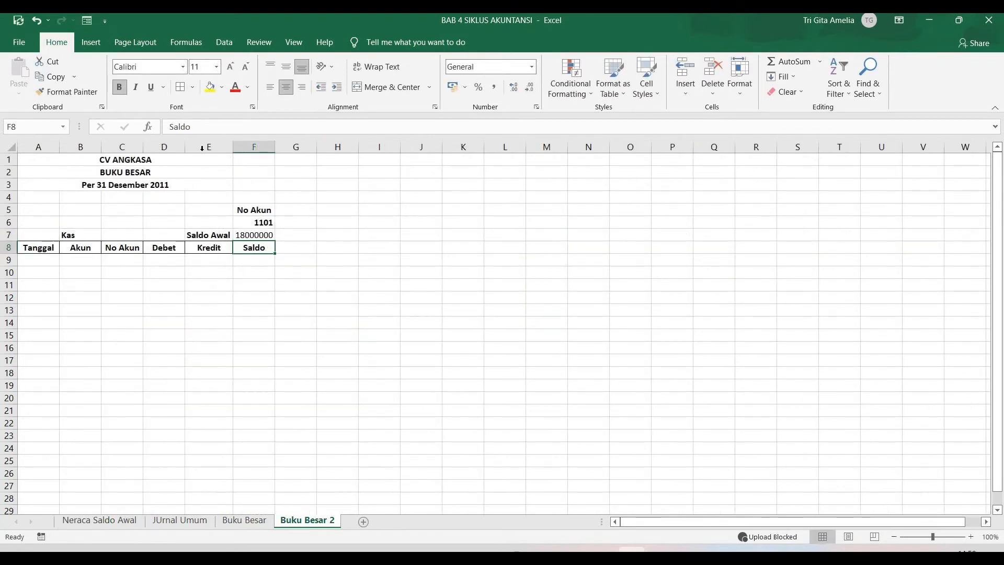
- Format columns D to F as Accounting in Rp with no decimal places
left_click_drag(164, 147, 254, 147)
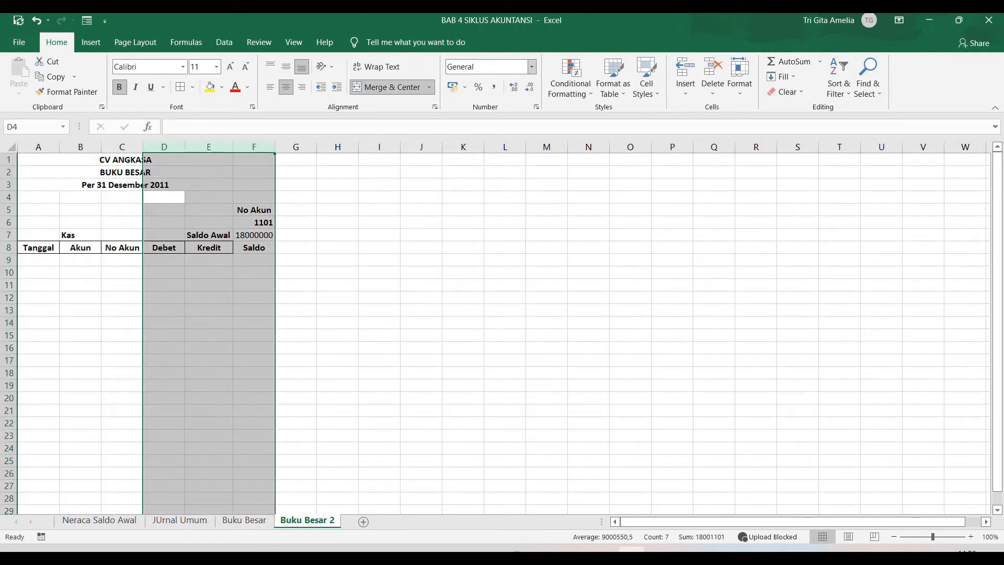
left_click(532, 67)
left_click(516, 180)
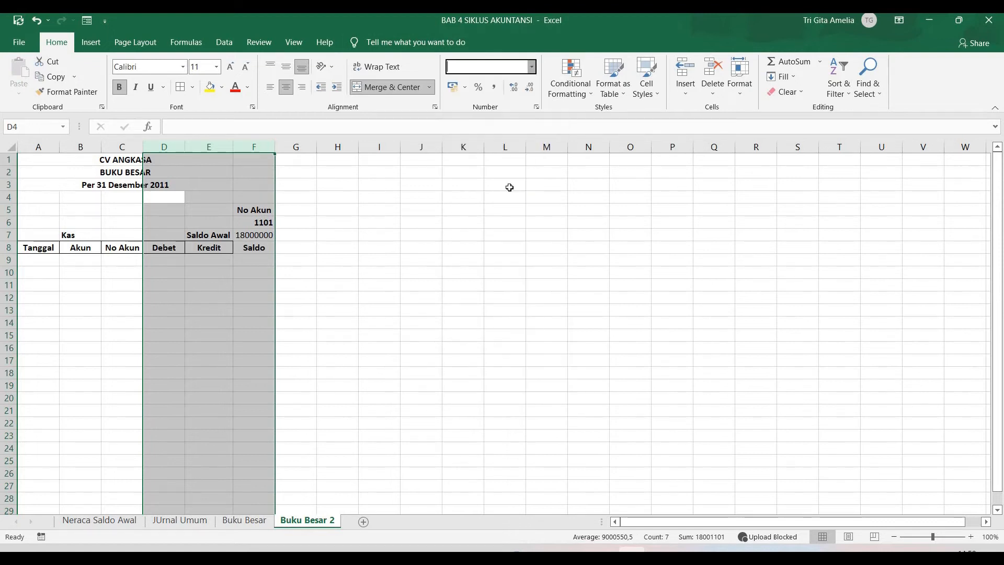
left_click(530, 87)
left_click(530, 87)
left_click(345, 348)
- Set the number format of the account code in F6 to General
left_click(278, 224)
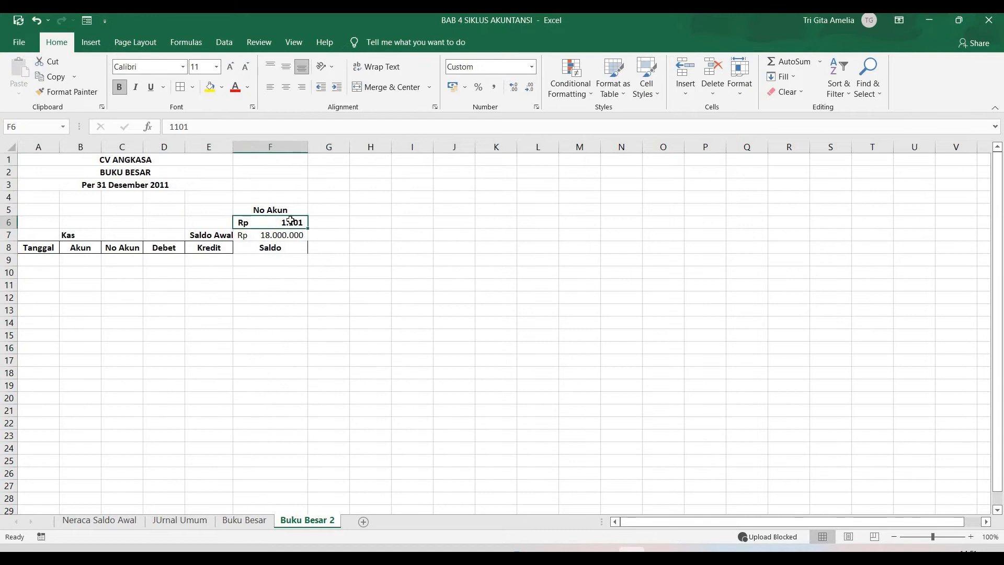
left_click(532, 66)
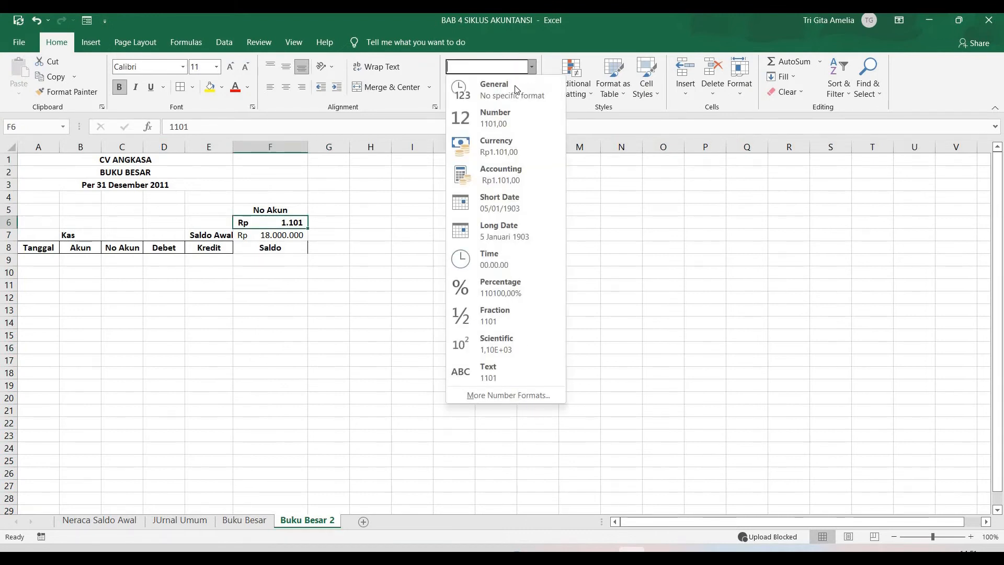
left_click(474, 84)
left_click(366, 310)
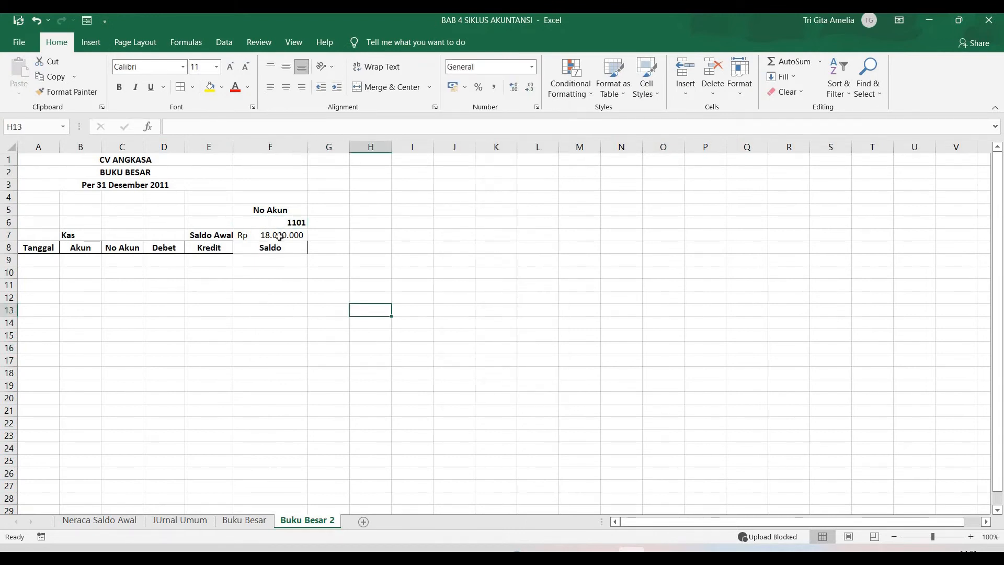
- Make the opening balance in F7 bold and add borders to the Saldo header in F8
left_click(279, 236)
key("ctrl+b")
left_click(282, 319)
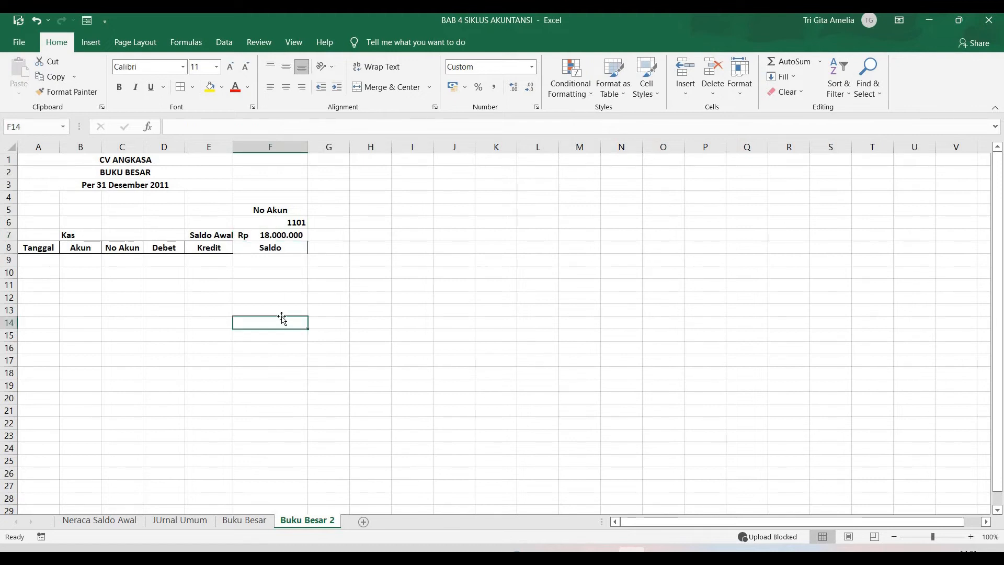
left_click(244, 247)
left_click(181, 87)
left_click(235, 324)
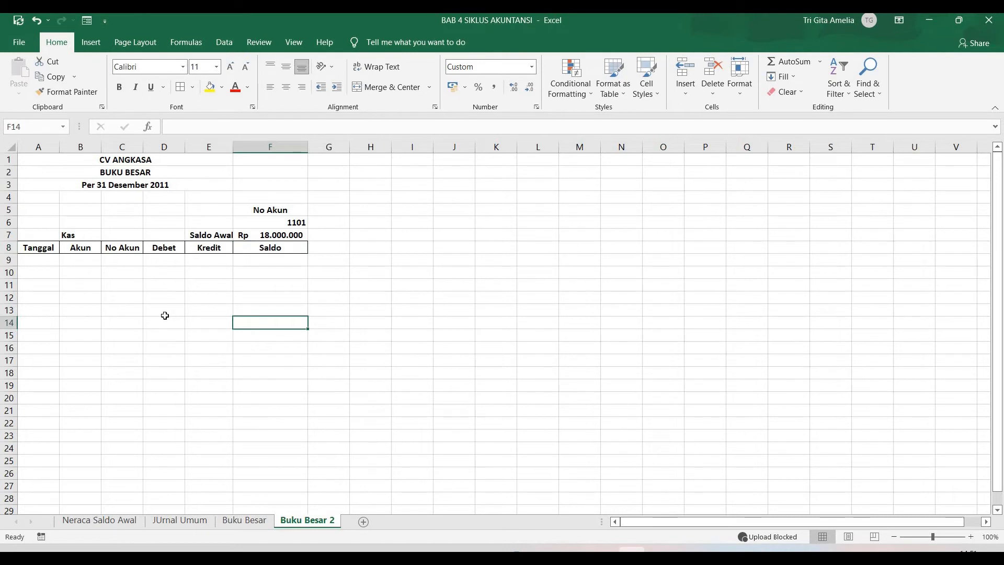
- Set up an Advanced Filter that copies to another location, using JUrnal Umum A6:E27 as the list range
left_click(87, 262)
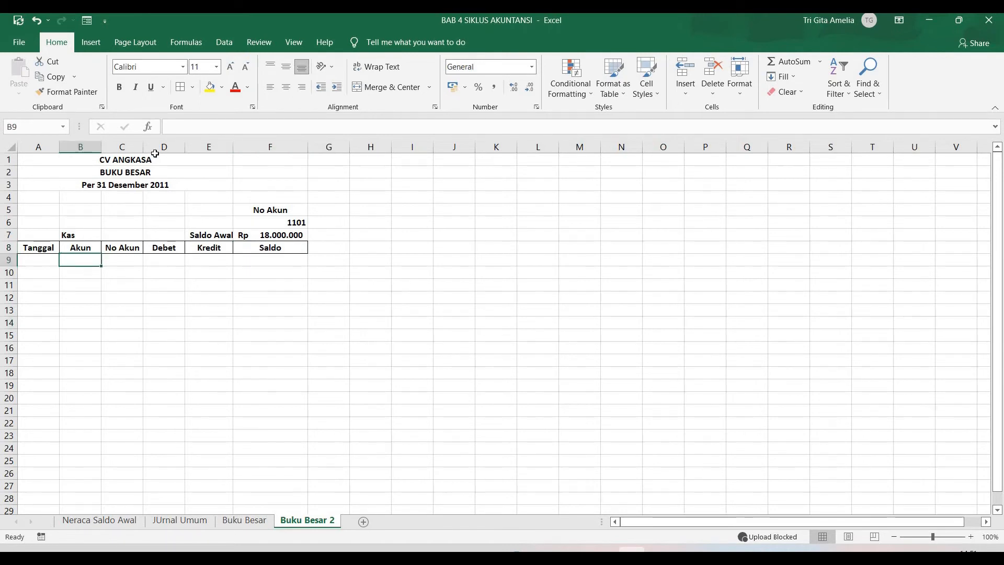
left_click(225, 44)
left_click(457, 96)
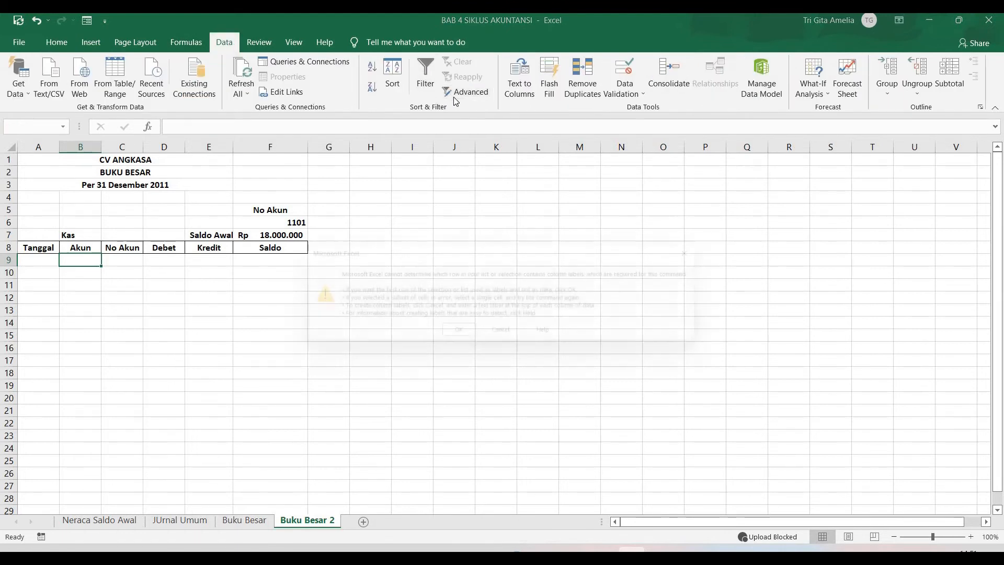
left_click(458, 337)
left_click(441, 250)
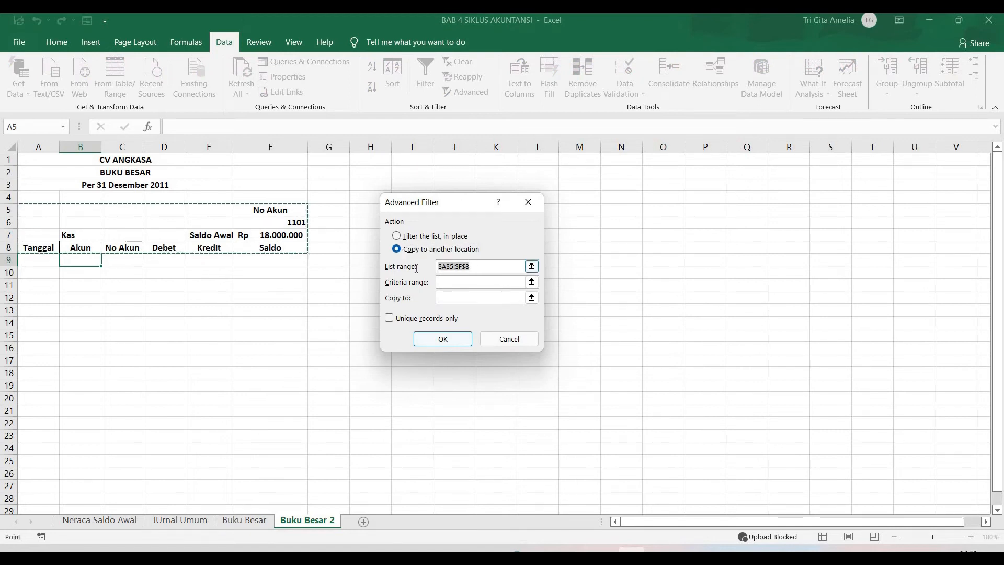
key("BackSpace")
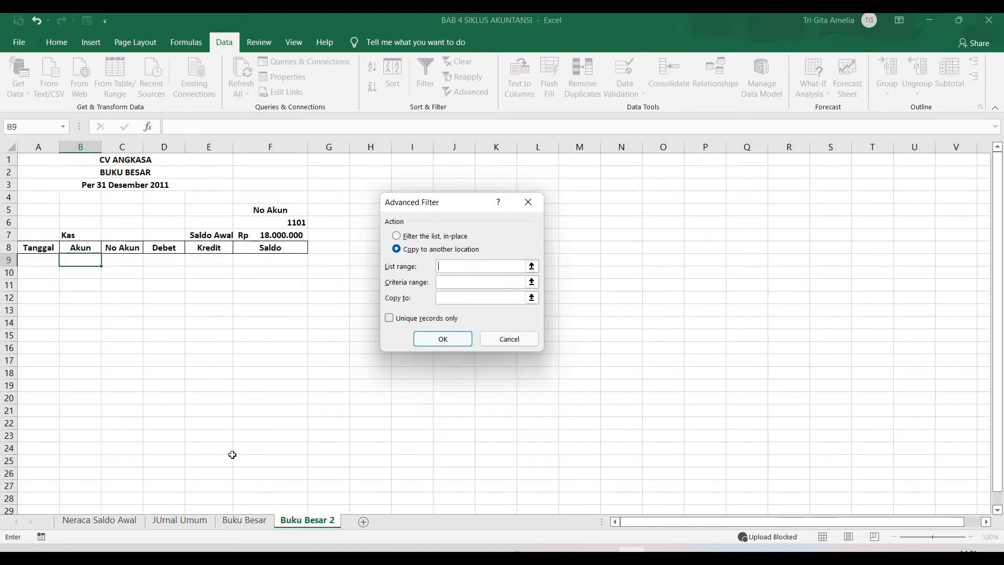
left_click(180, 520)
left_click_drag(51, 222, 313, 488)
- Set the filter's criteria range to F5:F6 and its copy destination to A8:E8 on Buku Besar 2, and run it
left_click(449, 283)
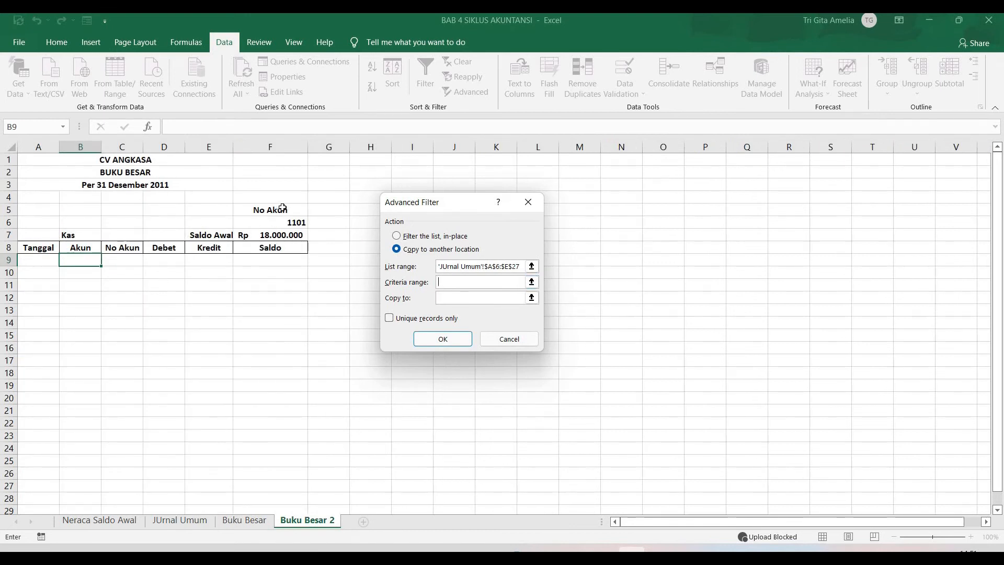
left_click_drag(283, 209, 302, 226)
left_click(450, 300)
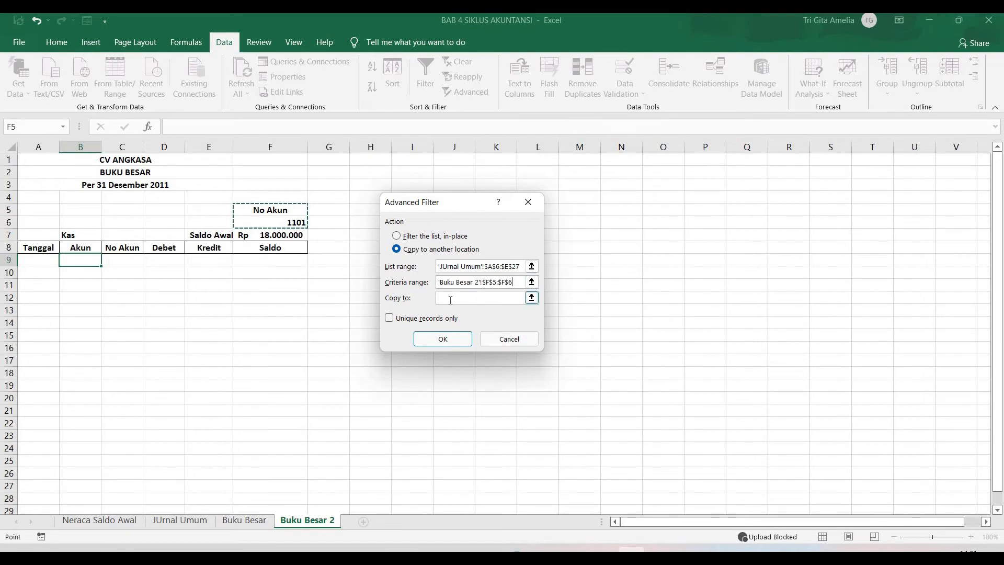
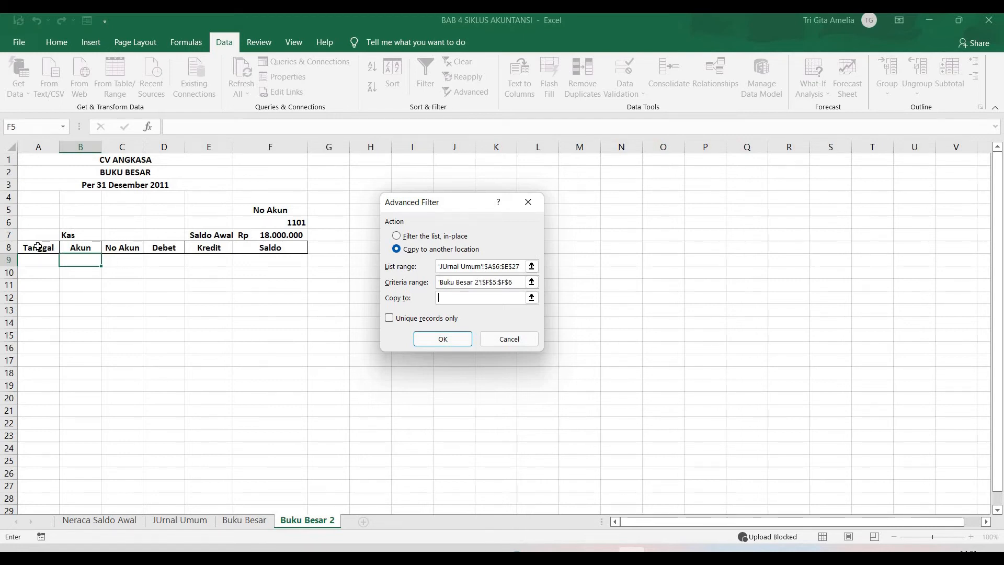
left_click_drag(37, 247, 227, 248)
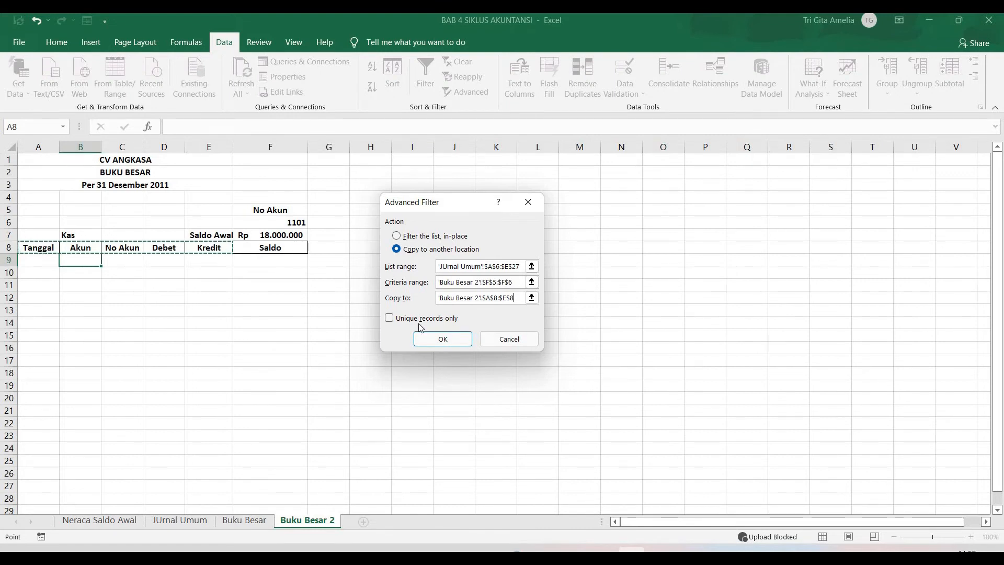
left_click(446, 339)
left_click(270, 401)
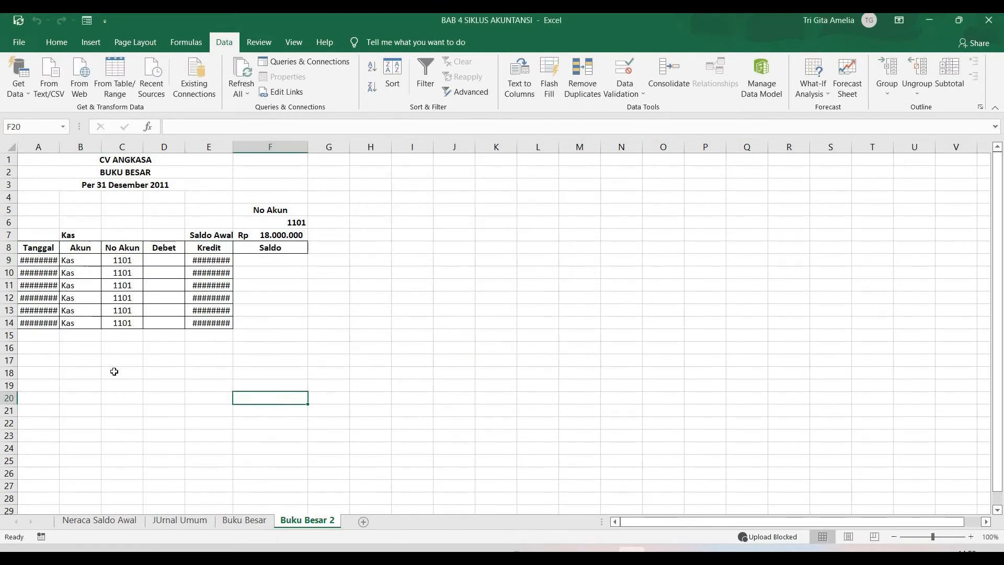
- Auto-fit columns A and E to the Kas dates and Kredit amounts, and check the source entries on JUrnal Umum
double_click(59, 147)
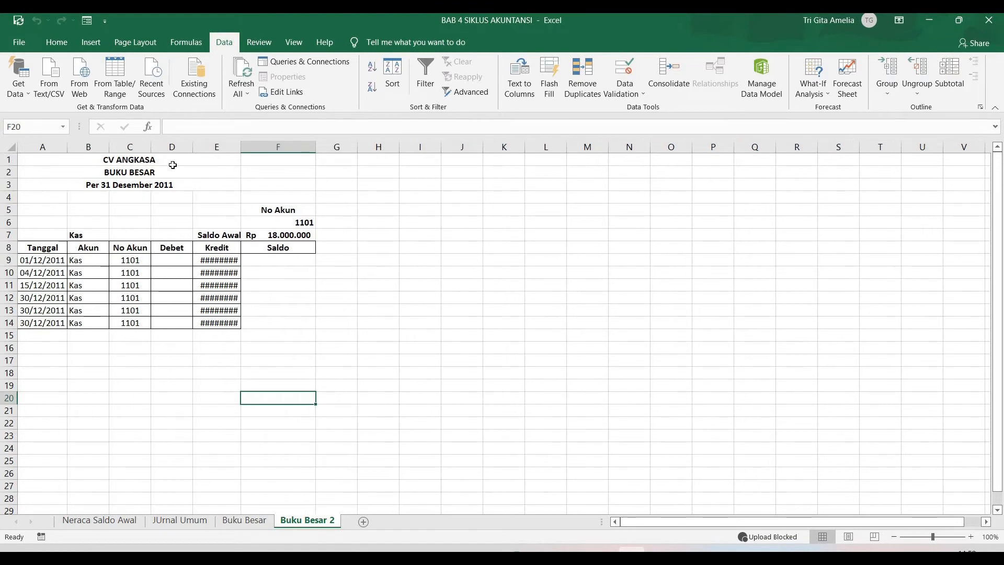
double_click(241, 147)
left_click(321, 322)
left_click(196, 523)
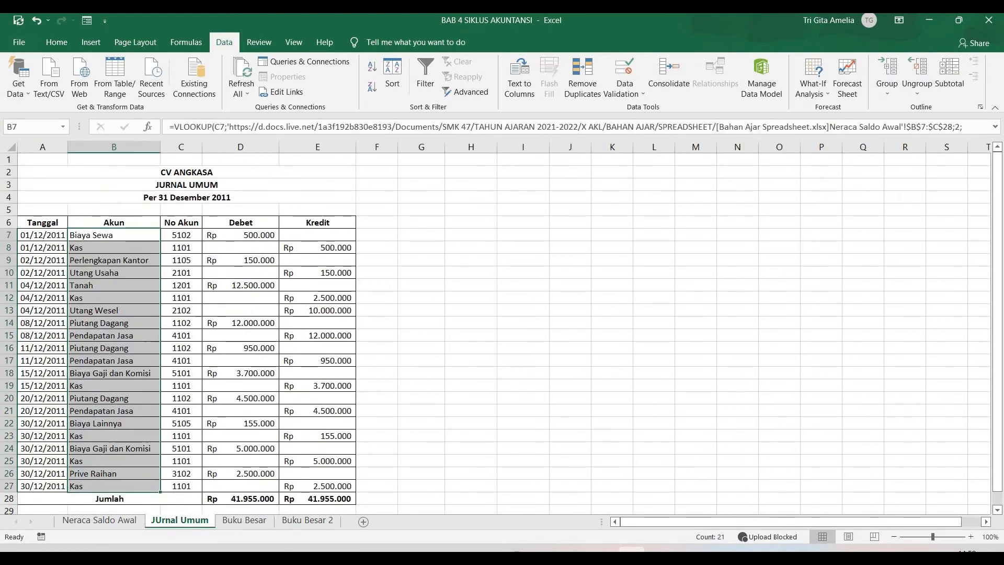
left_click(321, 521)
left_click(308, 384)
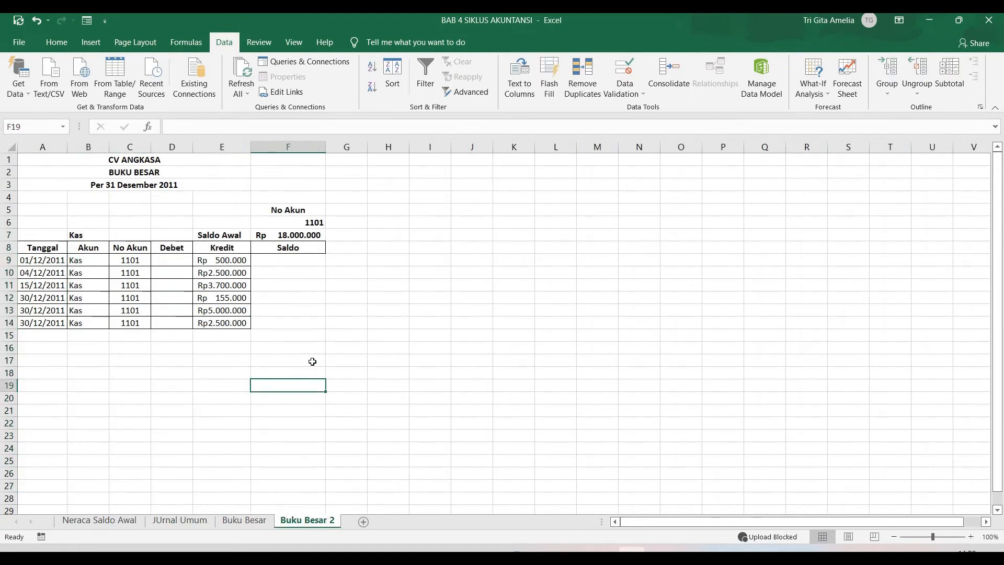
- Examine the Kas opening balance in F7 and the Debet and Kredit entries in rows 9 to 14 for the Saldo calculation
left_click(290, 260)
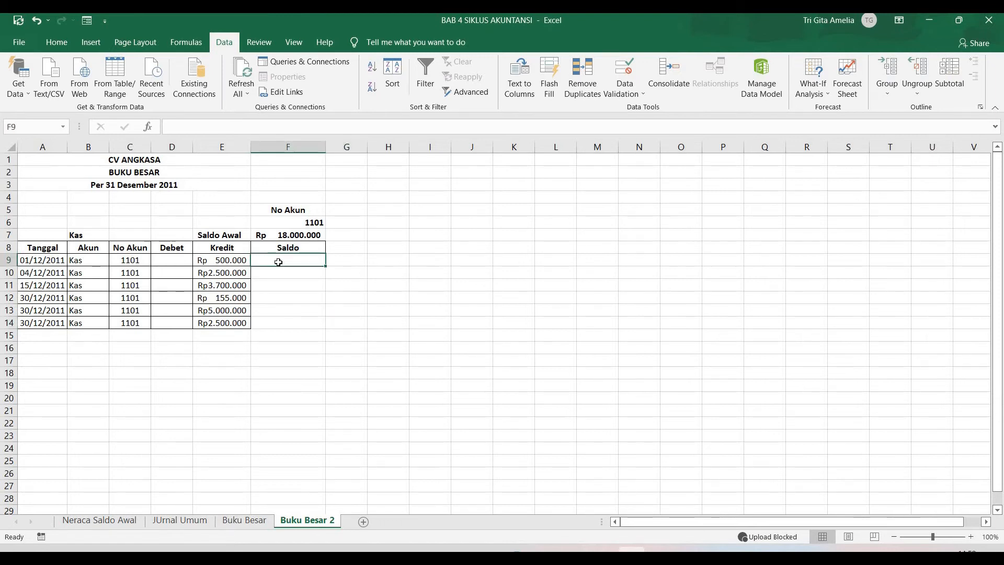
left_click(291, 235)
left_click(165, 257)
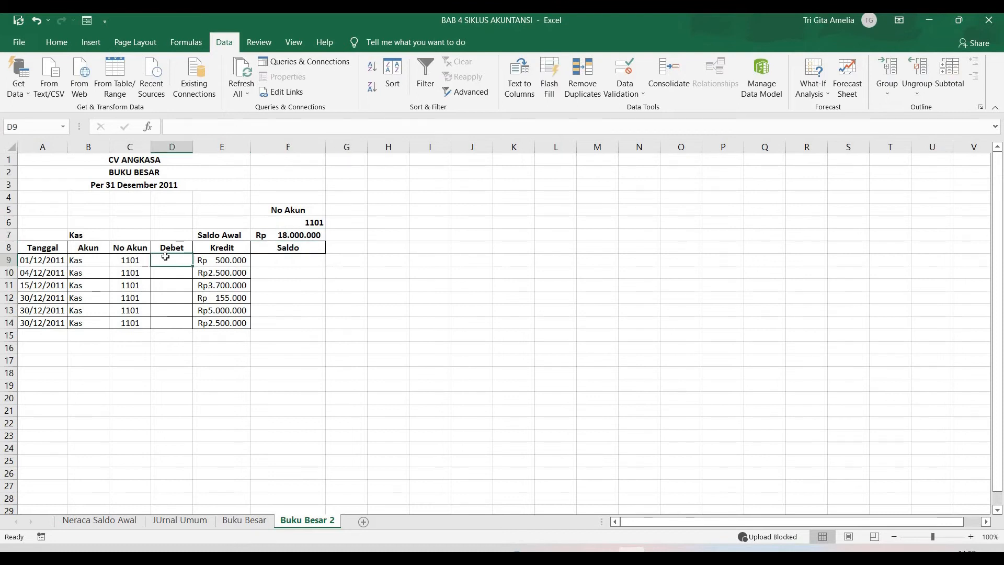
left_click(221, 258)
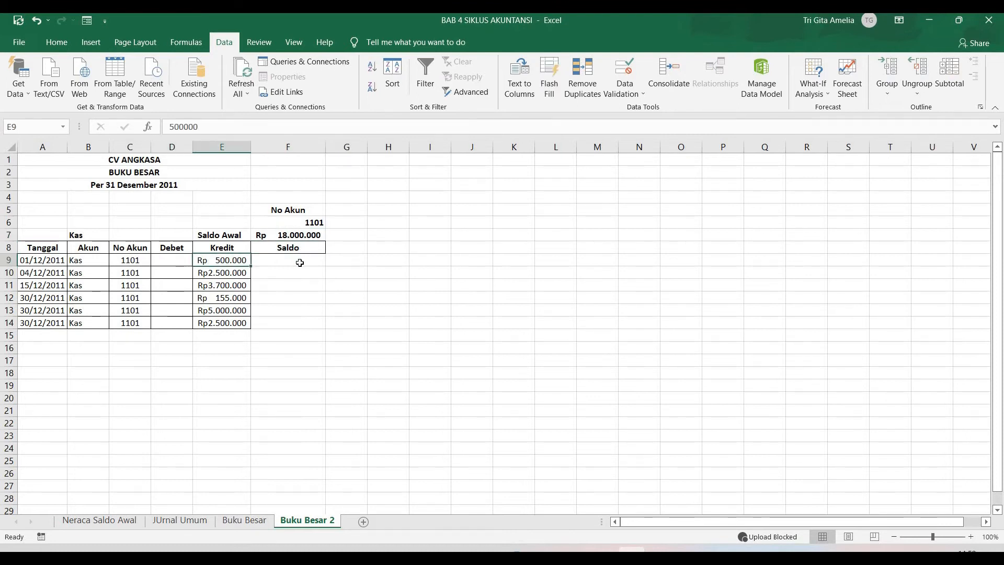
left_click(300, 263)
left_click(184, 261)
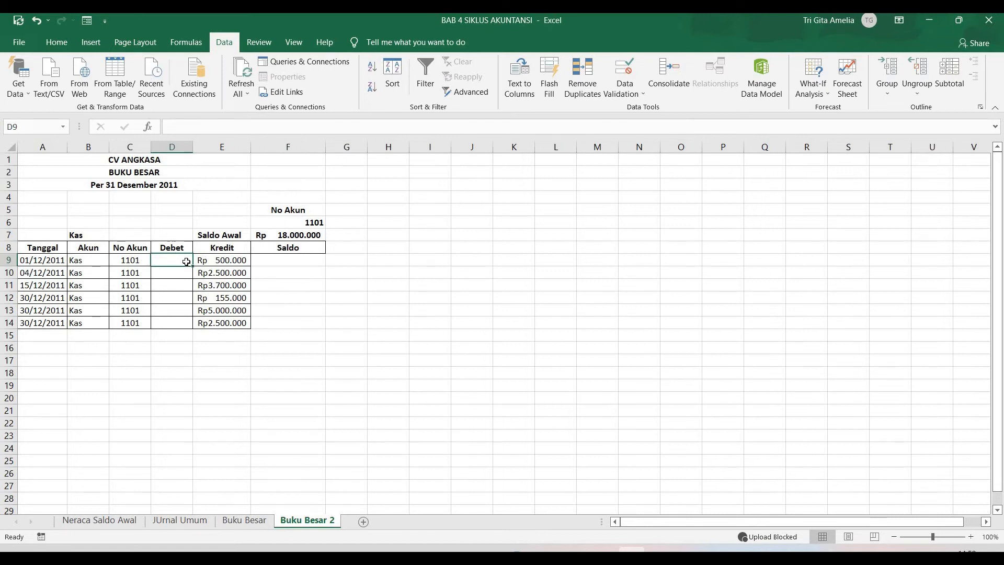
left_click(218, 260)
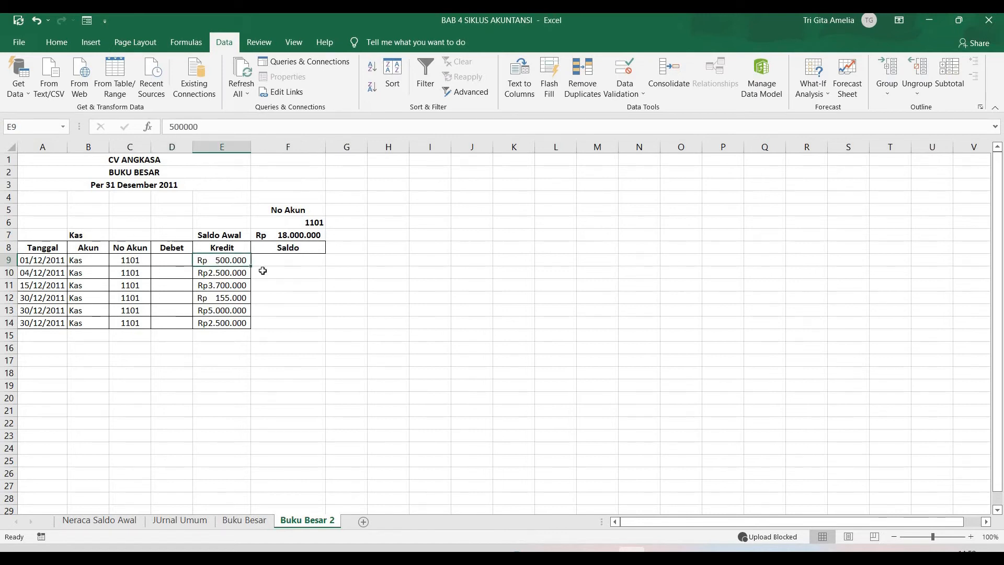
left_click(312, 273)
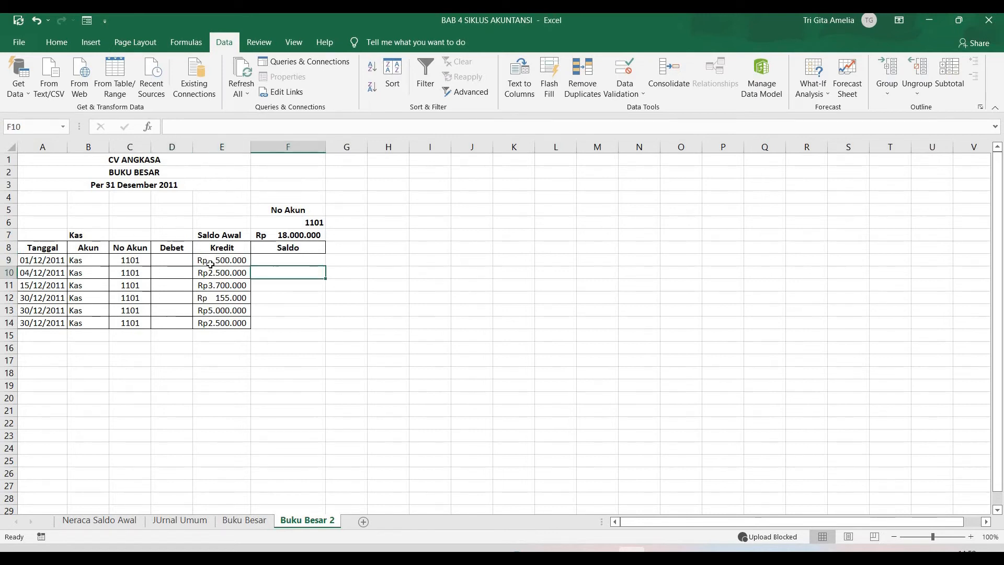
left_click(99, 235)
left_click(179, 261)
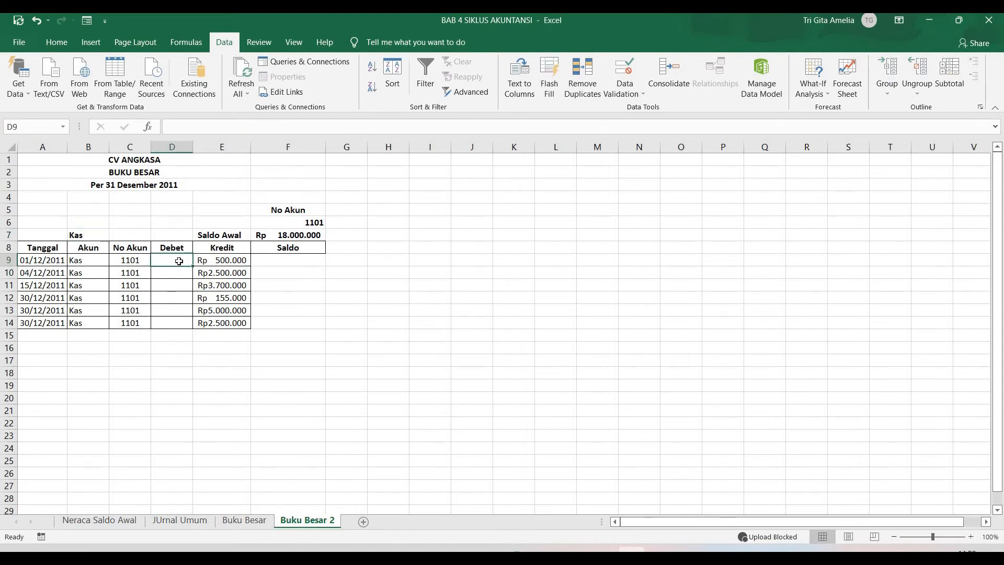
left_click(259, 237)
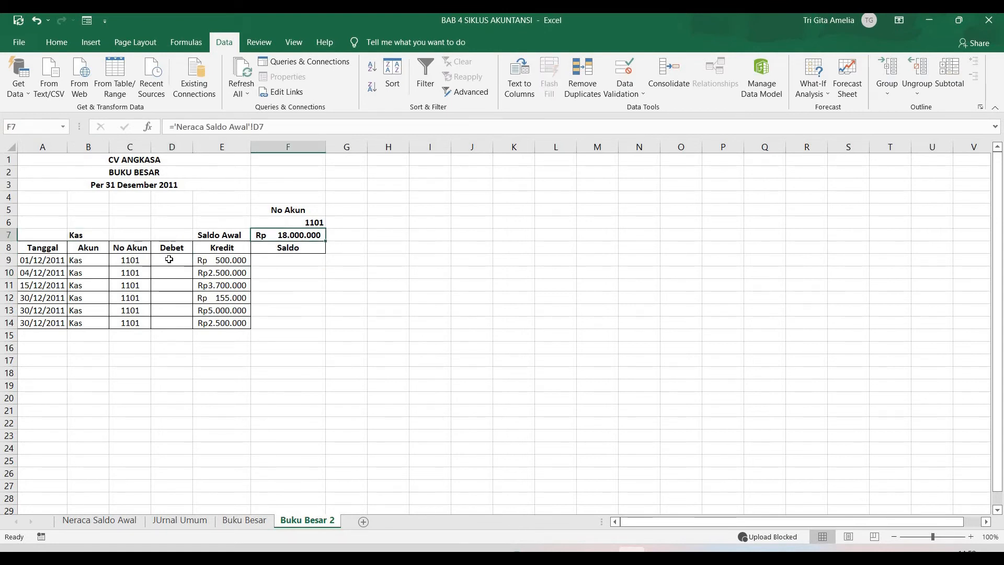
left_click_drag(169, 260, 194, 398)
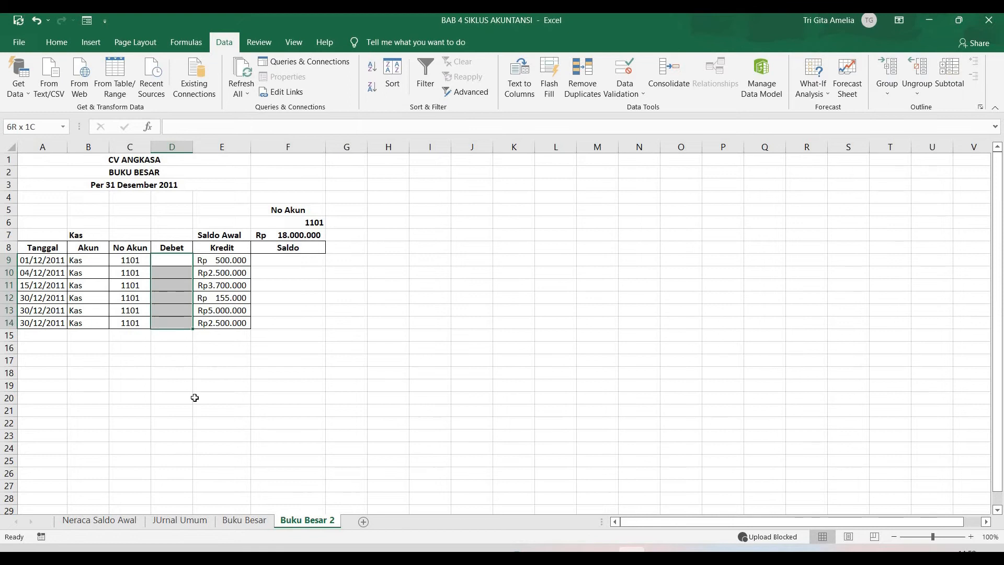
left_click(194, 398)
left_click_drag(223, 260, 224, 323)
left_click(221, 389)
- Enter the first Kas running balance in F9 with the formula =F7+D9-E9
left_click(294, 266)
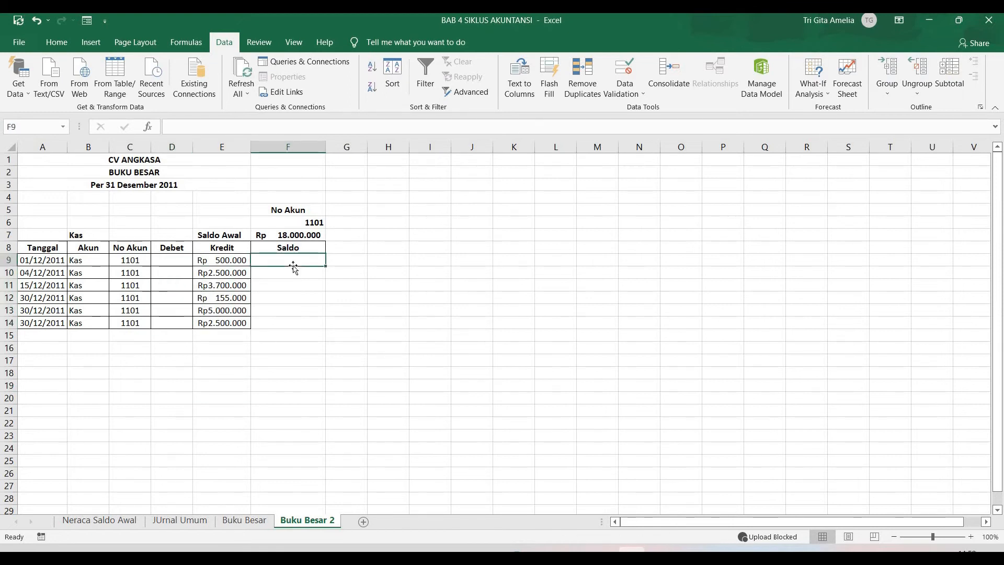
type("=")
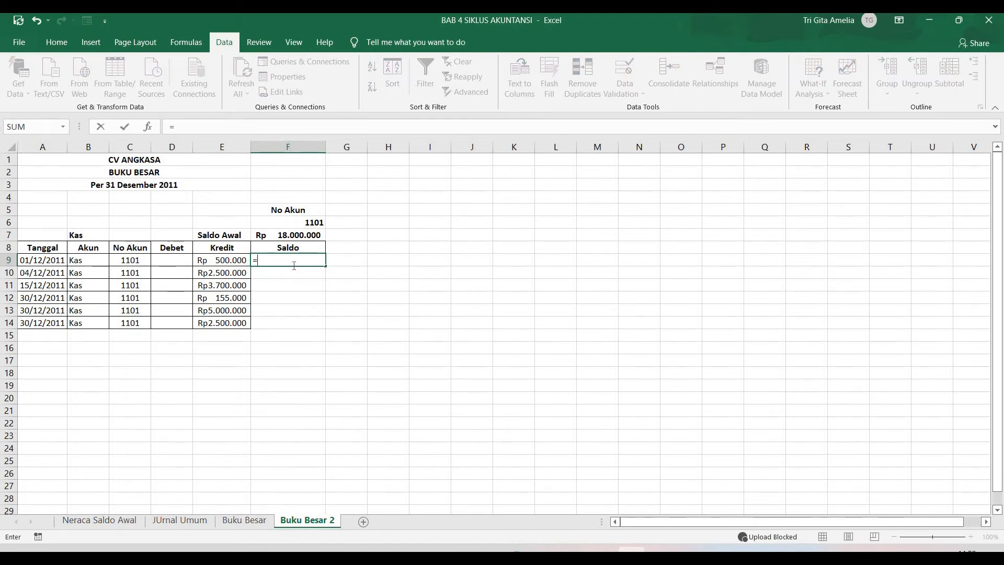
left_click(298, 233)
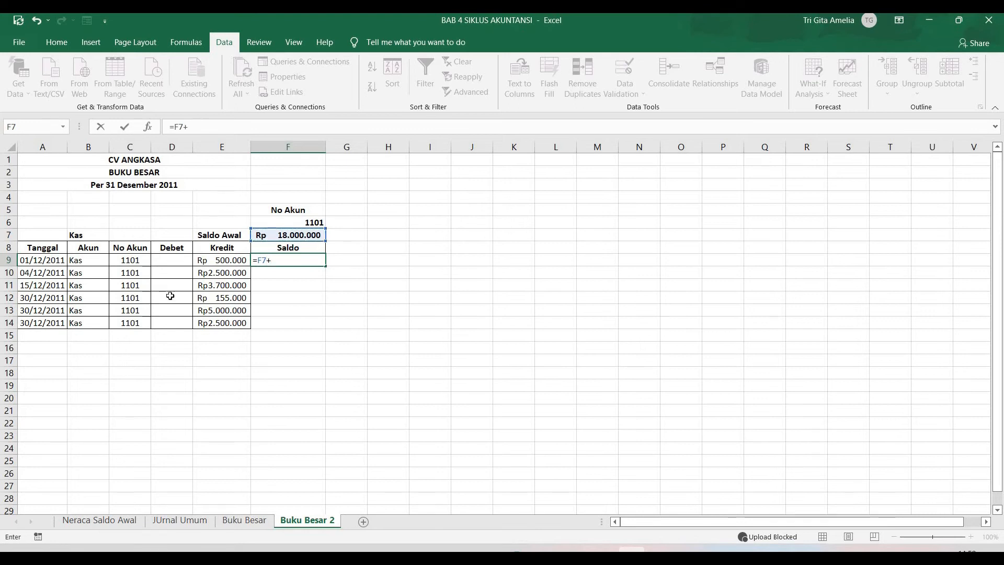
left_click(184, 259)
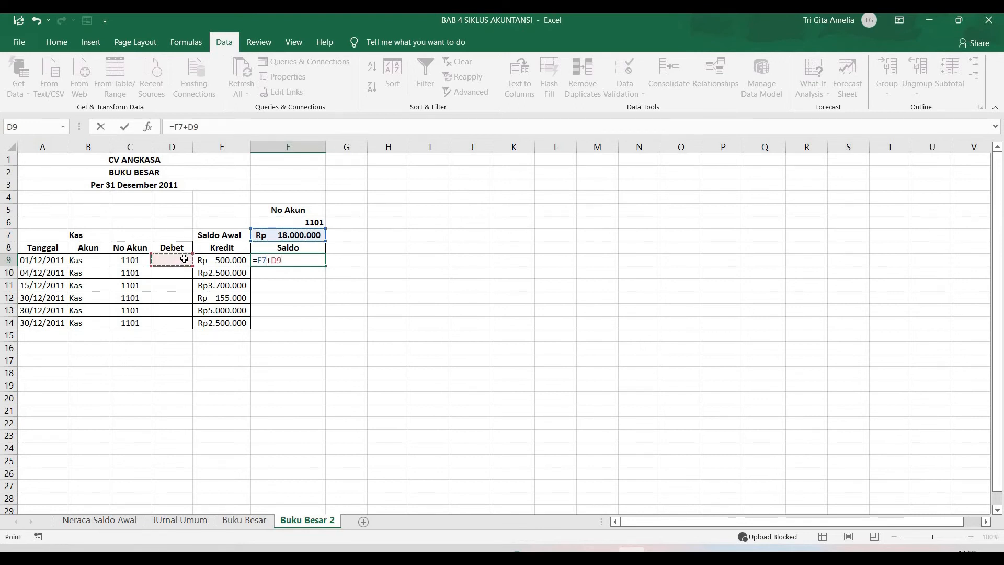
type("-")
left_click(220, 258)
key("Return")
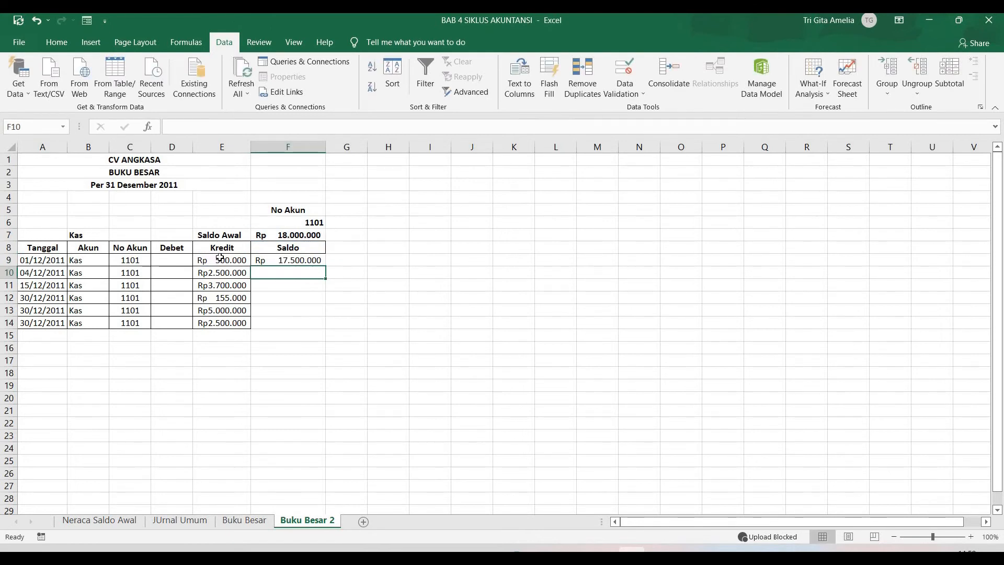
- Try to fill the Saldo formula from F9 down to F14
left_click(320, 261)
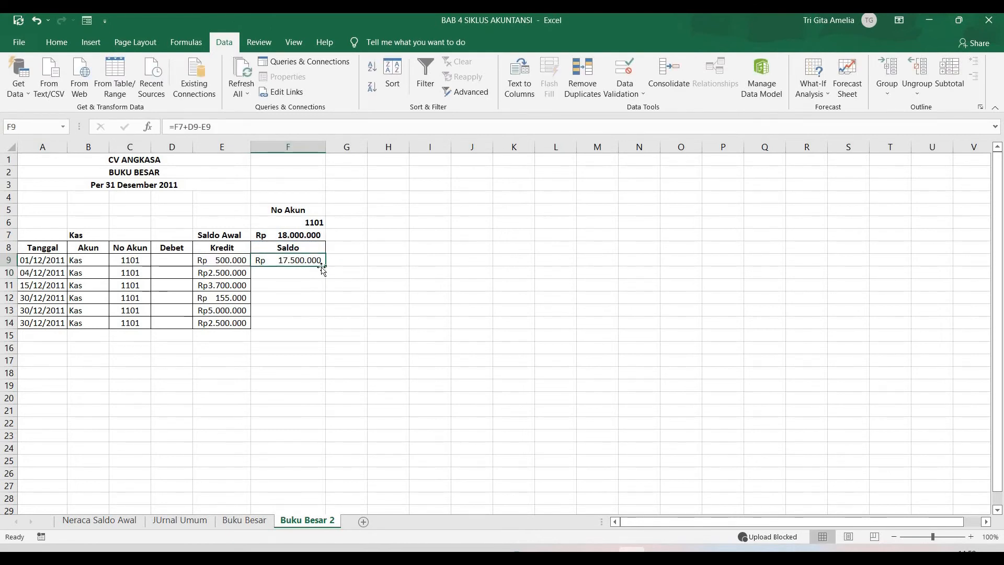
left_click_drag(325, 267, 324, 335)
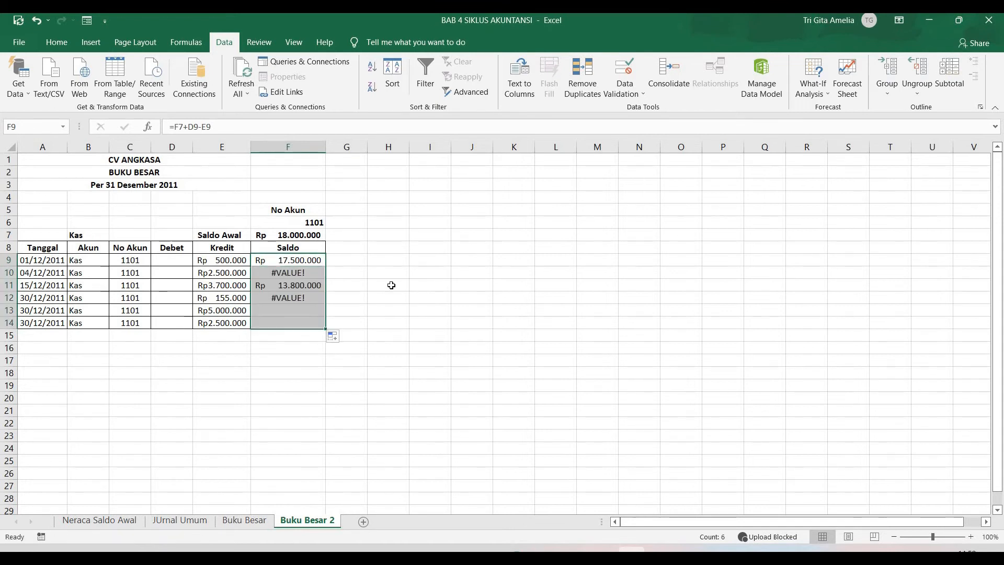
left_click(392, 285)
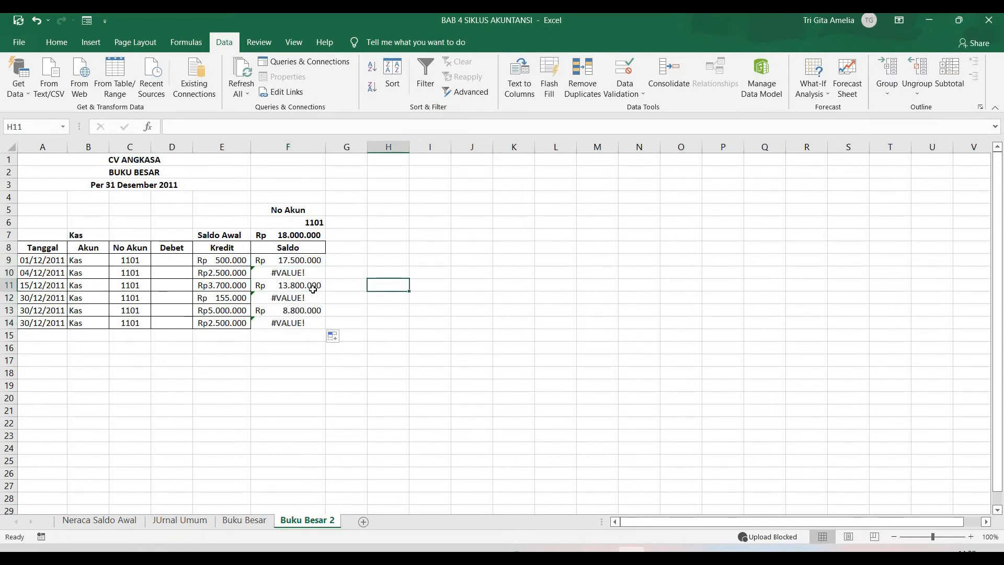
- Check the formulas in the Saldo column against the opening balance in F7 and the Debet and Kredit cells of row 10
left_click(287, 271)
left_click(288, 322)
left_click(284, 270)
left_click(268, 298)
left_click(273, 272)
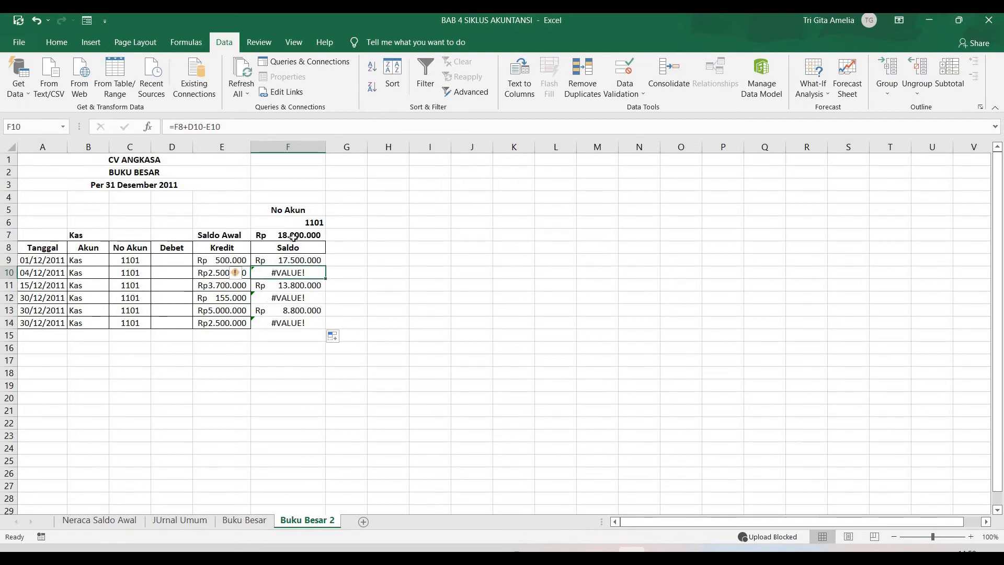
left_click(291, 236)
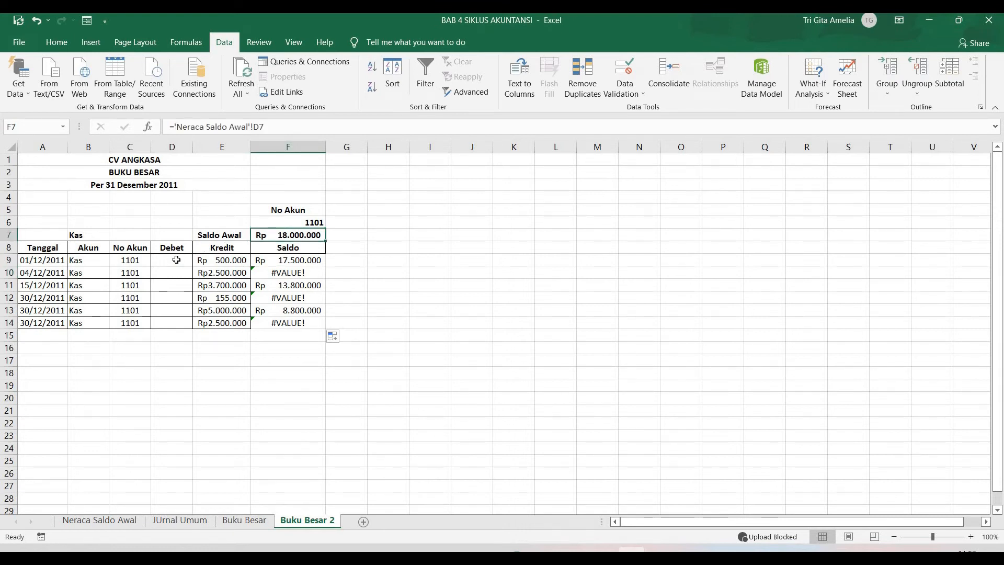
left_click(297, 264)
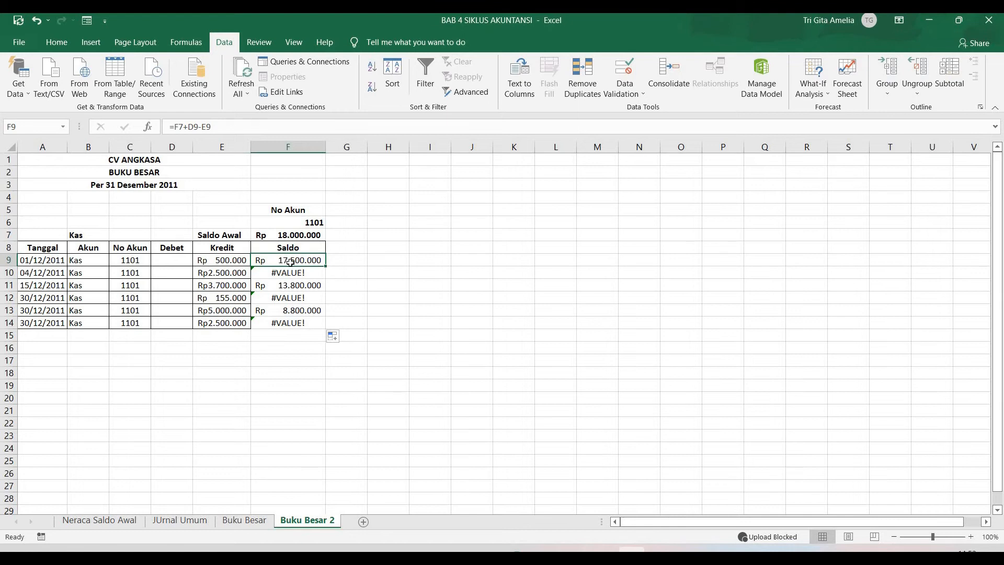
left_click(174, 273)
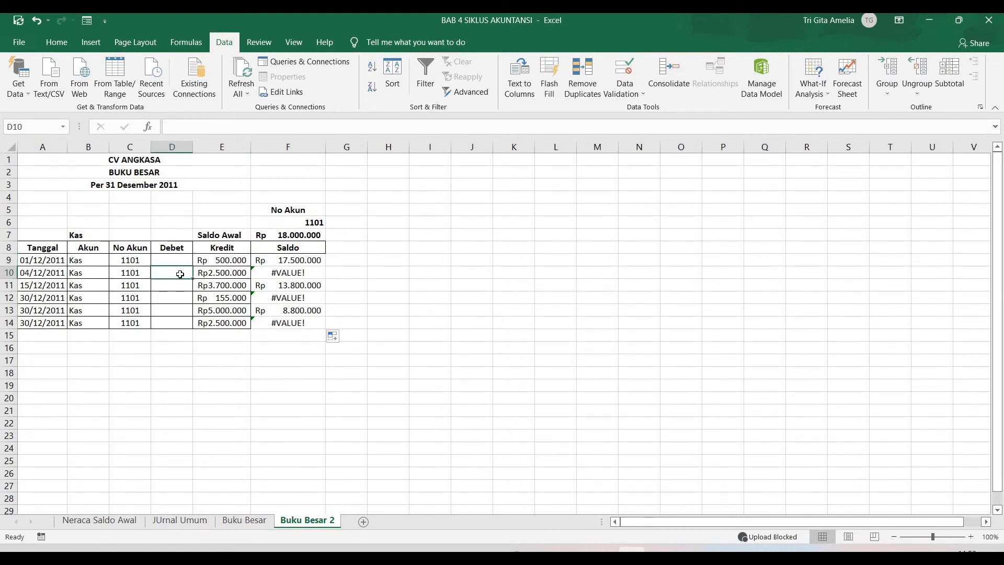
left_click(219, 271)
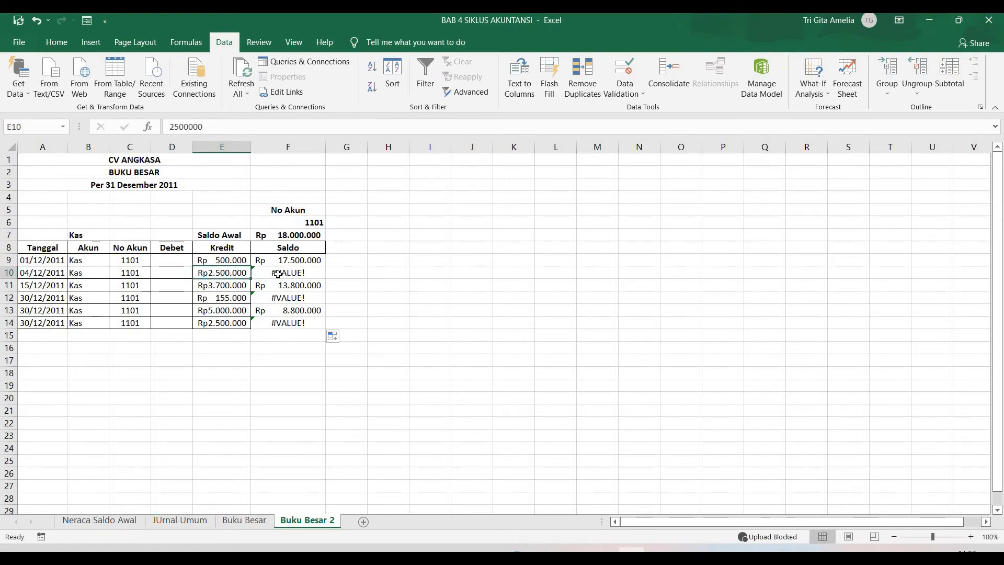
- Clear the Saldo formulas in F10:F14 and enter =F9+D10-E10 in F10
left_click_drag(282, 271, 281, 320)
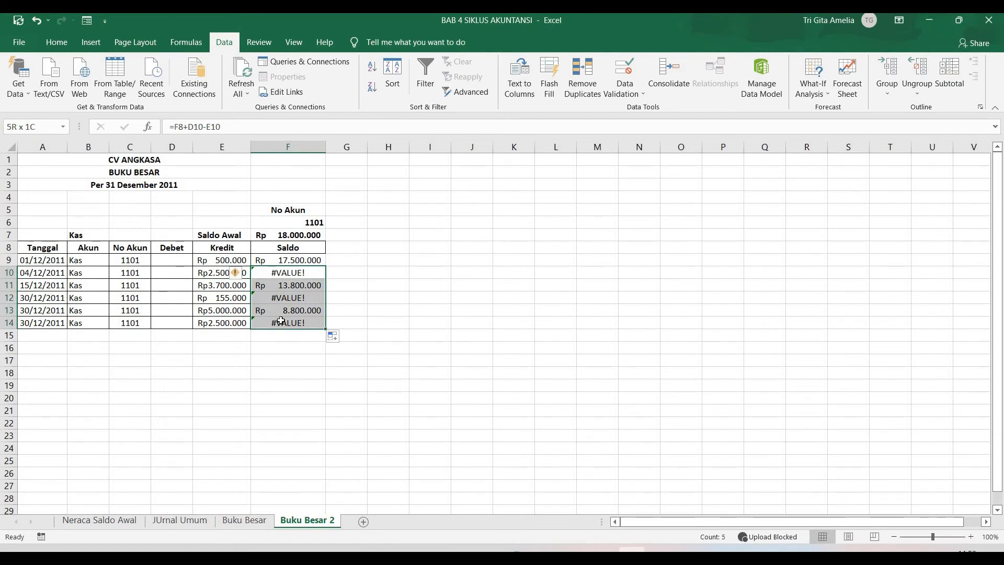
key("Delete")
left_click(298, 270)
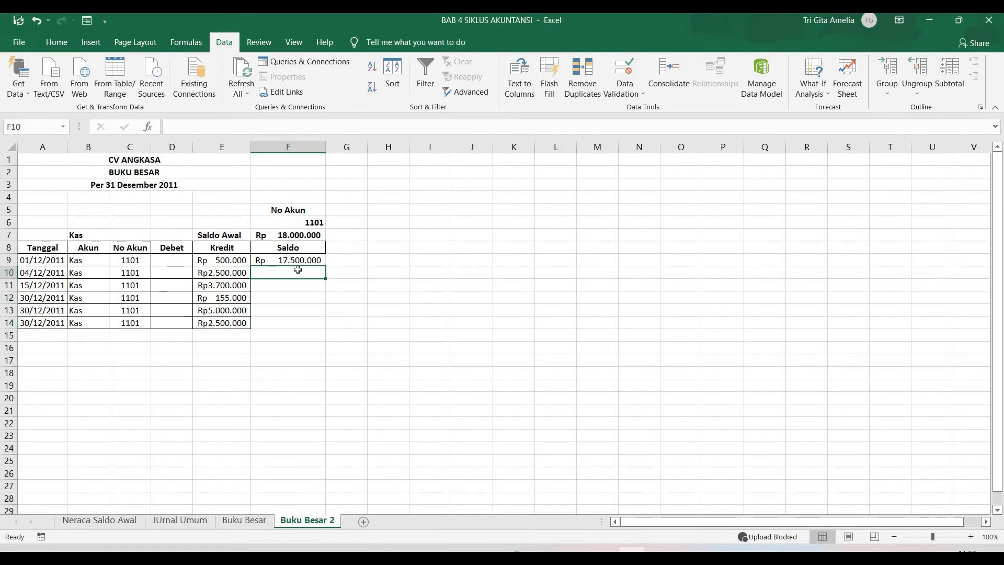
type("=")
left_click(286, 259)
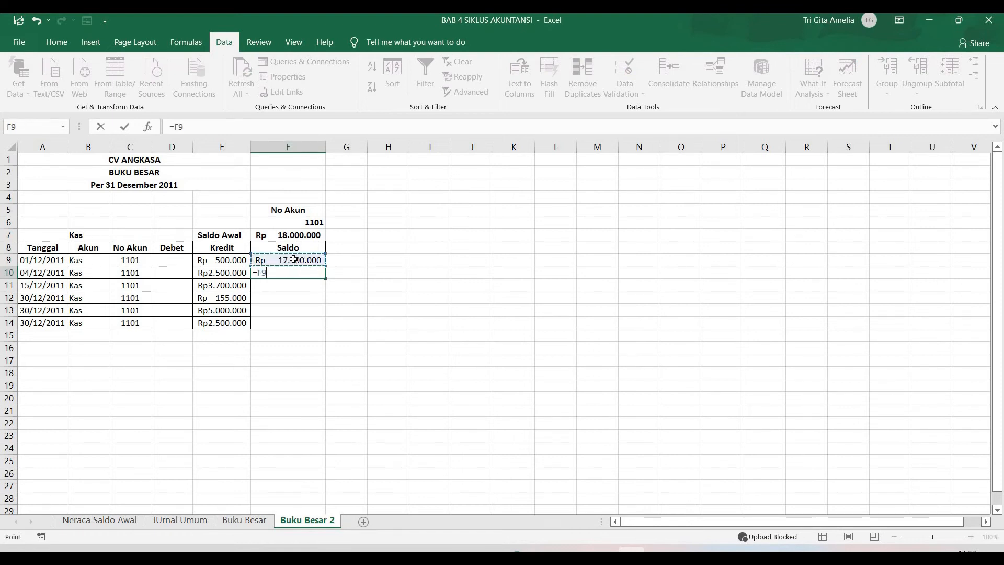
type("+")
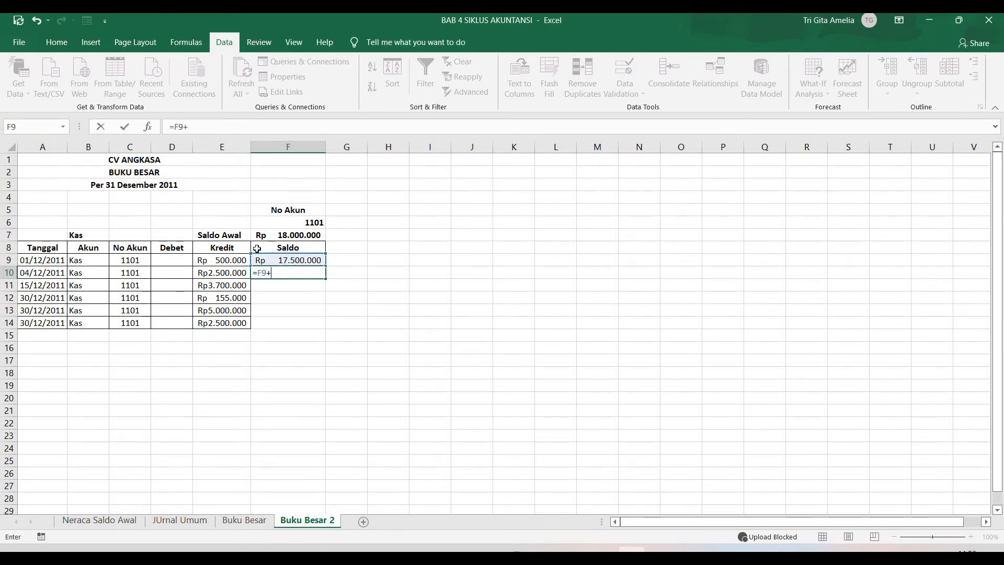
left_click(168, 273)
type("-")
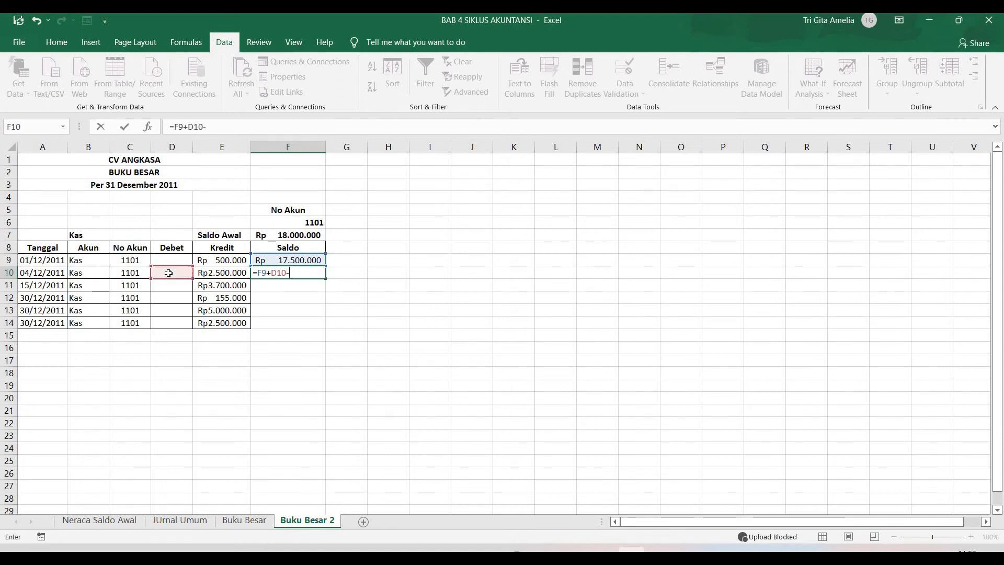
left_click(225, 273)
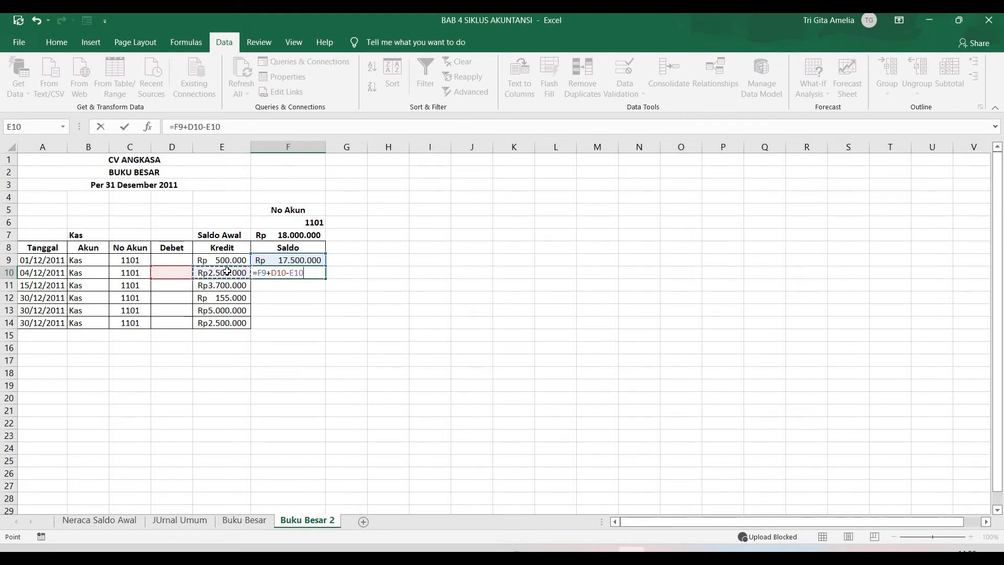
key("Return")
- Fill the running balance formula from F10 down to F14
left_click(309, 272)
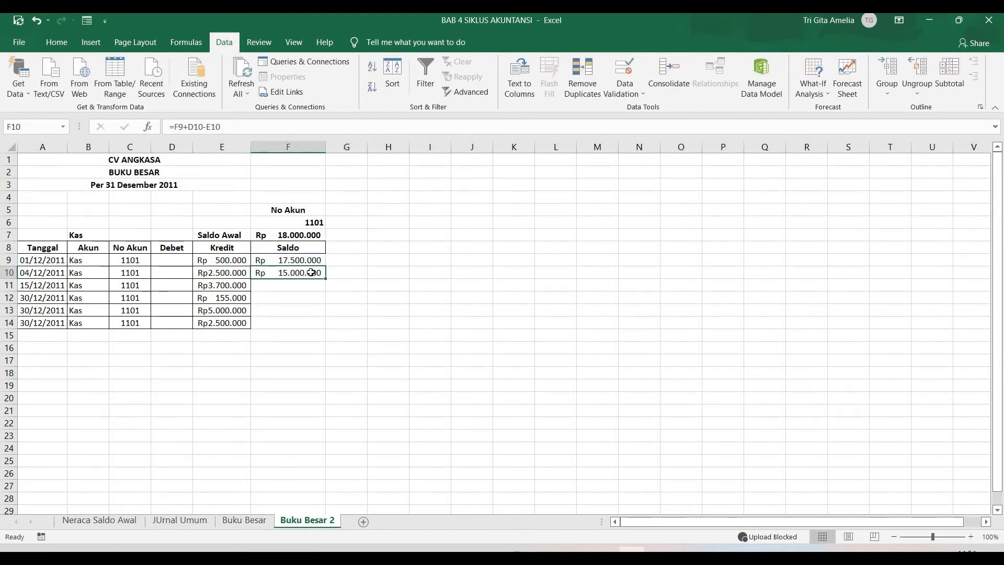
left_click_drag(326, 280, 326, 330)
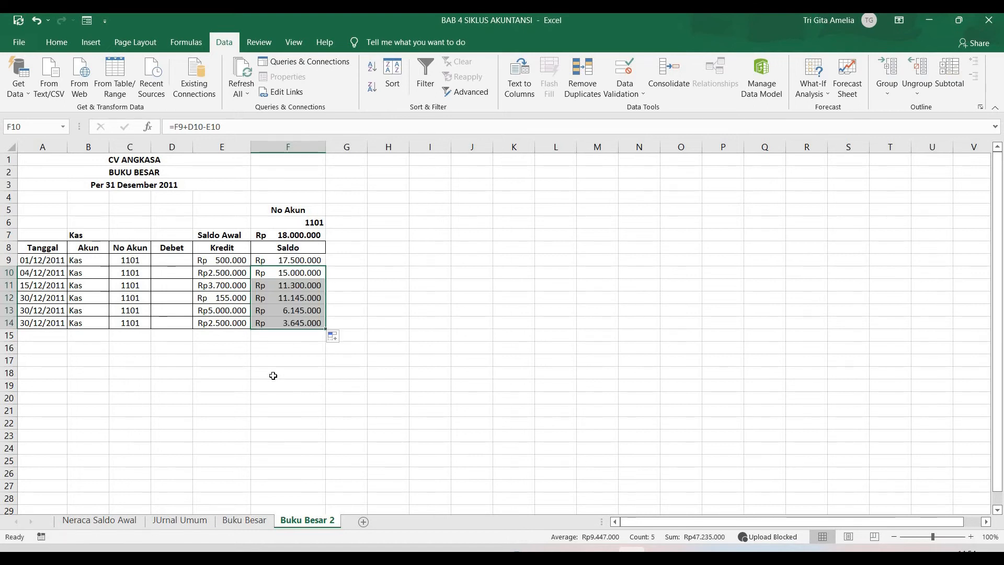
left_click(273, 376)
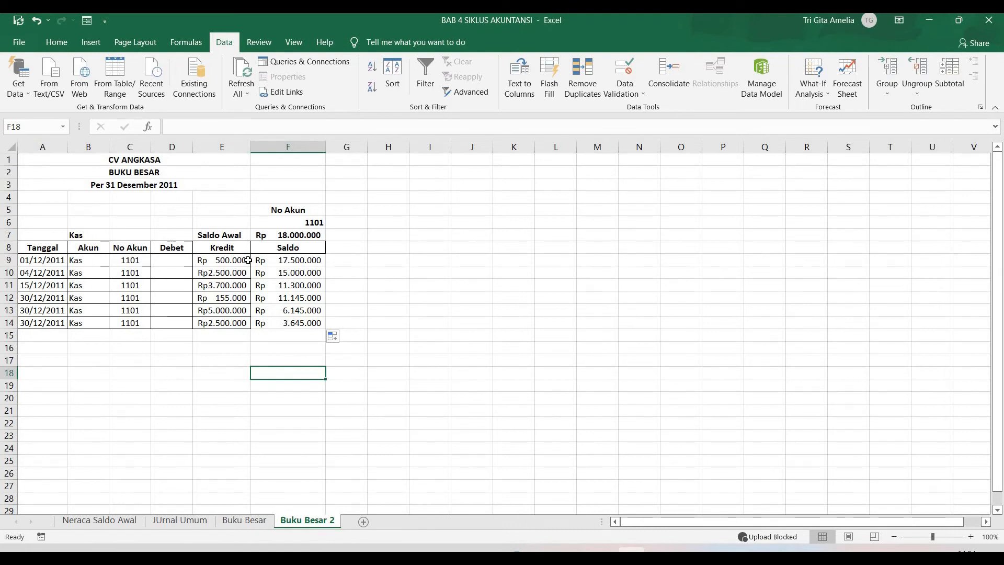
- Add borders to all the Kredit and Saldo cells in E9:F14
left_click_drag(228, 260, 290, 323)
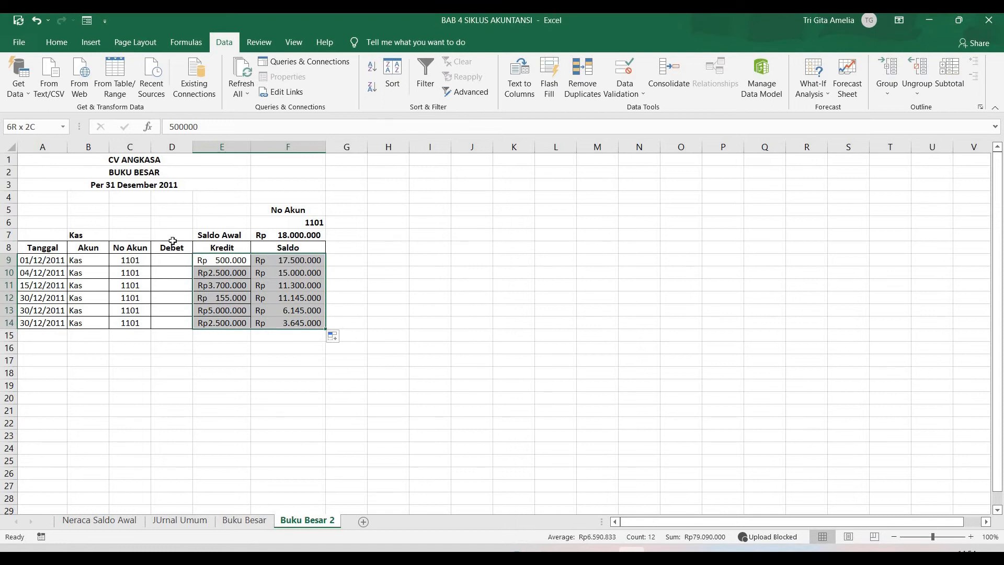
left_click(57, 42)
left_click(242, 365)
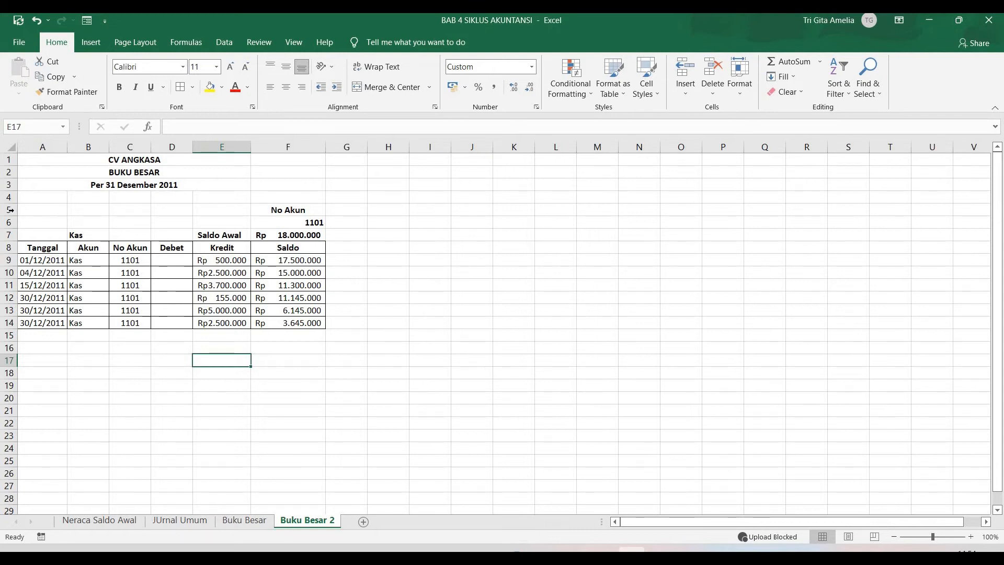
- Copy the Kas account heading block A5:F8 and paste it below the table at A16
mouse_move(43, 210)
left_mouse_down()
mouse_move(292, 222)
mouse_move(303, 250)
left_mouse_up()
key("ctrl+c")
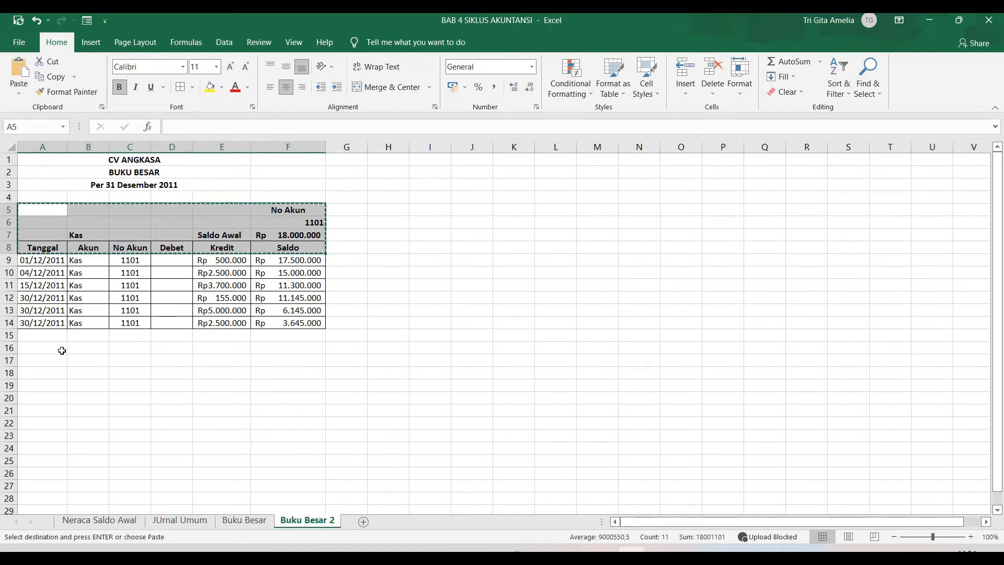
left_click(61, 348)
key("ctrl+v")
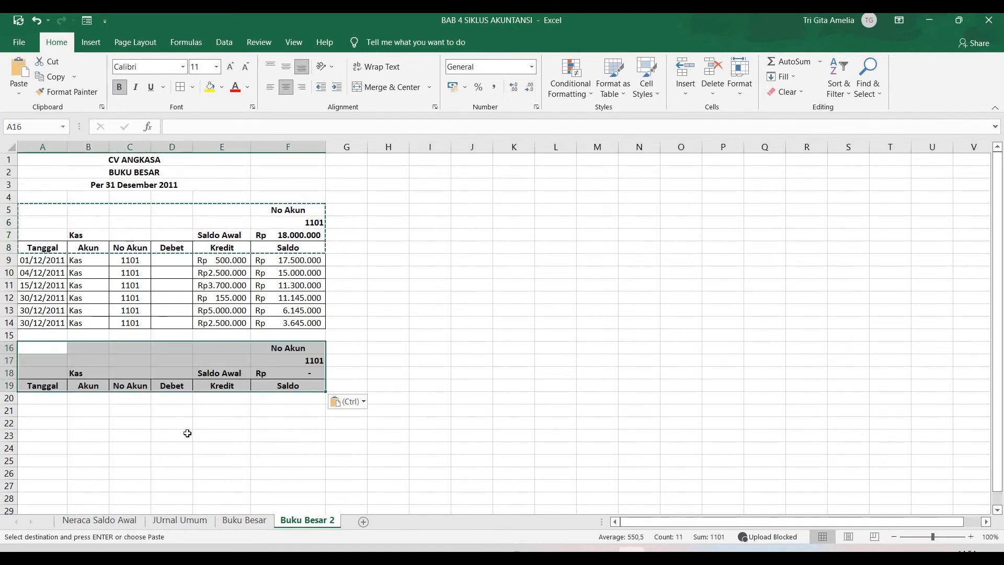
- Set the account number in F17 of the copied heading block to 1102
left_click(173, 434)
left_click(308, 360)
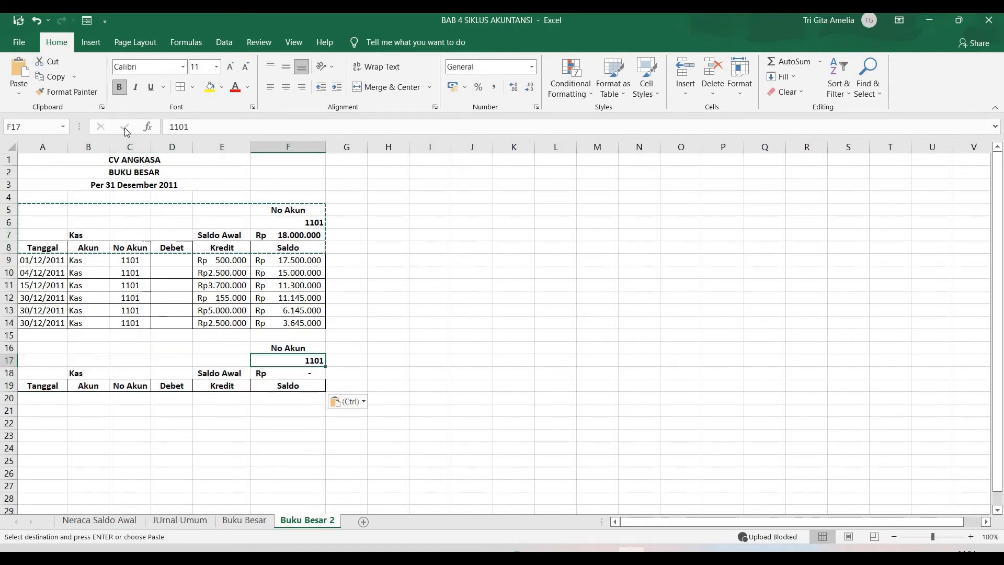
left_click(198, 129)
key("BackSpace")
type("2")
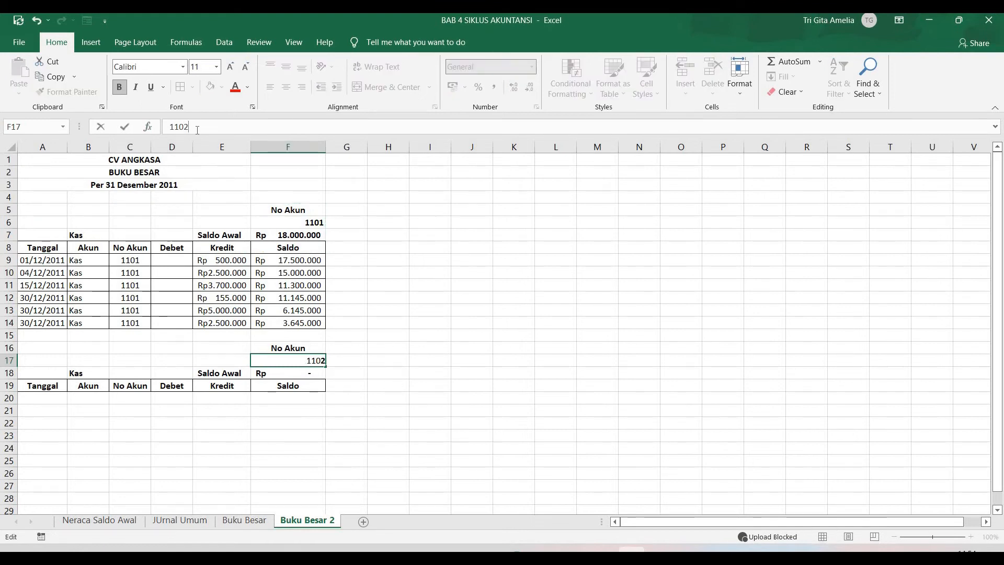
key("Return")
left_click(96, 373)
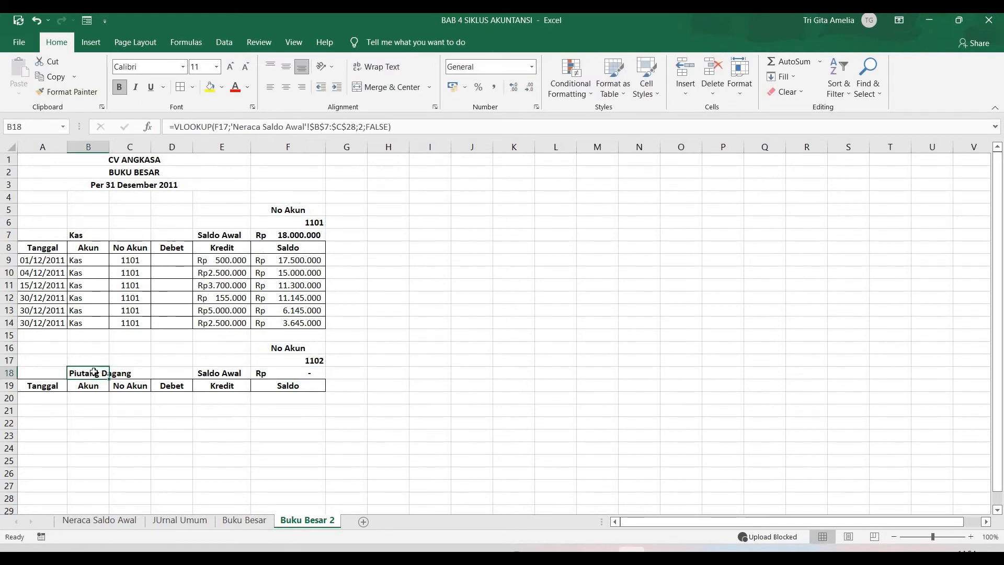
left_click(170, 421)
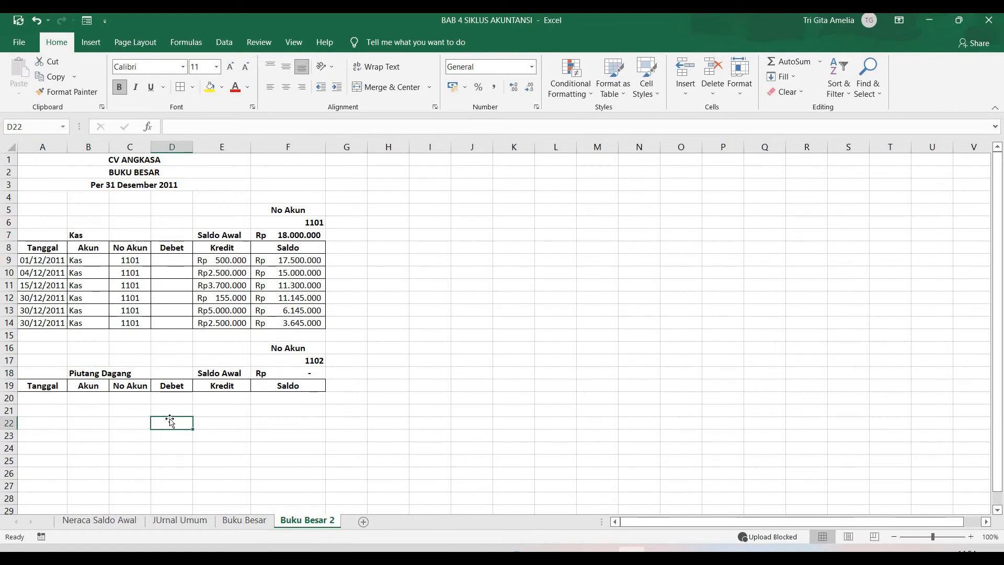
- Replace the opening balance formula in F18 with a link to cell D8 of the Neraca Saldo Awal sheet
left_click(319, 374)
left_click_drag(285, 124, 173, 121)
type("=")
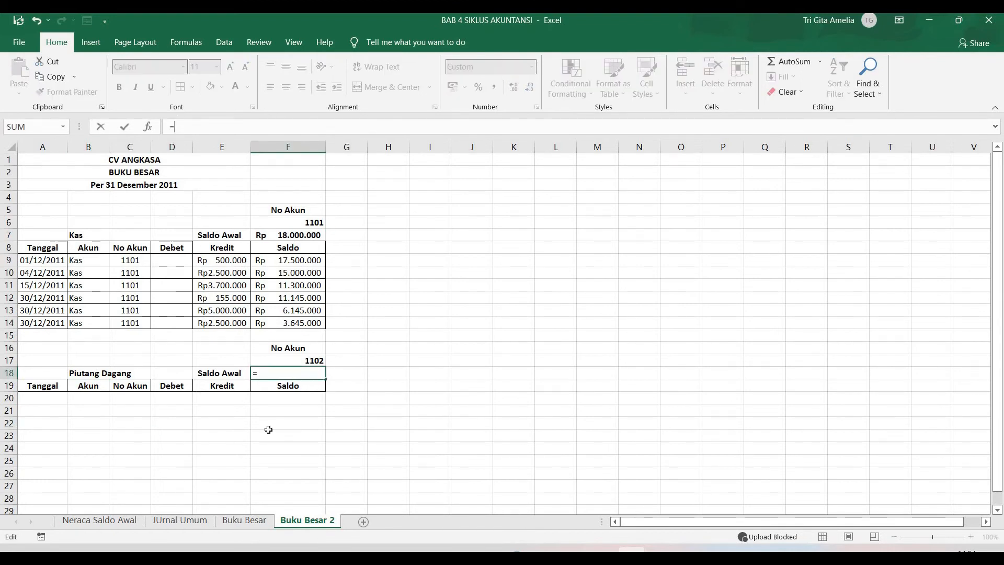
left_click(85, 521)
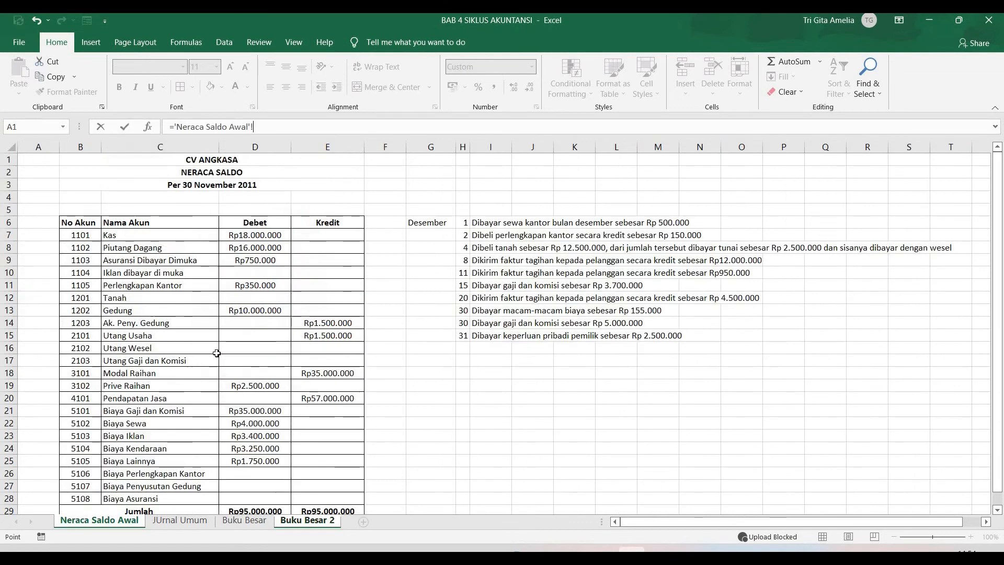
left_click(255, 247)
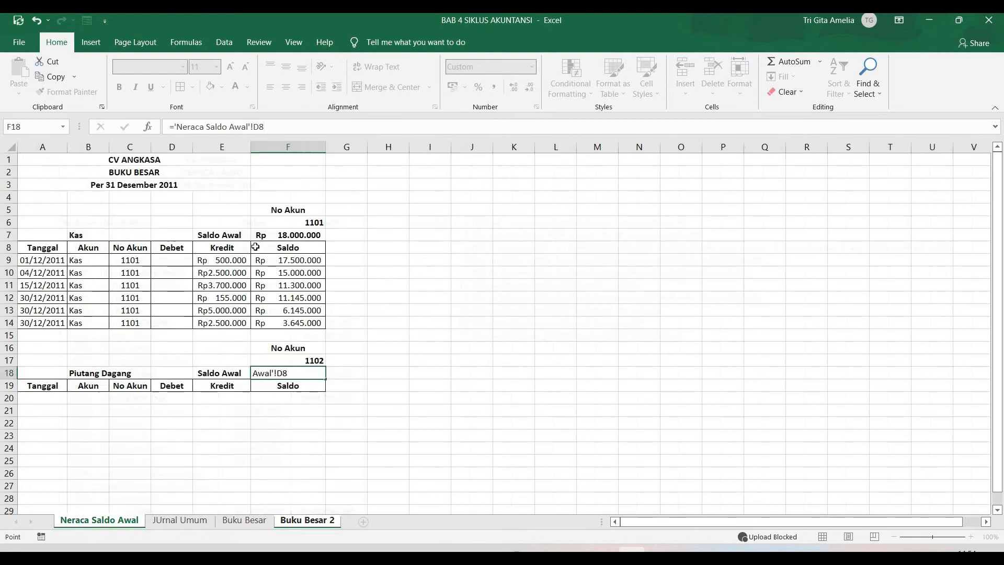
key("Return")
left_click(330, 457)
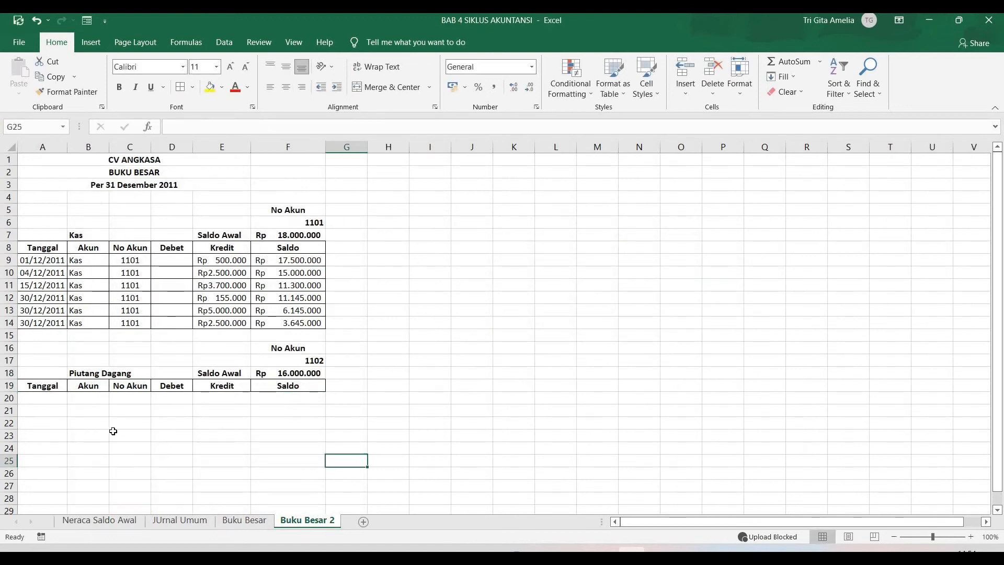
- Start an Advanced Filter that copies to another location and clear its list, criteria and copy-to ranges
left_click(89, 398)
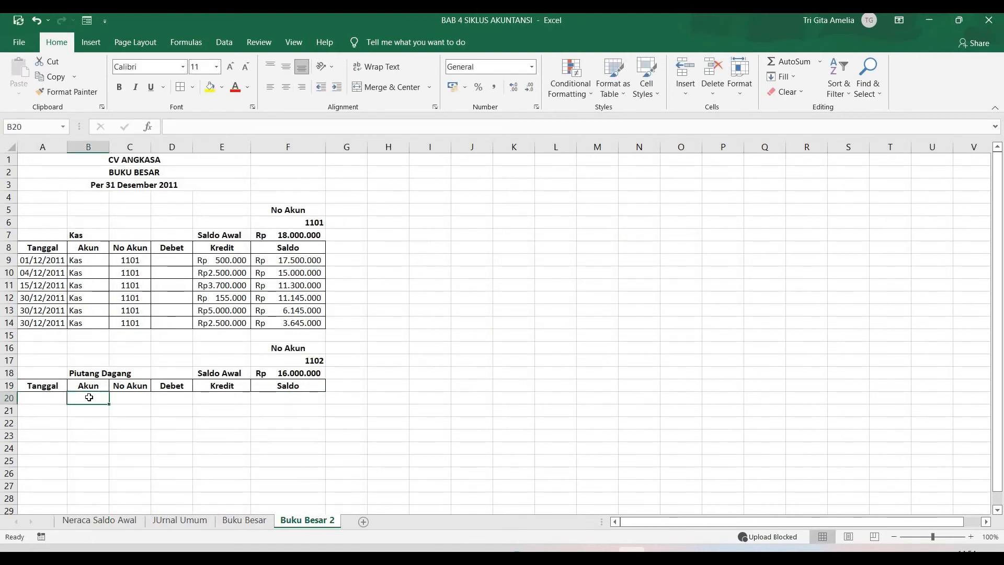
left_click(225, 43)
left_click(478, 95)
left_click(459, 337)
left_click(438, 248)
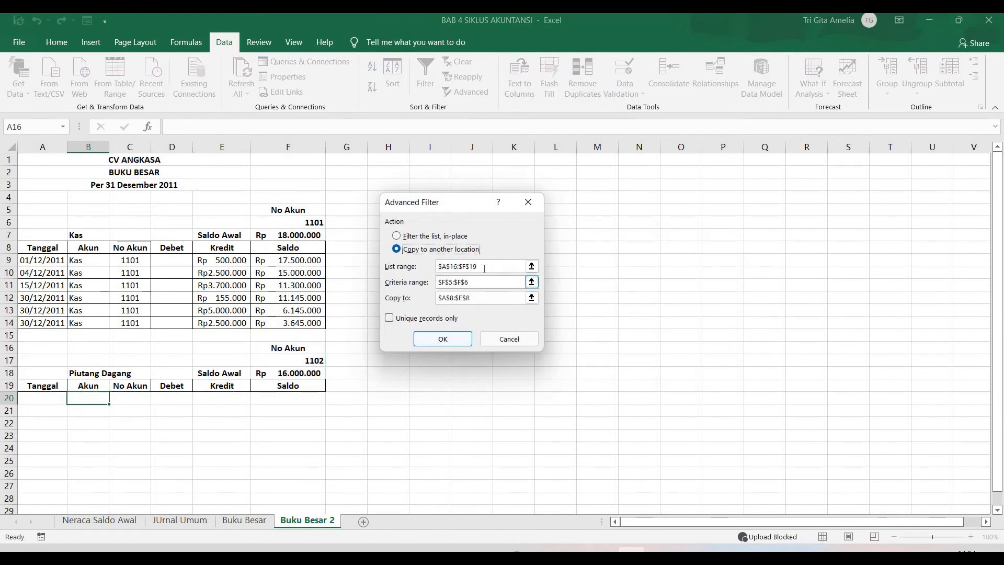
key("BackSpace")
left_click_drag(521, 282, 430, 286)
key("BackSpace")
left_click_drag(489, 303, 436, 301)
key("BackSpace")
left_click(449, 266)
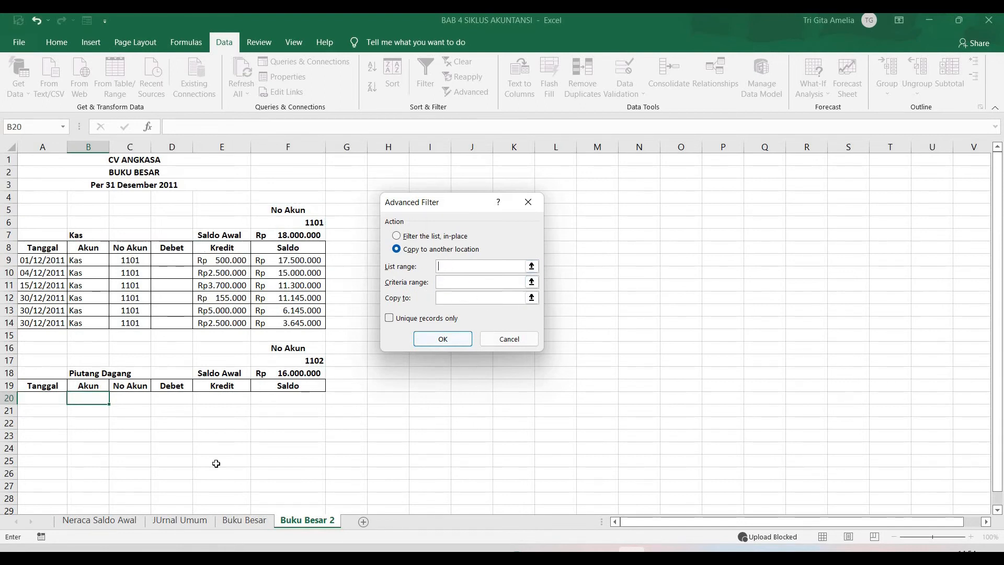
- Filter JUrnal Umum A6:E27 with criteria F16:F17 of Buku Besar 2 and copy the matching entries to A19:E19
left_click(180, 521)
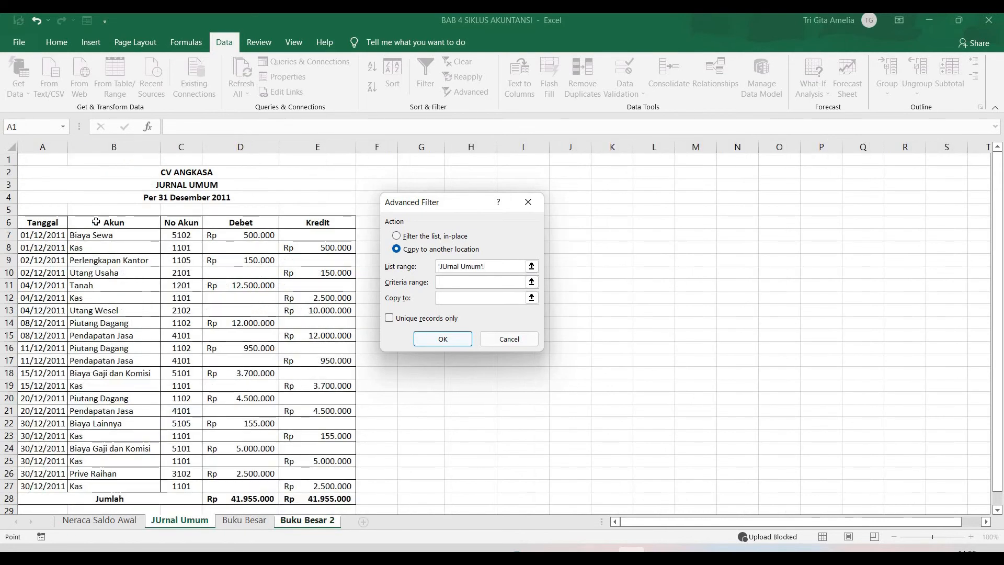
left_click_drag(47, 222, 313, 246)
left_click_drag(313, 312, 317, 487)
left_click(441, 294)
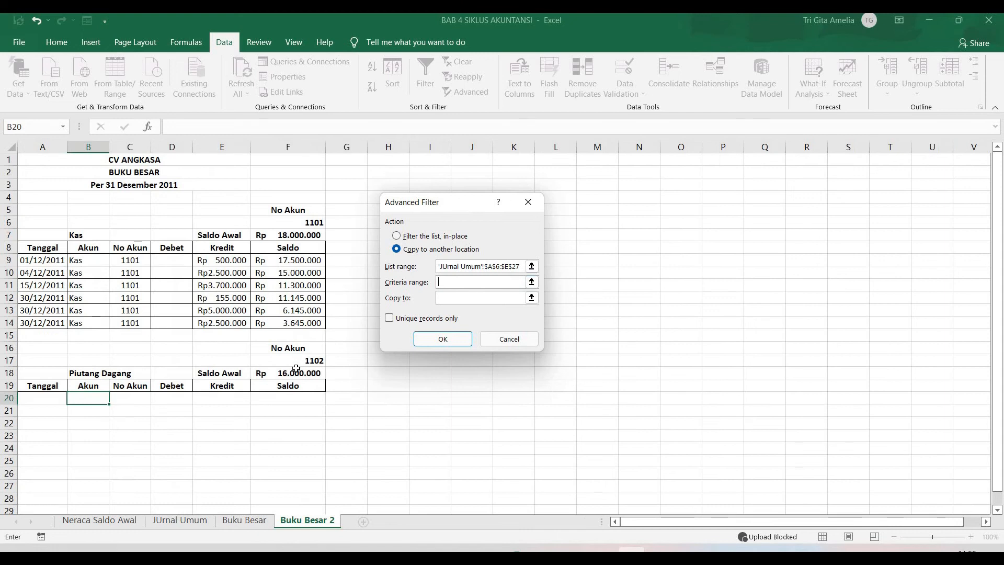
left_click_drag(306, 348, 306, 360)
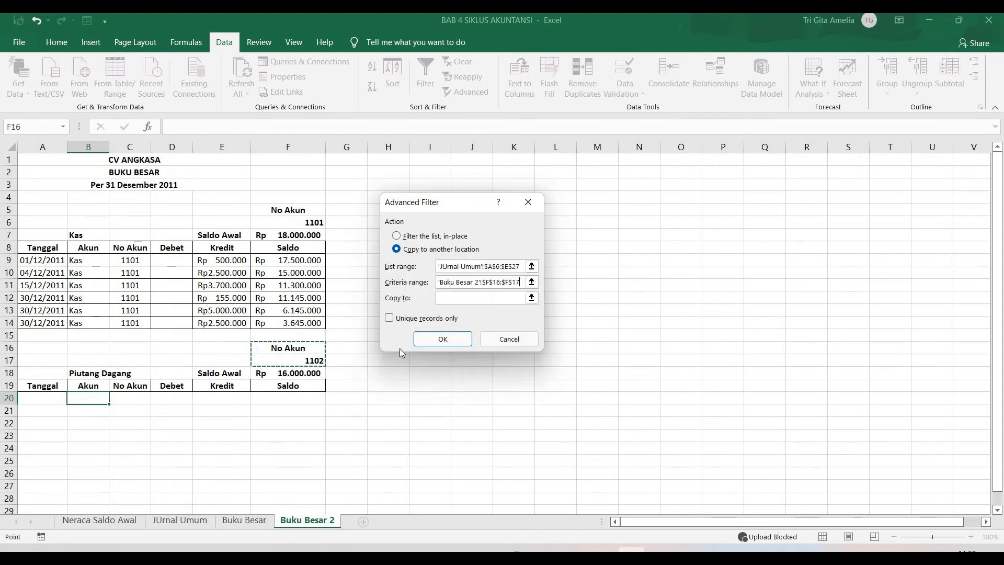
left_click(449, 299)
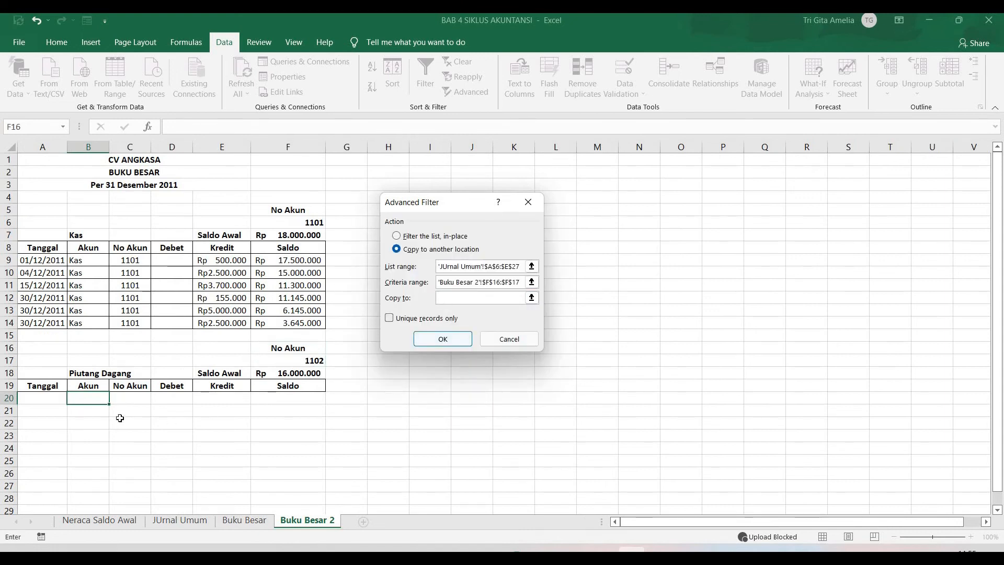
left_click_drag(44, 386, 197, 391)
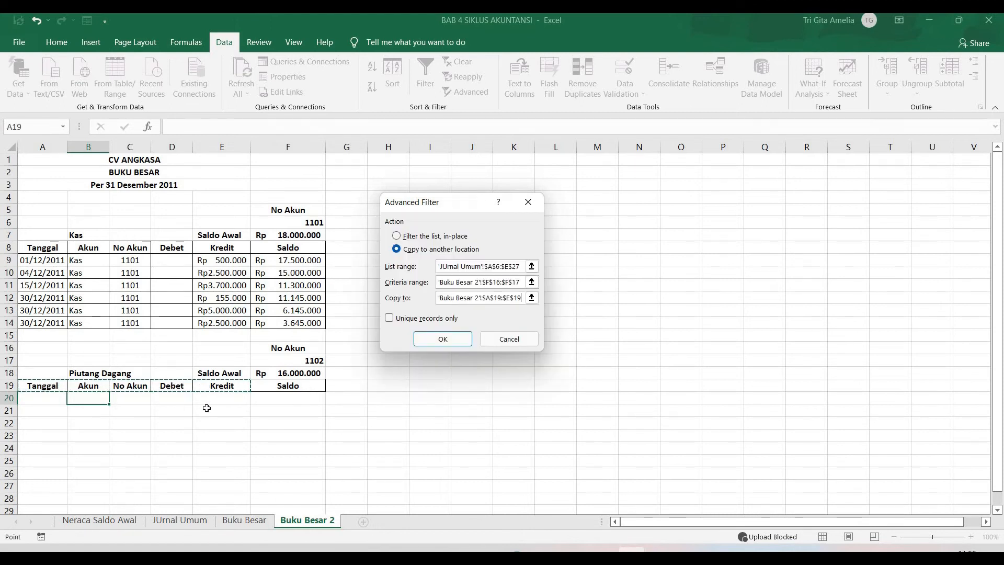
left_click(439, 345)
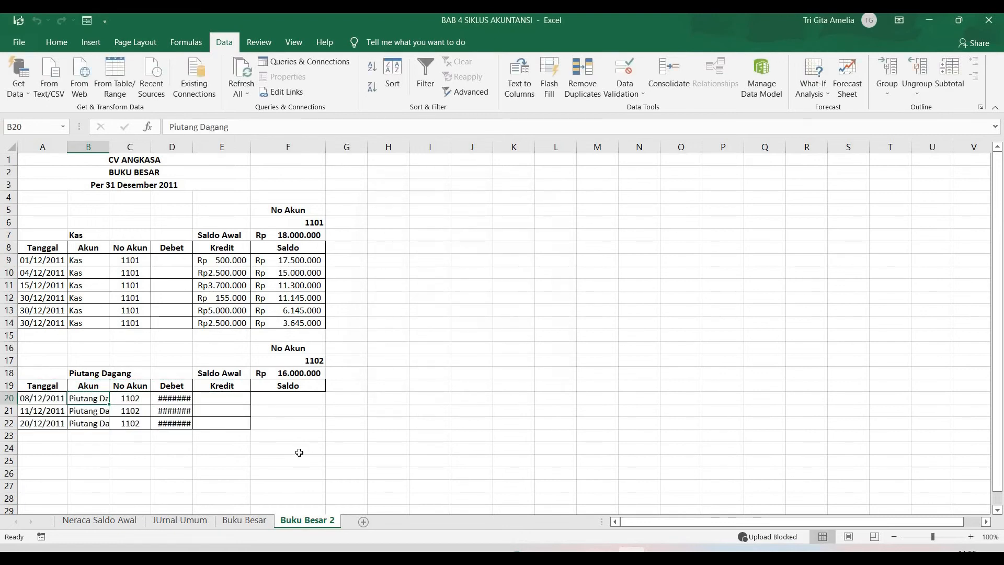
- Fit the Debet column's width to its contents and add borders to the Saldo cells F20:F22
left_click(298, 448)
double_click(193, 147)
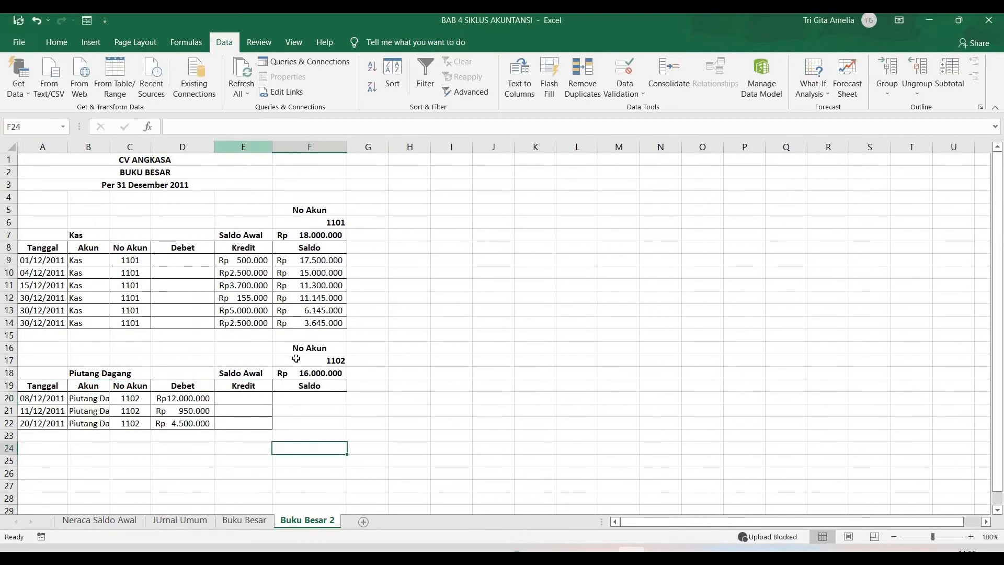
left_click(302, 397)
left_click_drag(302, 398, 301, 424)
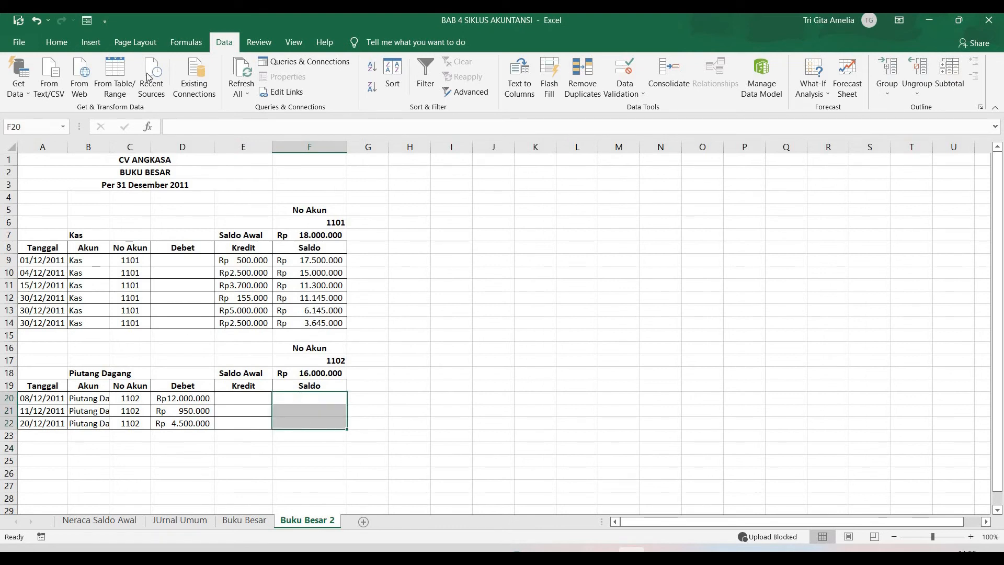
left_click(56, 42)
left_click(181, 87)
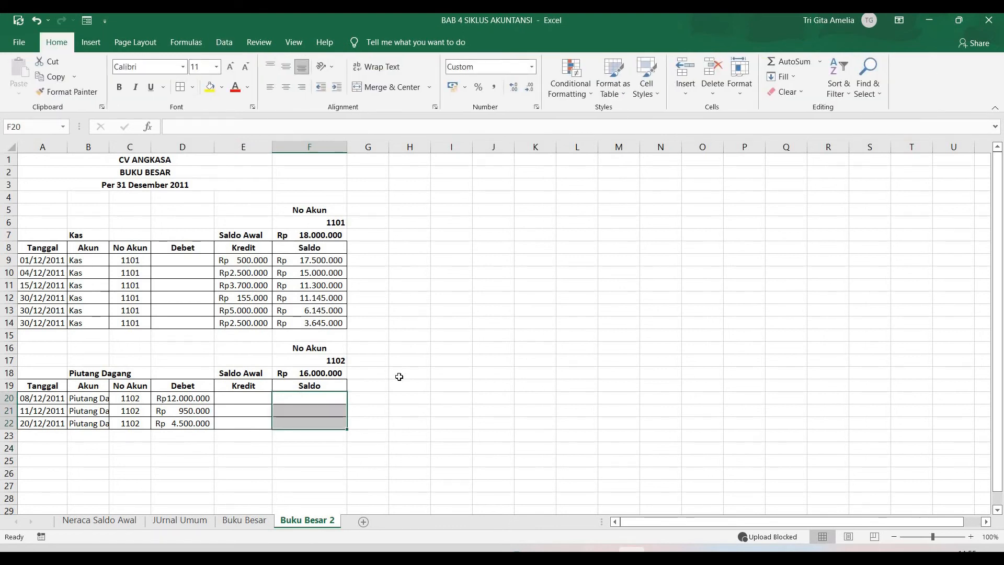
left_click(398, 372)
- Enter =F18+D20-E20 in F20 as the first Piutang Dagang balance
left_click(313, 399)
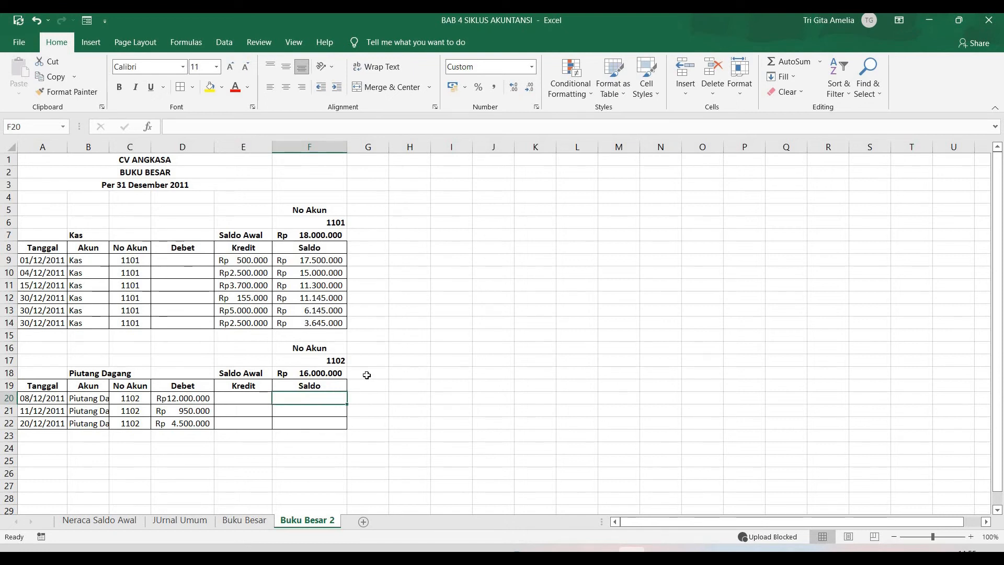
type("=")
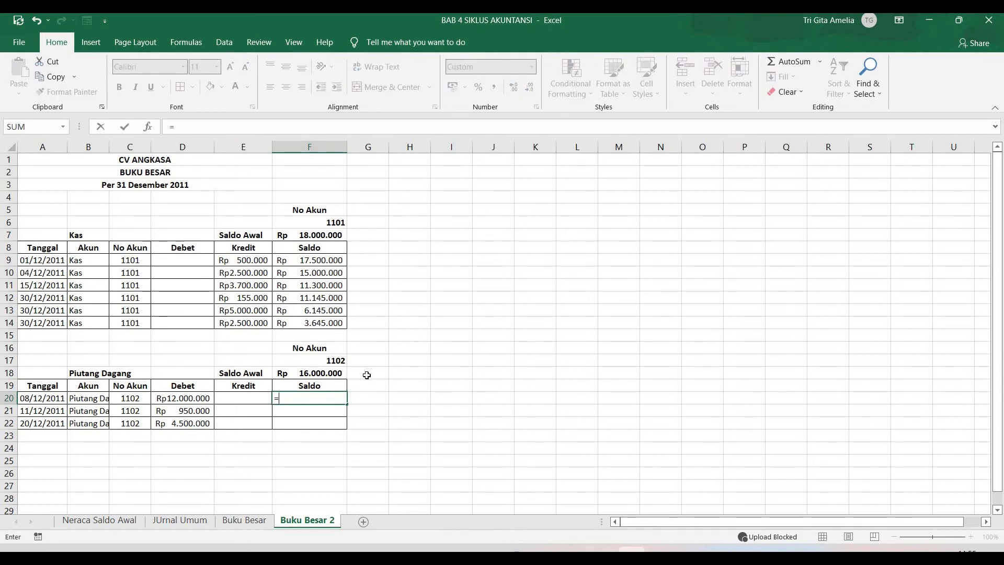
left_click(329, 372)
type("+")
left_click(192, 398)
type("-")
left_click(240, 399)
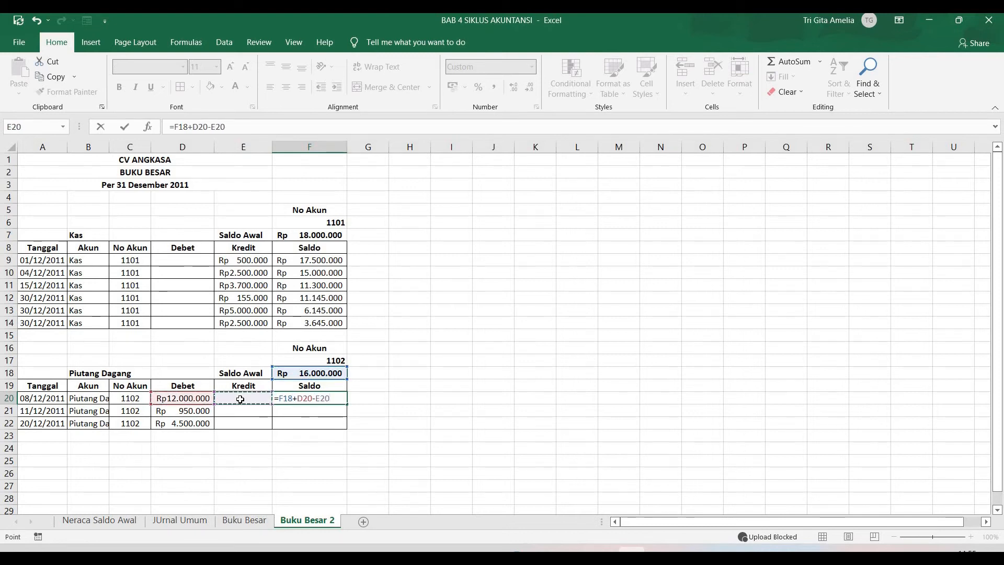
key("Return")
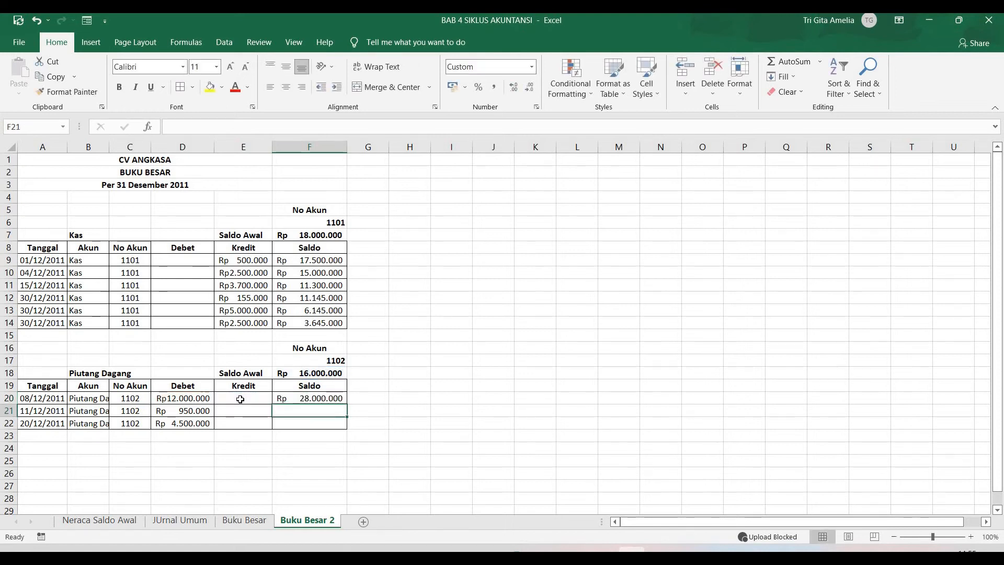
- Enter the running balance formula =F20+D21-E21 in F21
type("=")
left_click(317, 399)
type("+")
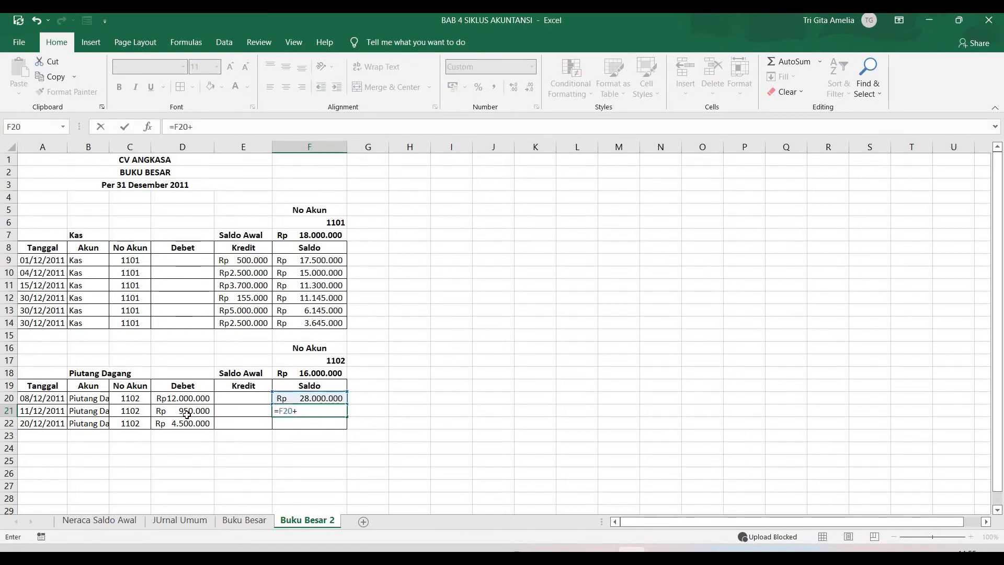
left_click(189, 409)
type("-")
left_click(247, 409)
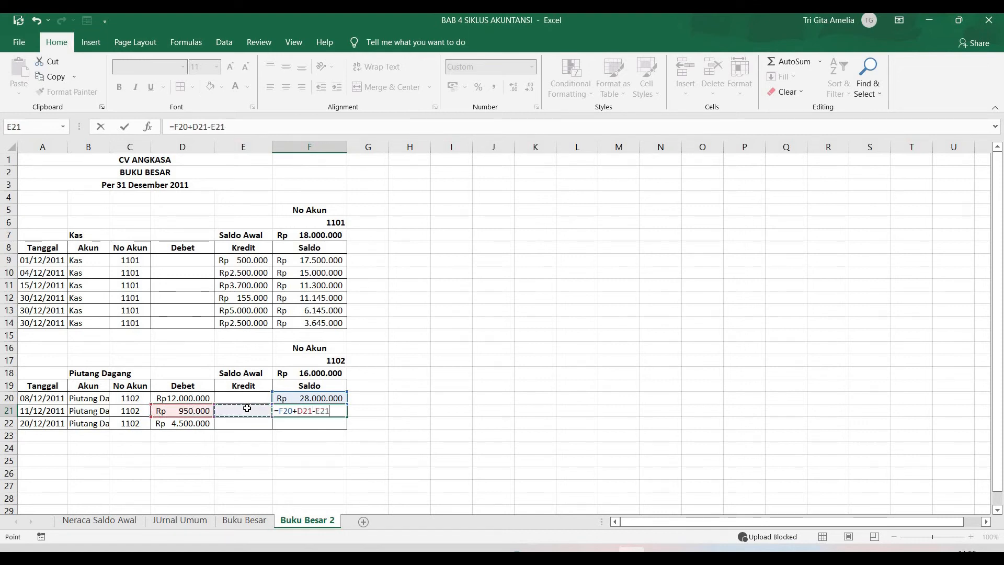
key("Return")
- Fill the formula from F21 down to F22 and fit the Akun column's width to its contents
left_click(325, 412)
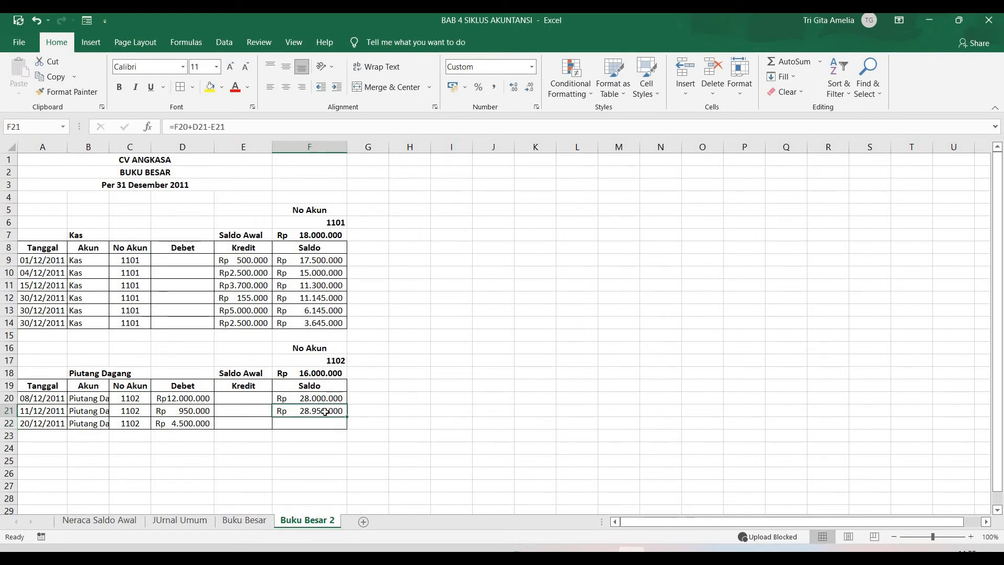
left_click_drag(347, 422, 378, 423)
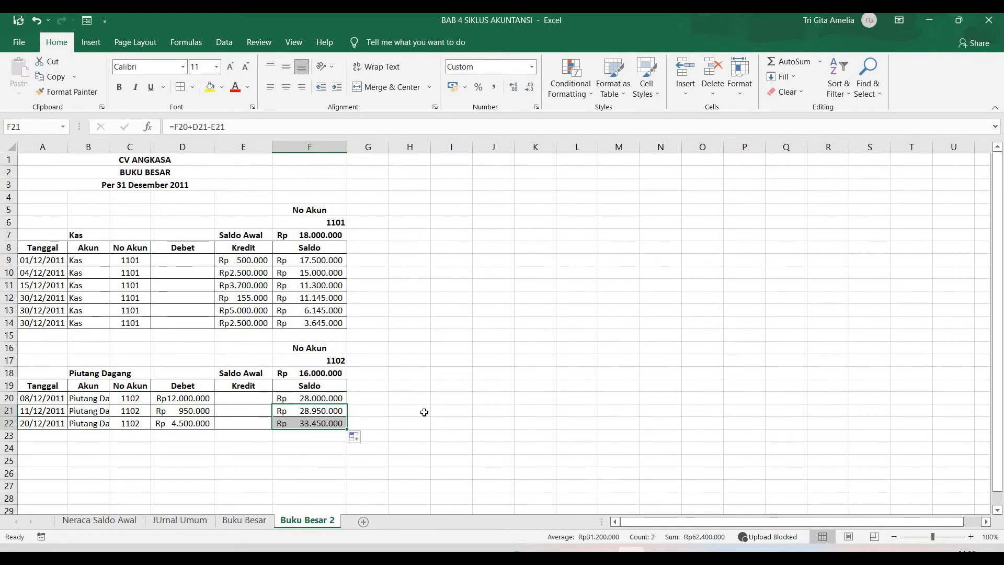
left_click(408, 409)
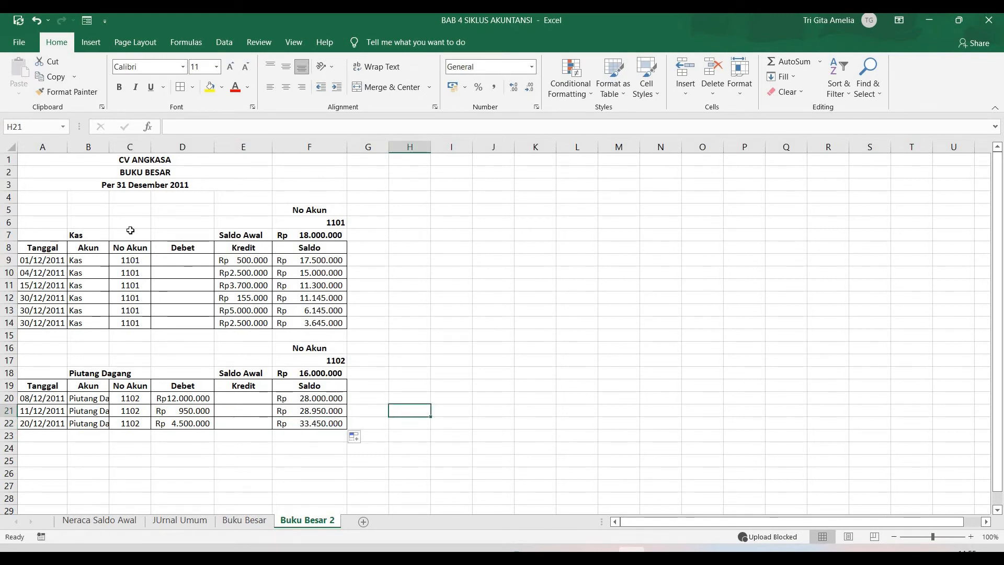
double_click(109, 146)
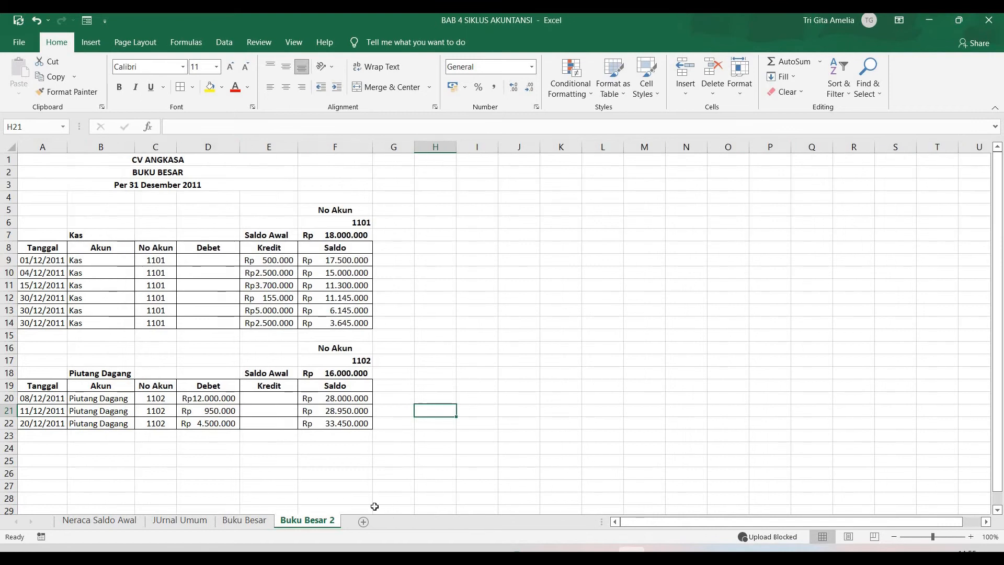
left_click(383, 471)
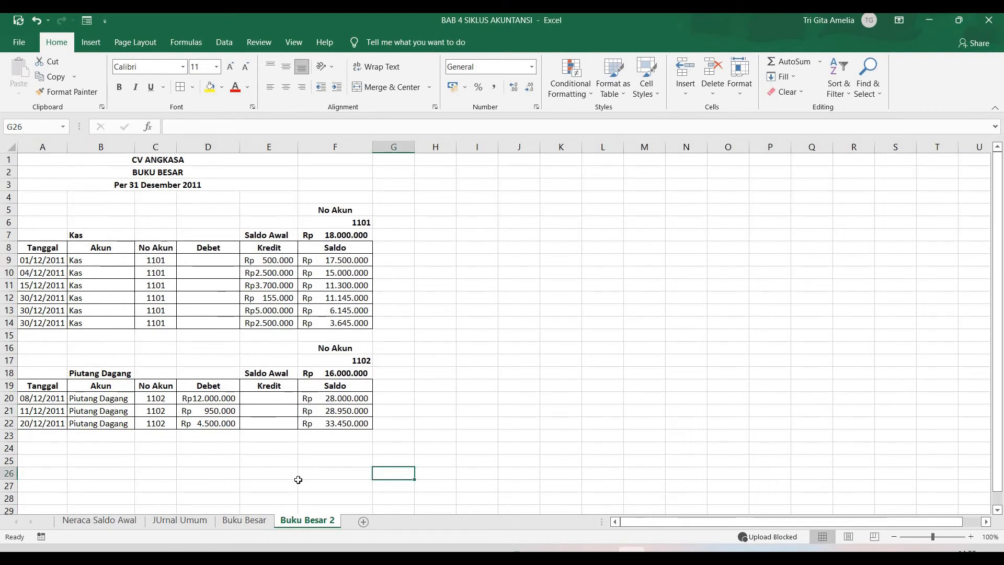
- Compare the Debet and Kredit columns on the Buku Besar sheet with the Debet, Kredit and Saldo columns on Buku Besar 2
left_click(246, 521)
left_click_drag(223, 146, 295, 170)
left_click(407, 310)
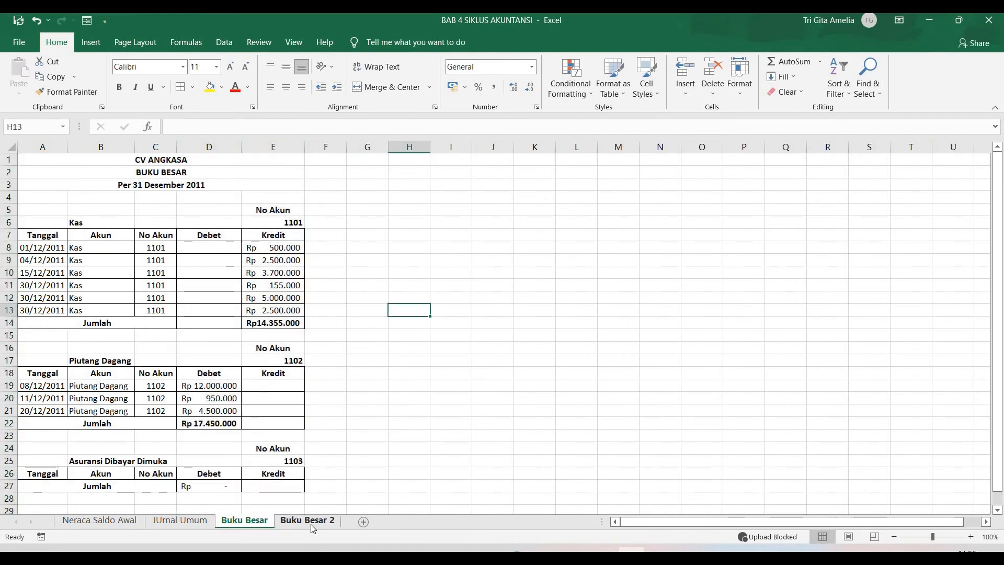
left_click(311, 521)
left_click_drag(208, 147, 356, 147)
left_click(462, 444)
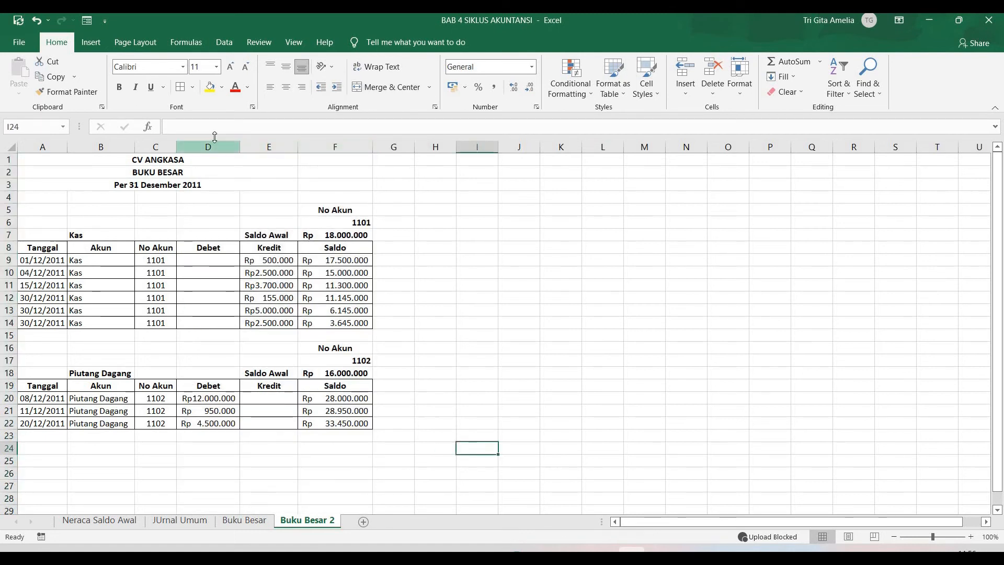
left_click_drag(213, 147, 320, 151)
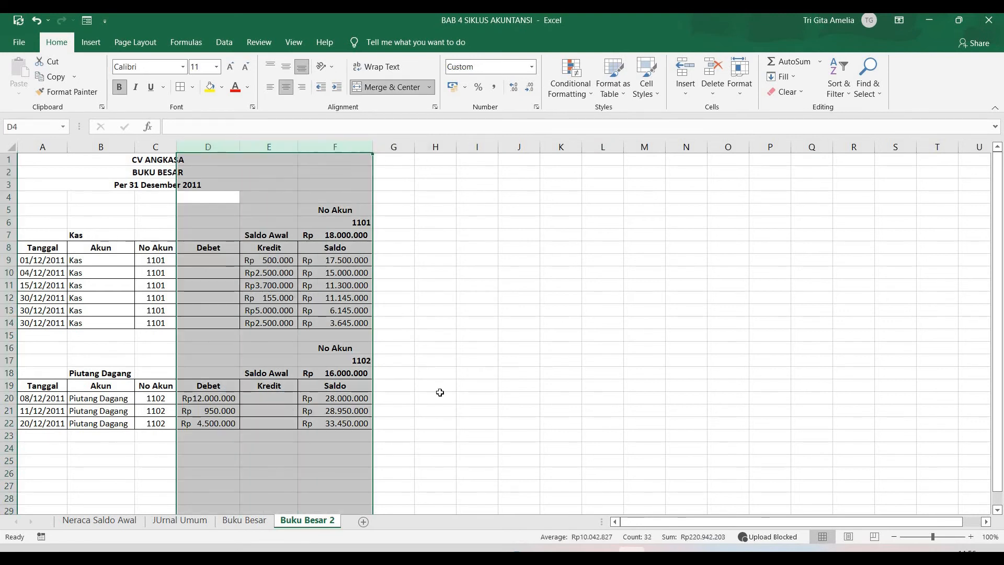
left_click(439, 396)
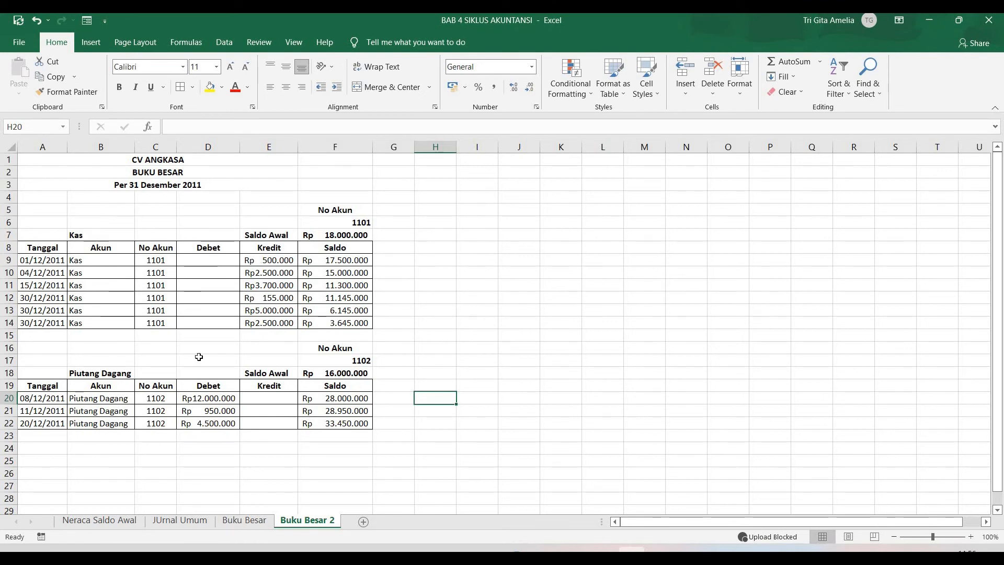
- Review the Debet and Kredit columns and the Asuransi Dibayar Dimuka block on the Buku Besar sheet against Buku Besar 2
left_click(253, 523)
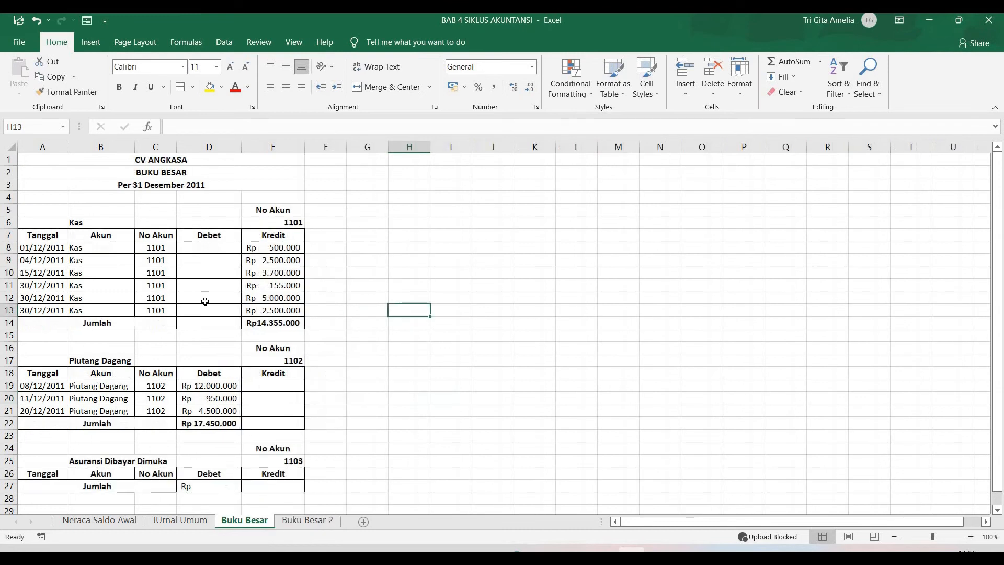
left_click_drag(202, 144, 334, 146)
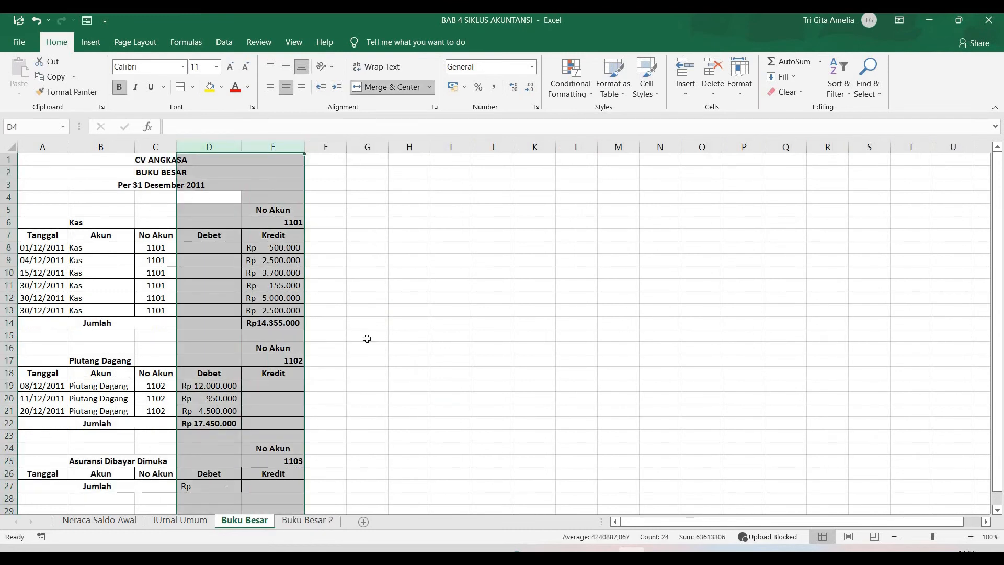
left_click(367, 346)
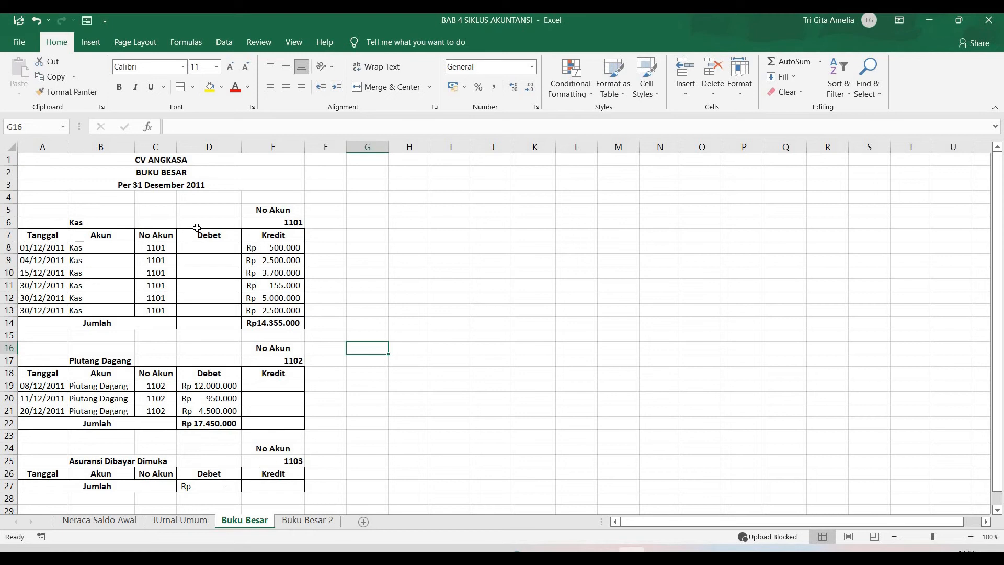
left_click(330, 523)
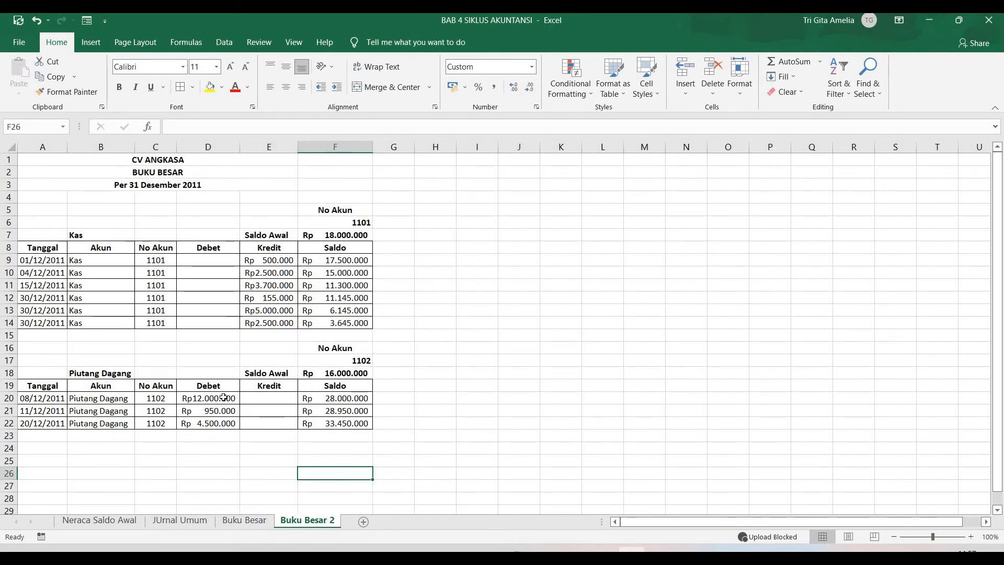
left_click(237, 521)
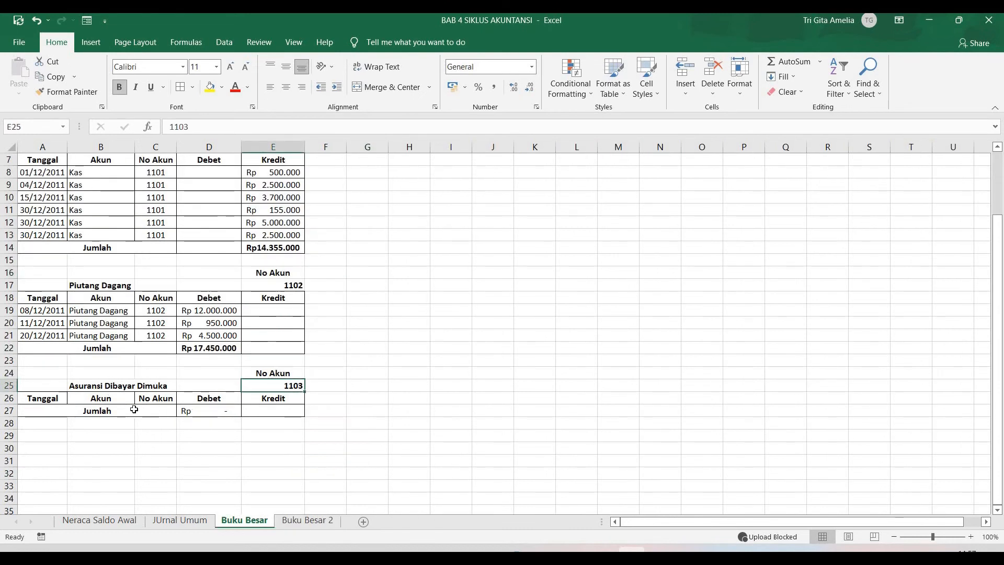
left_click_drag(134, 409, 265, 418)
left_click(269, 488)
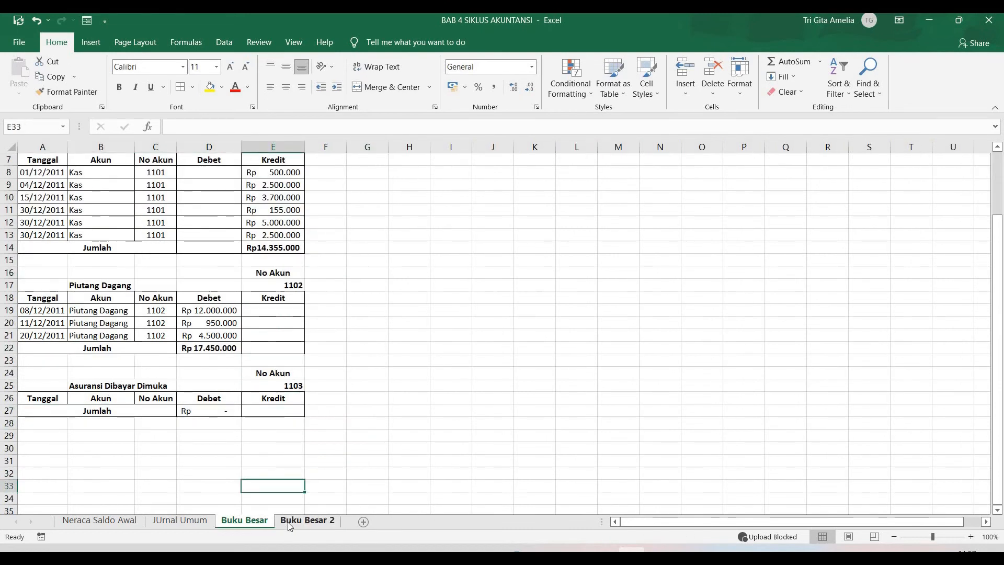
left_click(307, 521)
left_click(417, 460)
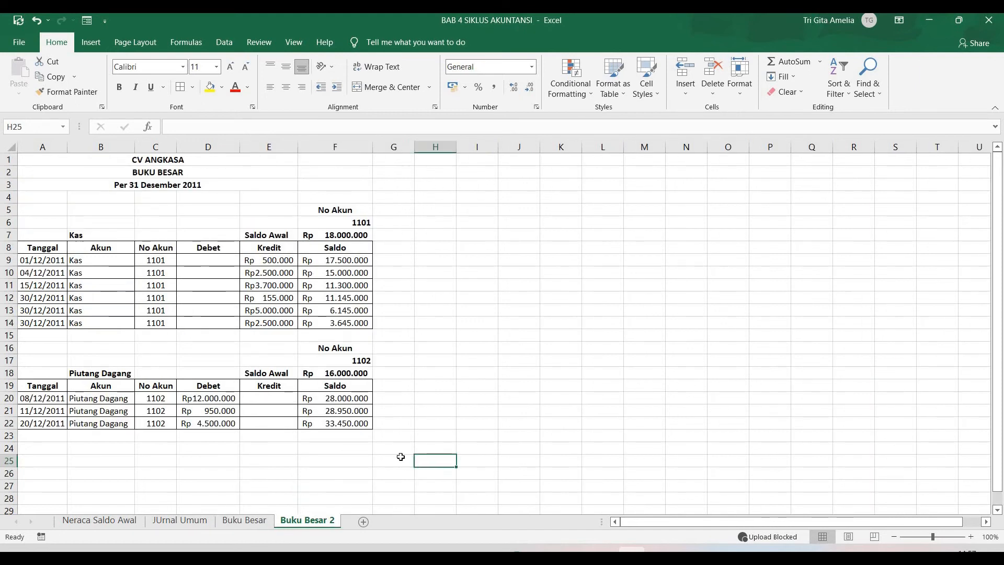
- Copy the Piutang Dagang heading block A16:F19 and paste it at A24 for the next account
left_click(334, 451)
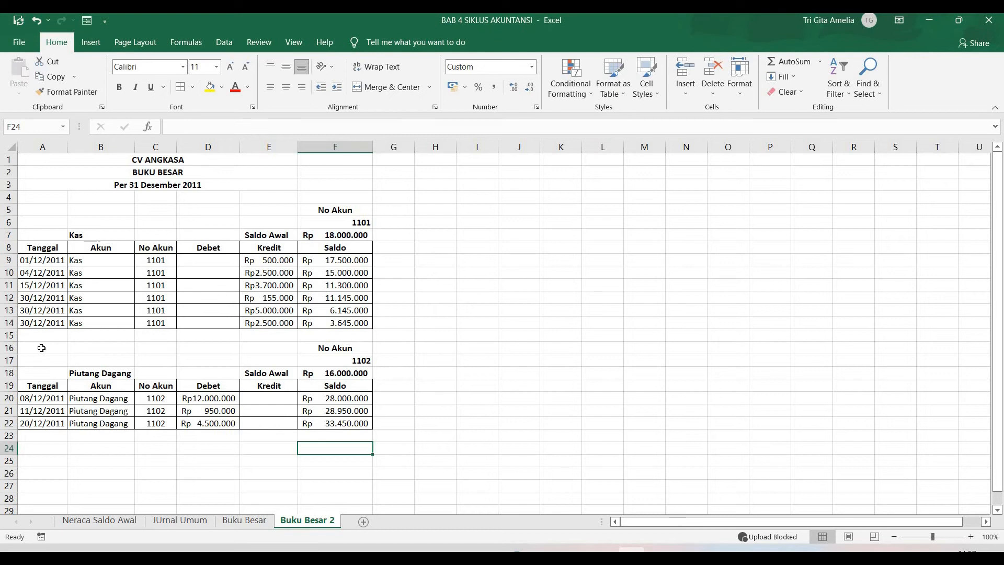
left_click_drag(42, 348, 101, 348)
left_click_drag(338, 370, 349, 385)
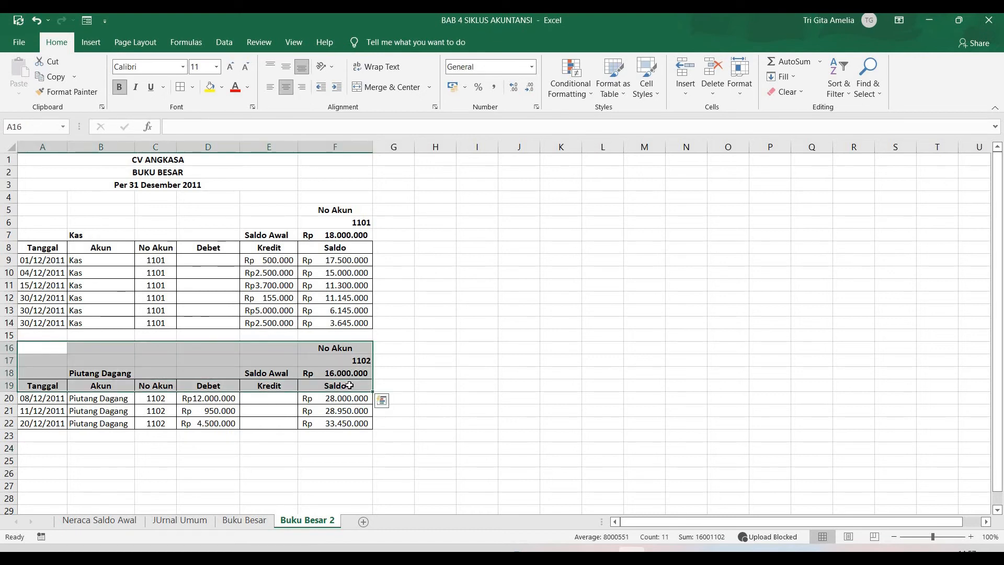
key("ctrl+c")
left_click(60, 447)
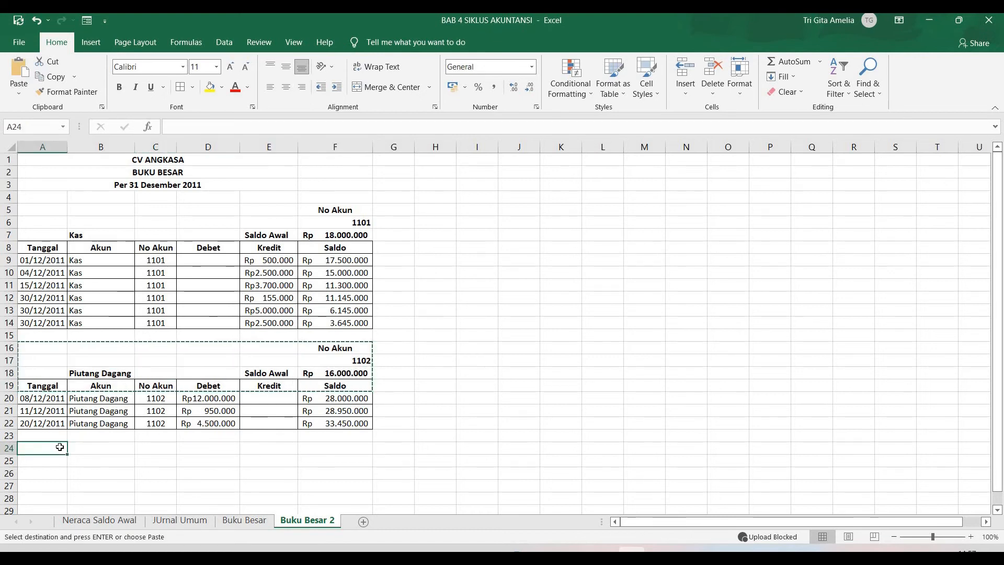
key("ctrl+v")
scroll(335, 460, "down", 1)
- Set the No Akun of the new ledger block in F25 to 1103
left_click(335, 423)
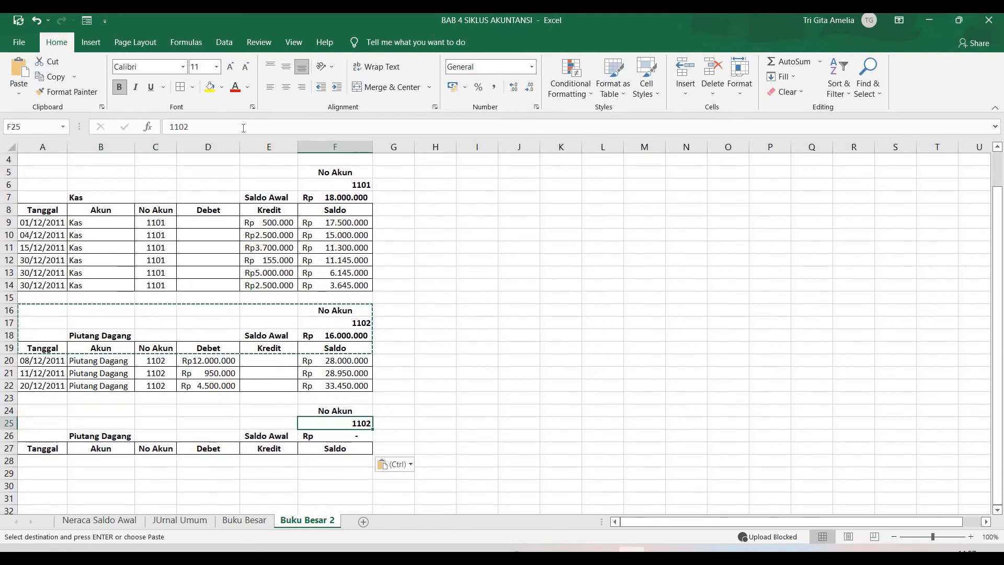
left_click(202, 127)
key("BackSpace")
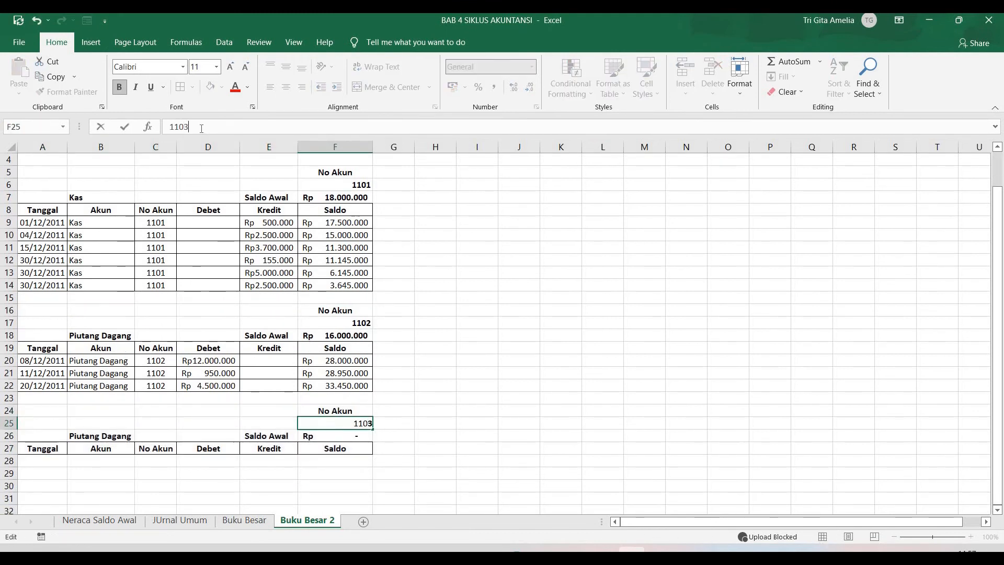
key("Return")
- Link the Saldo Awal in F26 to the Asuransi Dibayar Dimuka amount on the Neraca Saldo Awal sheet
left_click_drag(268, 127, 162, 124)
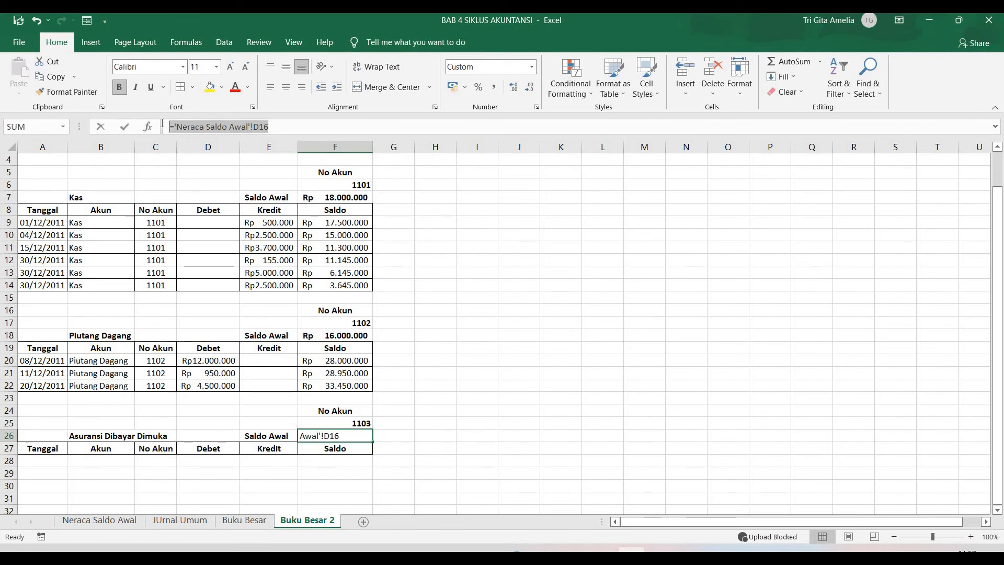
key("BackSpace")
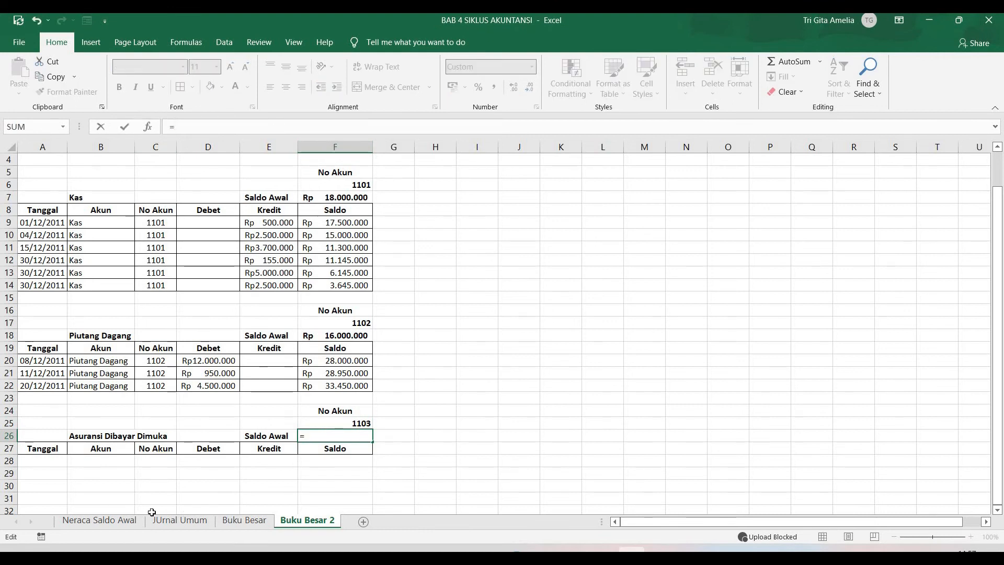
left_click(107, 521)
left_click(260, 262)
key("Return")
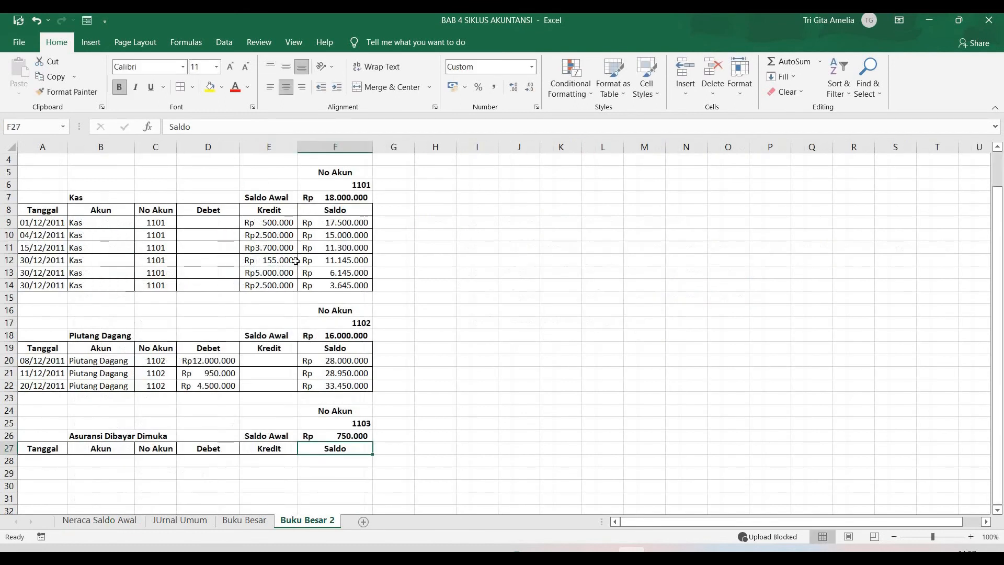
- Start an Advanced Filter from B28 set to copy to another location, and clear its old list, criteria and output ranges
left_click(161, 465)
left_click(115, 464)
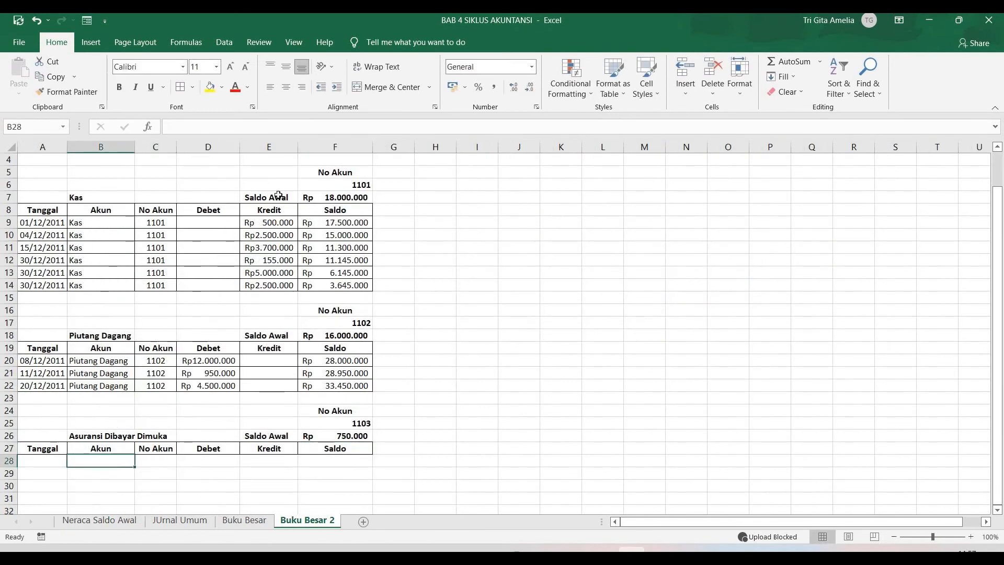
left_click(224, 42)
left_click(465, 92)
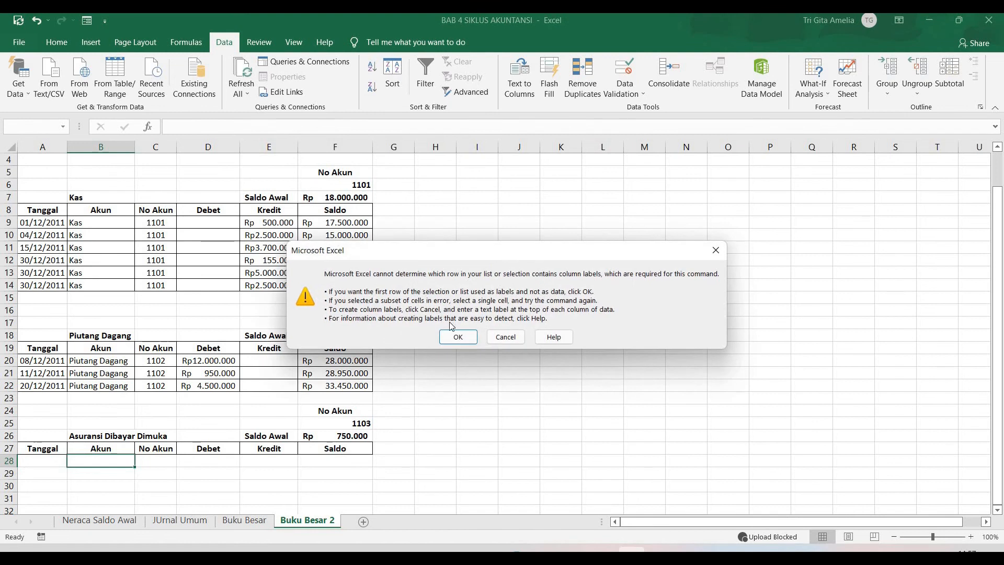
left_click(458, 337)
left_click(397, 249)
left_click(502, 266)
key("BackSpace")
left_click_drag(492, 283, 415, 275)
key("BackSpace")
left_click_drag(481, 301, 437, 298)
key("BackSpace")
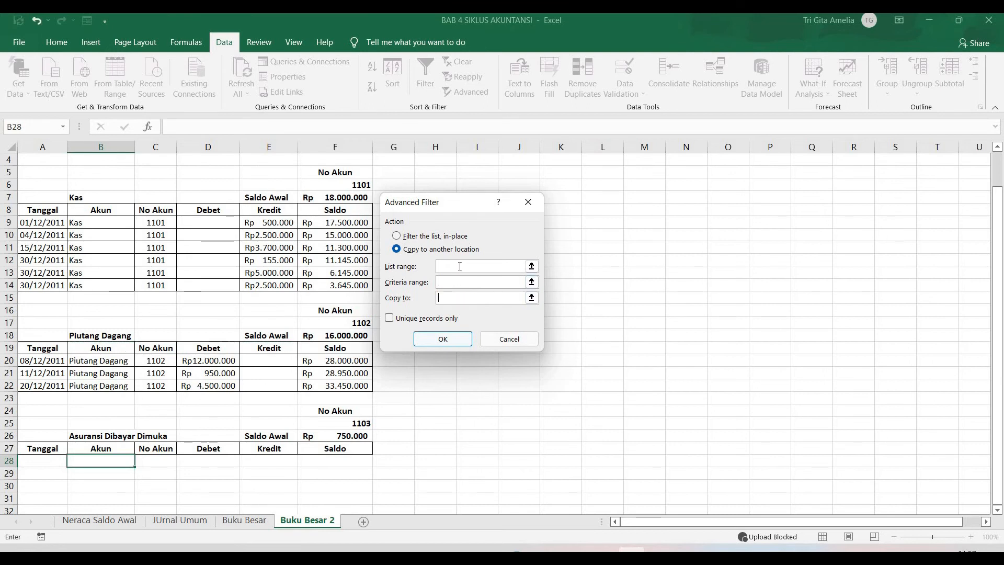
- Run the Advanced Filter with list range A6:E27 of JUrnal Umum, criteria F24:F25 and output A27:E27 on Buku Besar 2
left_click(179, 520)
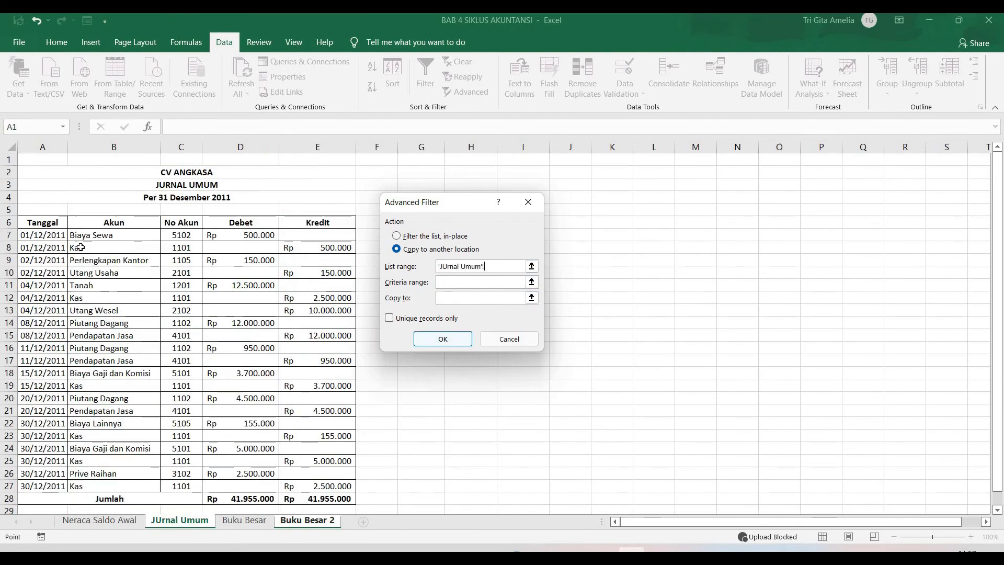
left_click_drag(42, 222, 333, 487)
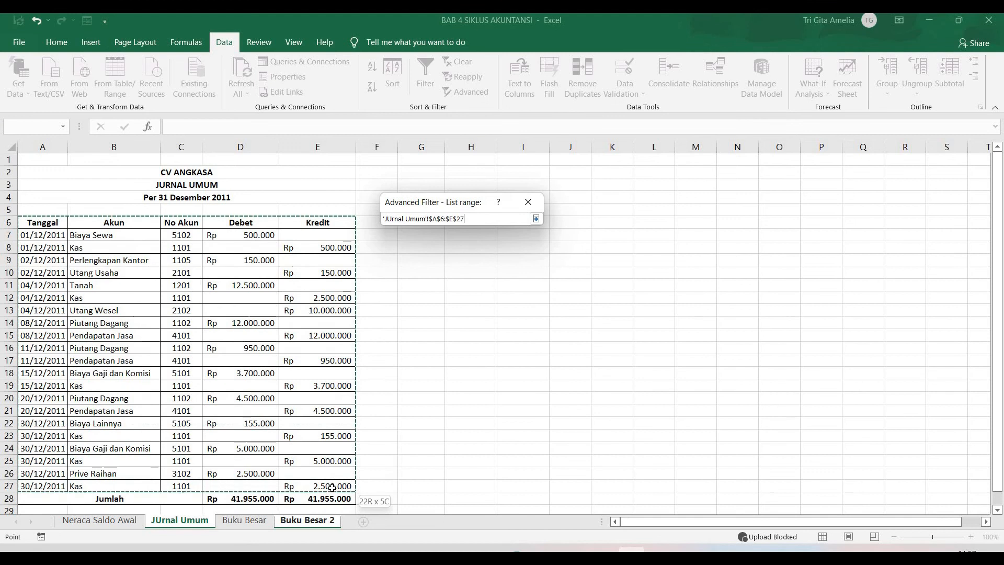
left_click(454, 282)
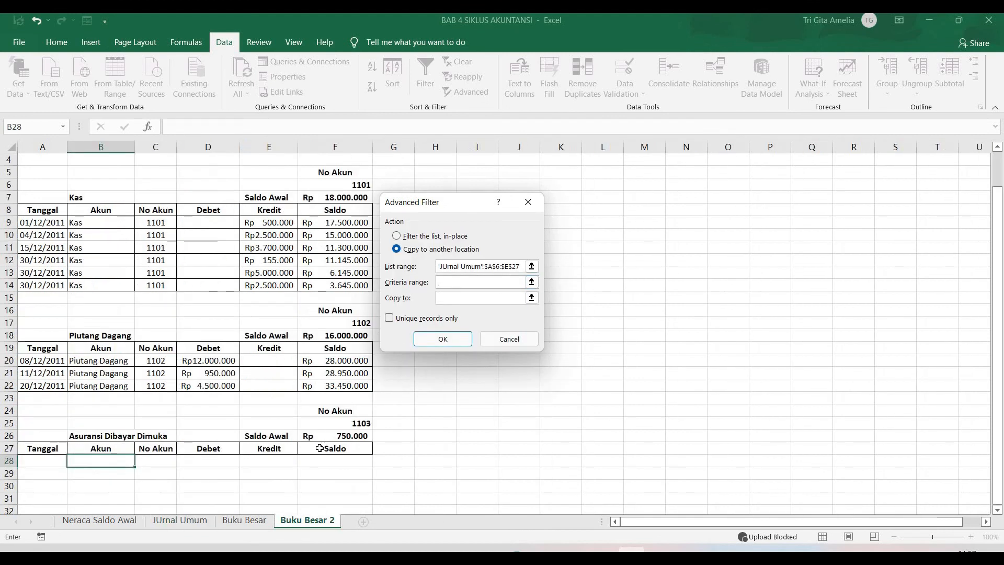
left_click_drag(338, 411, 343, 423)
left_click(523, 297)
left_click_drag(29, 449, 278, 450)
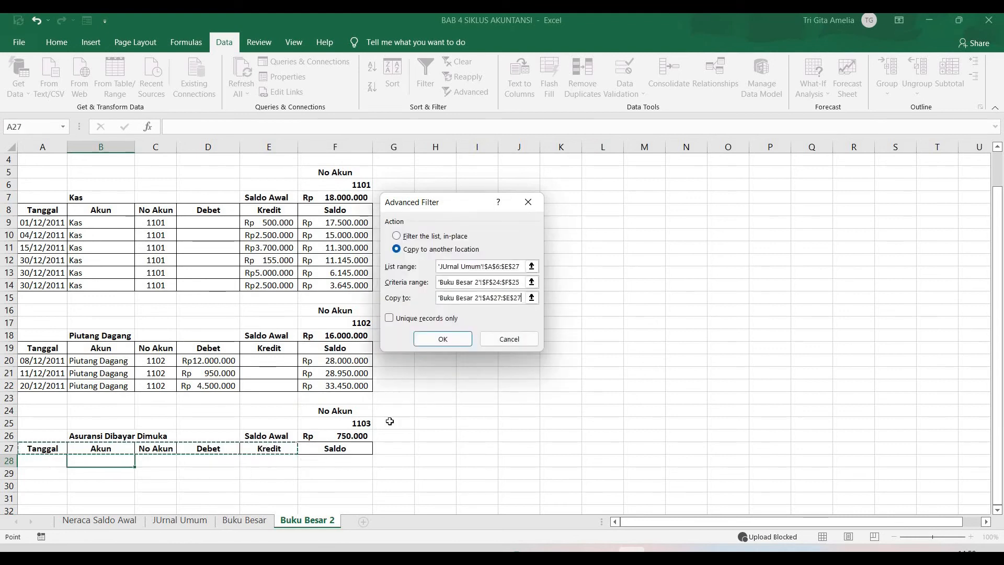
left_click(442, 340)
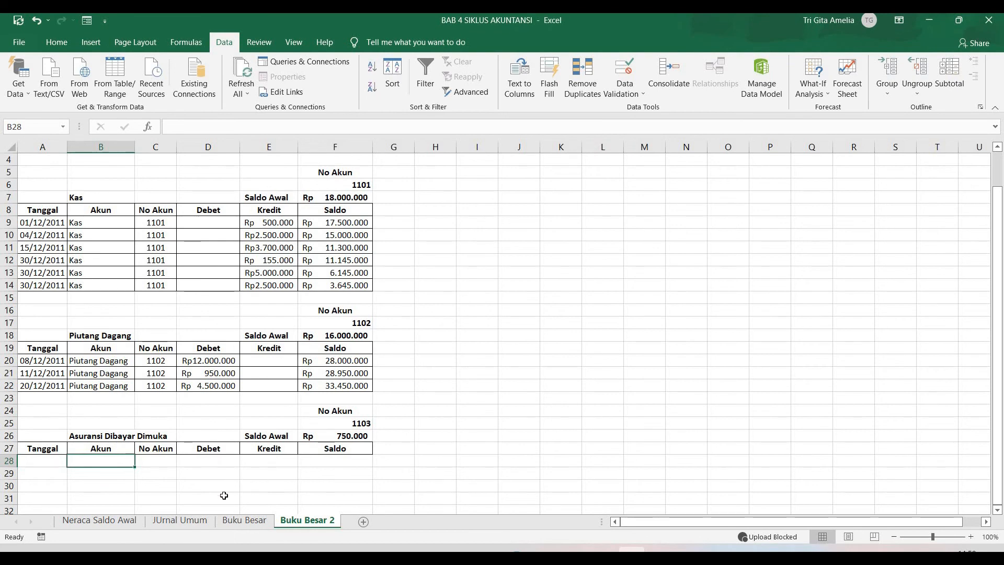
- Check the Akun column on the JUrnal Umum sheet for Asuransi Dibayar Dimuka entries and return to F28 on Buku Besar 2
left_click(179, 520)
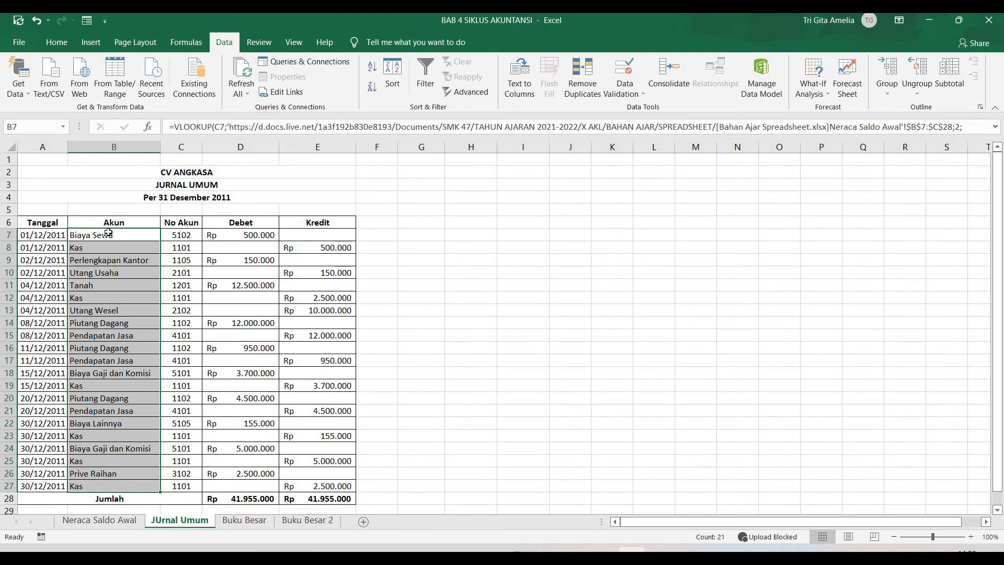
left_click(308, 520)
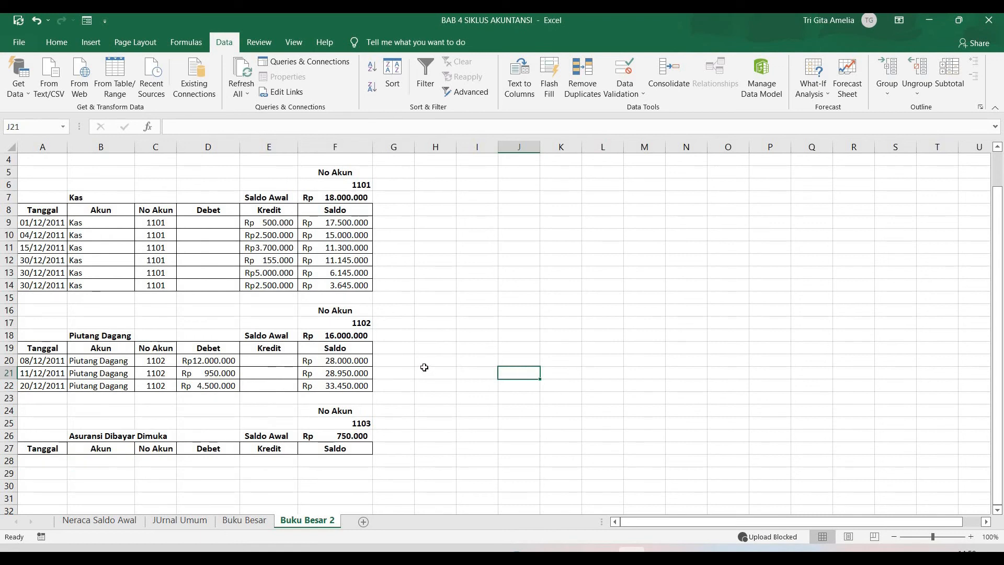
left_click(329, 460)
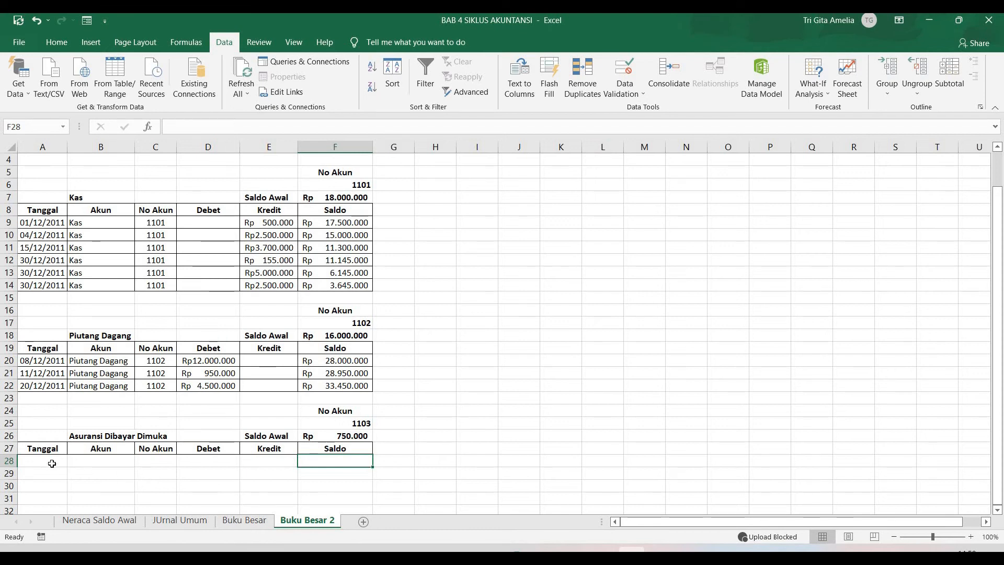
- Apply all borders to the empty row A28:F28 under the Asuransi Dibayar Dimuka headings
left_click_drag(52, 464, 331, 458)
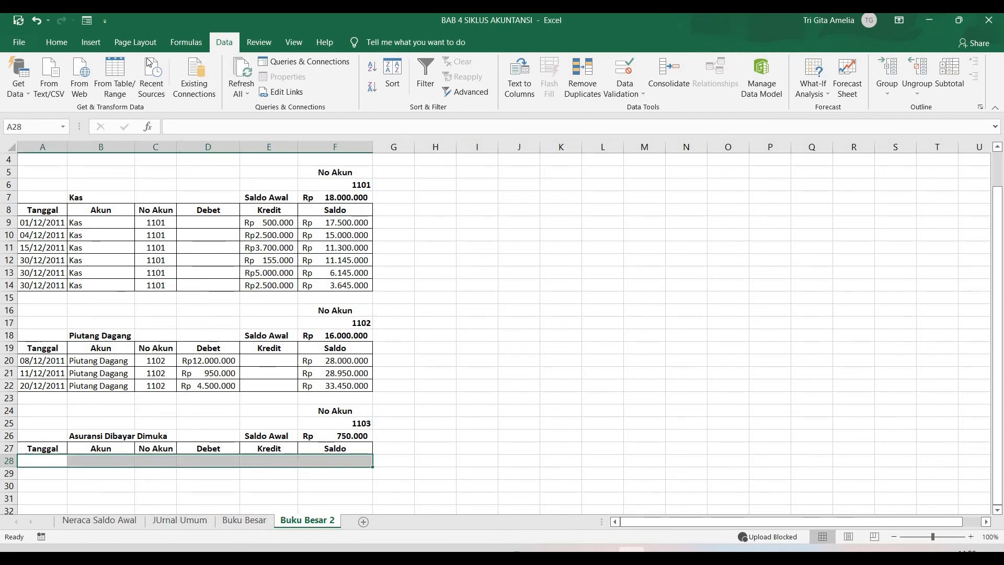
left_click(57, 42)
left_click(181, 87)
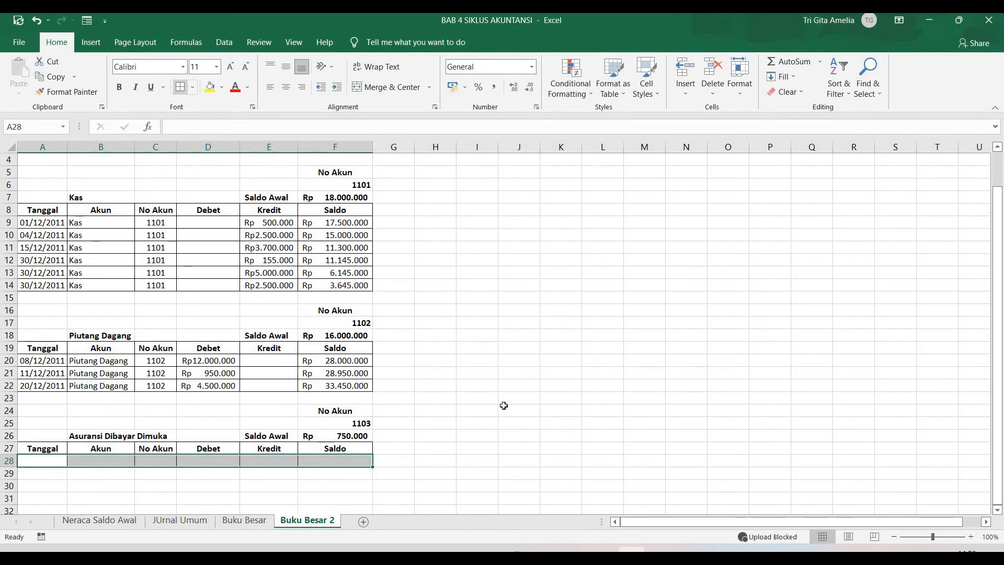
left_click(504, 407)
- Enter =F26 in F28 so the Asuransi Dibayar Dimuka Saldo takes over the opening balance, and check the row
left_click(350, 461)
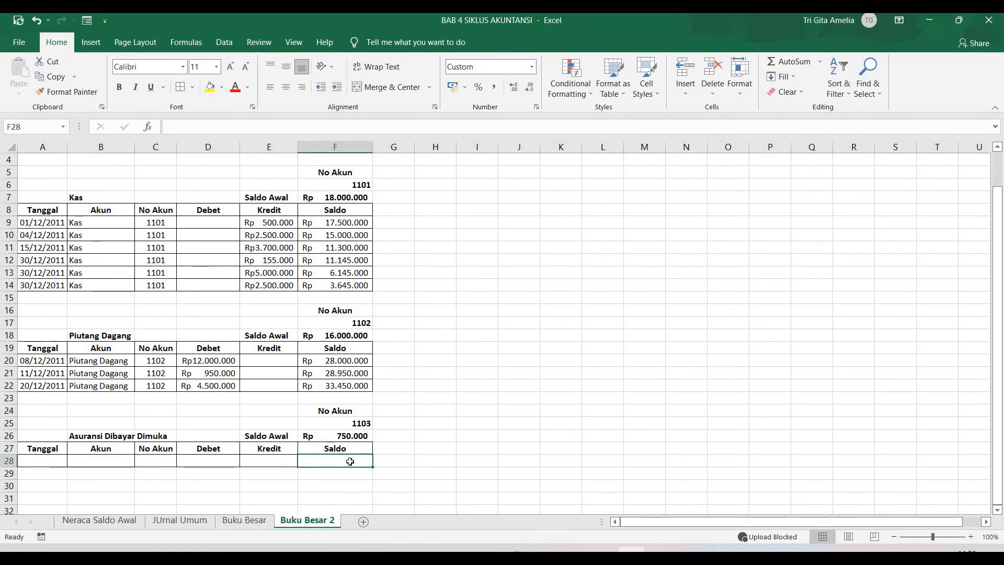
type("=")
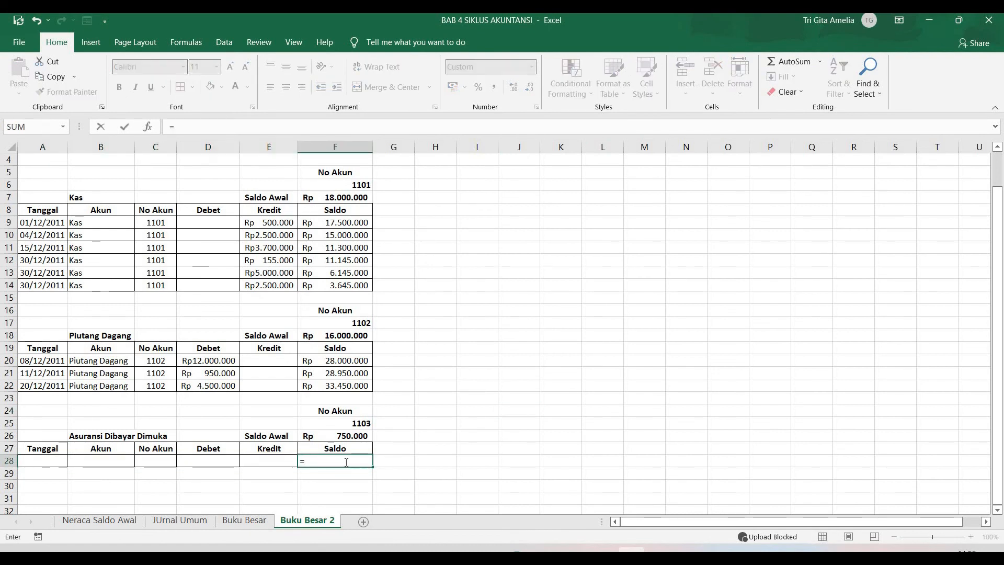
left_click(327, 435)
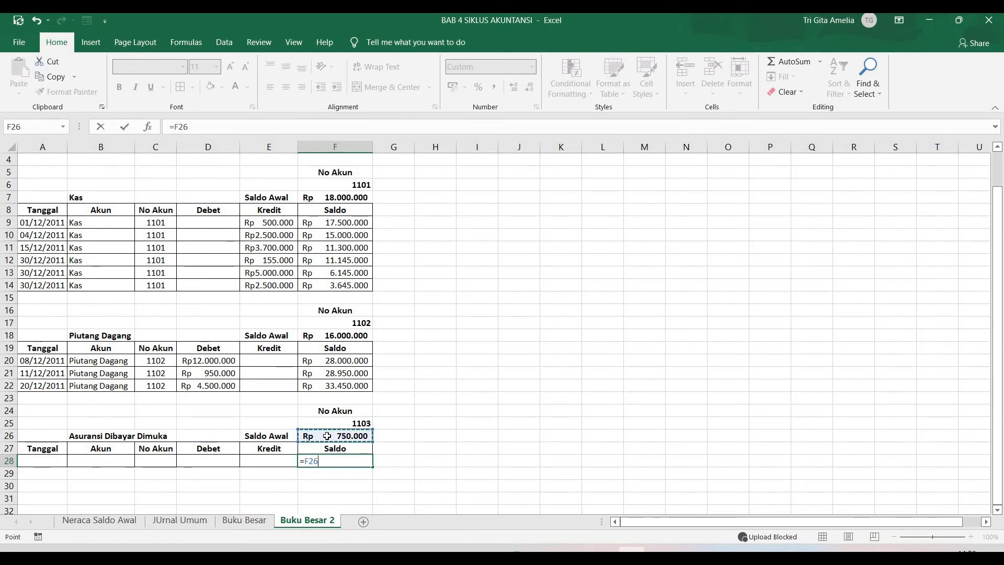
key("Return")
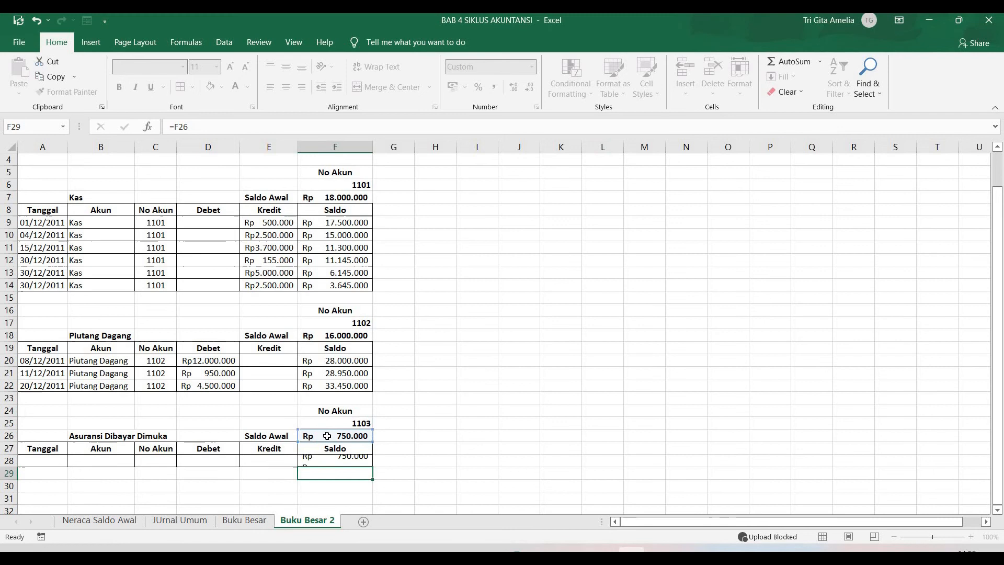
left_click(336, 462)
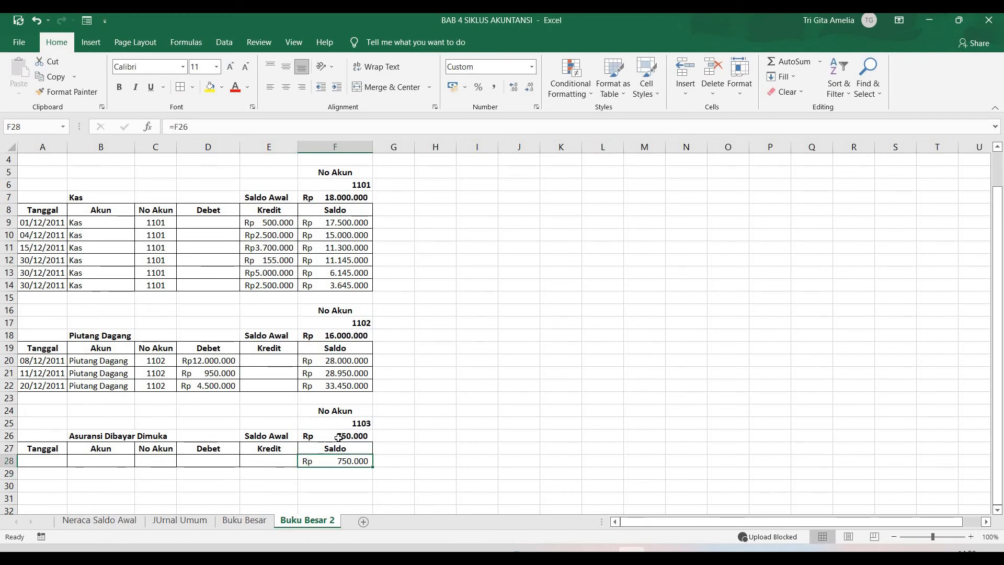
left_click(157, 462)
left_click_drag(46, 465, 269, 462)
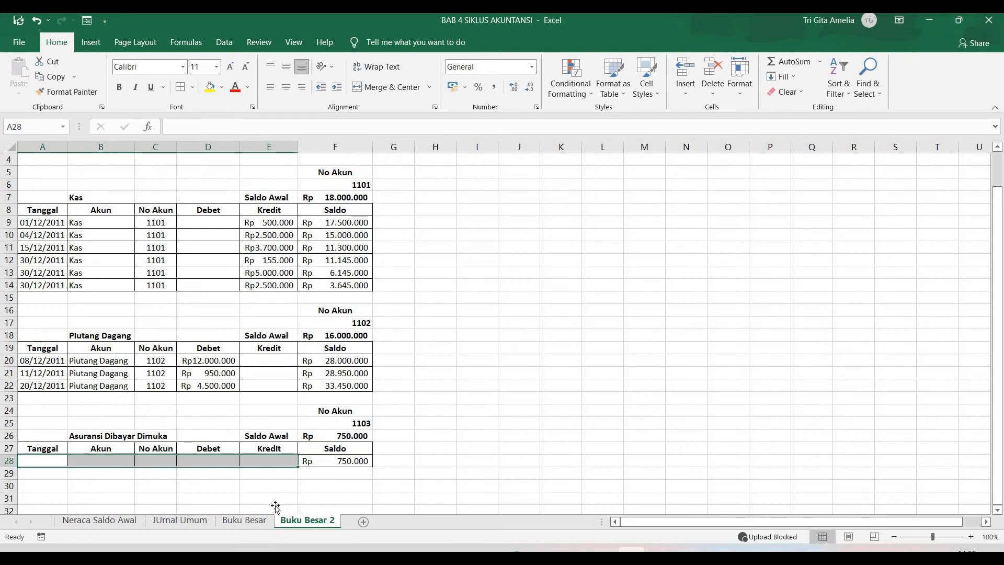
left_click(352, 462)
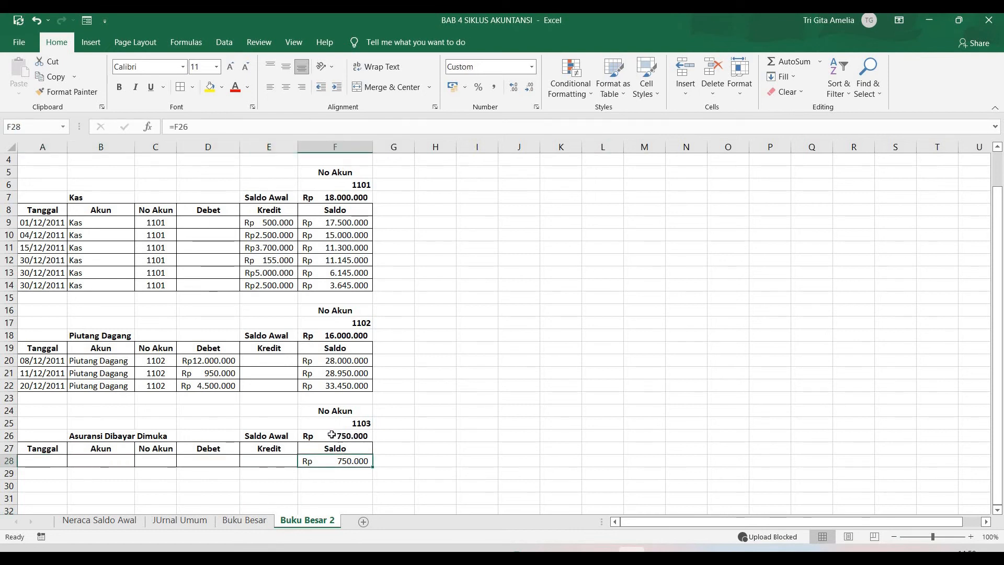
left_click(355, 437)
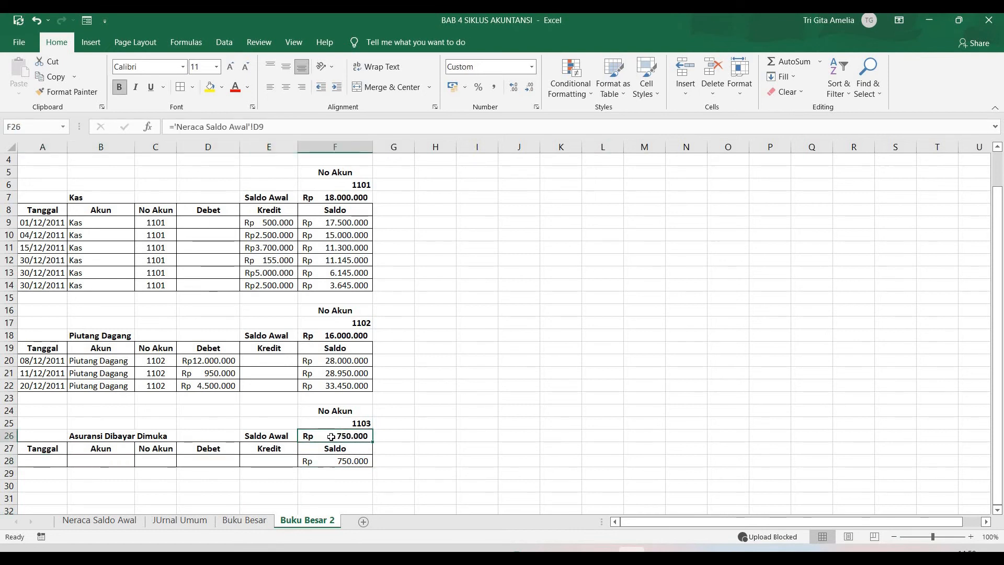
left_click(222, 463)
left_click(272, 461)
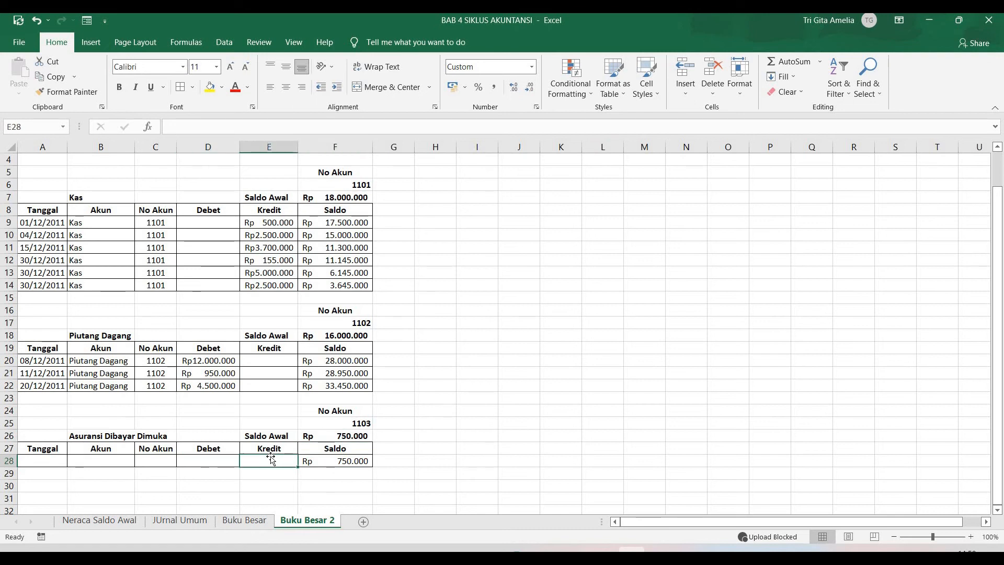
left_click(350, 422)
left_click(206, 489)
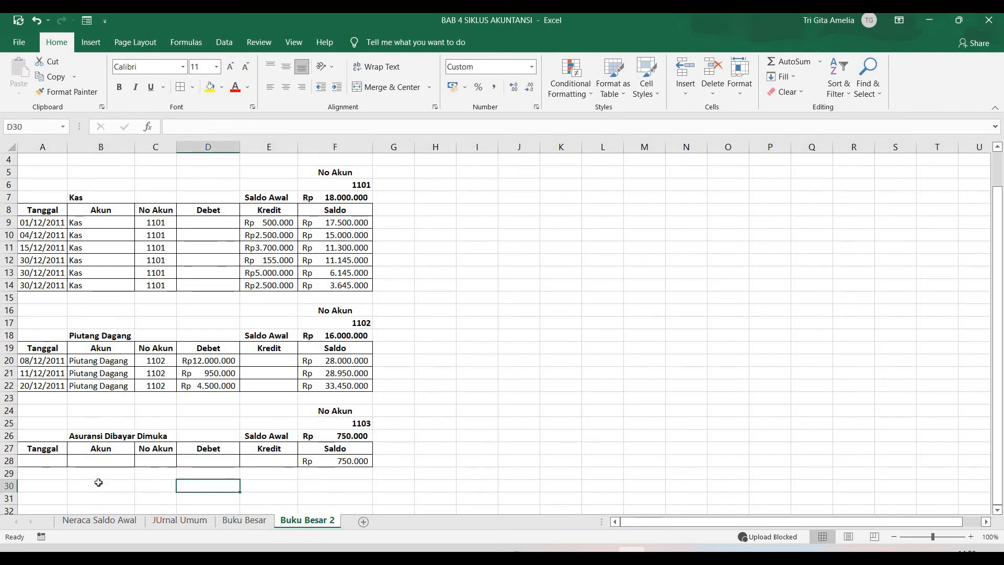
- Enter the date 31/12/2011 in A28 under the Asuransi Dibayar Dimuka Tanggal heading
left_click(45, 456)
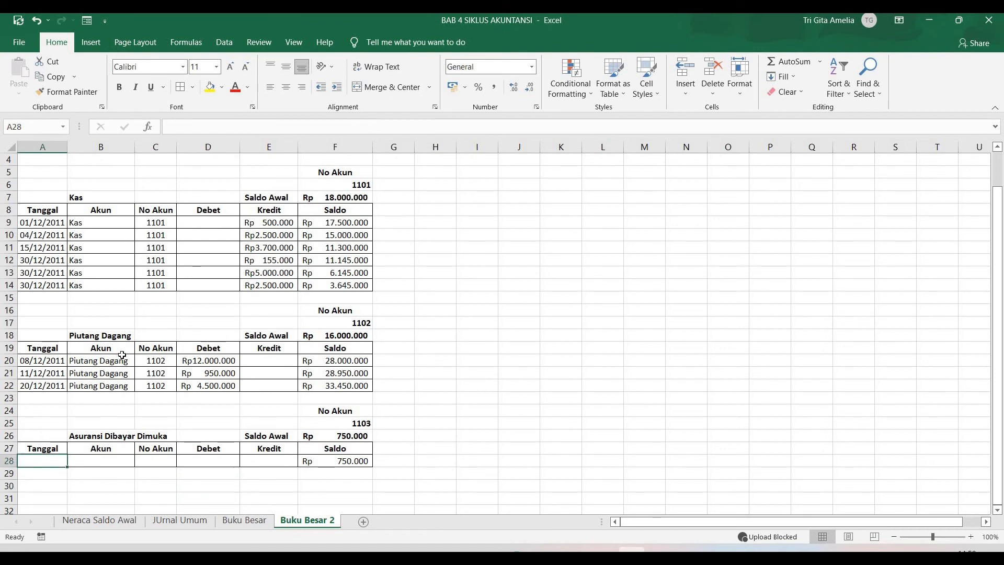
type("31")
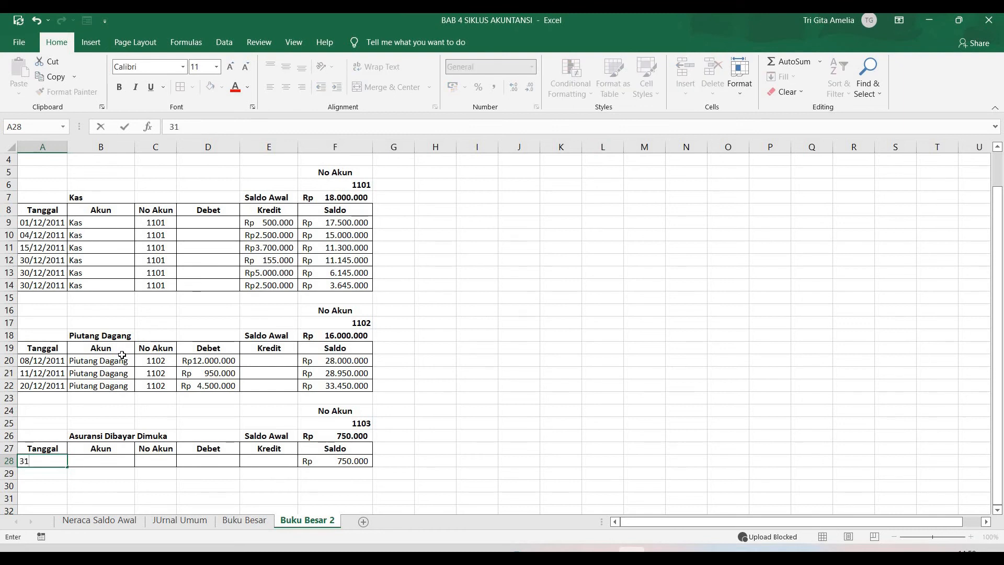
type("/123201")
key("BackSpace")
key("BackSpace")
key("BackSpace")
key("BackSpace")
key("BackSpace")
type("/2011")
key("Return")
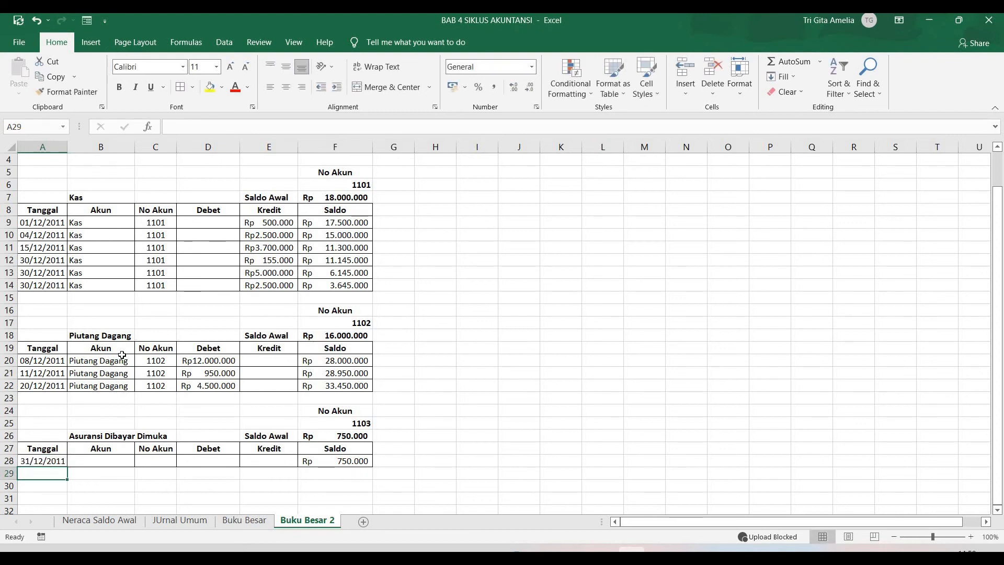
- Enter Saldo Akhir in B28 as the Akun text of the Asuransi Dibayar Dimuka row
left_click(122, 461)
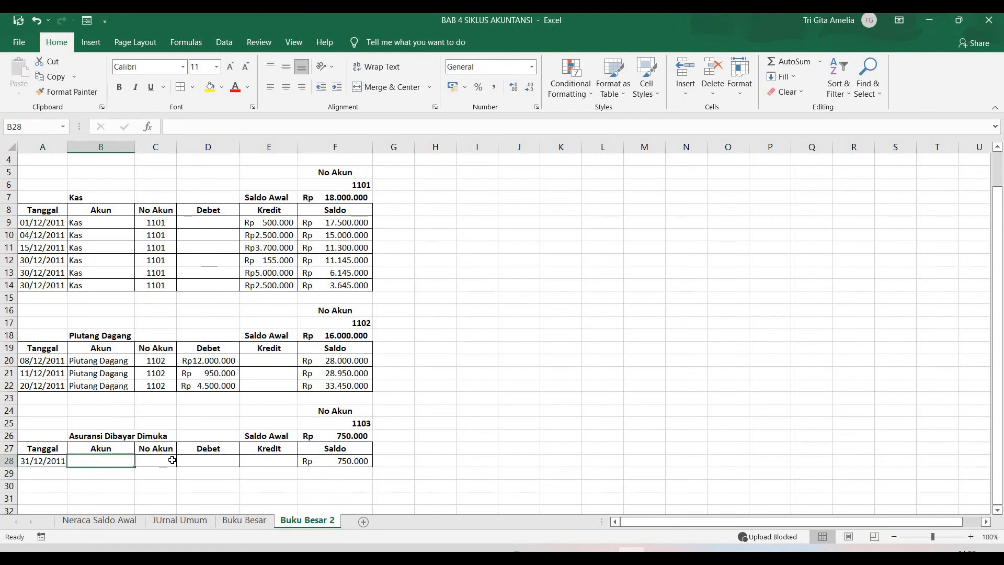
type("Saldo Akhir")
key("Return")
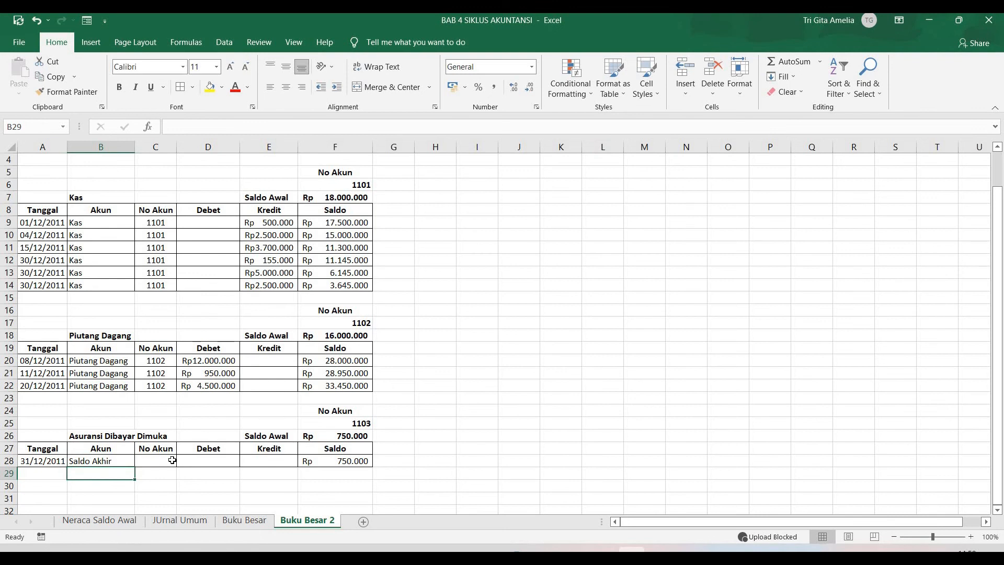
left_click(207, 503)
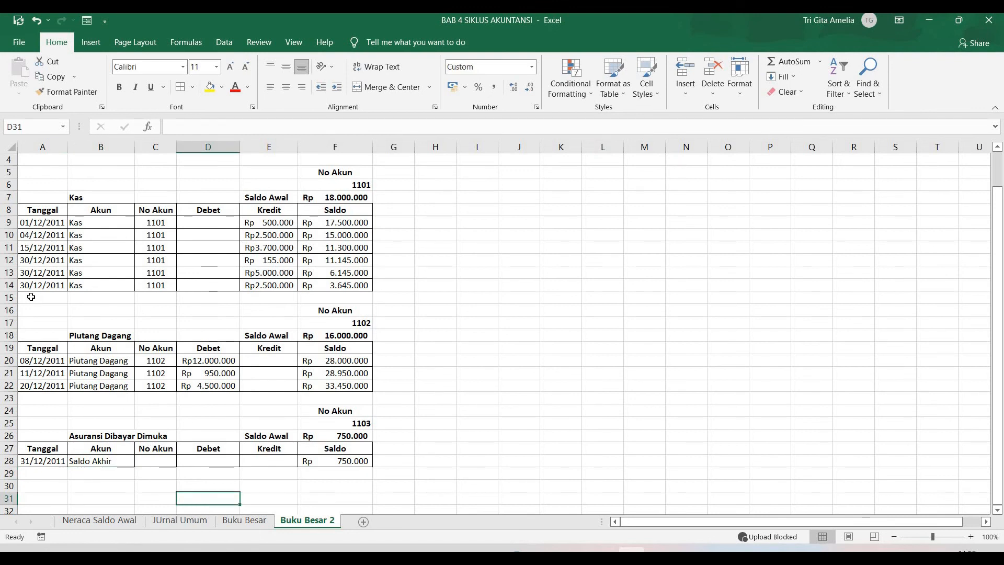
- Insert blank cells at A15:F15 directly below the last Kas entry, shifting the following ledgers down
left_click_drag(24, 296, 309, 297)
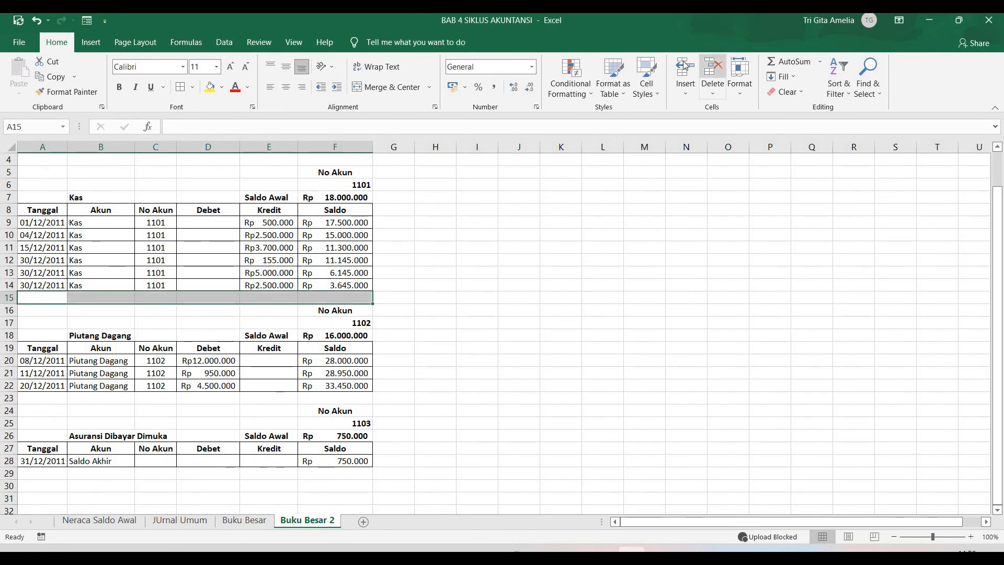
left_click(685, 71)
left_click(551, 351)
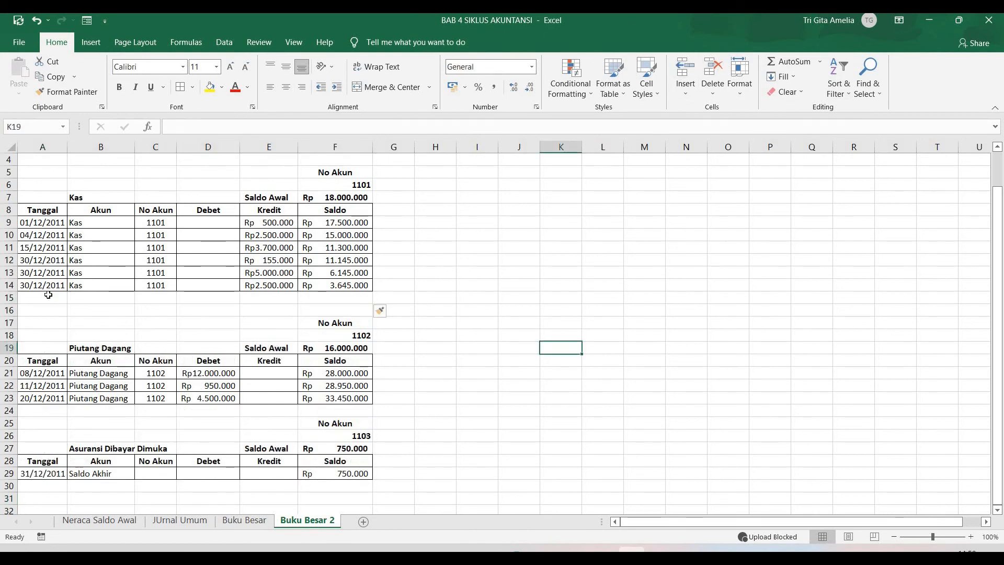
- Copy the Asuransi Dibayar Dimuka Saldo Akhir row A29:F29 to A15 below the Kas entries
left_click_drag(46, 472, 300, 476)
key("ctrl+c")
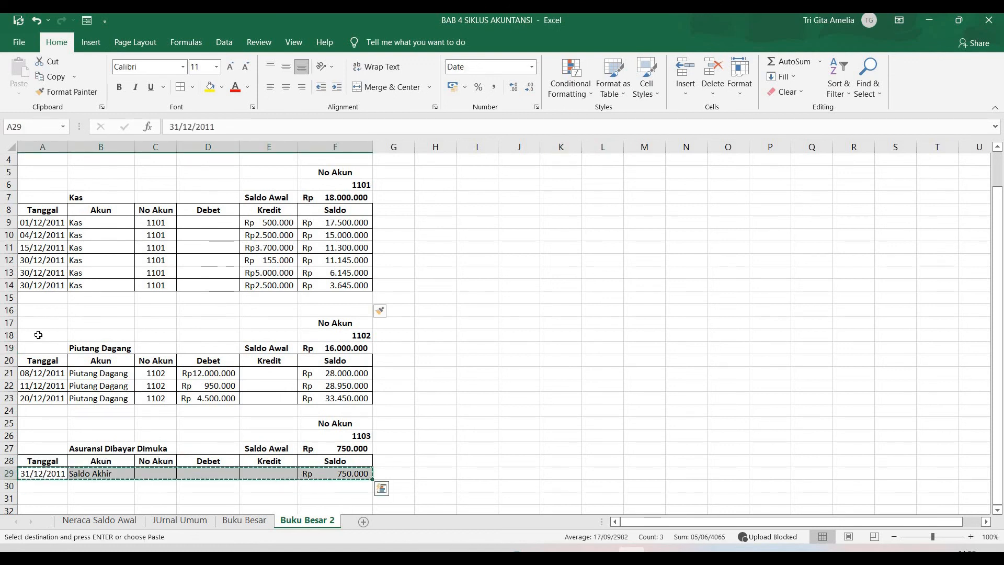
left_click(60, 296)
key("ctrl+v")
left_click(139, 308)
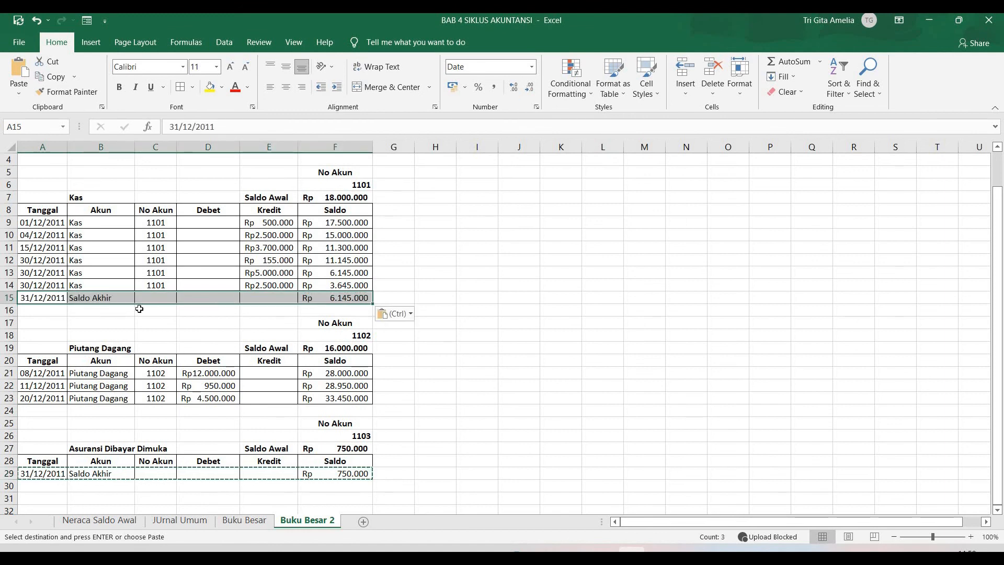
- Change the formula in F15 to =F14 so the Kas Saldo Akhir takes over the last running balance
left_click(342, 297)
type("=F13")
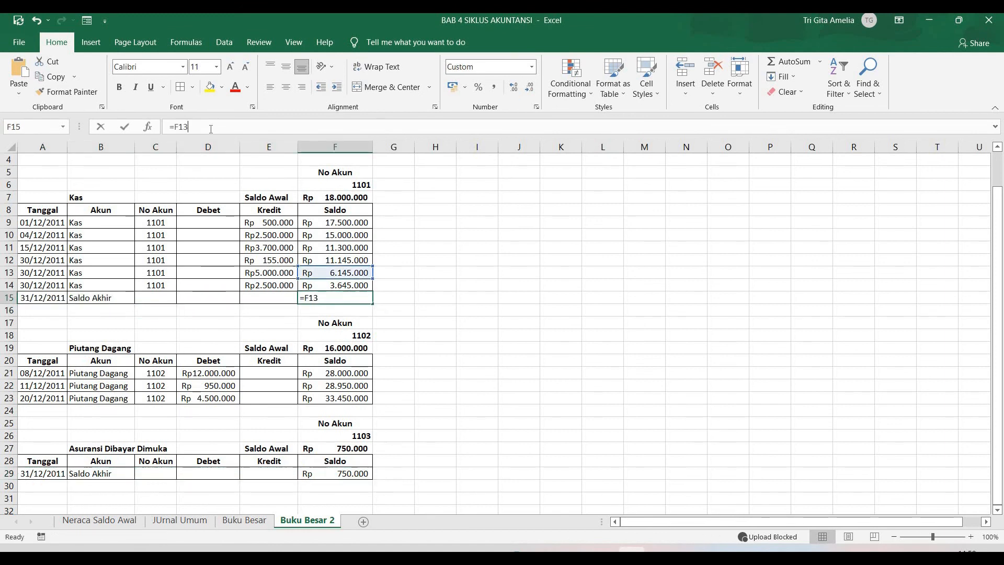
key("BackSpace")
key("BackSpace")
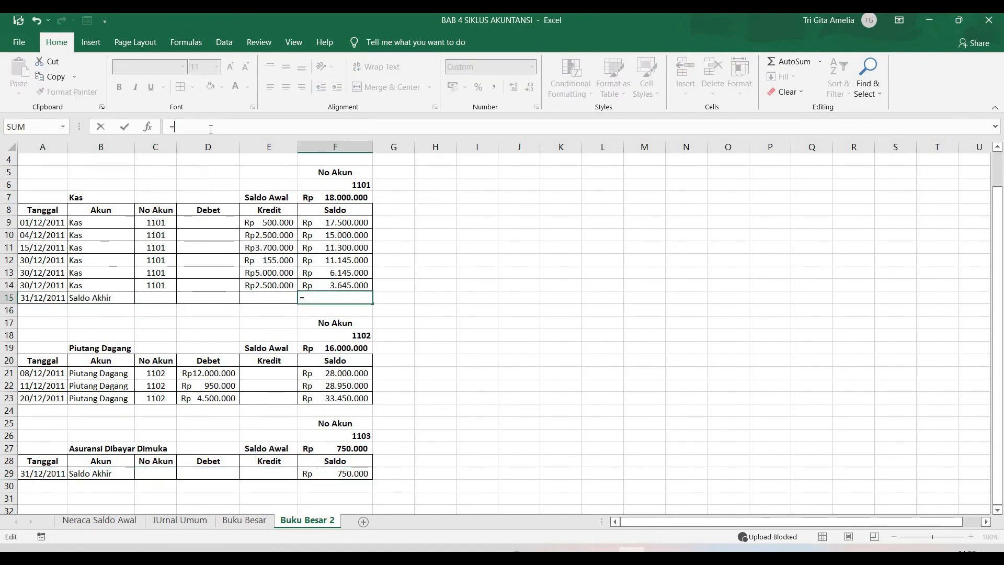
left_click(318, 284)
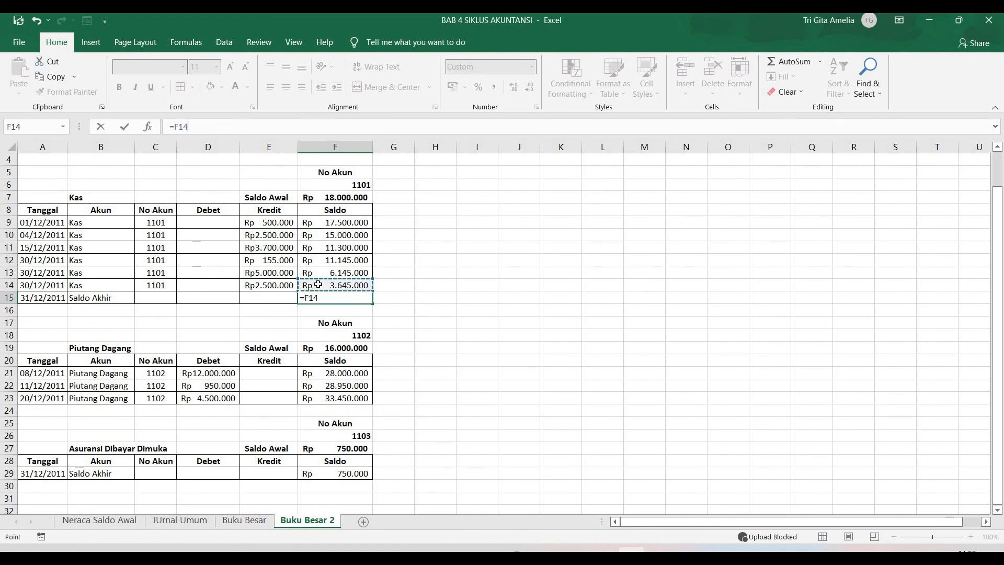
key("Return")
key("Down")
key("Right")
key("Right")
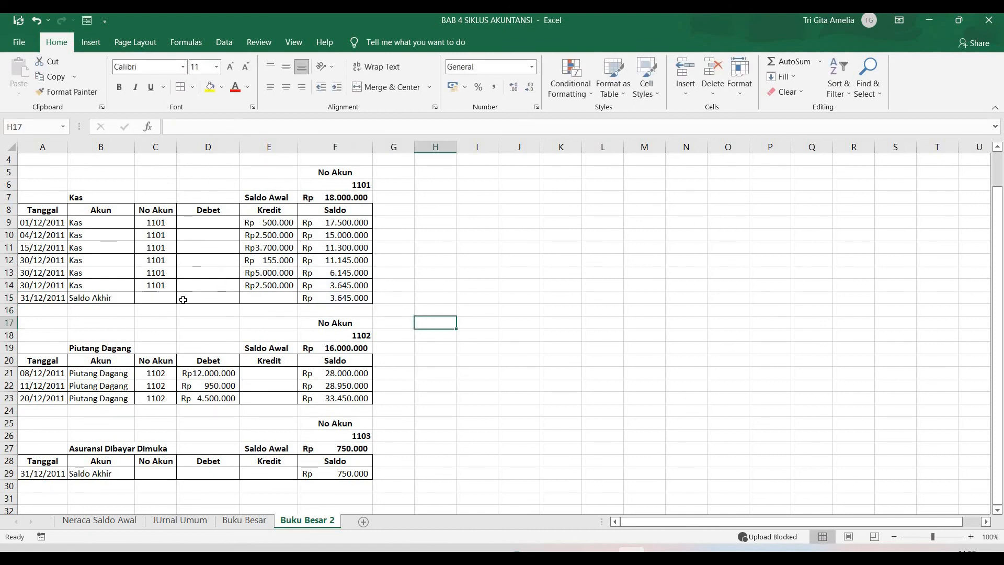
- Merge and center the Saldo Akhir labels across B15:C15 in Kas and B29:C29 in Asuransi Dibayar Dimuka
left_click_drag(77, 297, 156, 298)
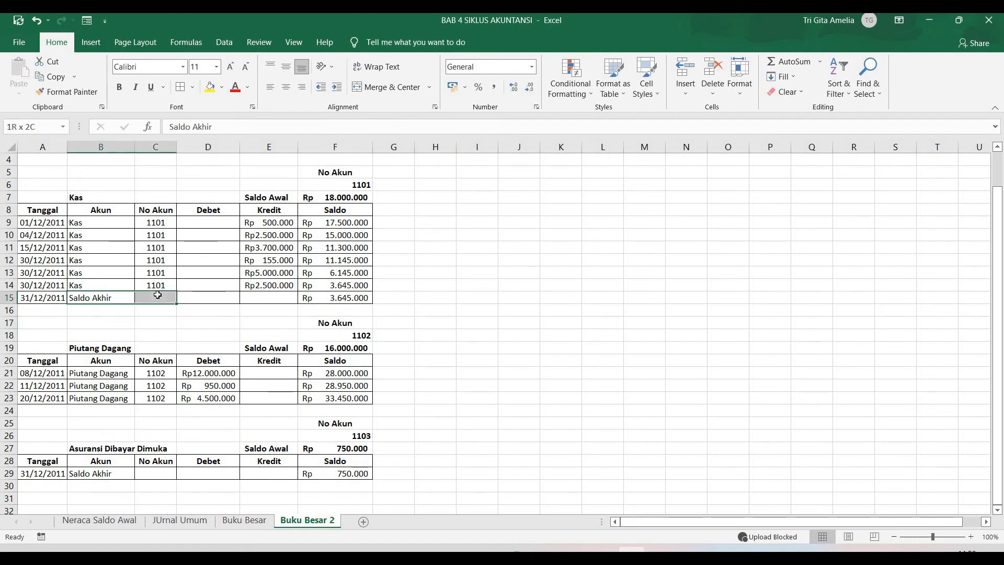
left_click(390, 86)
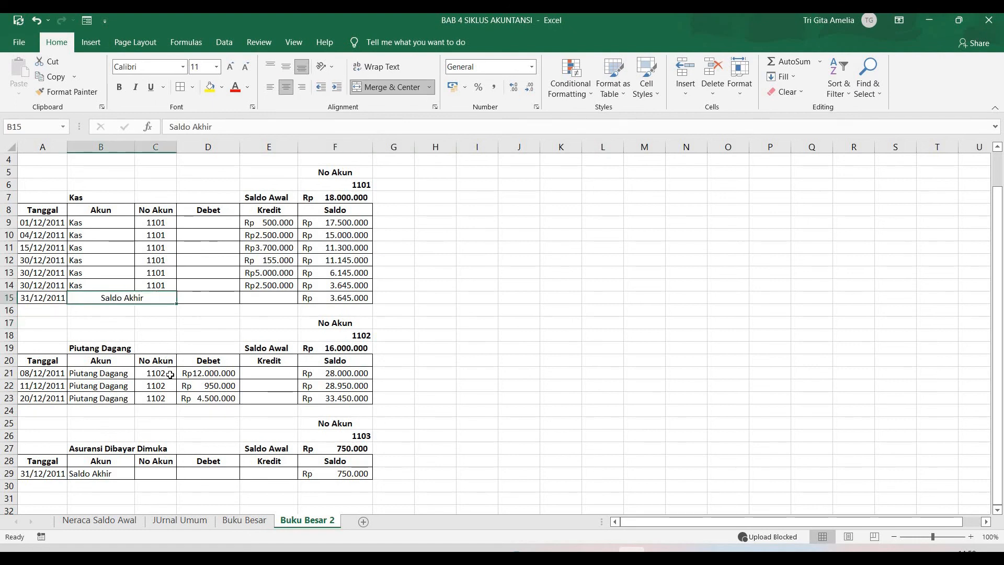
left_click_drag(131, 474, 157, 474)
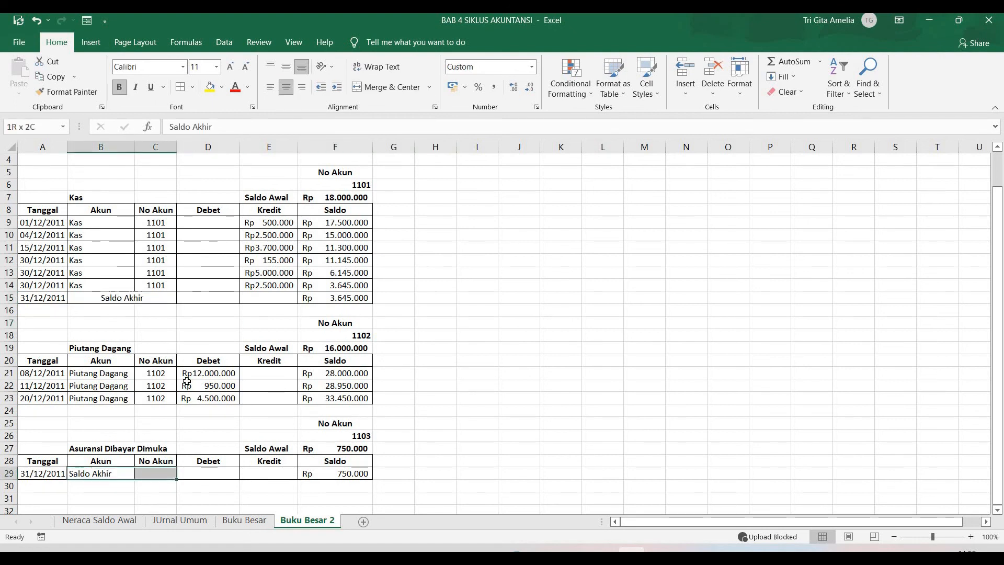
left_click(410, 89)
left_click(204, 334)
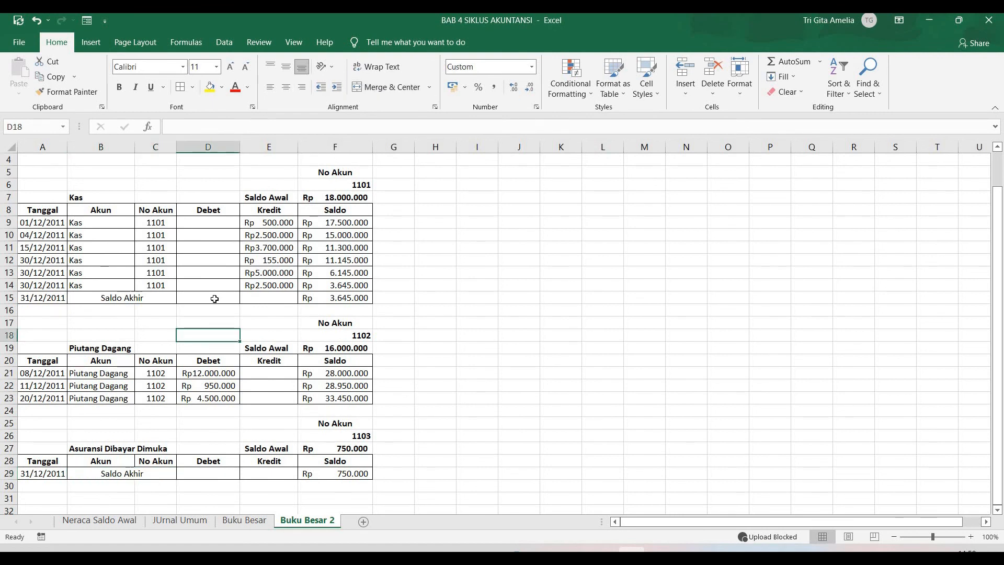
- Insert blank cells at A24:F24 directly below the last Piutang Dagang entry
left_click(32, 414)
left_click_drag(41, 411, 305, 411)
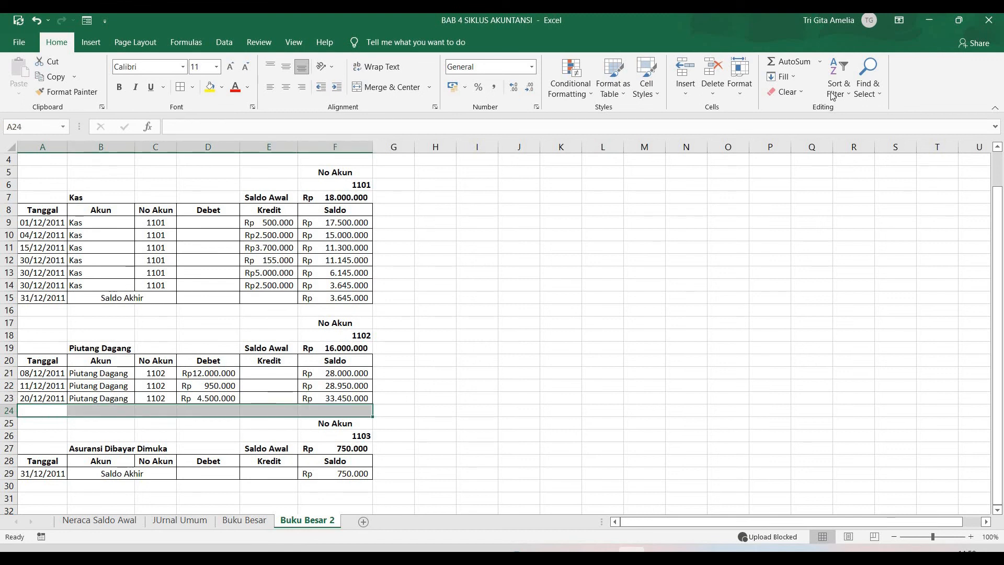
left_click(683, 76)
left_click(527, 371)
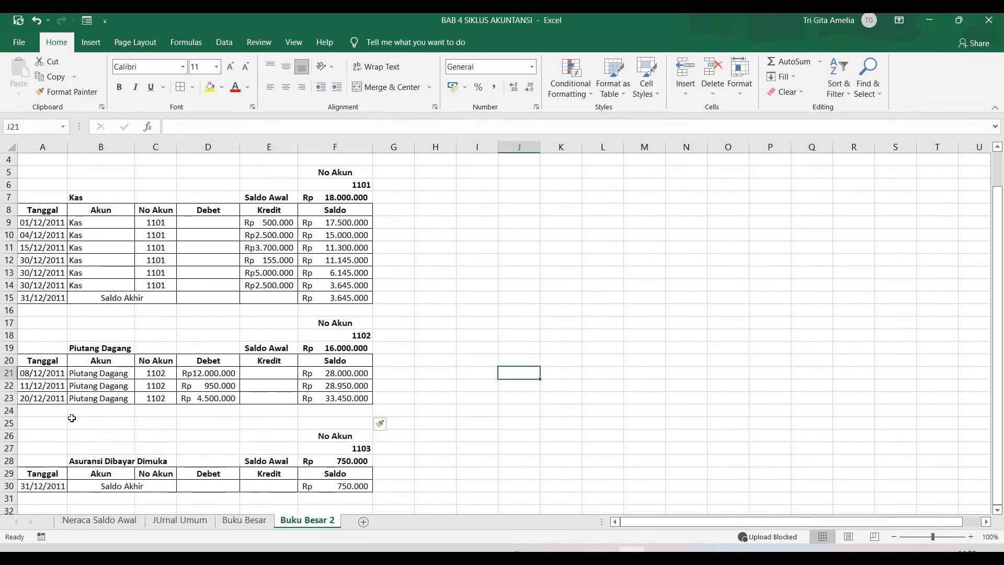
- Copy the Kas Saldo Akhir row A15:F15 to A24 below the Piutang Dagang entries
left_click_drag(47, 298, 335, 298)
key("ctrl+c")
left_click(54, 411)
key("ctrl+v")
left_click(206, 449)
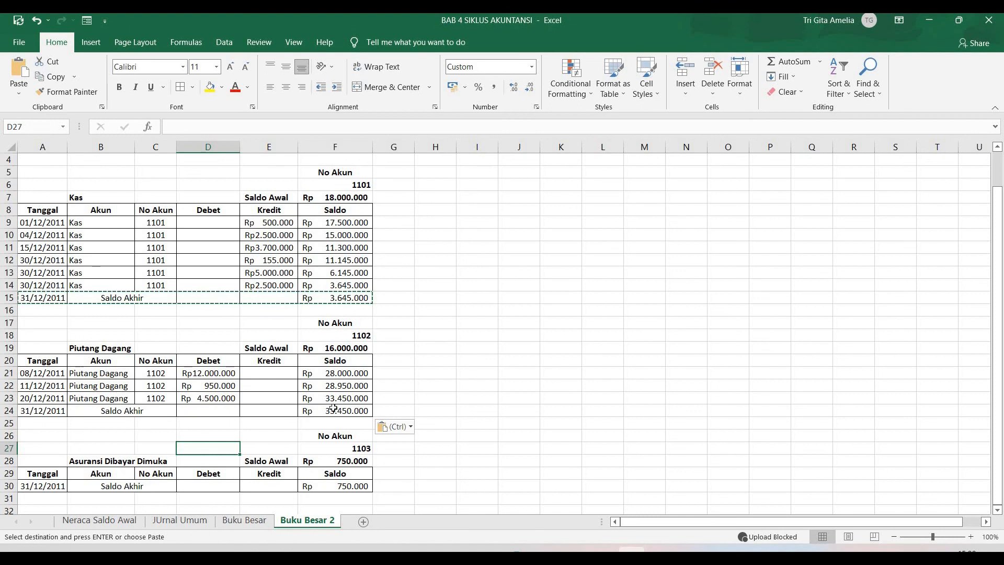
left_click(419, 405)
key("ctrl+Up")
- Make the Saldo Akhir rows of all three ledgers bold: A15:F15, A24:F24 and A30:F30
scroll(140, 363, "down", 3)
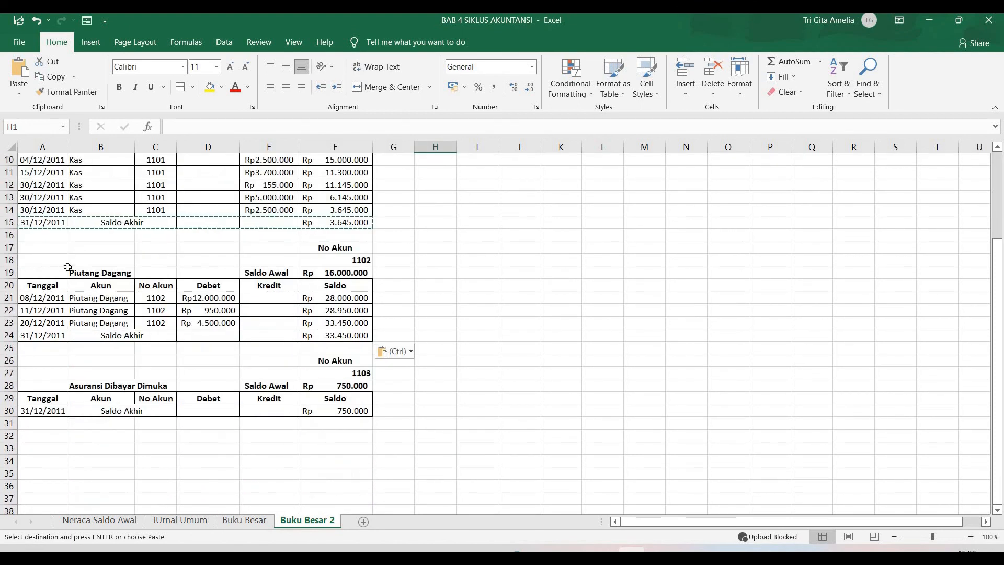
scroll(68, 267, "up", 1)
left_click(212, 283)
left_click_drag(40, 260, 320, 267)
key("ctrl+b")
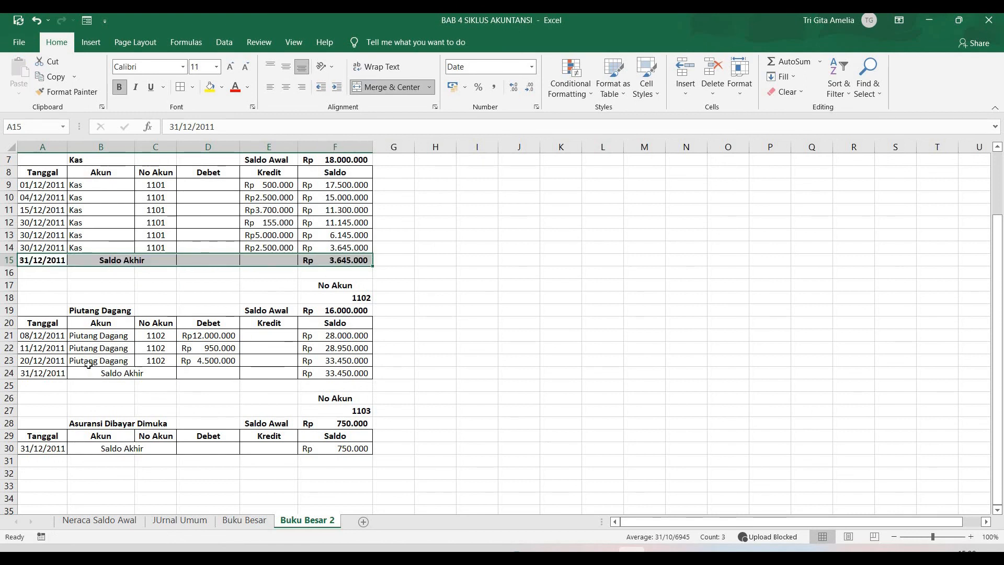
left_click_drag(55, 373, 310, 372)
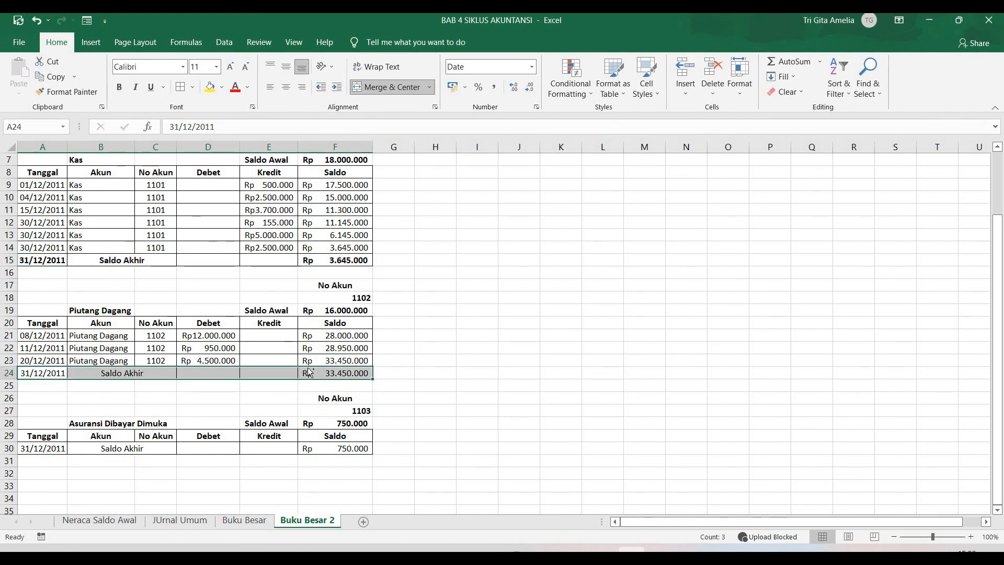
key("ctrl+b")
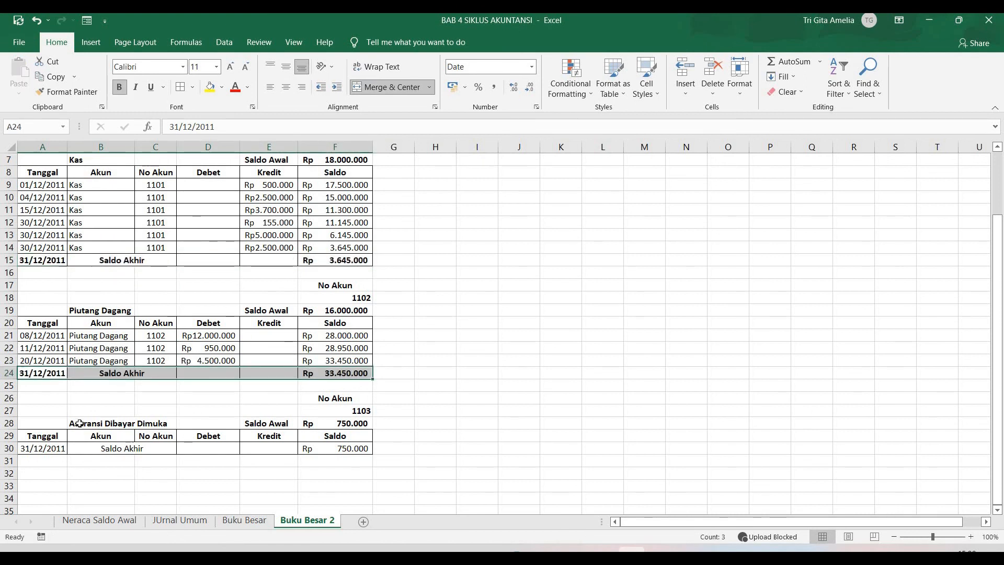
left_click_drag(39, 448, 311, 448)
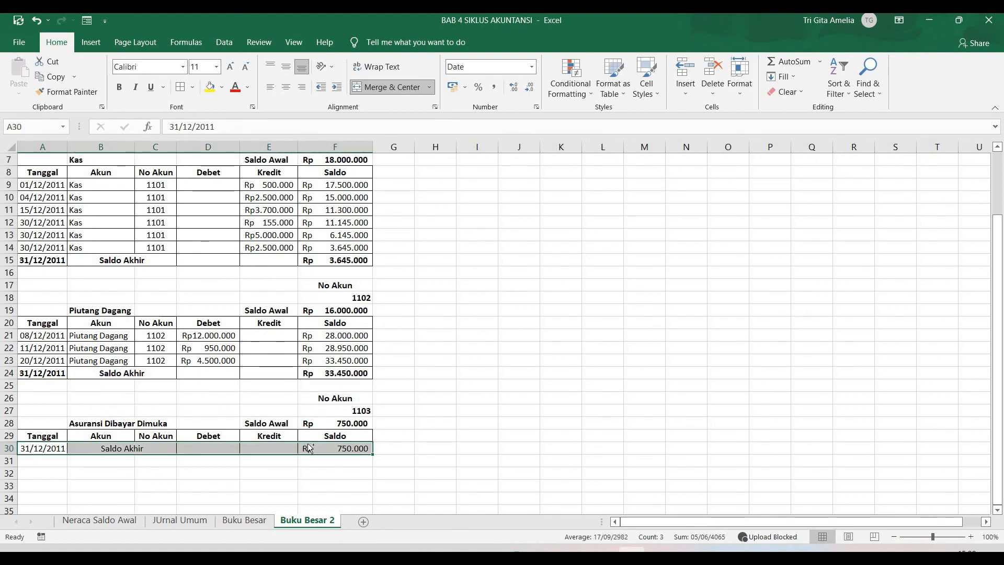
key("ctrl+b")
left_click(475, 420)
- Review the ledgers on Buku Besar 2, compare them with the Debet and Kredit columns on Buku Besar, and return to Buku Besar 2
scroll(382, 374, "up", 2)
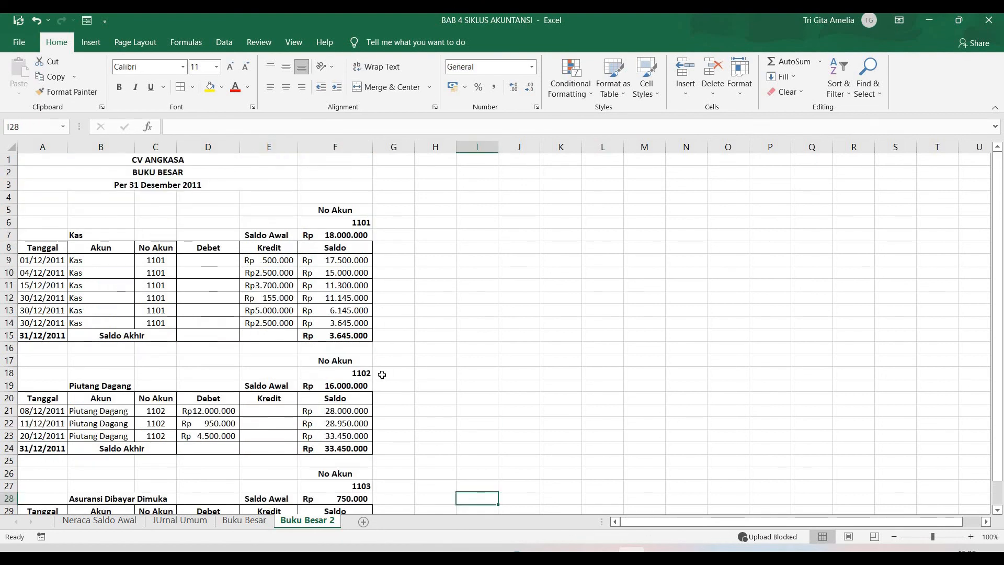
scroll(325, 418, "down", 1)
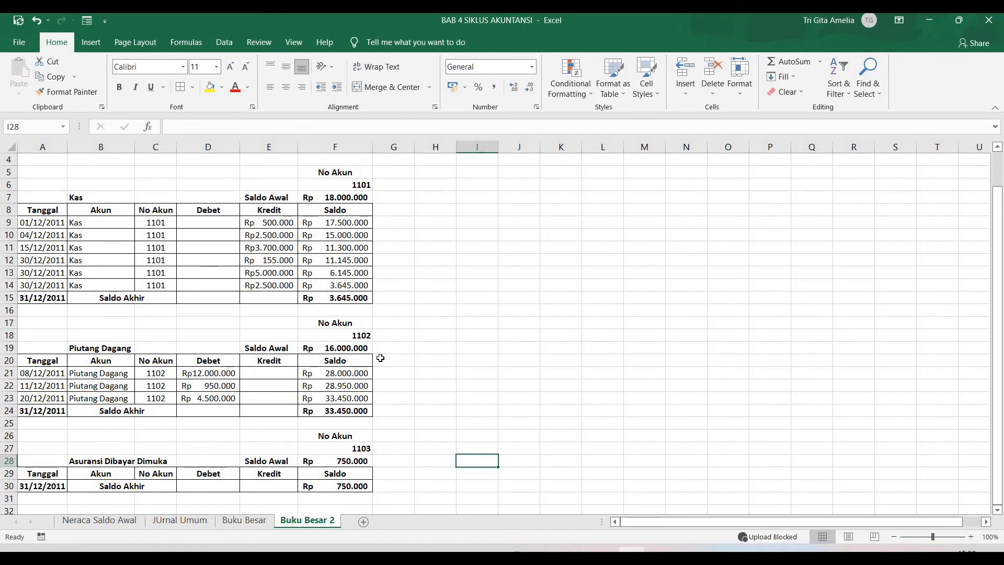
scroll(380, 358, "up", 1)
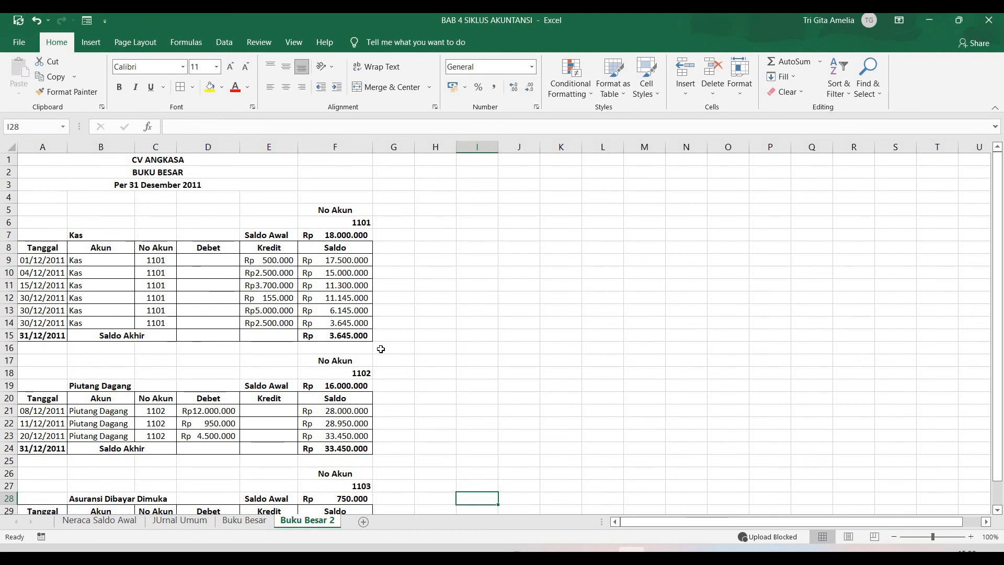
left_click(244, 521)
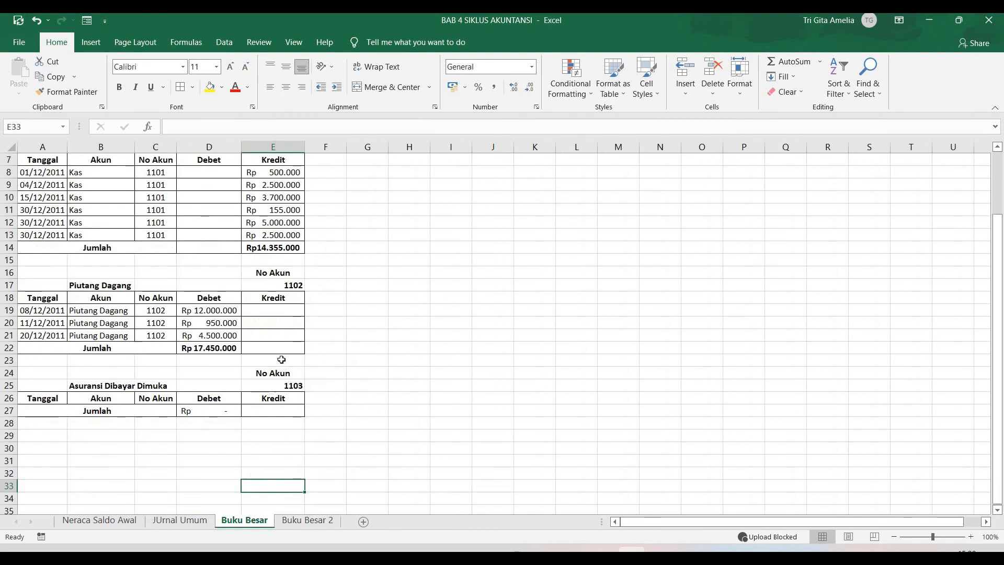
scroll(287, 360, "up", 1)
scroll(285, 358, "up", 2)
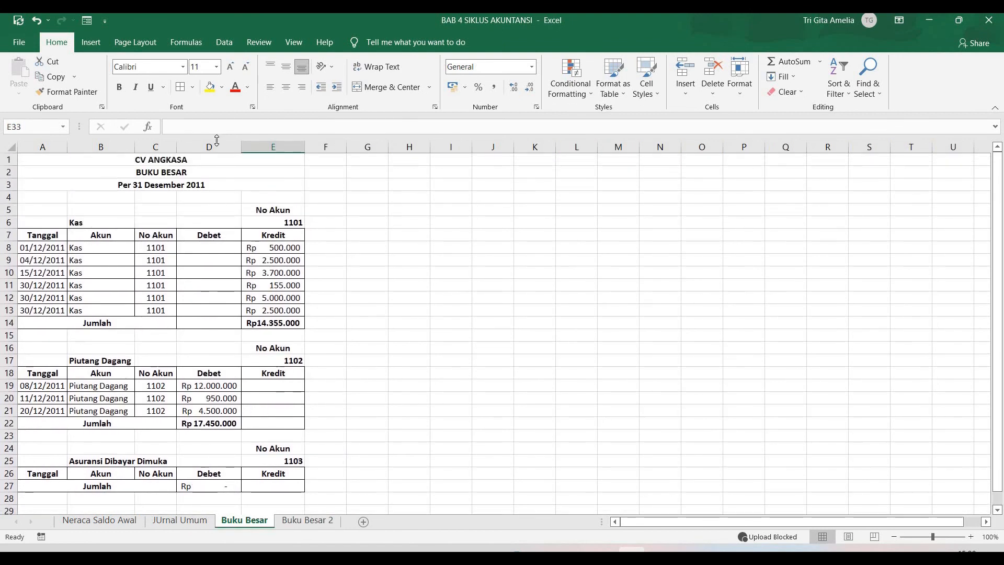
left_click_drag(216, 143, 258, 148)
left_click(443, 346)
left_click(307, 521)
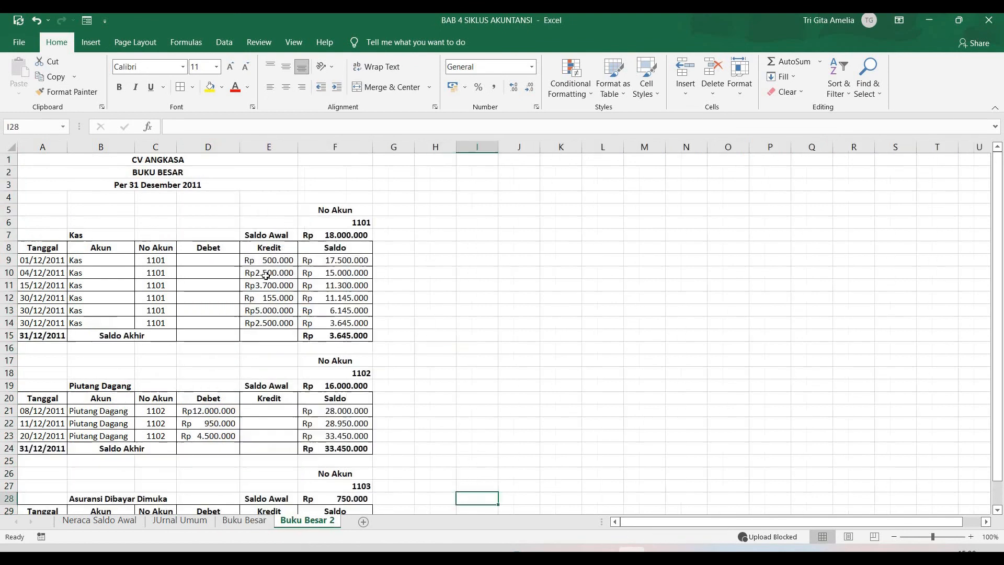
- Review the Debet, Kredit and Saldo columns of the Kas, Piutang Dagang and Asuransi Dibayar Dimuka ledgers
left_click_drag(210, 150, 343, 149)
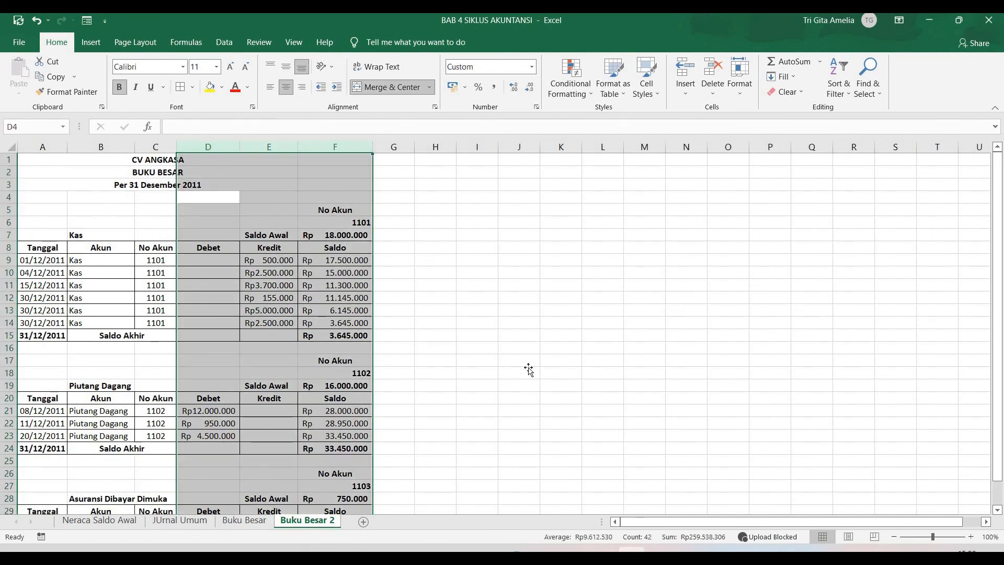
left_click(520, 373)
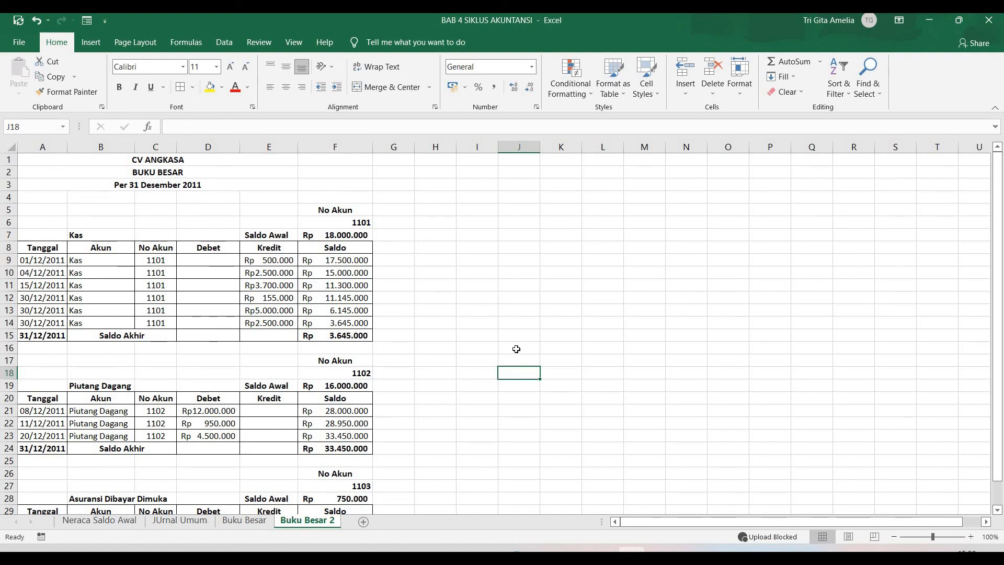
scroll(418, 398, "down", 1)
left_click(418, 398)
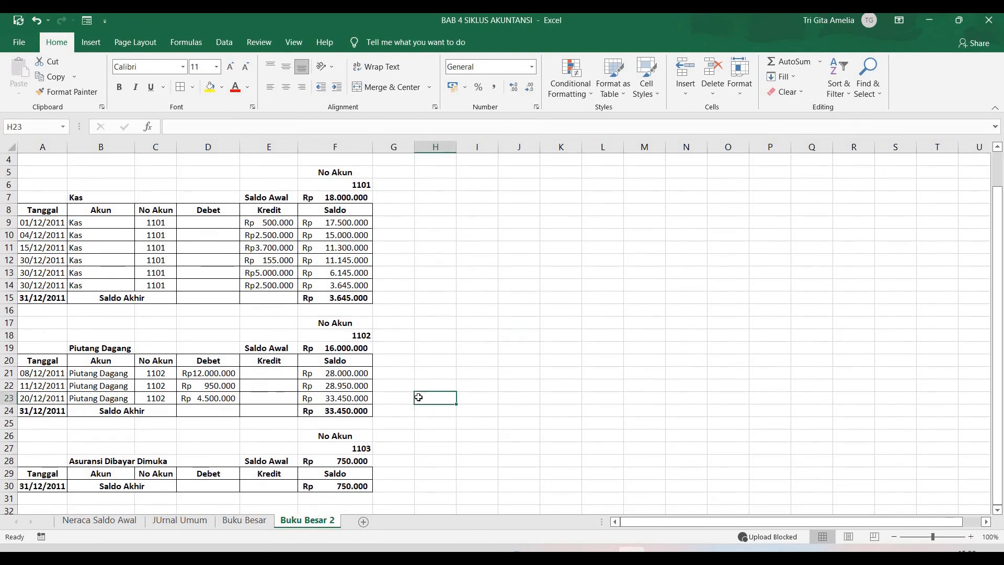
scroll(232, 501, "down", 1)
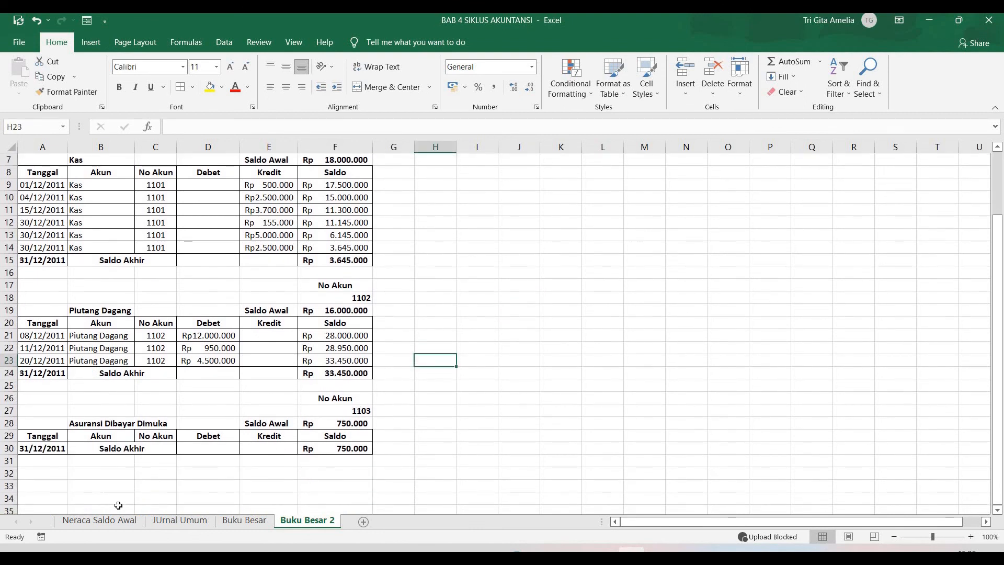
- Examine the remaining accounts 1104 to 5108 on Neraca Saldo Awal, and return to review the finished ledgers on Buku Besar 2
left_click(99, 521)
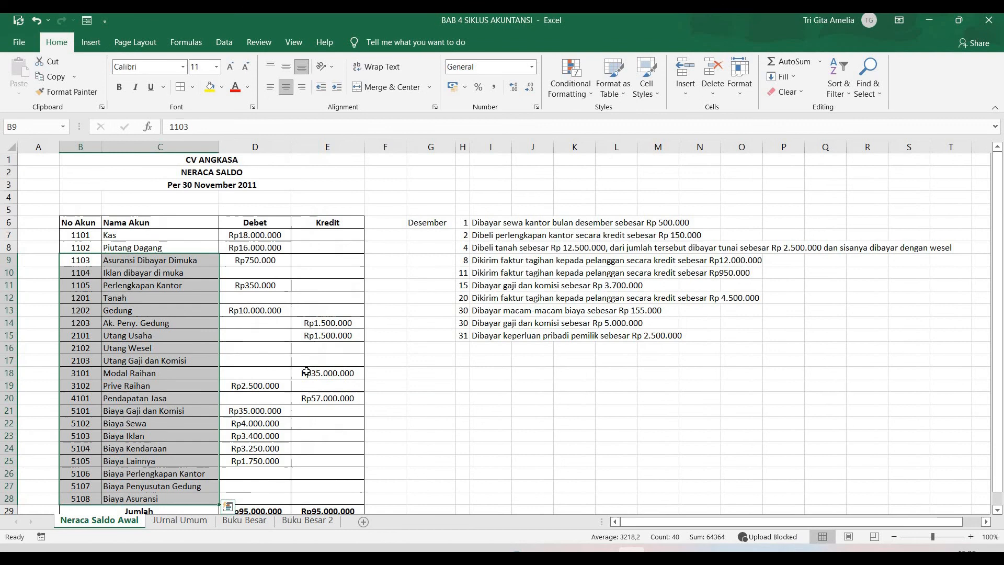
left_click(327, 373)
left_click(426, 361)
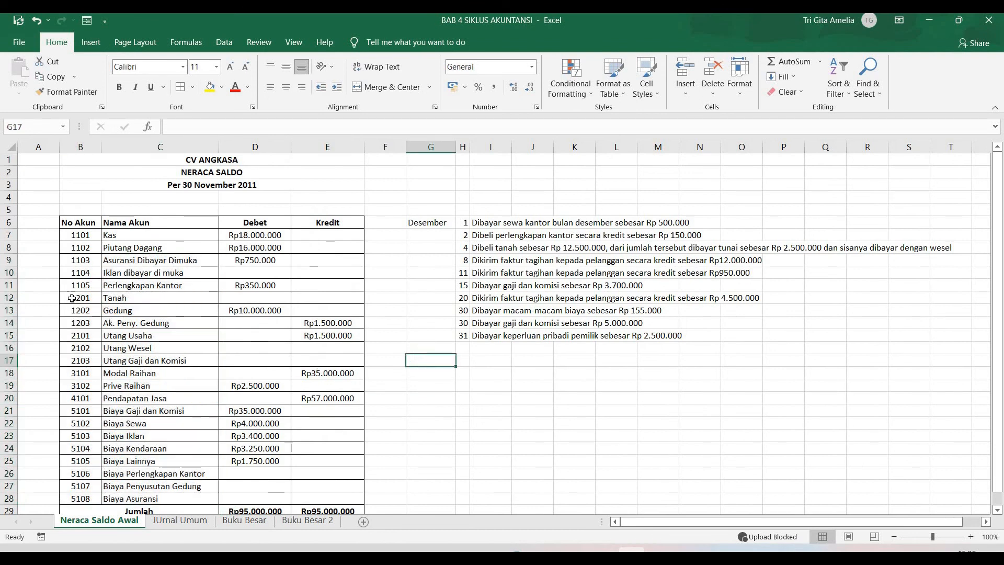
left_click_drag(78, 272, 209, 498)
left_click(308, 520)
left_click(490, 345)
scroll(489, 346, "up", 2)
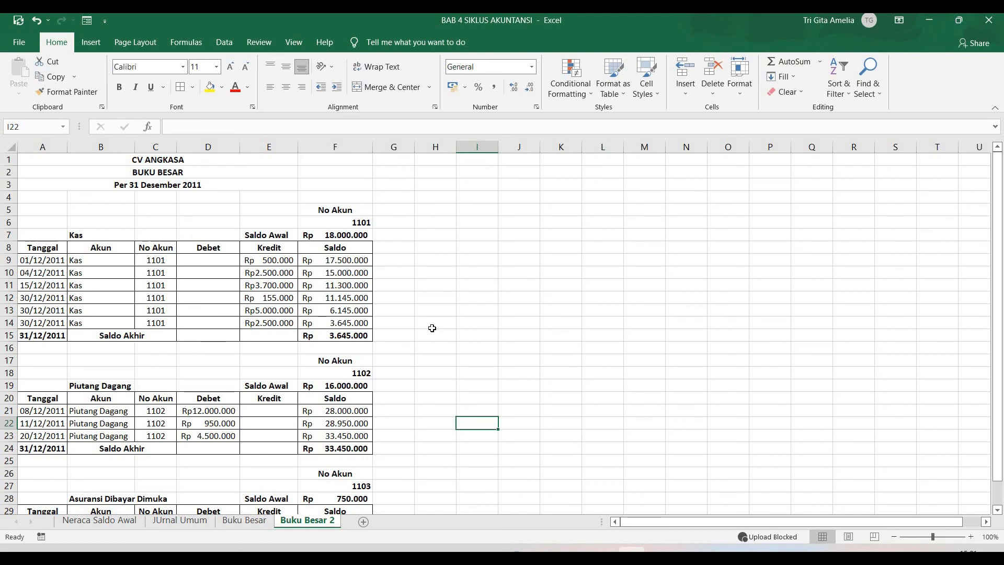
scroll(434, 370, "down", 2)
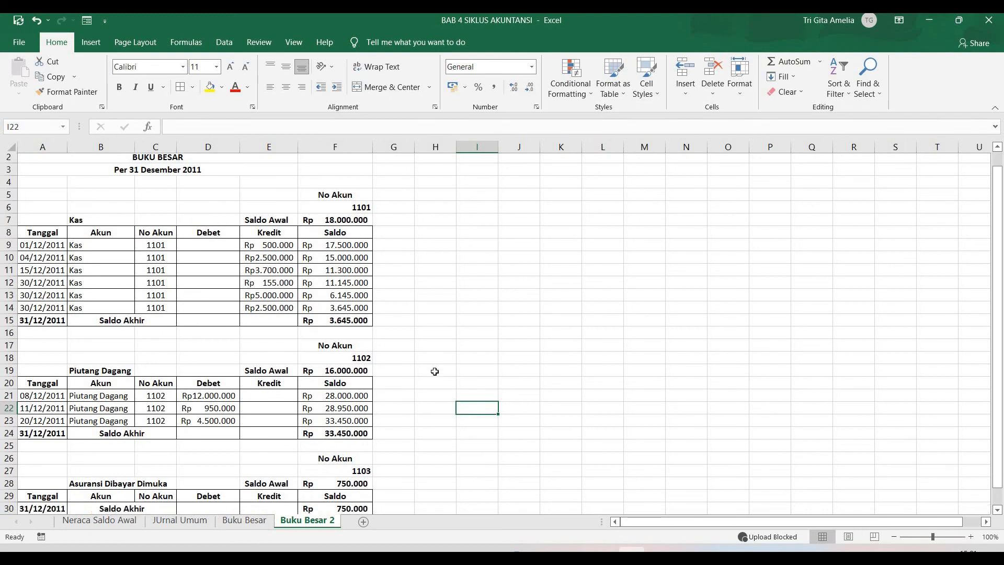
scroll(435, 372, "up", 2)
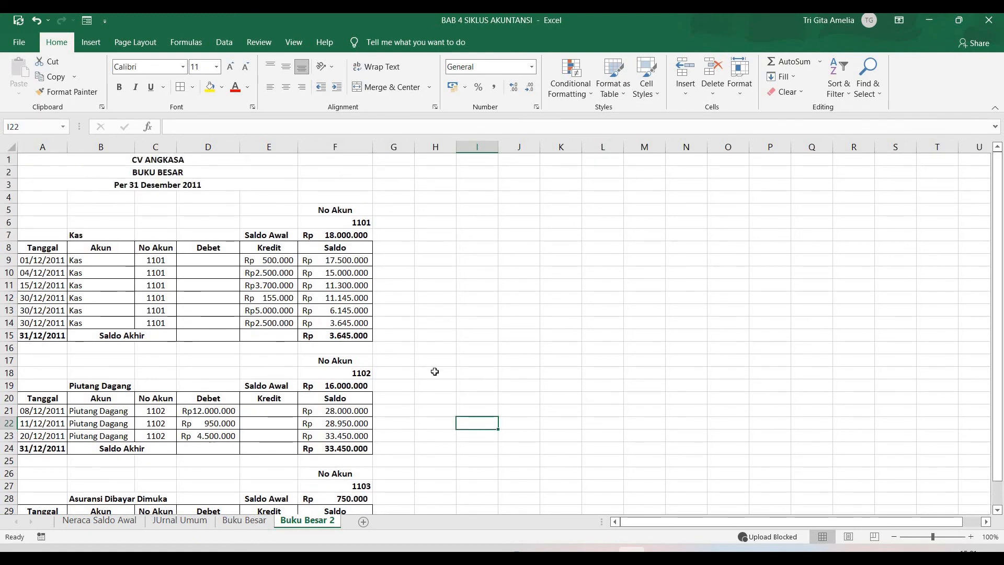